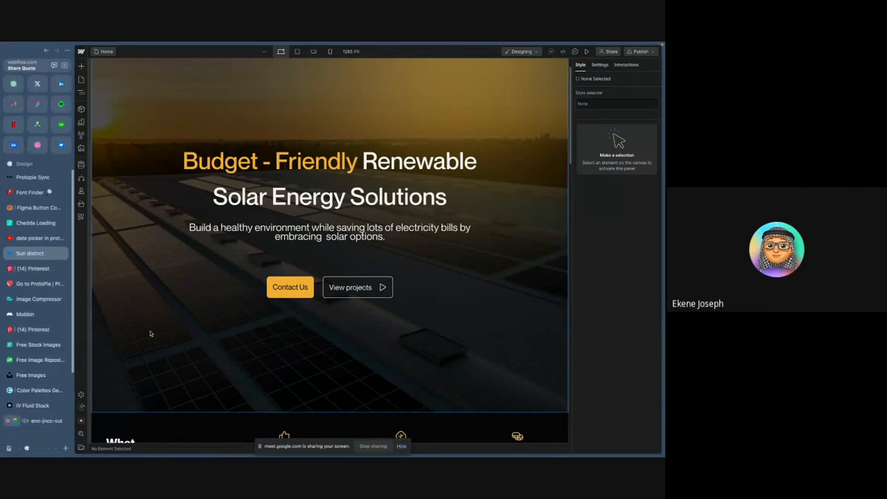
- Review the Sun District landing page designs in the Figma file
key("ctrl+Right")
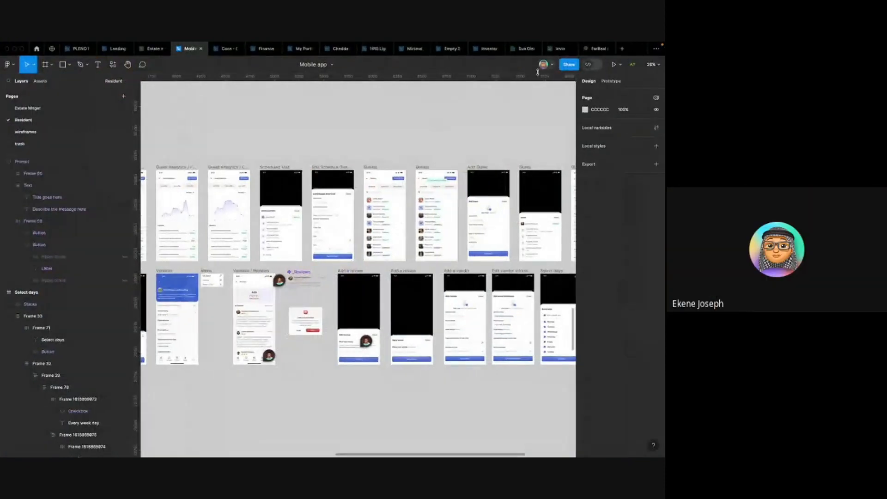
left_click(525, 49)
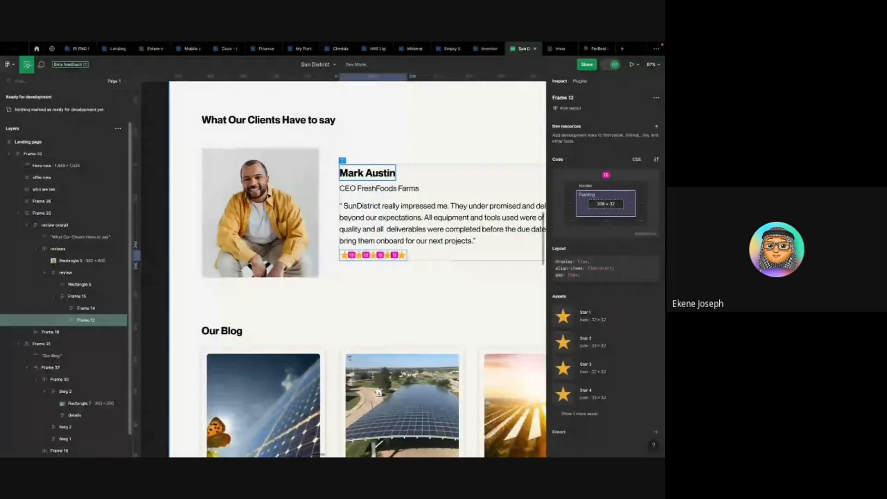
scroll(217, 230, "down", 5)
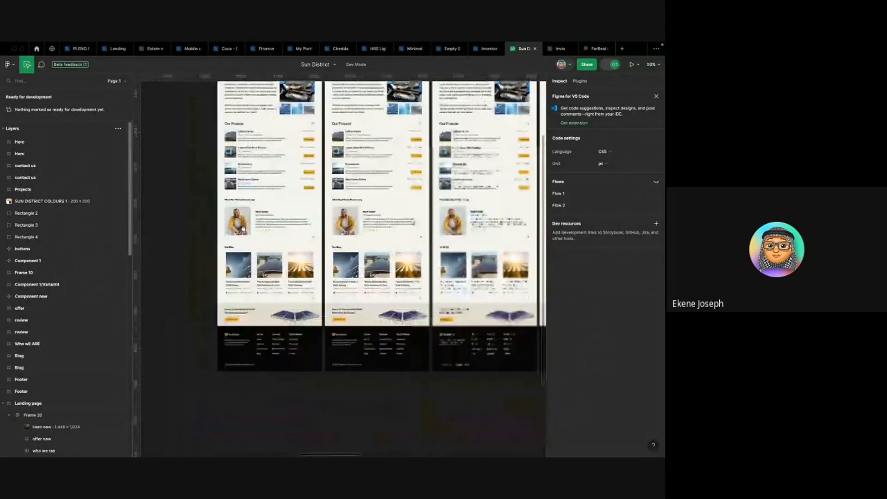
scroll(383, 157, "down", 10)
scroll(384, 156, "up", 5)
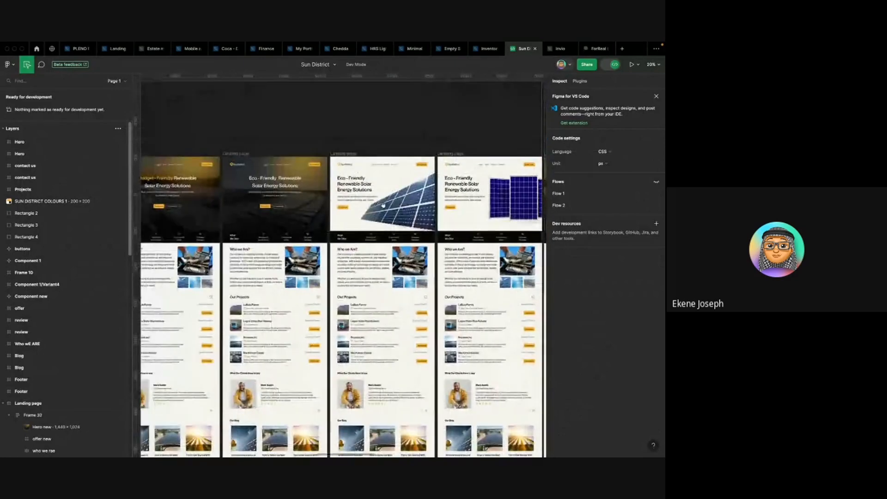
scroll(378, 189, "up", 6)
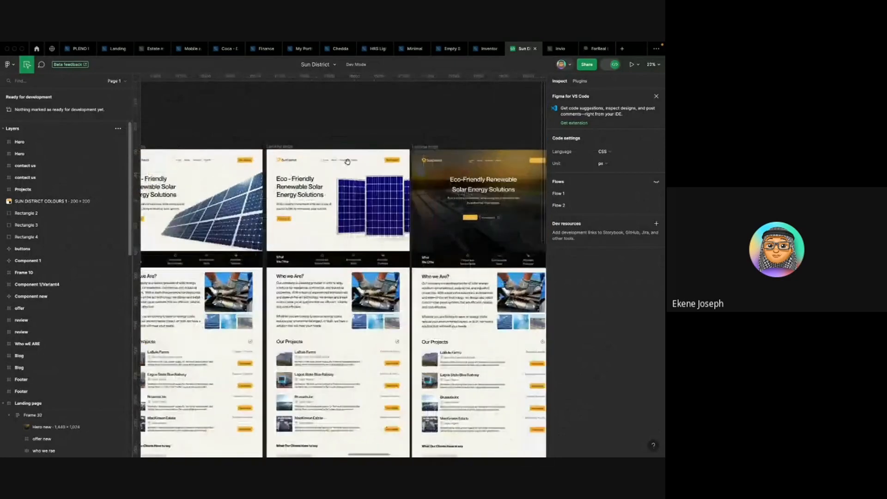
left_click_drag(273, 171, 269, 183)
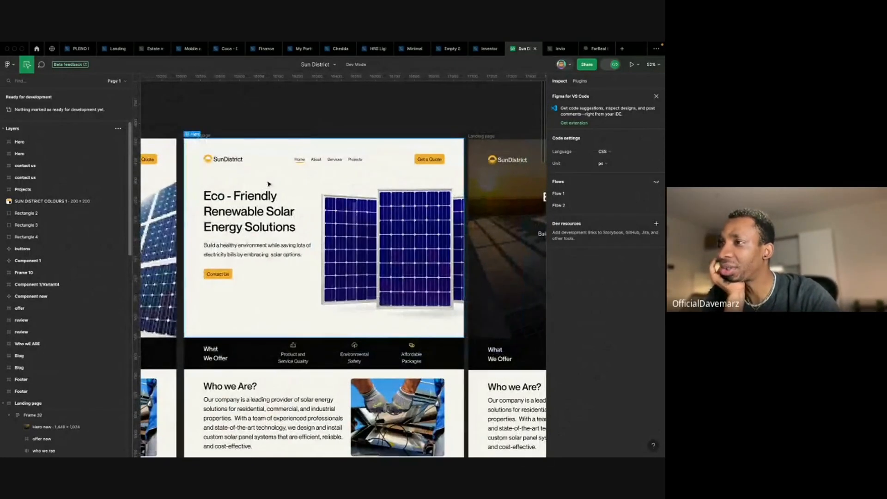
scroll(299, 182, "up", 2)
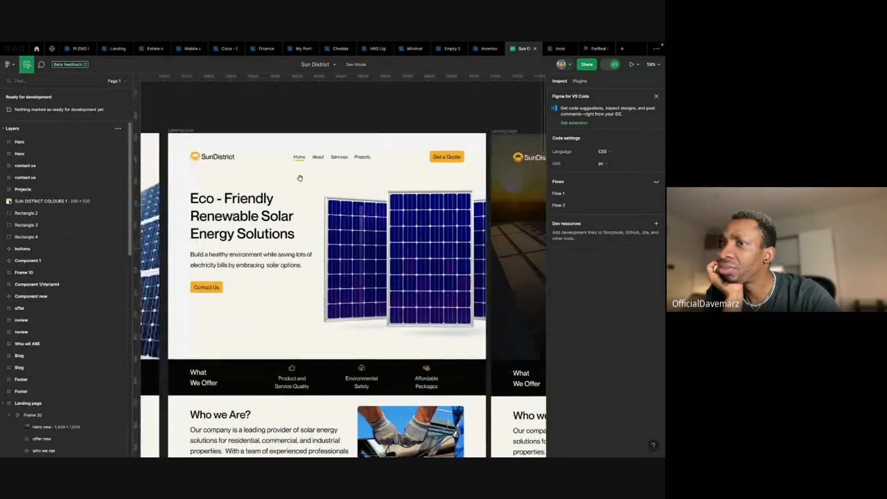
key("ctrl+Left")
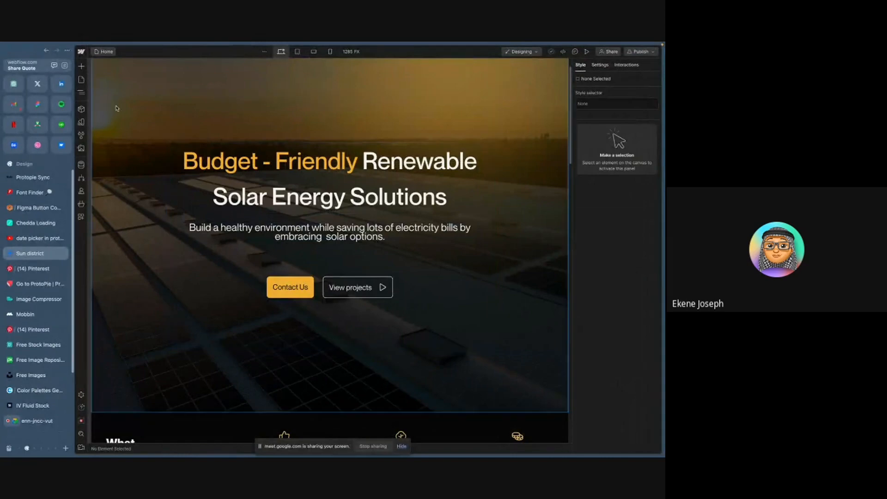
- Go to the Workspace dashboard and archive the Chat App site, pasting its site slug to confirm
left_click(104, 52)
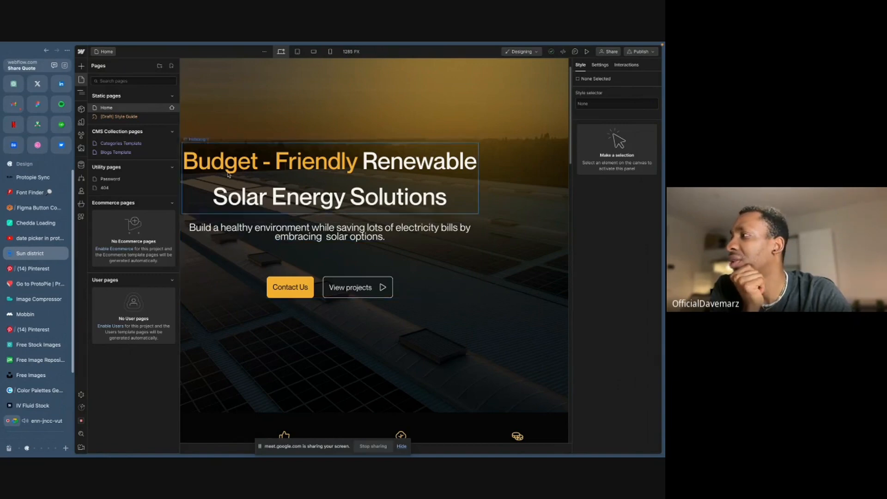
left_click(81, 53)
left_click(98, 64)
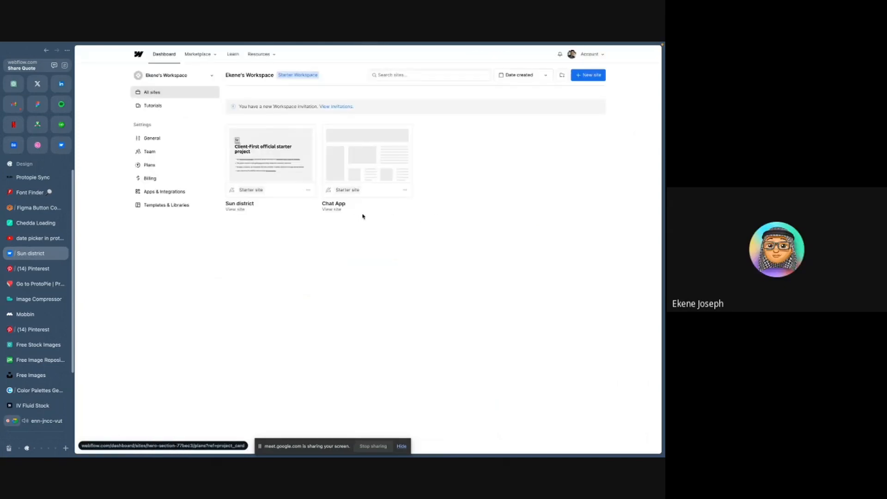
left_click(405, 191)
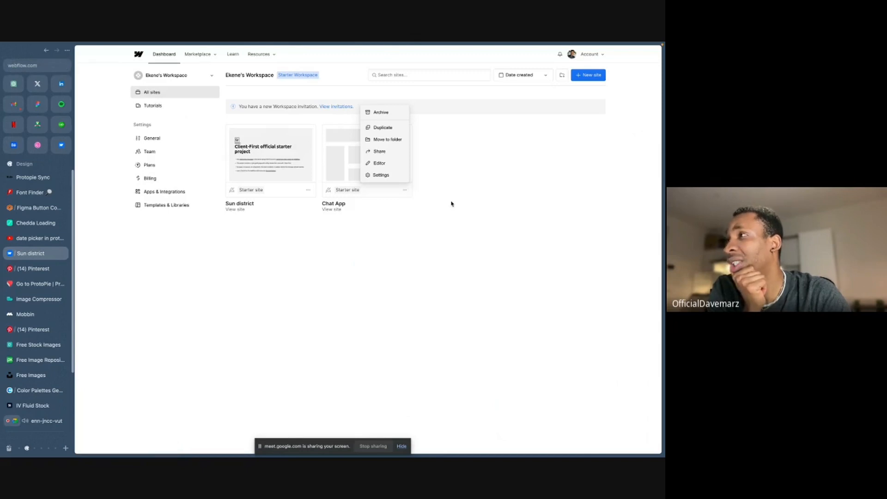
left_click(388, 113)
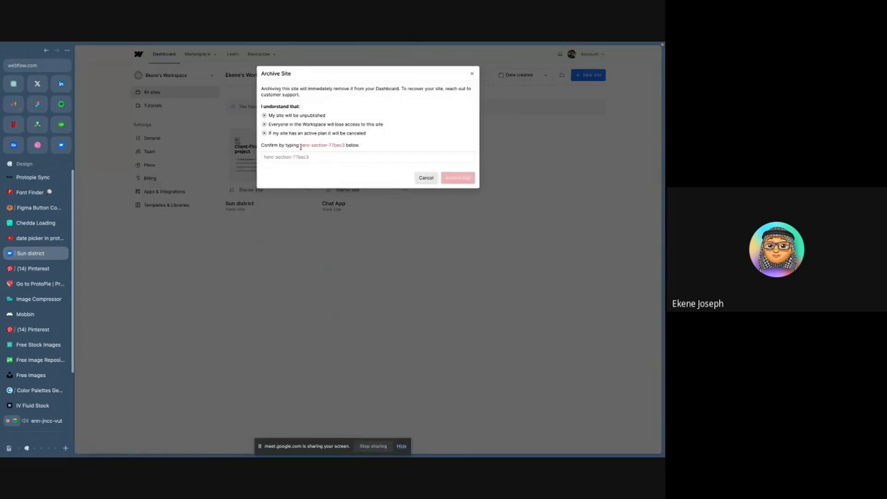
left_click_drag(308, 145, 337, 145)
key("ctrl+c")
left_click(292, 157)
key("ctrl+v")
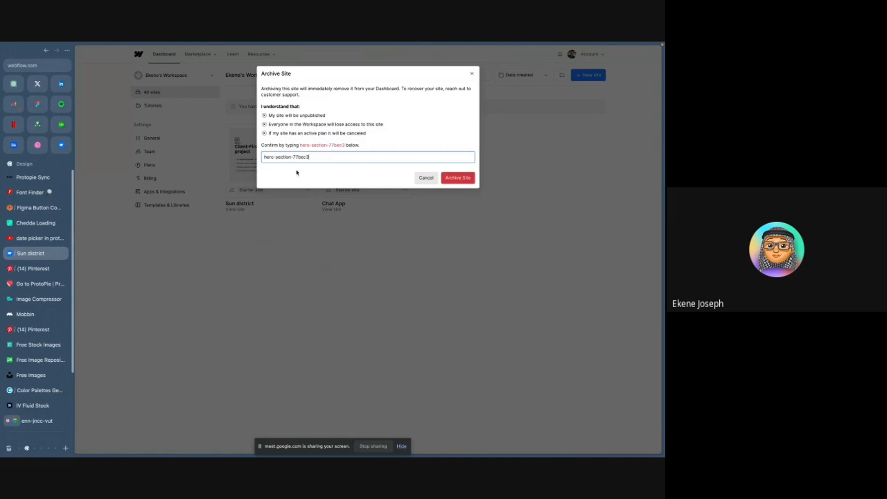
left_click(457, 178)
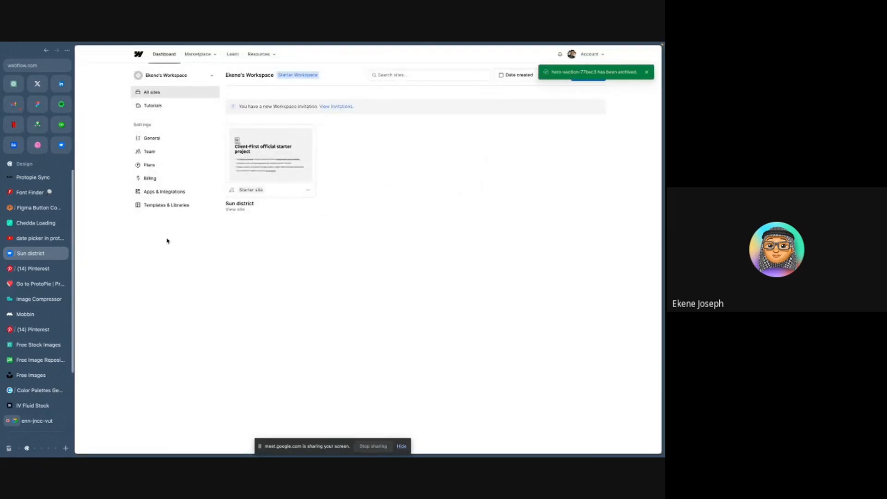
- Open a new tab, search for client, and open the Client-First Quick guide page
scroll(29, 326, "down", 1)
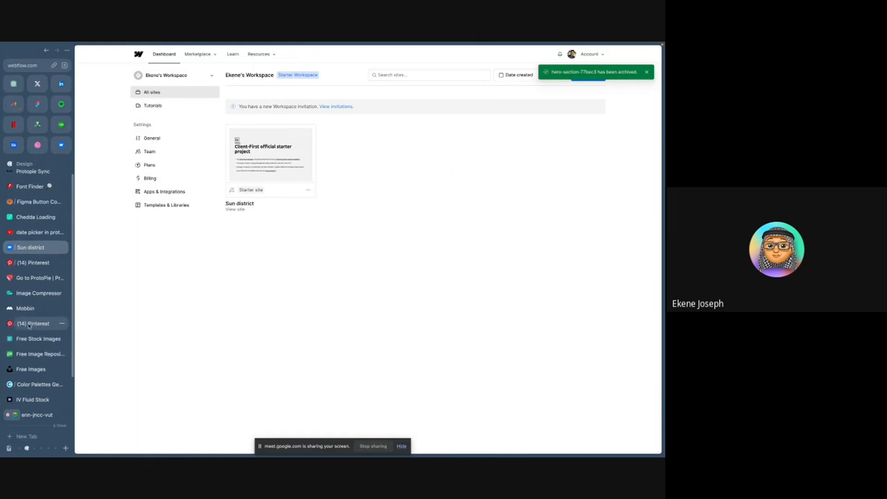
scroll(31, 335, "up", 1)
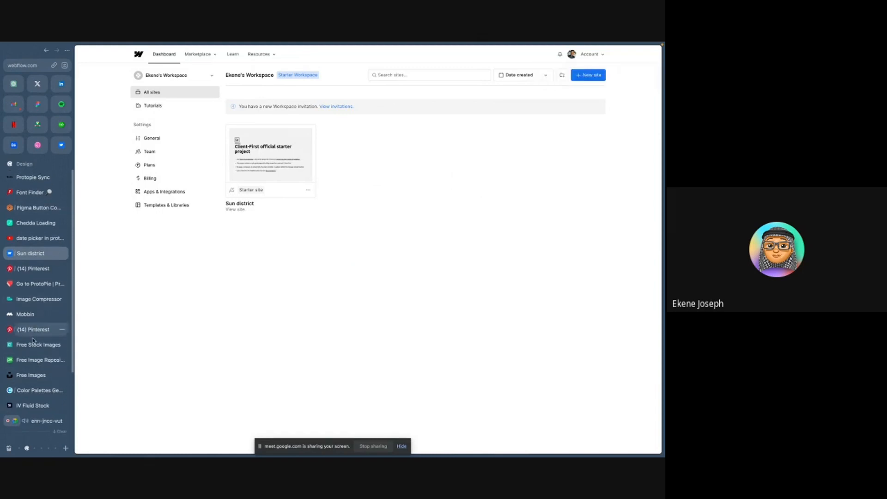
key("super+t")
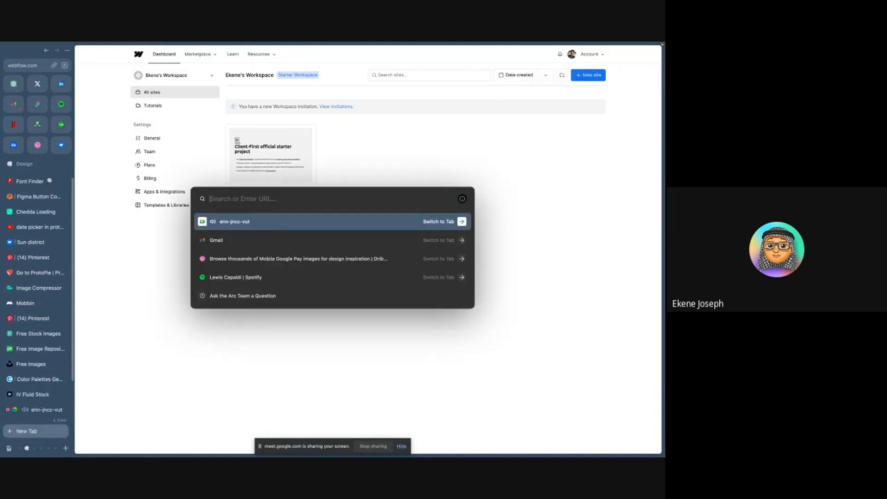
type("cli")
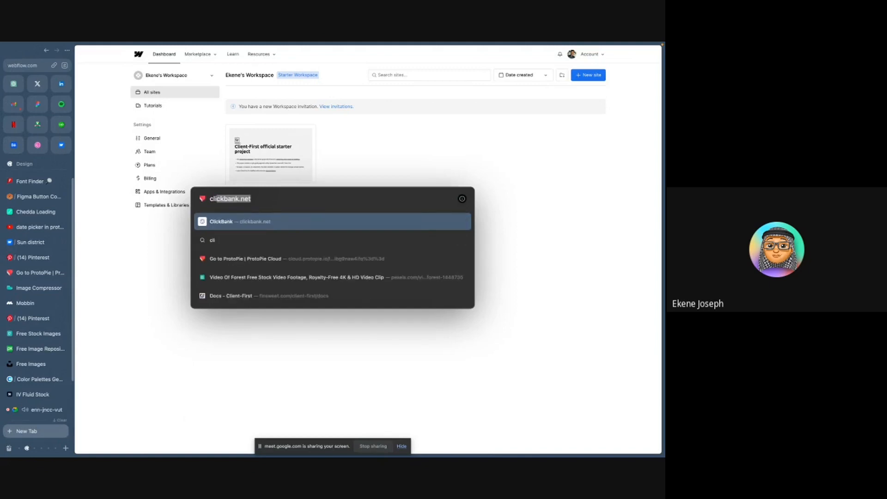
type("ent")
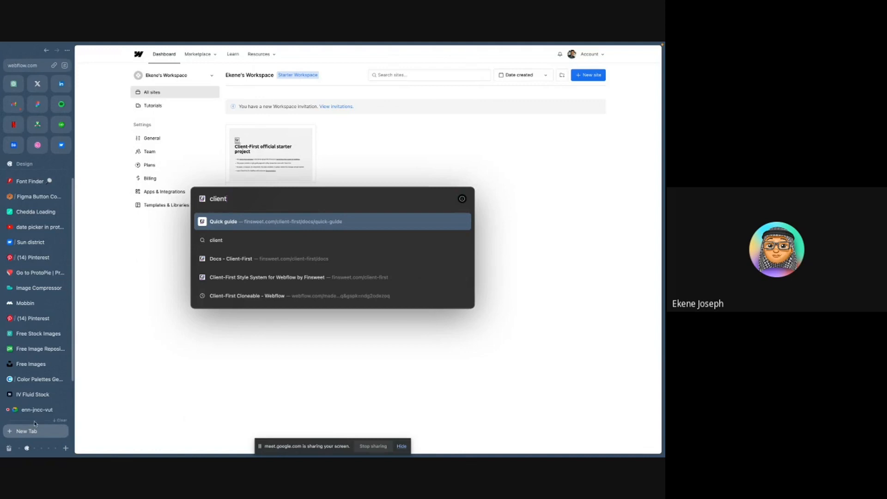
left_click(264, 222)
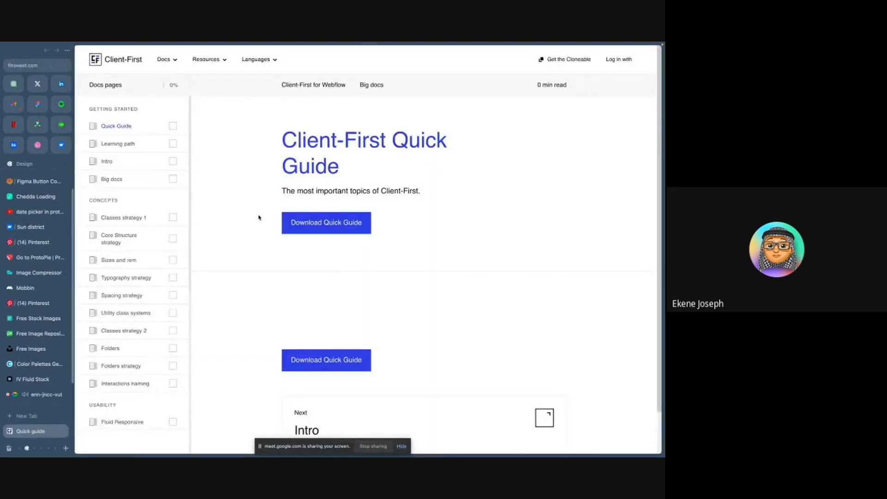
- Go to the Client-First home page and open the Client-First Cloneable, allowing the blocked page
left_click(119, 62)
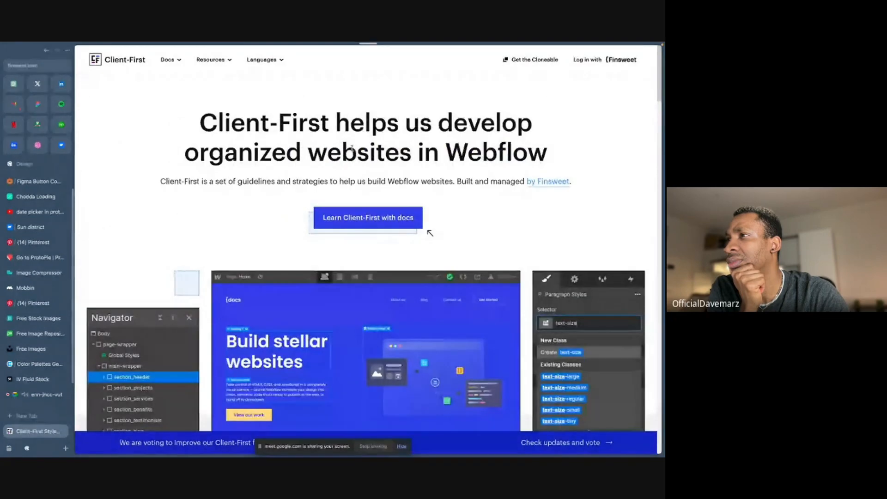
left_click(535, 61)
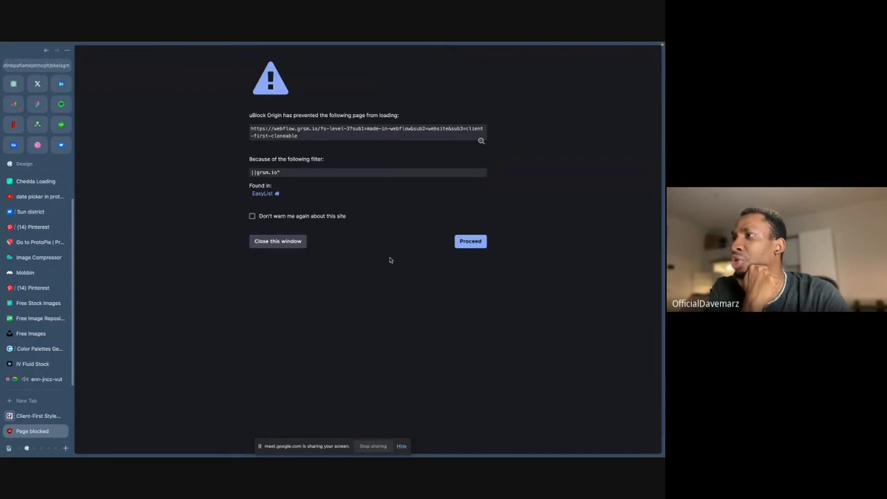
left_click(312, 216)
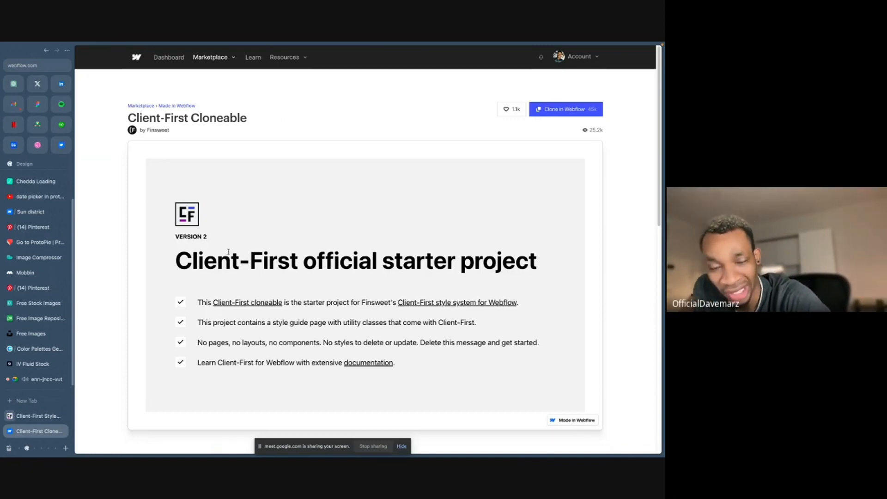
- Open the Sun district site in the Designer and try to create a new page, declining the upgrade
left_click(31, 211)
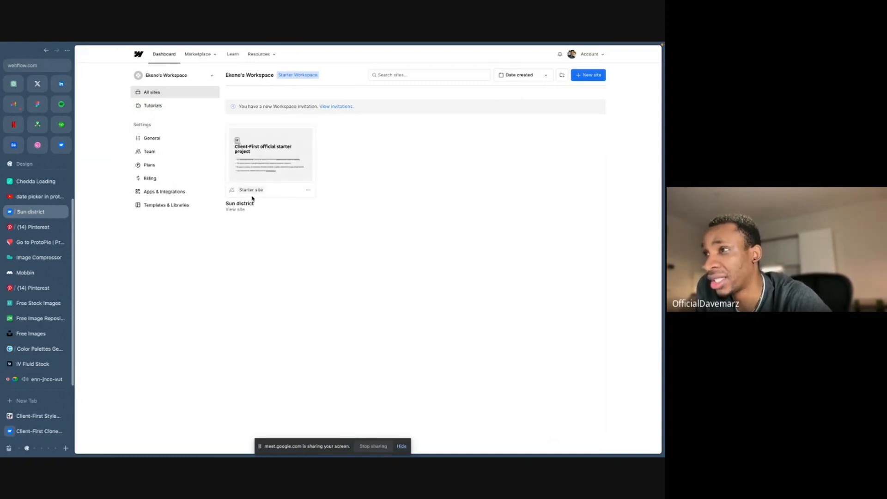
left_click(271, 155)
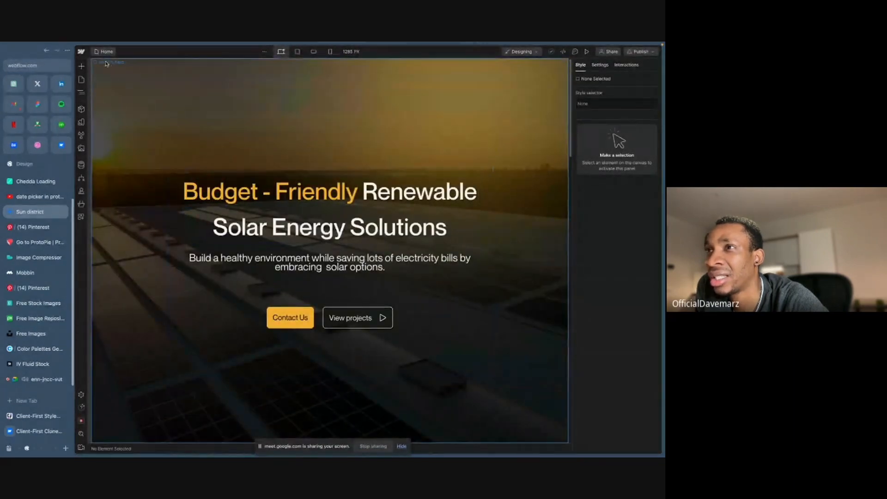
left_click(106, 52)
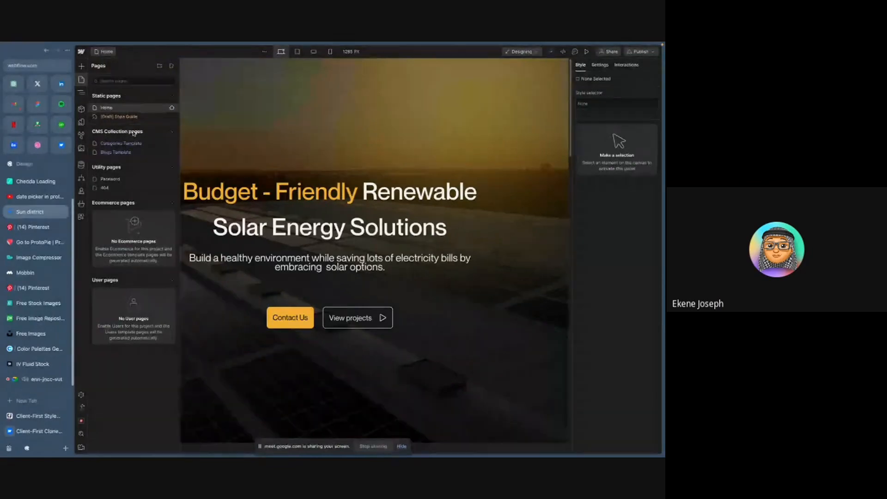
left_click(173, 66)
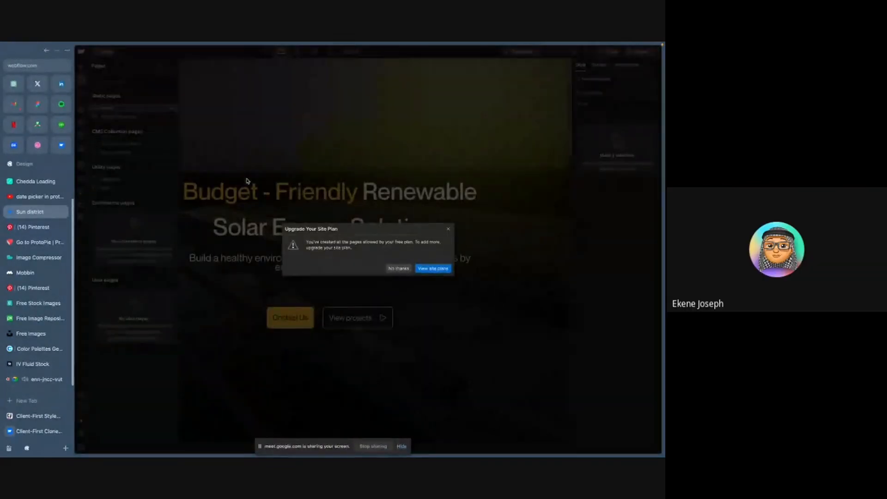
left_click(398, 269)
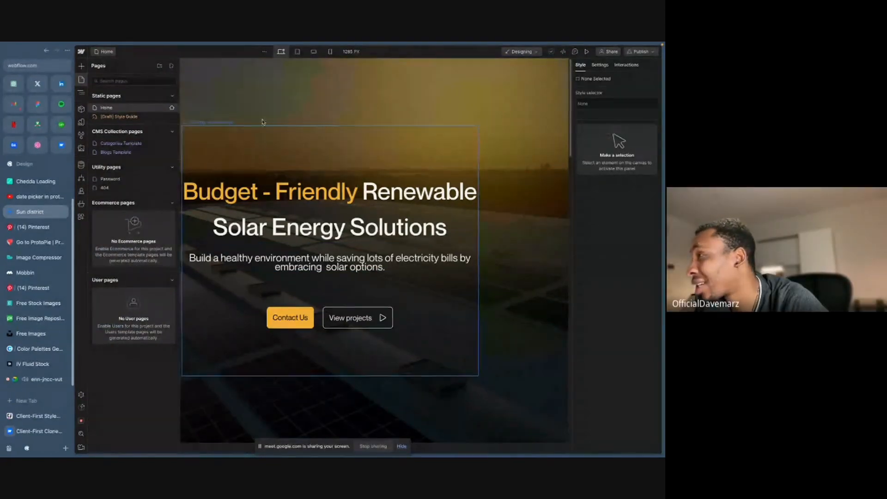
- Select the hero section and scroll through the home page sections to review them
left_click(263, 110)
left_click(263, 111)
scroll(259, 153, "down", 20)
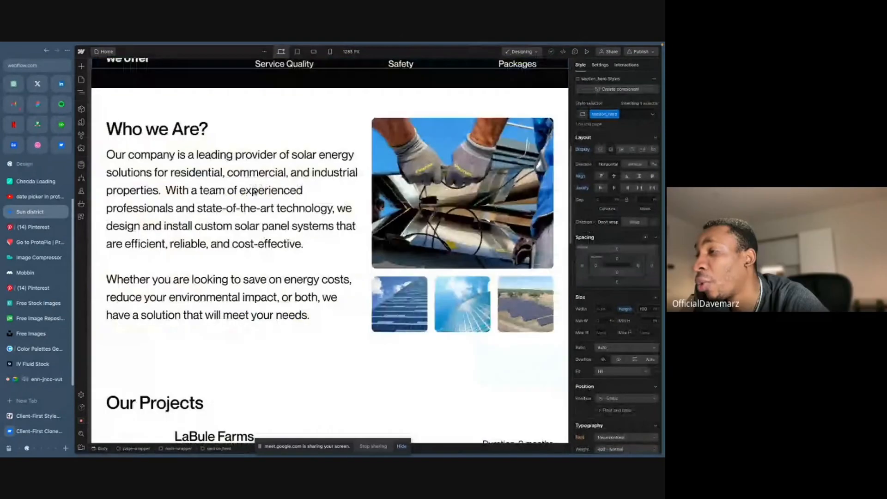
scroll(254, 197, "down", 3)
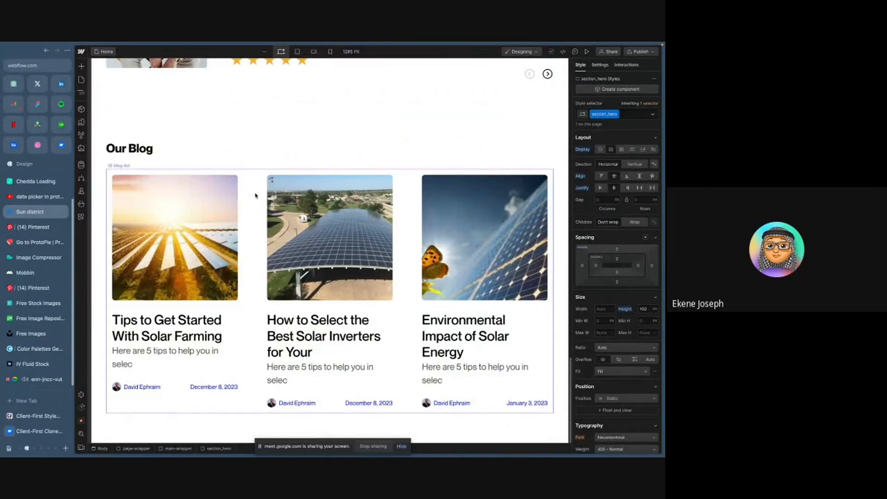
scroll(255, 195, "up", 5)
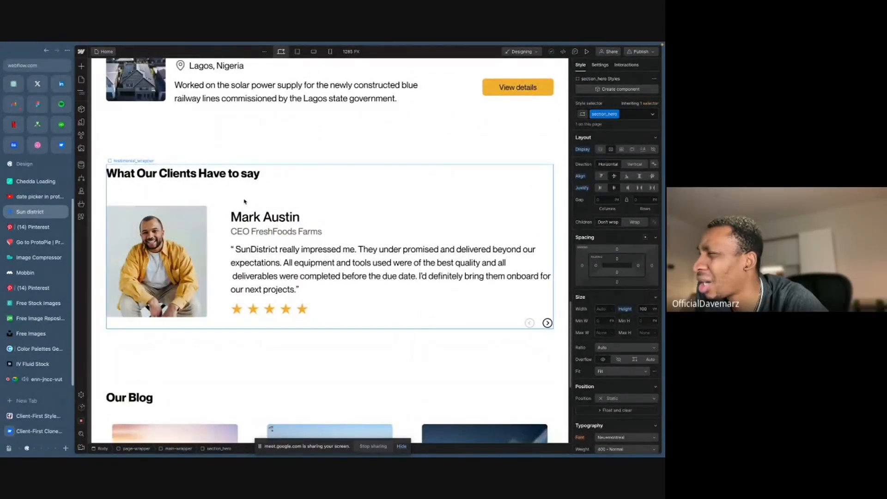
scroll(243, 203, "up", 3)
scroll(244, 205, "up", 2)
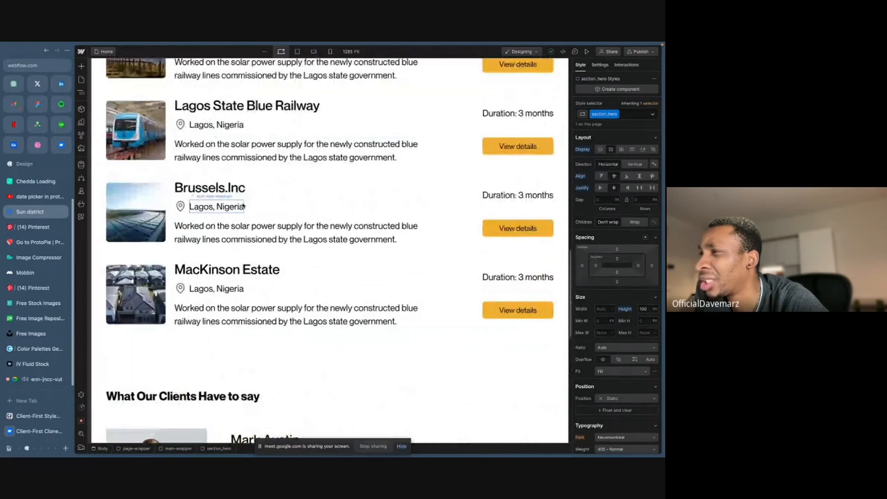
- Open the Navigator and duplicate the blogs section
left_click(81, 93)
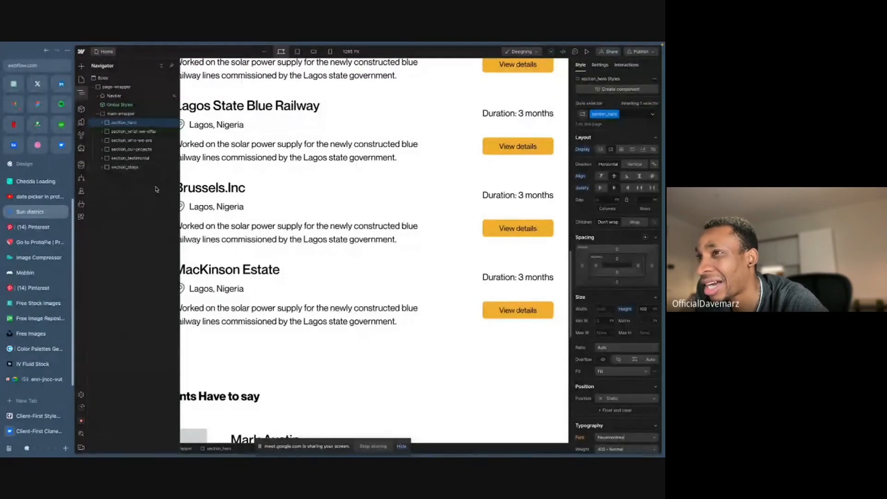
left_click(130, 167)
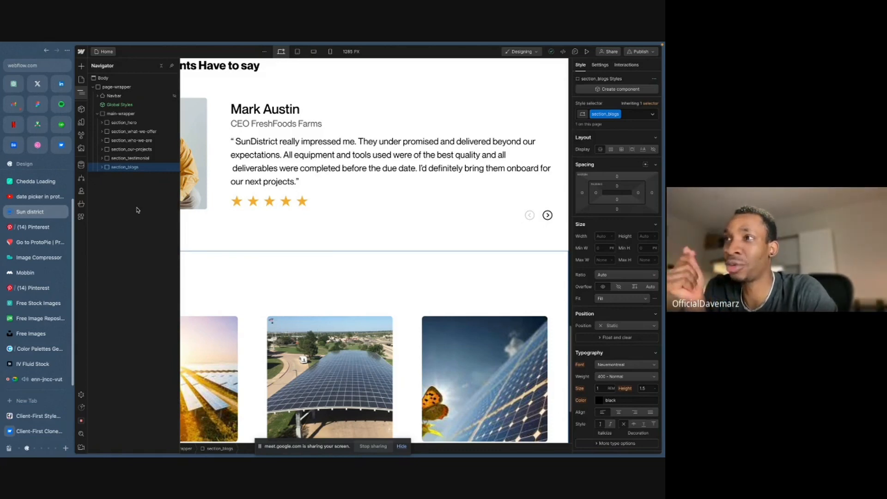
right_click(115, 169)
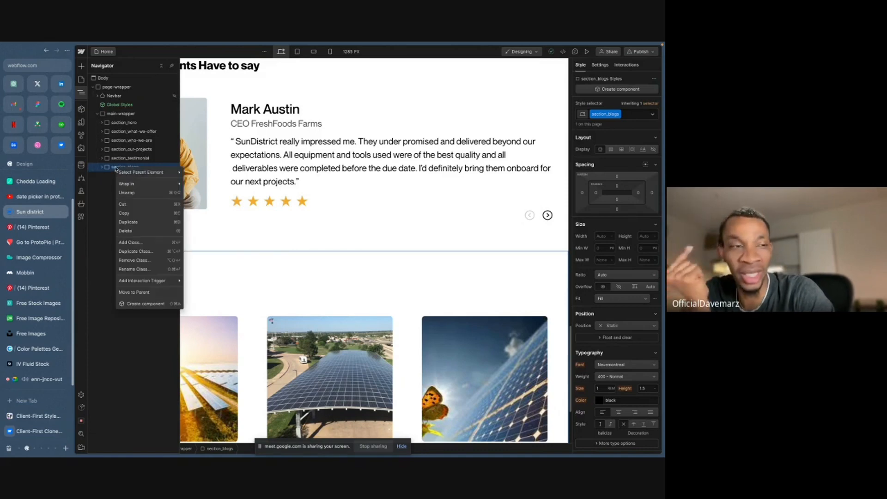
left_click(132, 226)
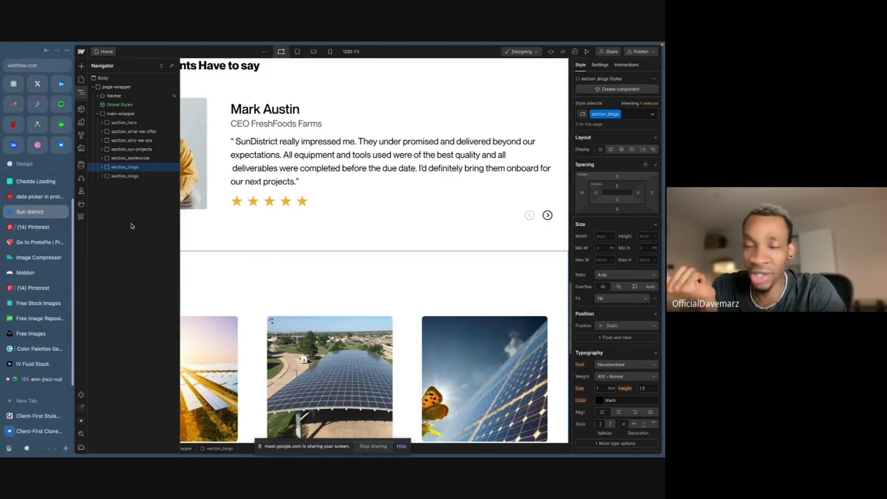
- Replace the duplicated section's class with a new class named section_2nd-hero
left_click(125, 176)
left_click(618, 115)
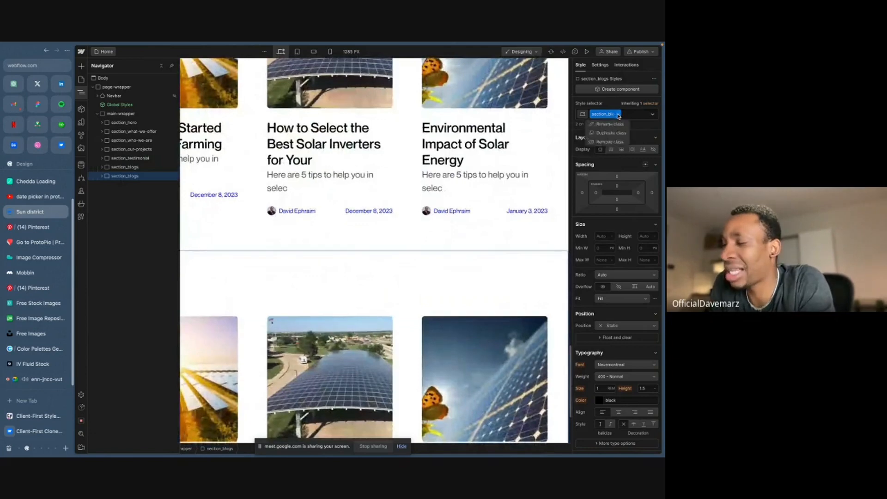
left_click(610, 141)
left_click(605, 114)
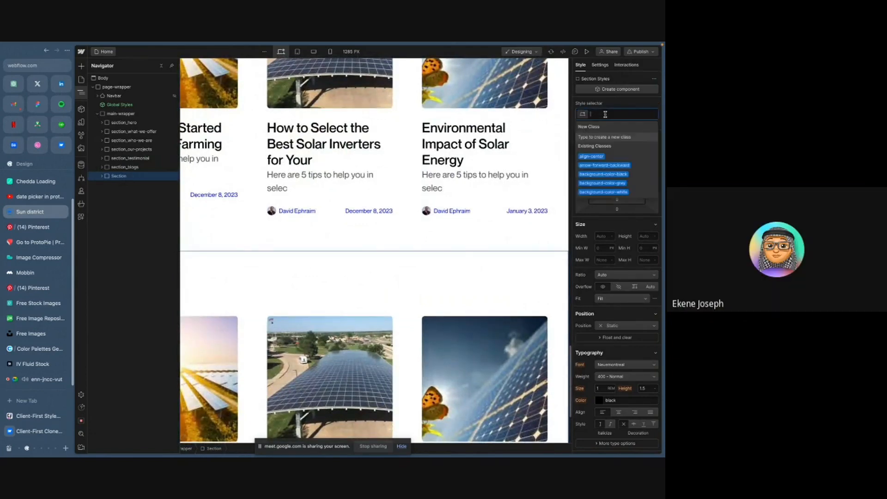
type("section")
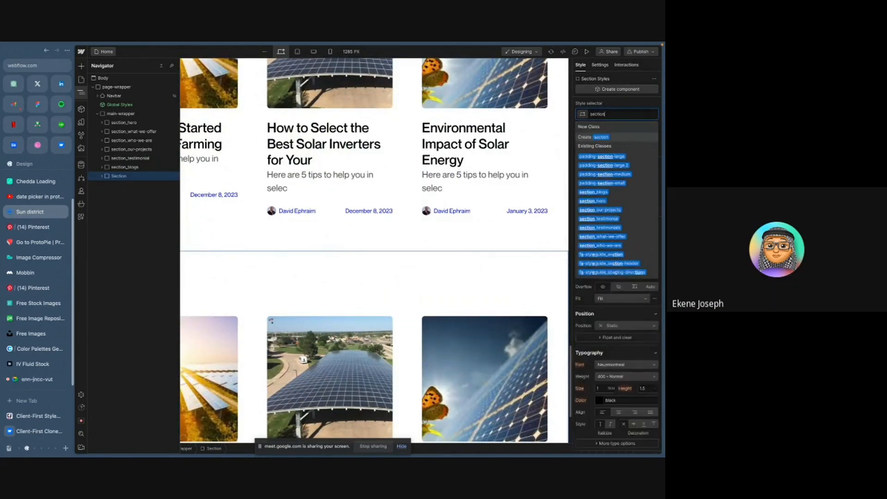
type("_2")
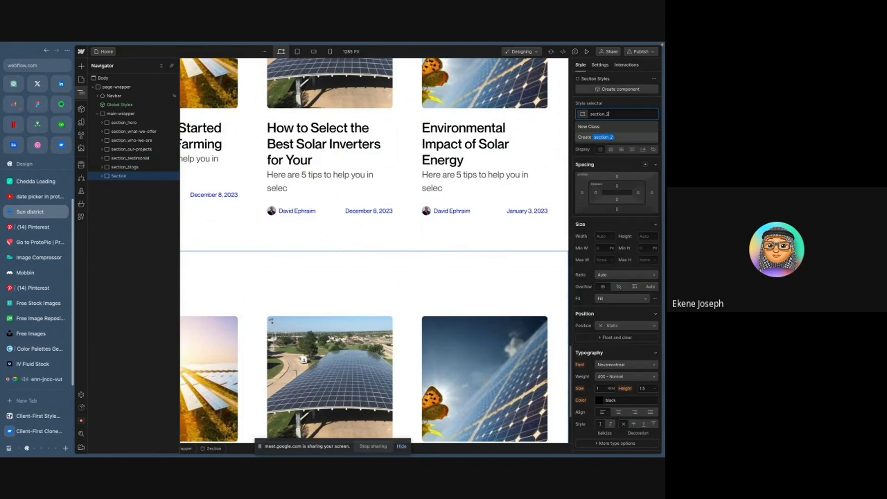
type("nd-hero")
key("Return")
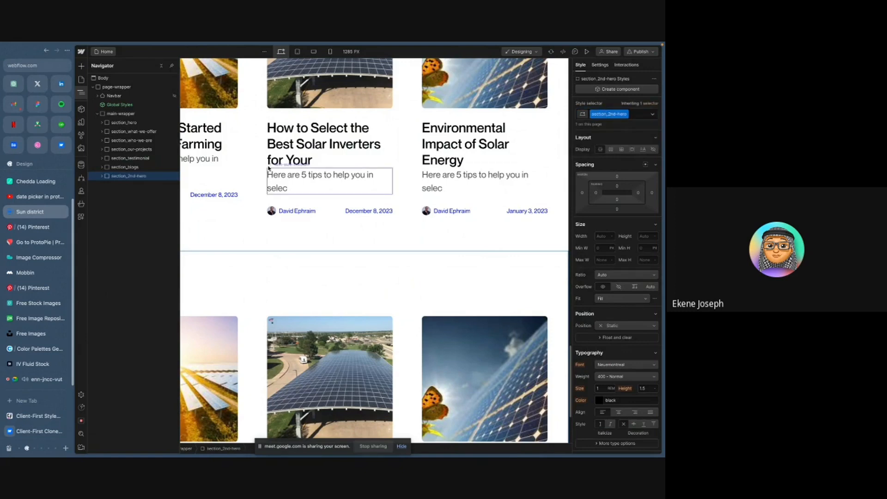
- Expand the section_2nd-hero structure and delete the blog content wrapper inside padding-section-medium
left_click(102, 177)
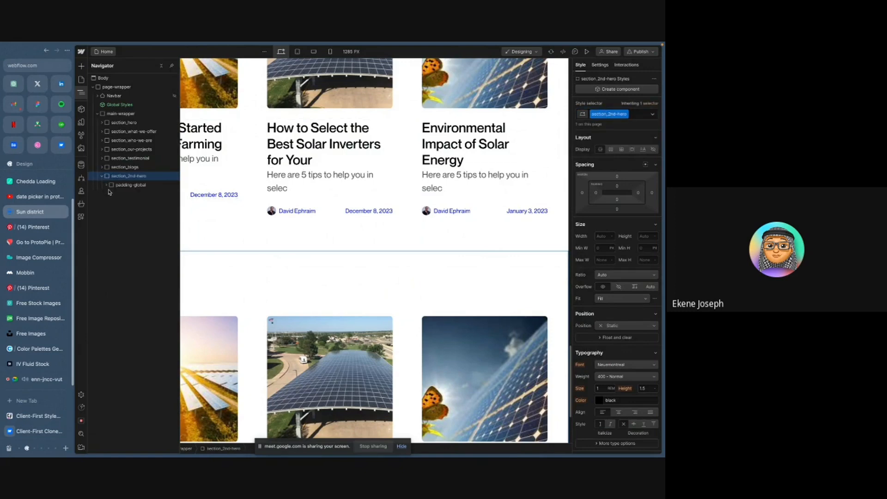
left_click(107, 185)
left_click(112, 193)
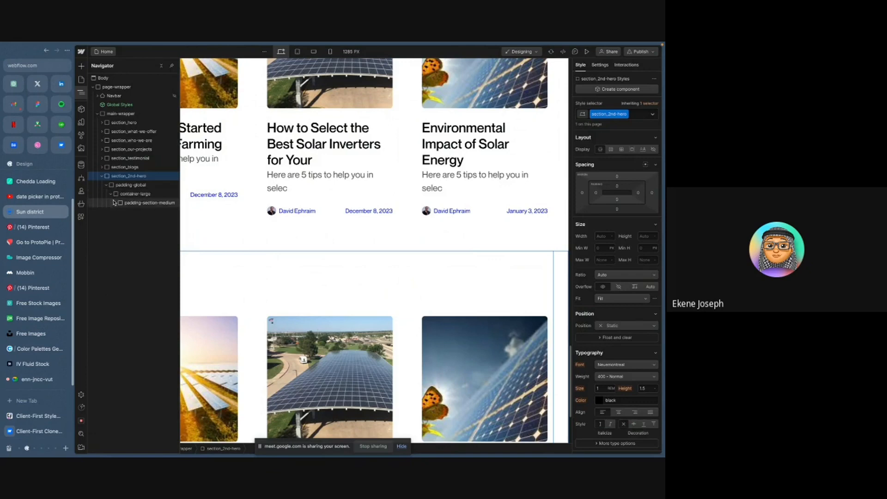
left_click(115, 202)
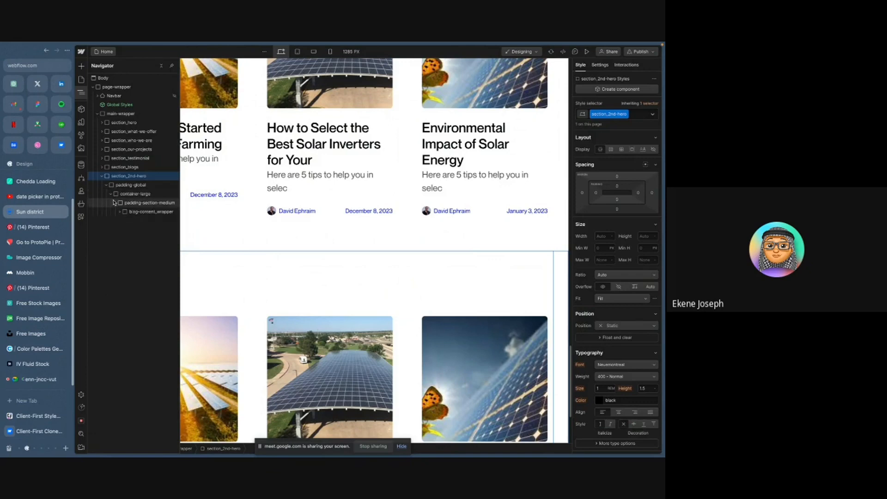
left_click(157, 212)
key("Delete")
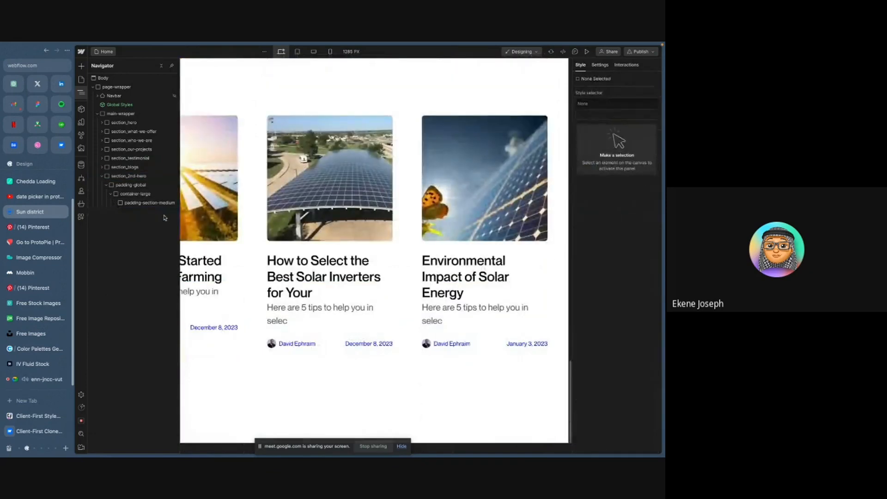
- Add a Div Block inside padding-section-medium of the section_2nd-hero, checking the Figma hero design
left_click(149, 204)
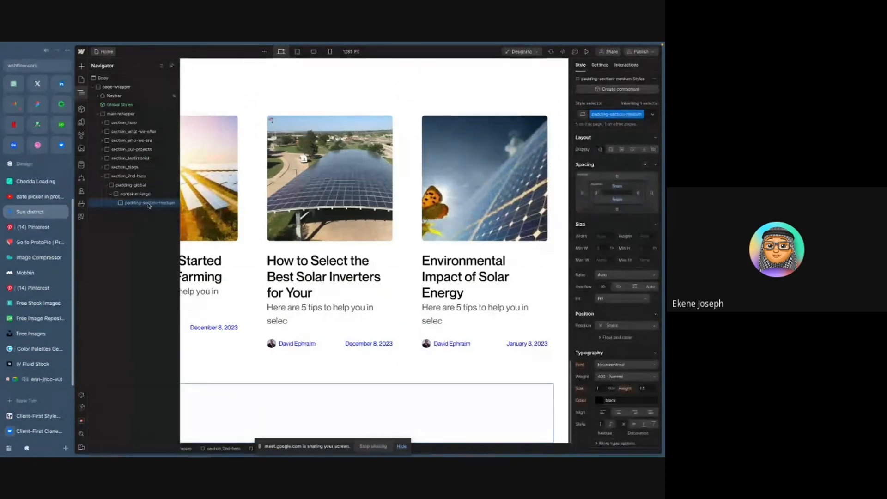
key("ctrl+k")
type("div")
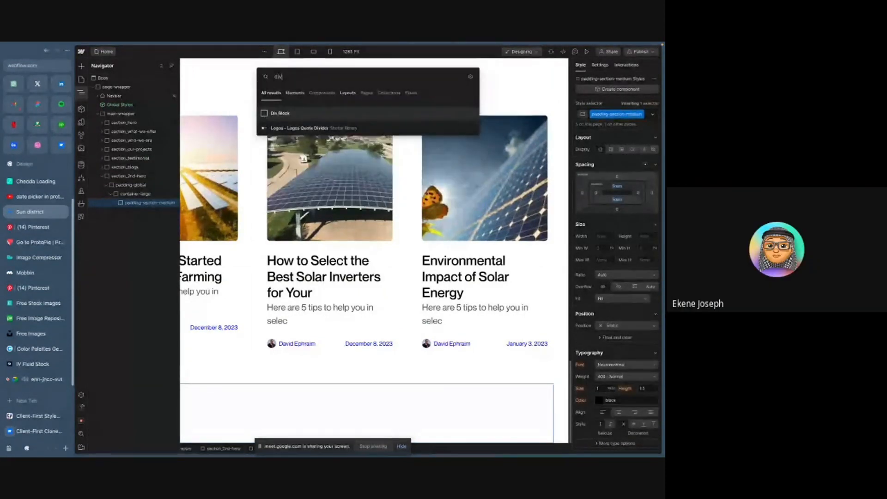
key("Return")
key("ctrl+Right")
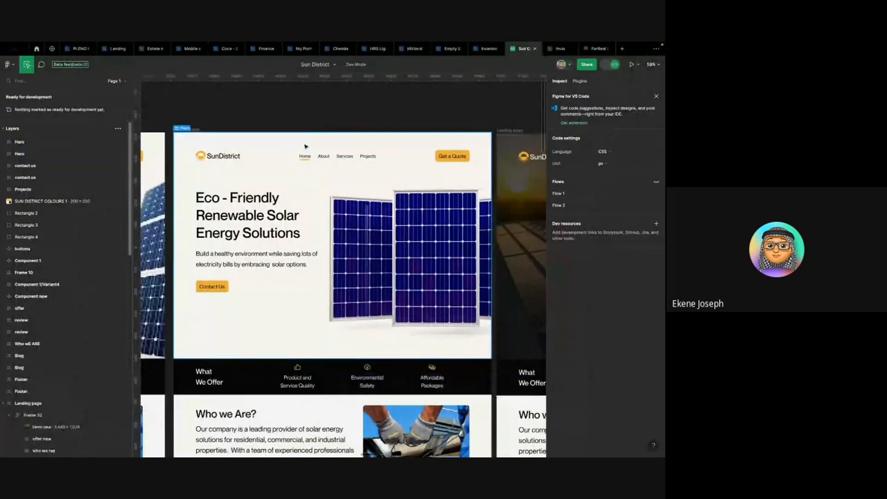
key("ctrl+Left")
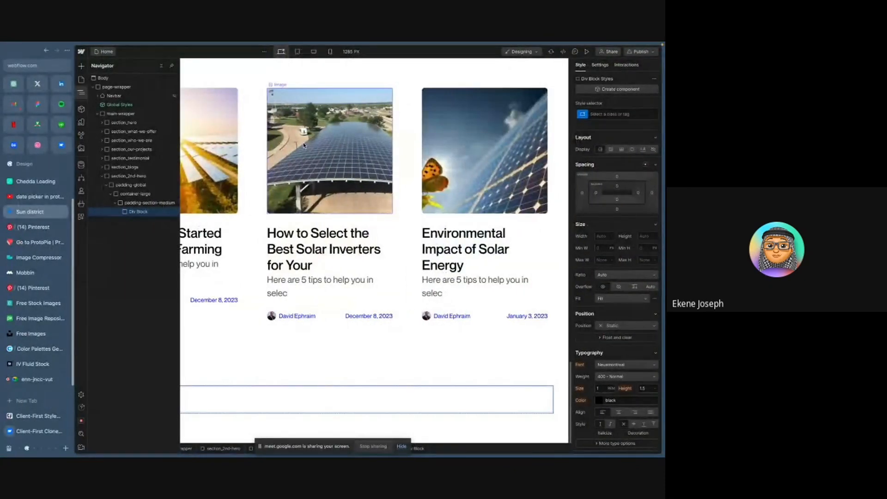
- Give the new Div Block the class 2nd-hero_wrapper
key("super+Return")
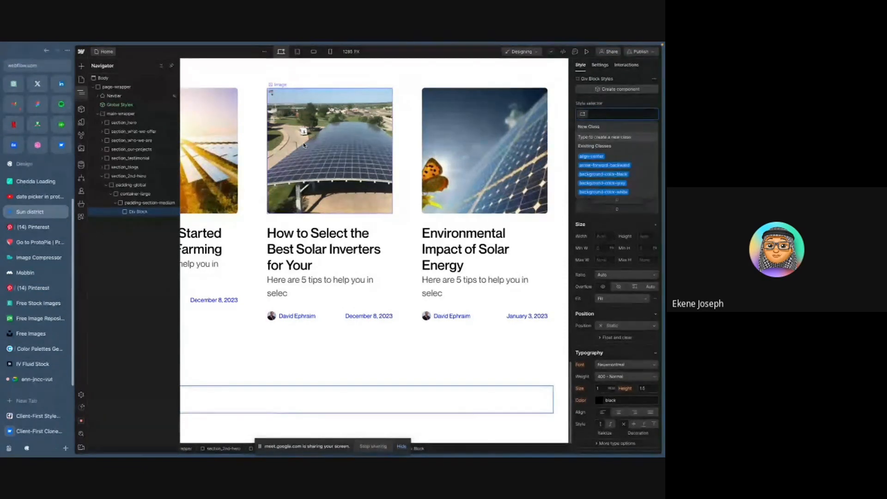
type("2n")
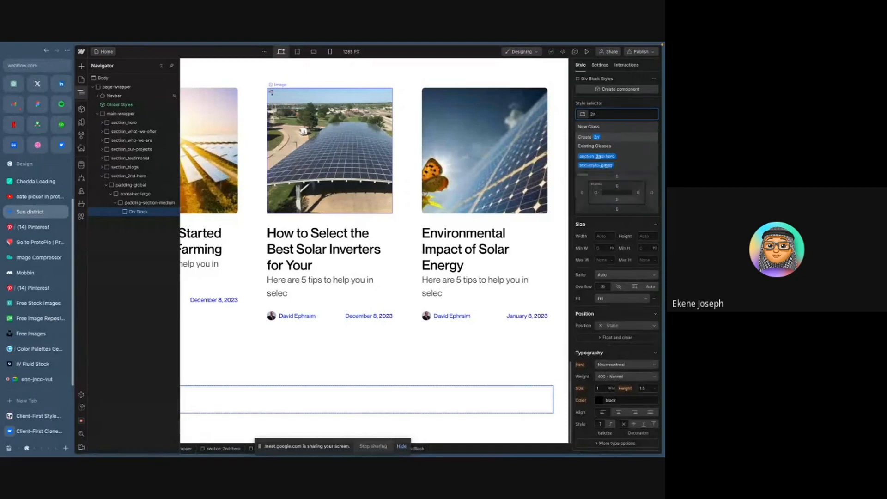
type("d-hero")
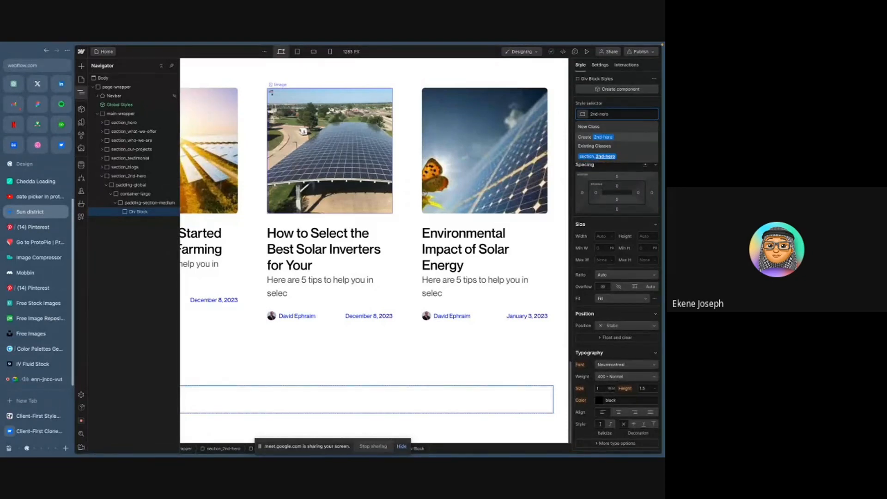
type("_wrapper")
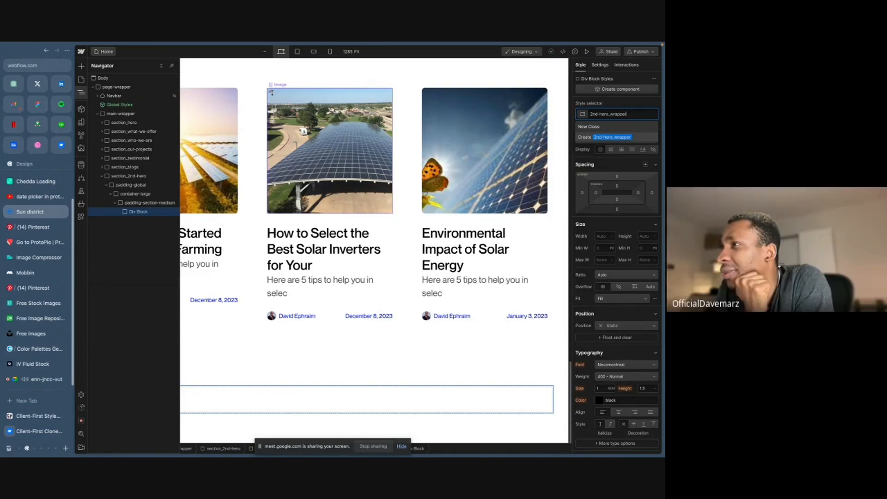
key("Return")
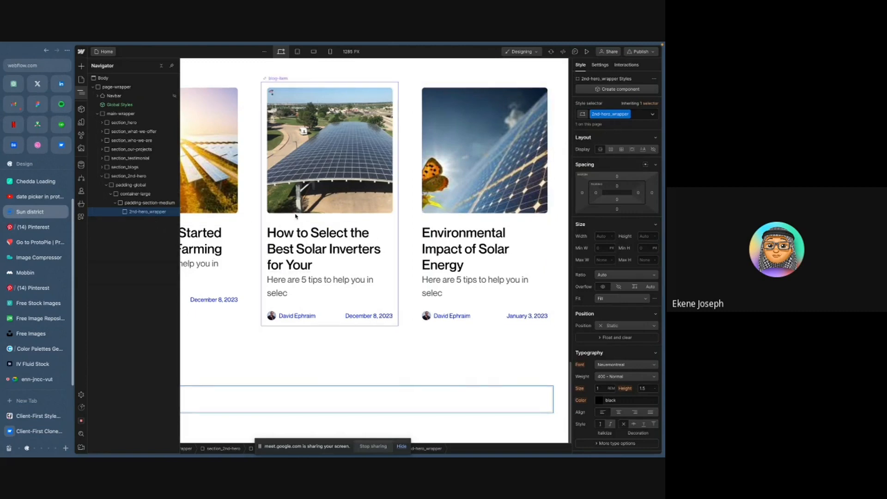
- Compare the Figma hero design with the site's sections in preview mode
key("ctrl+Right")
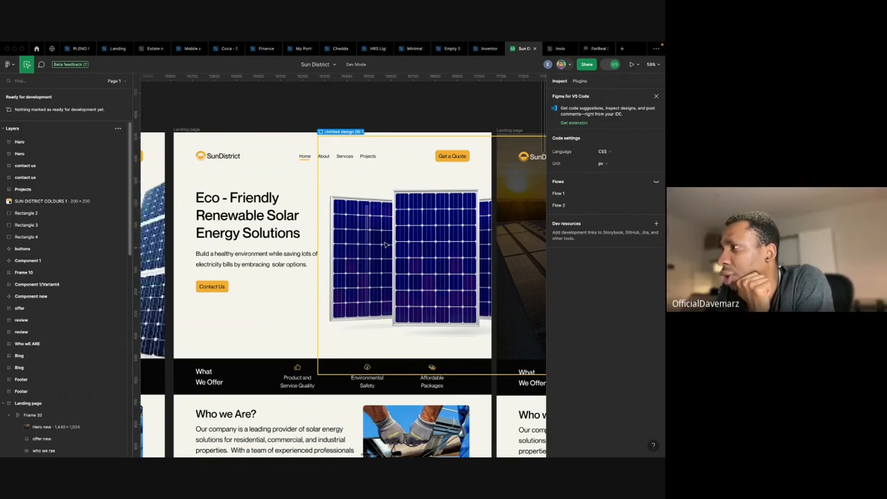
key("ctrl+Left")
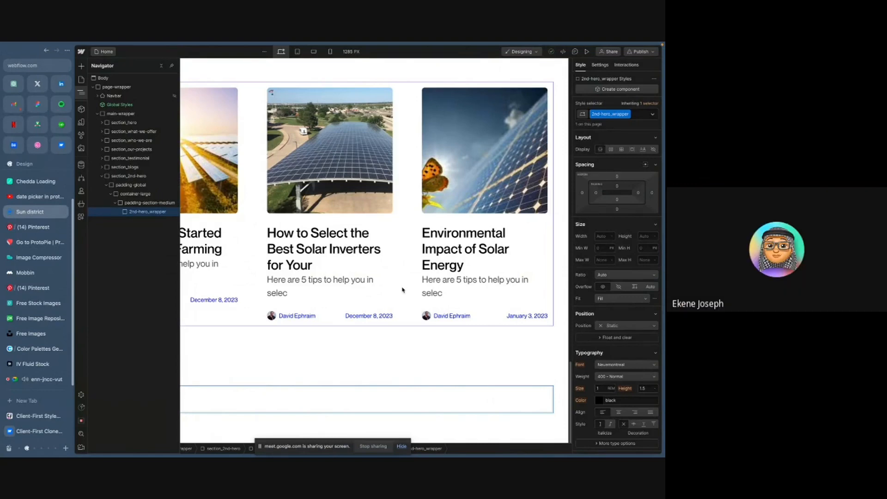
scroll(402, 290, "up", 10)
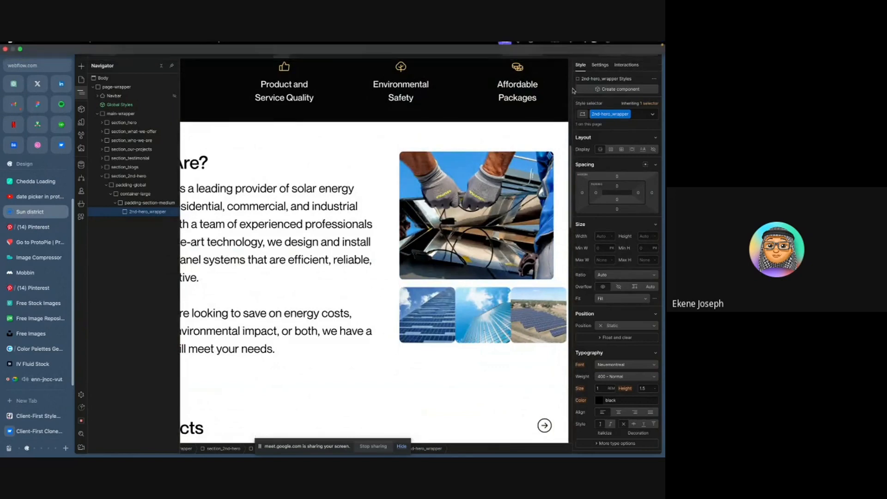
left_click(586, 52)
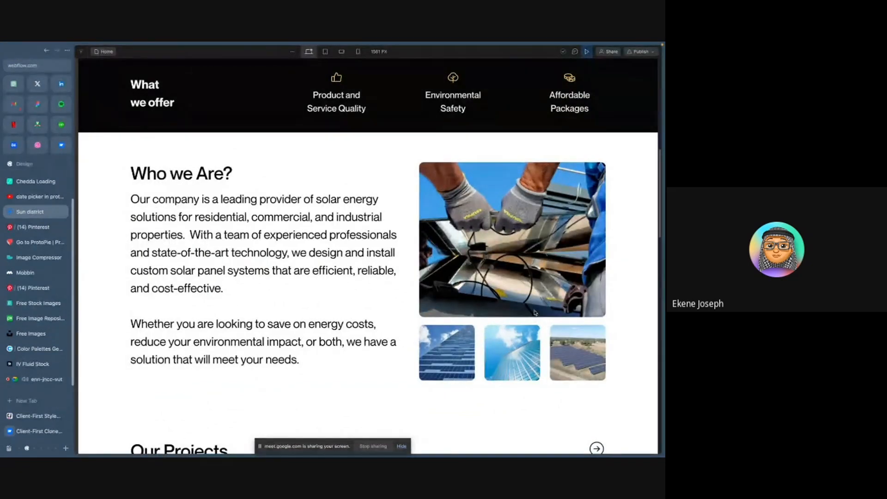
left_click(586, 52)
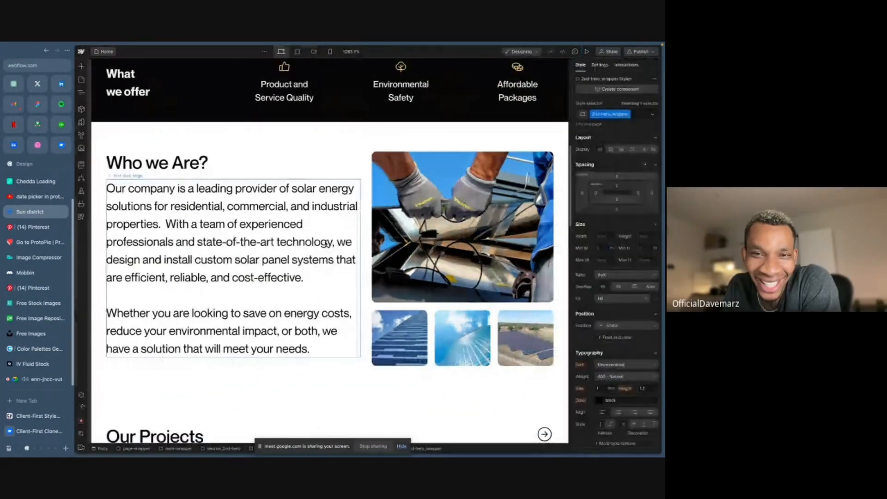
scroll(327, 247, "down", 10)
scroll(328, 249, "down", 10)
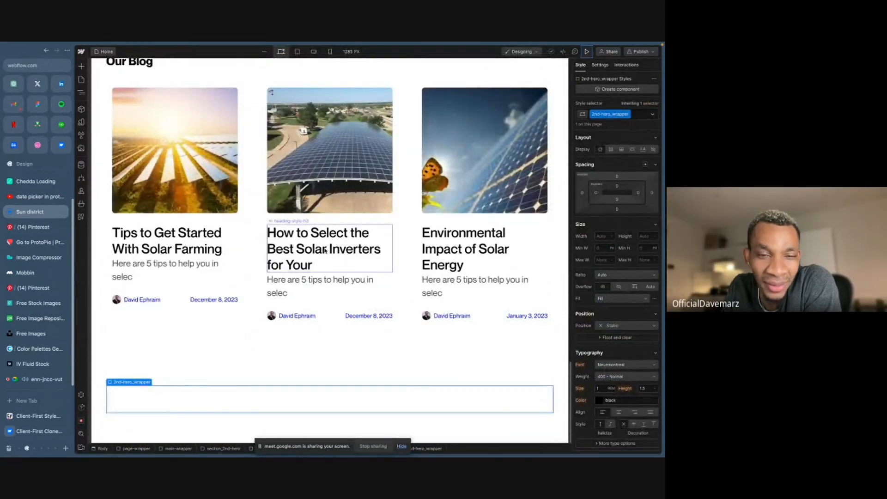
key("z")
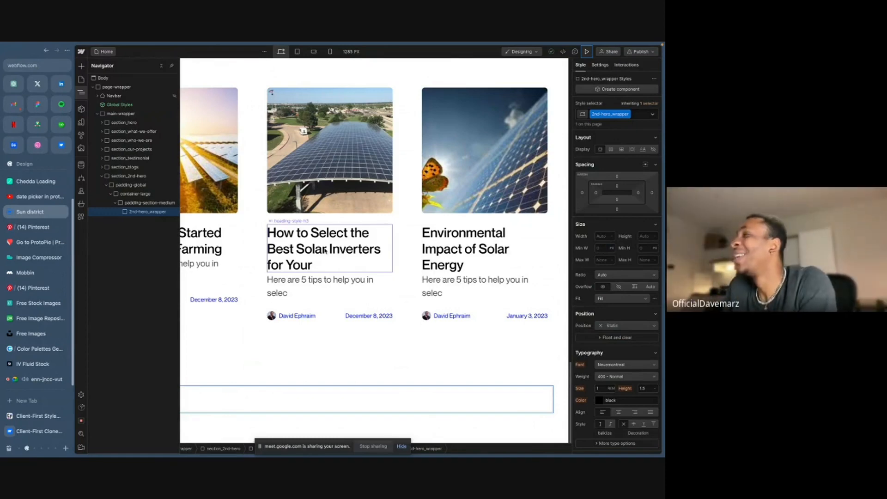
- Add a Div Block inside the 2nd-hero_wrapper
key("super+k")
type("div")
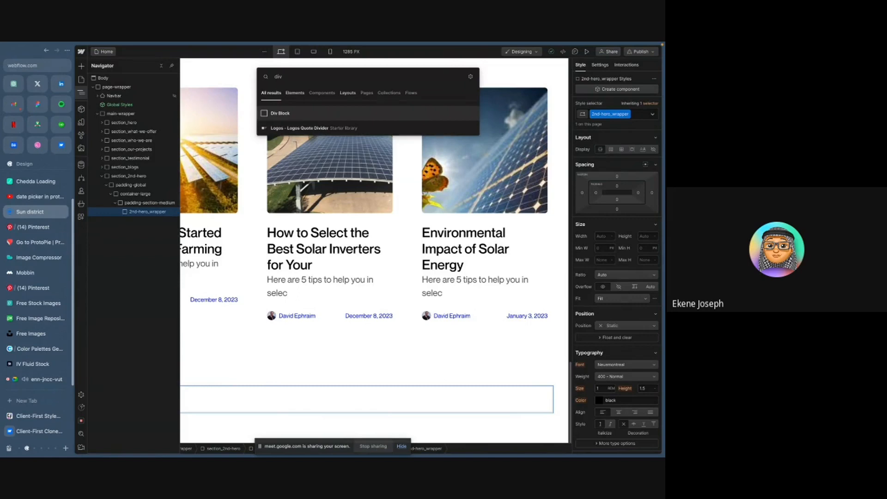
key("Return")
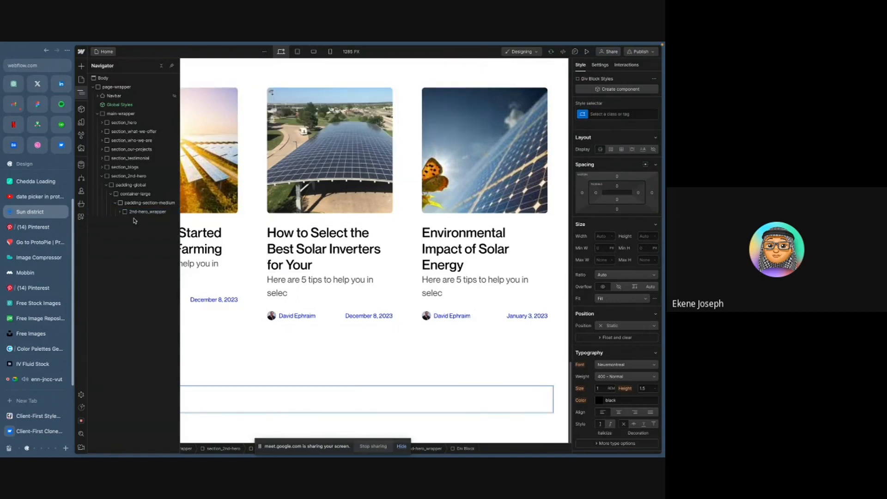
left_click(121, 212)
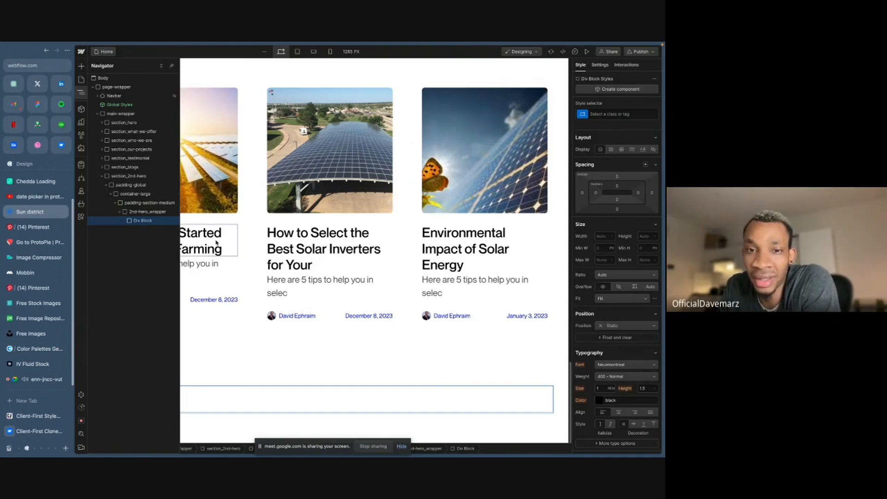
- Add a second Div Block inside the 2nd-hero_wrapper
left_click(150, 211)
key("ctrl+e")
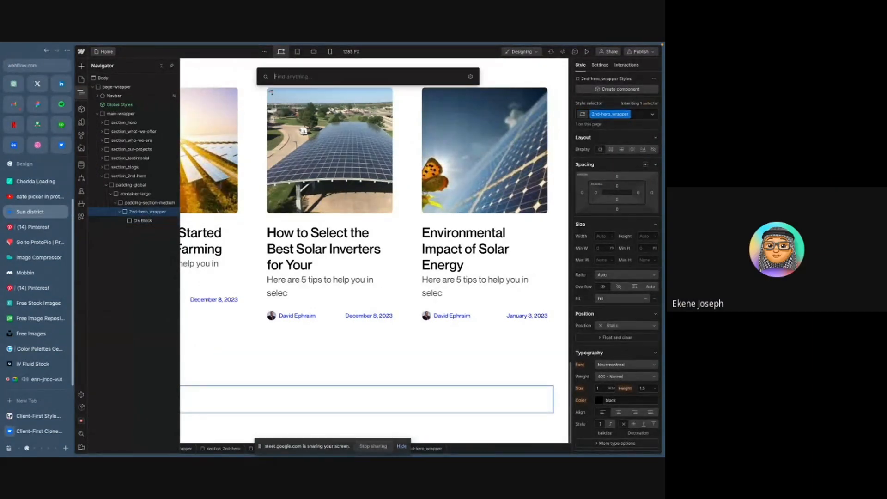
type("div")
key("Return")
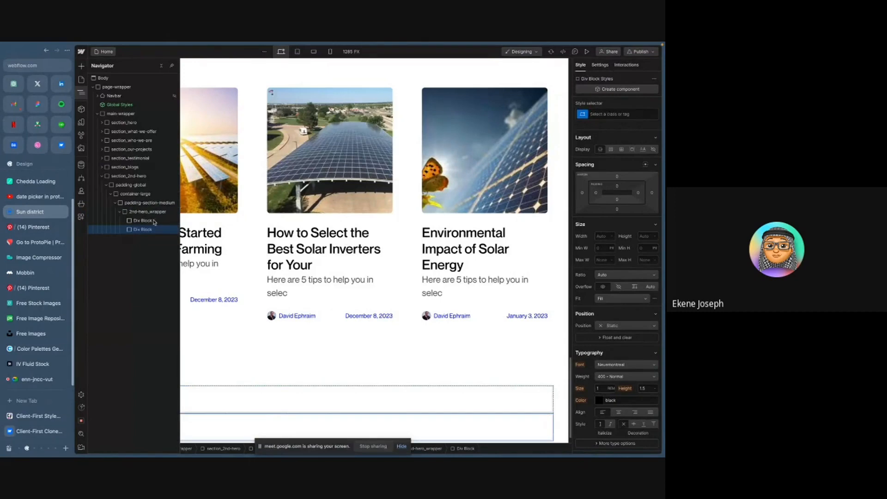
- Give the new second Div Block the class 2nd-hero_image
key("ctrl+Return")
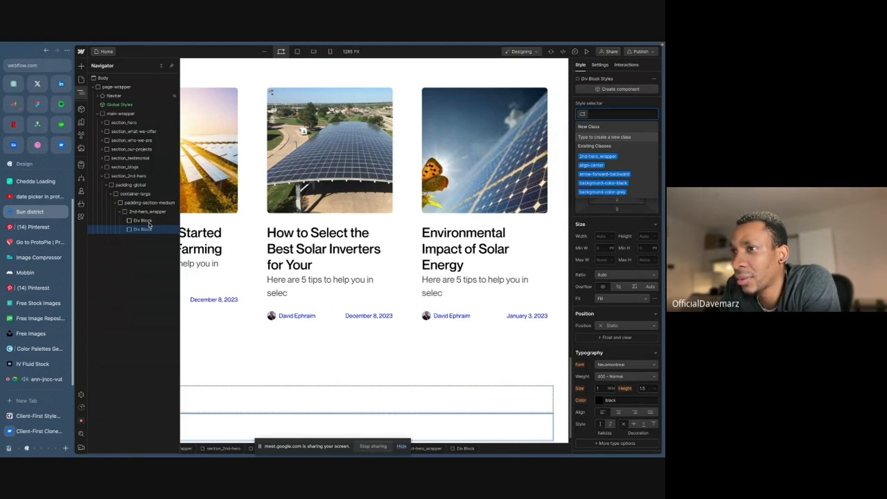
type("2nd")
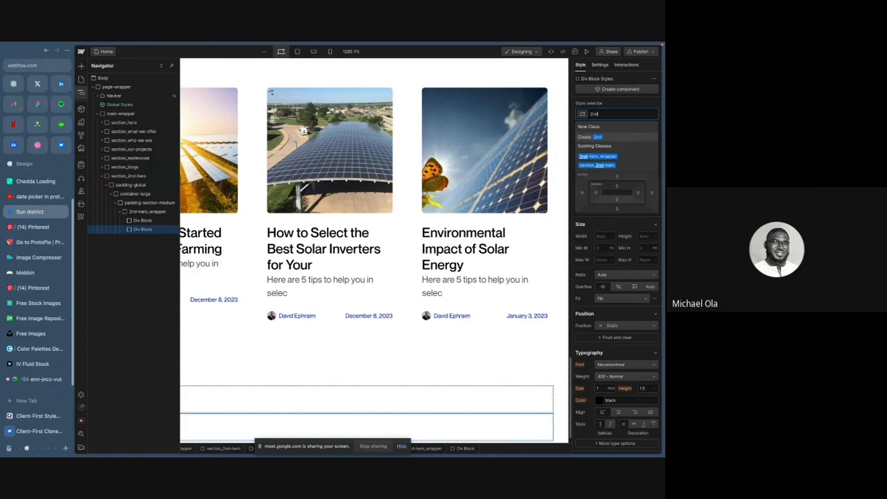
type("-hero")
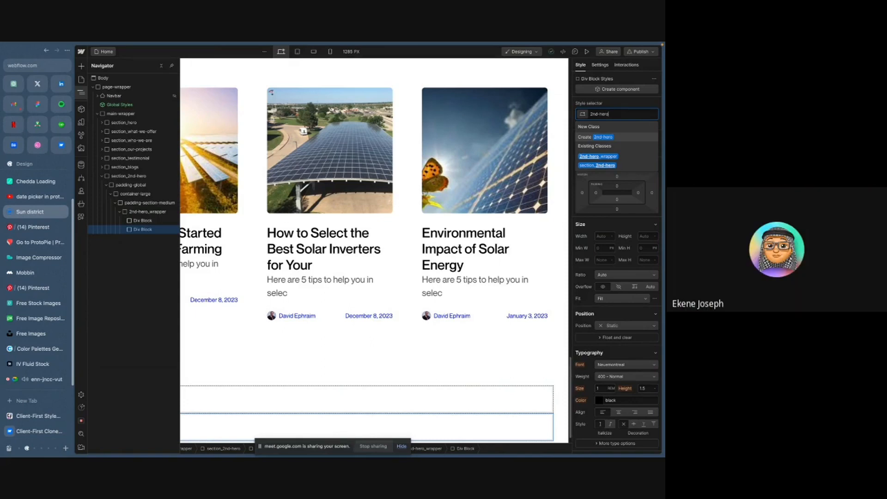
type("_")
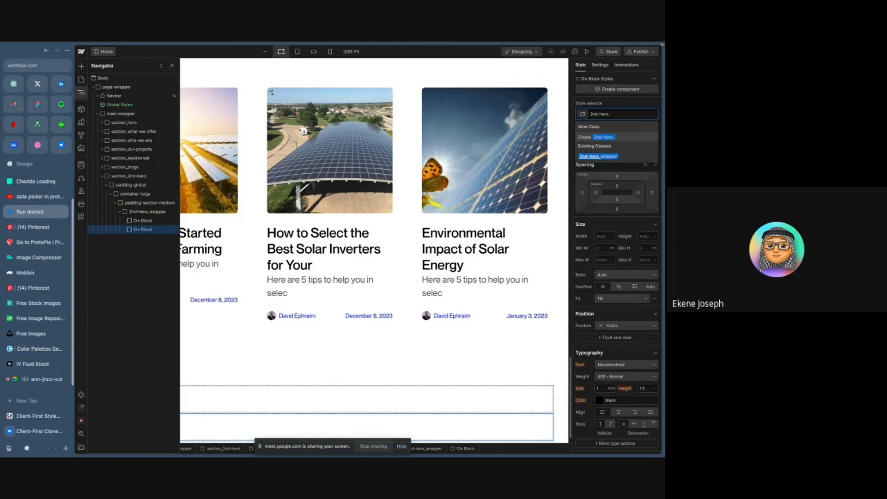
type("image")
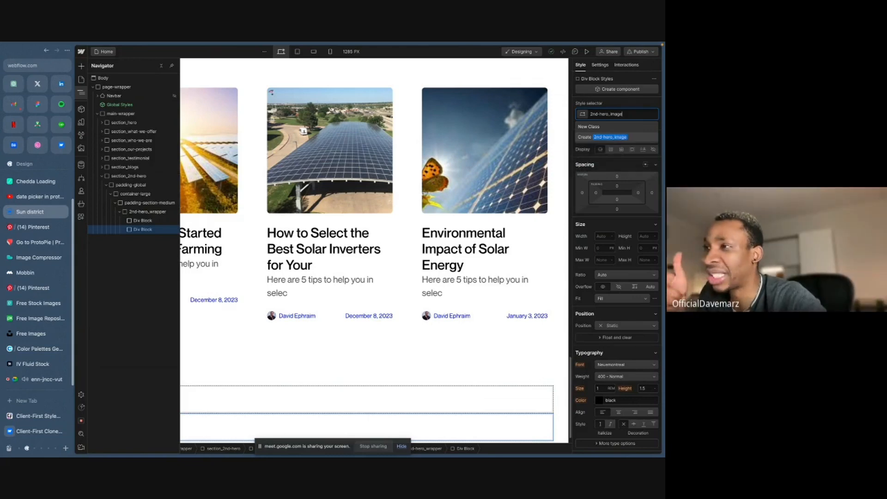
key("Return")
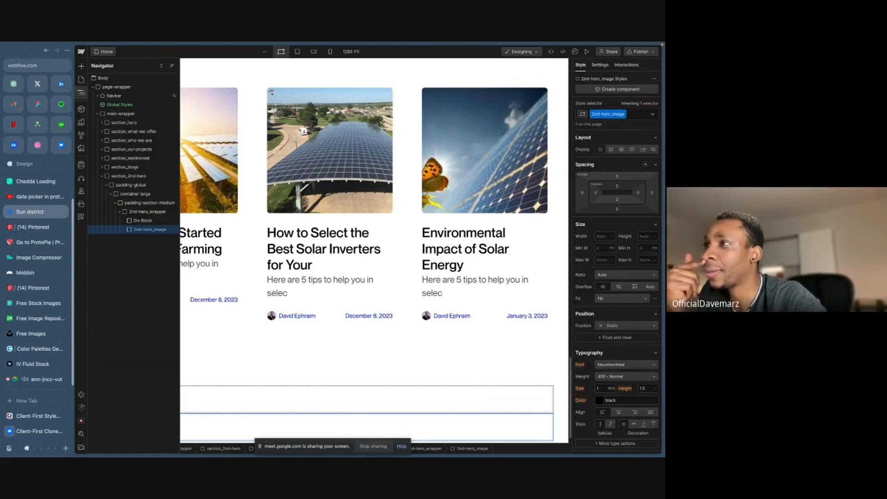
- Give the first Div Block inside the wrapper the class 2nd-hero_content
left_click(148, 221)
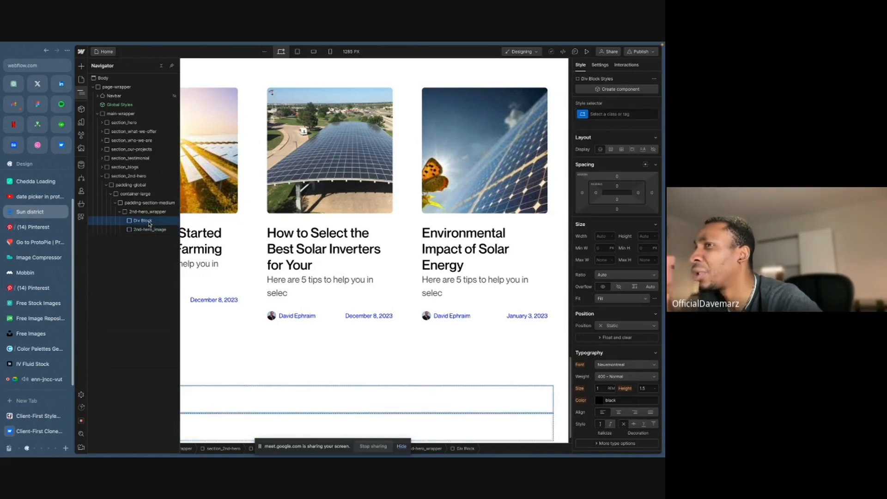
key("super+Return")
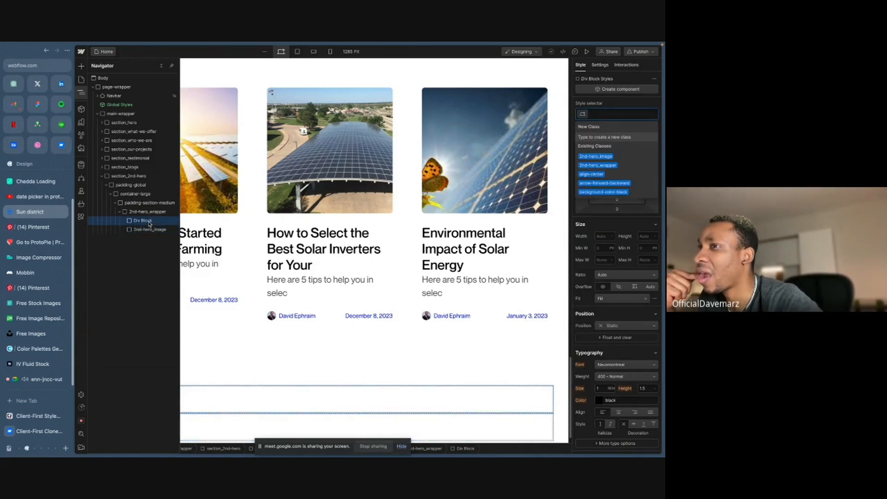
type("2nd-")
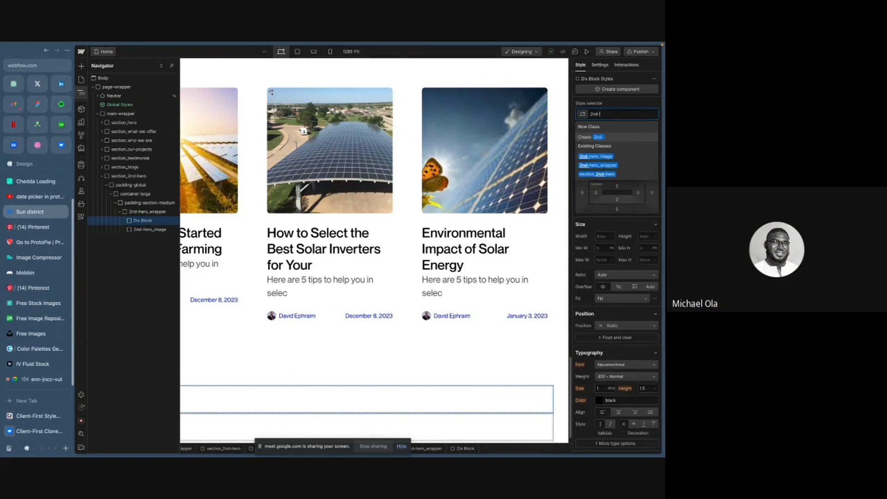
type("hero_")
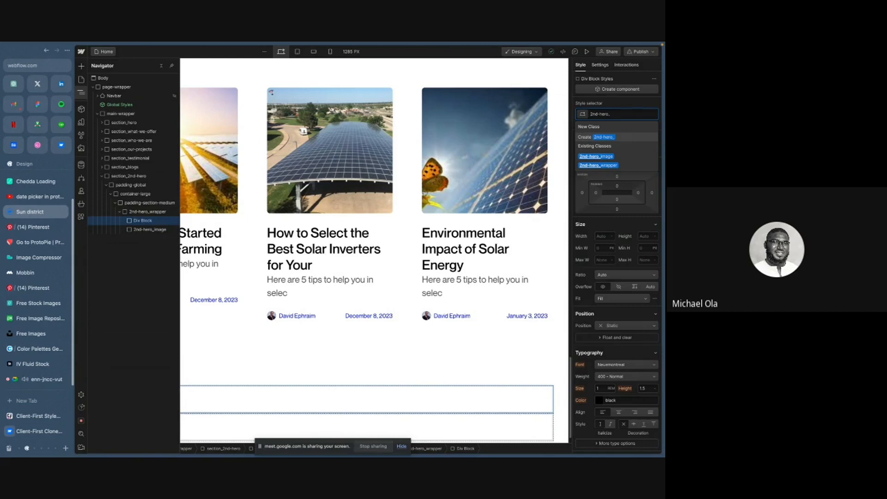
type("content")
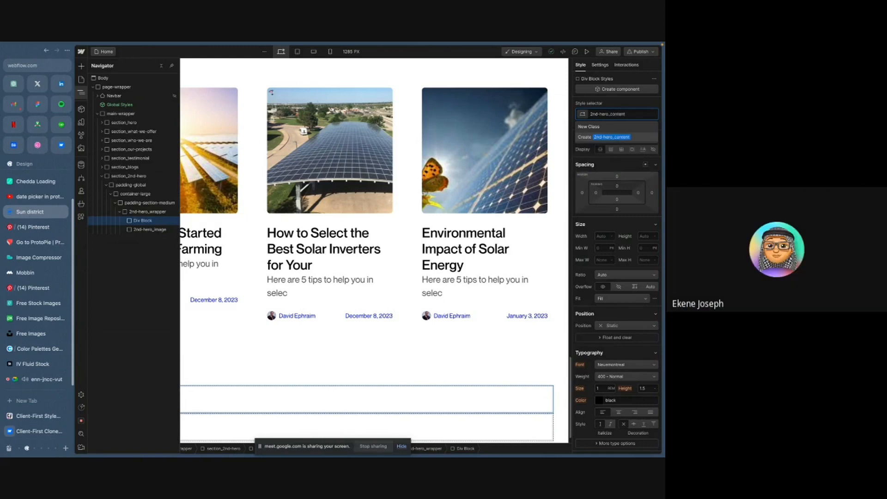
key("Return")
- Compare the wrapper's content and image blocks with the hero layout in the Figma design
left_click(147, 211)
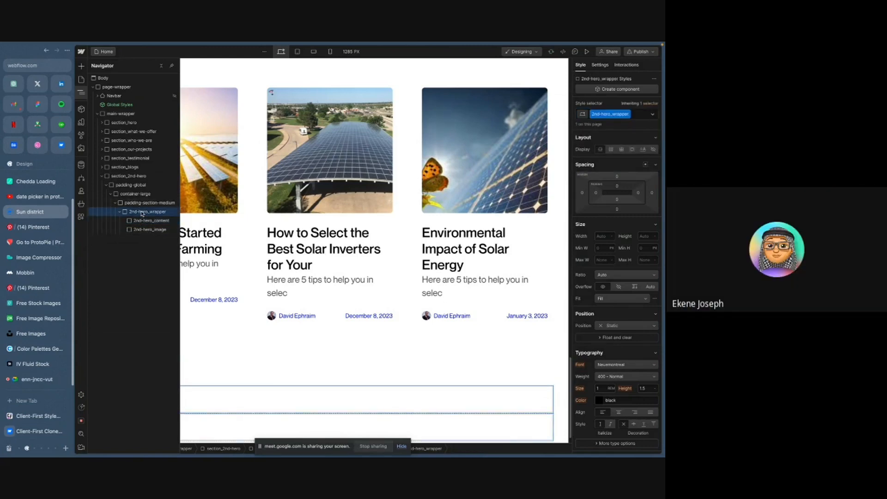
left_click(143, 229)
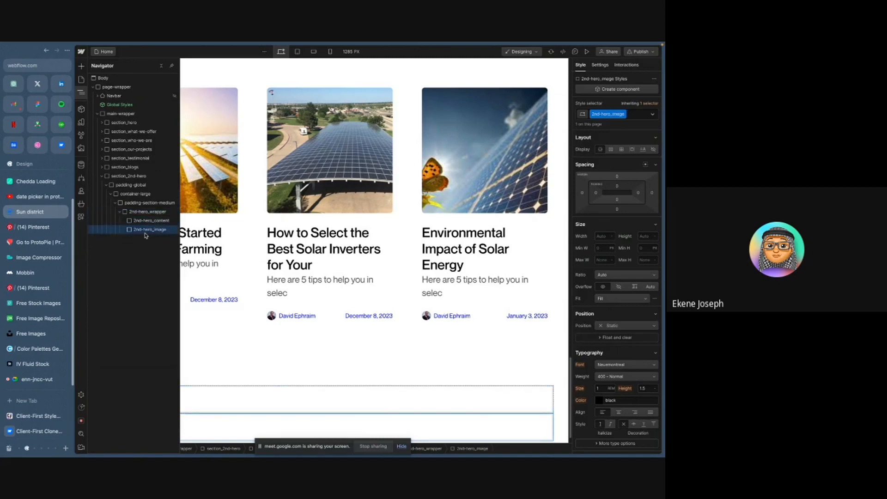
left_click(148, 221)
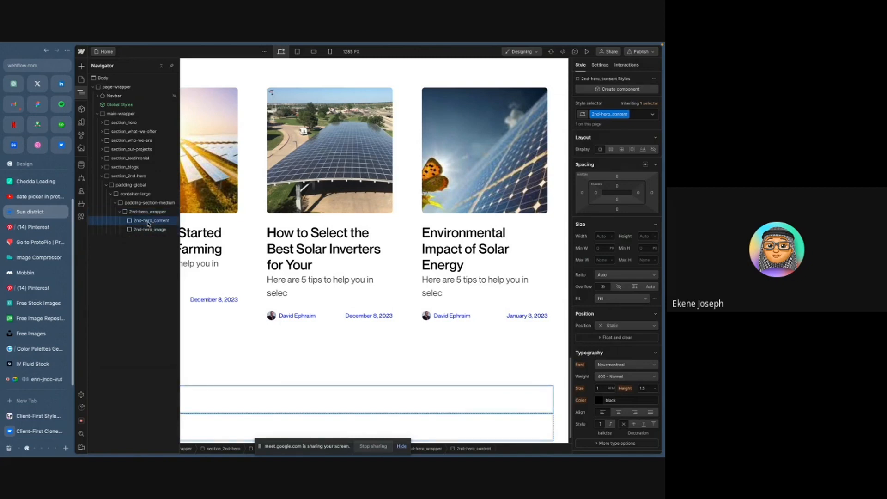
key("ctrl+Right")
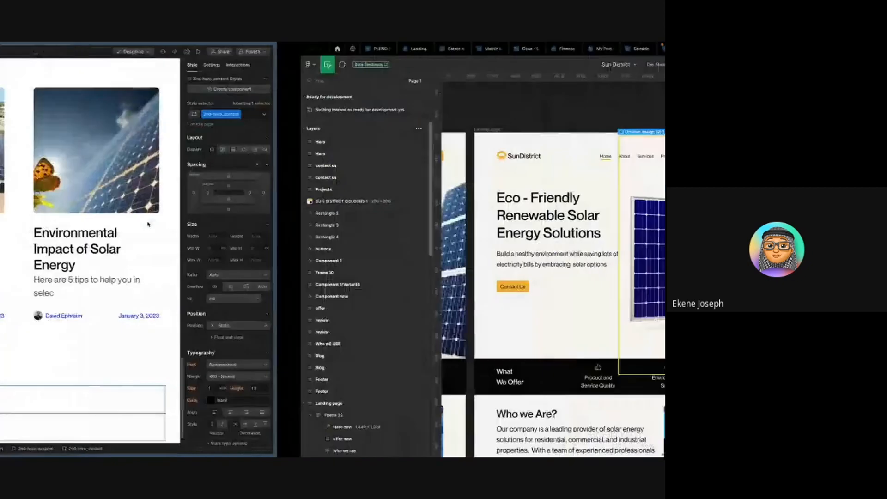
key("ctrl+Left")
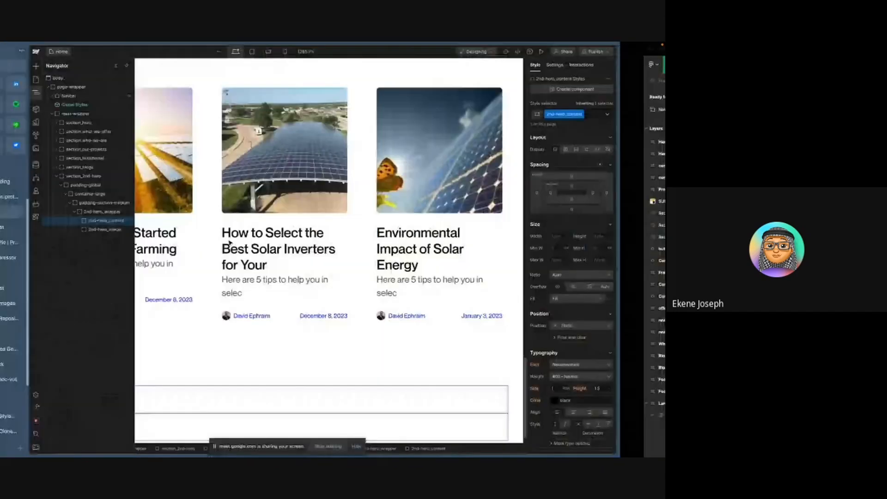
left_click(155, 229)
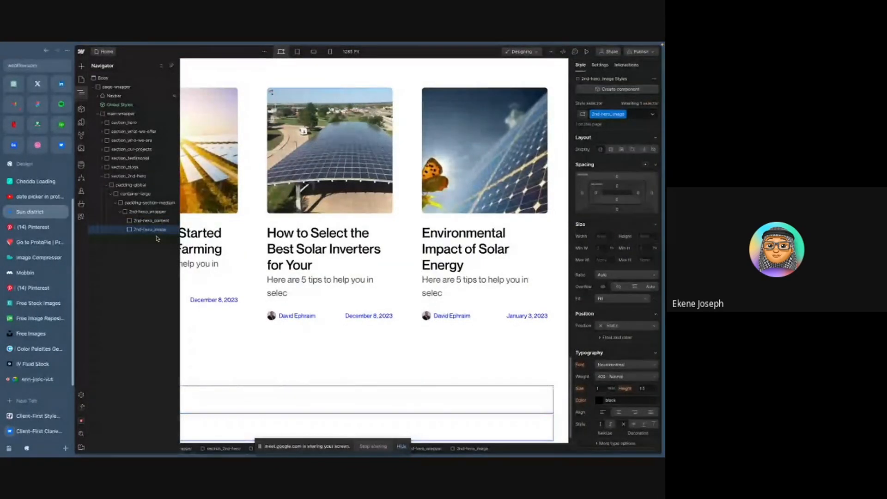
key("ctrl+Right")
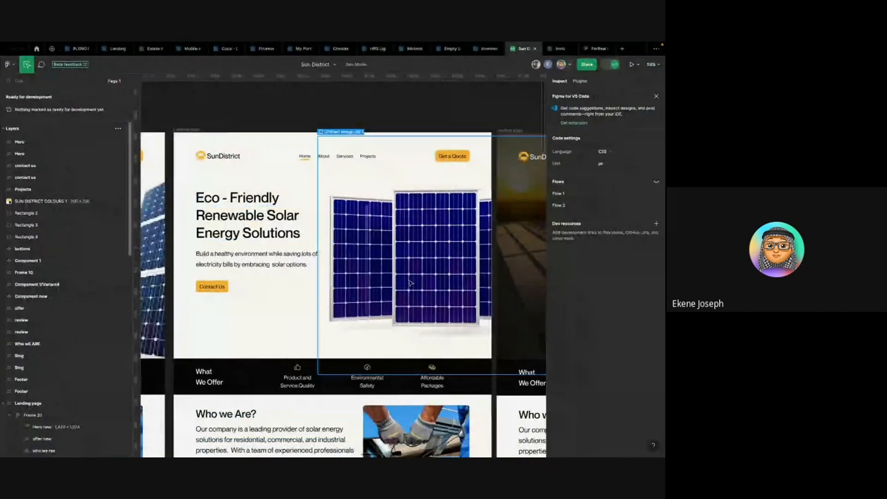
key("ctrl+Left")
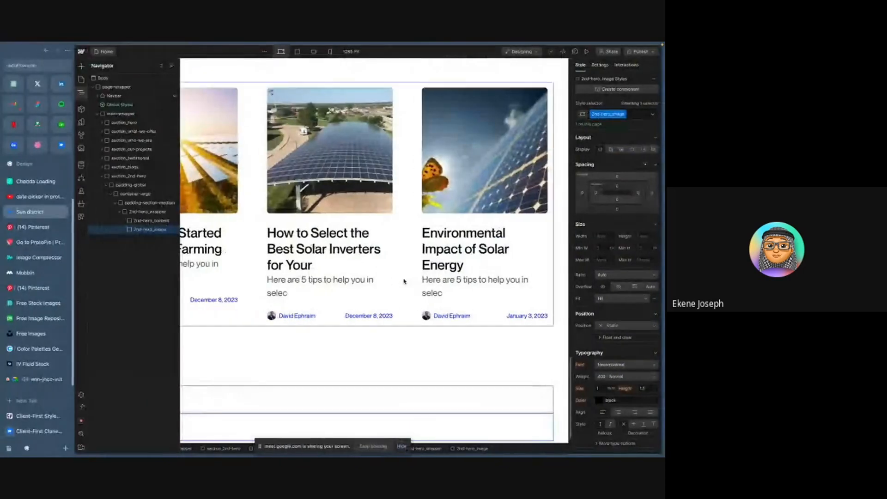
left_click(153, 221)
key("ctrl+Right")
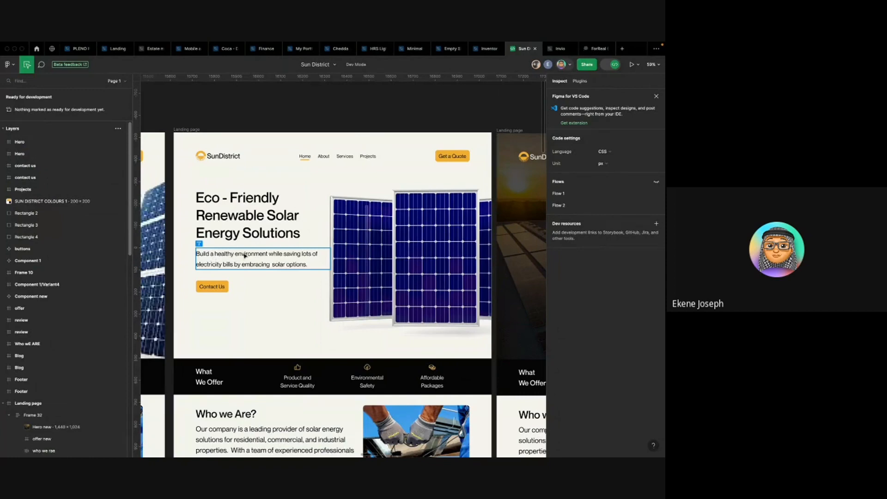
key("ctrl+Left")
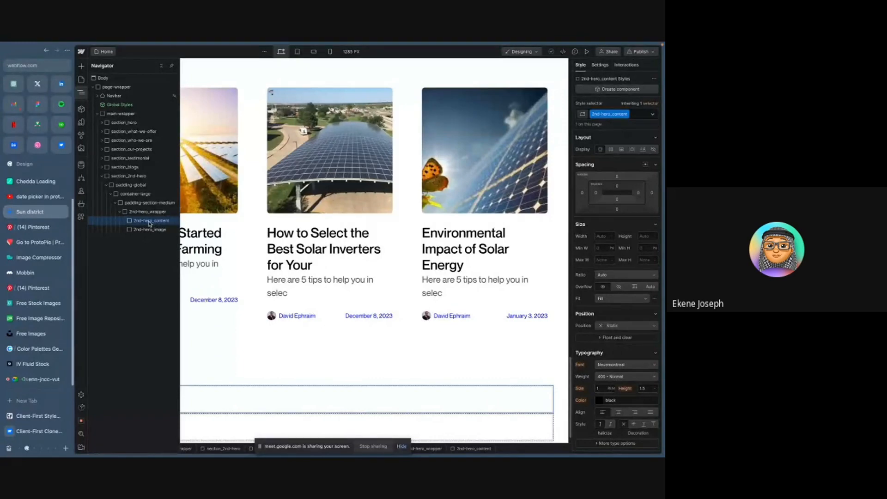
- Add a Heading 1 and a Paragraph inside the 2nd-hero_content block
key("super+e")
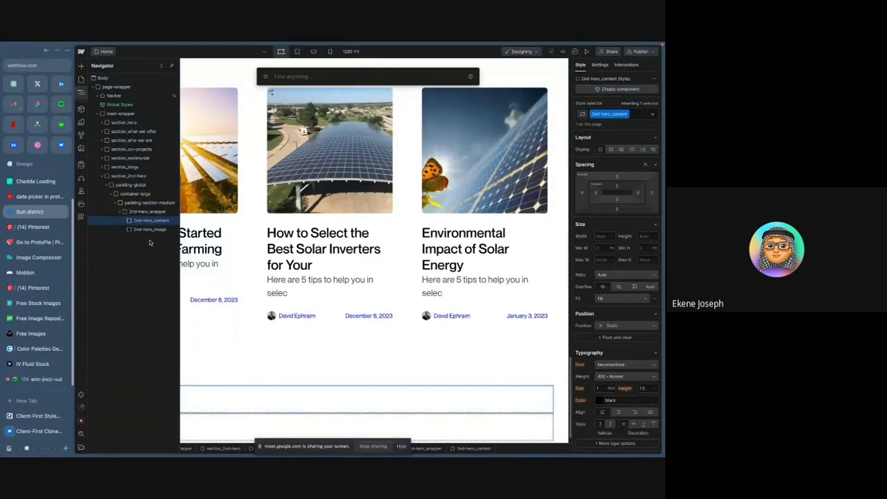
type("h1")
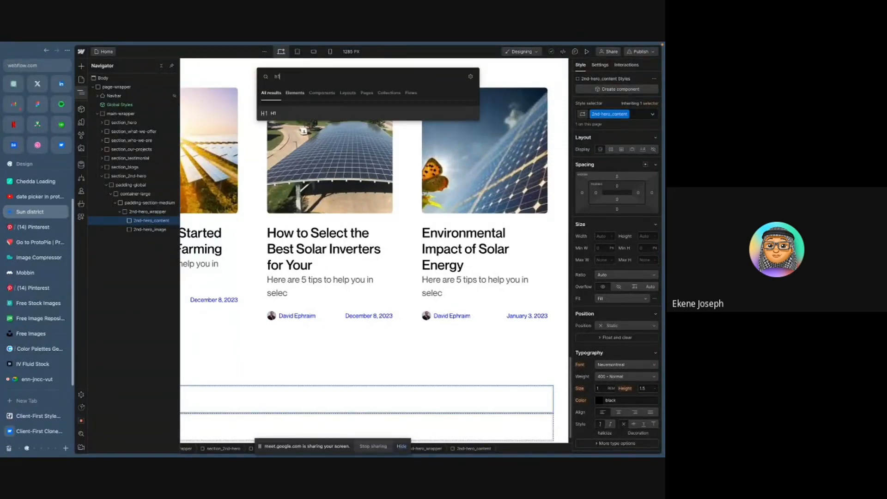
left_click(326, 113)
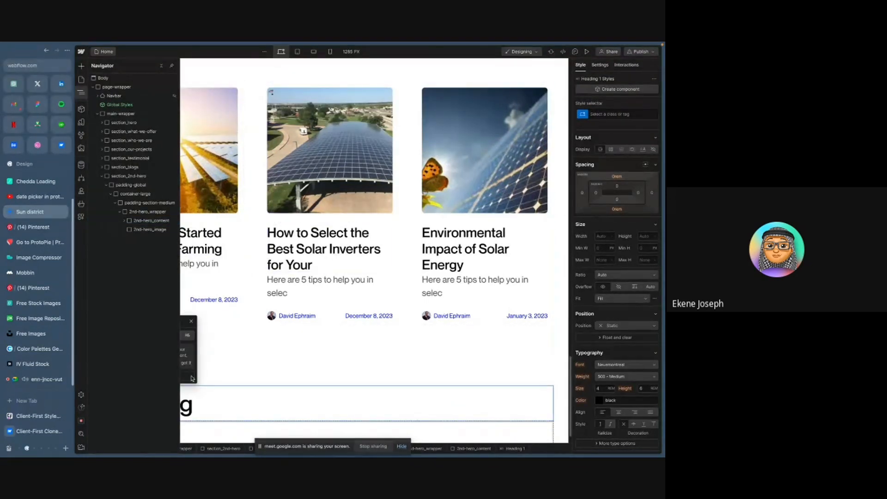
left_click(125, 222)
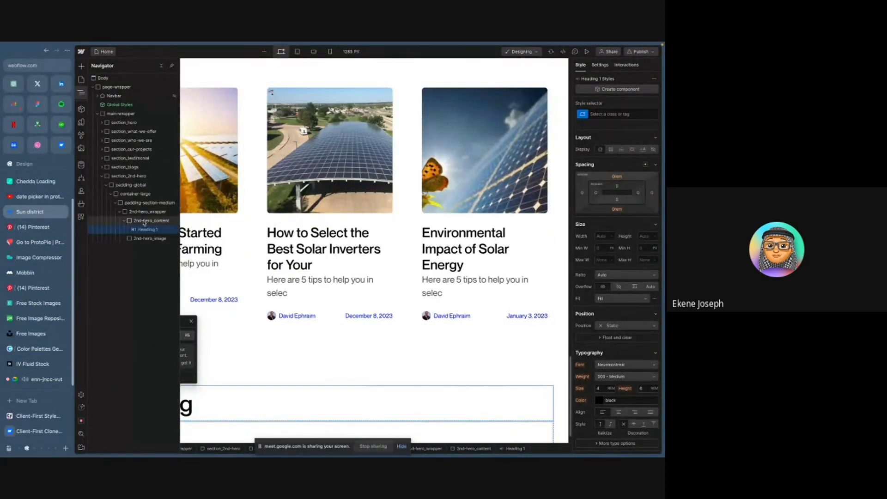
key("ctrl+k")
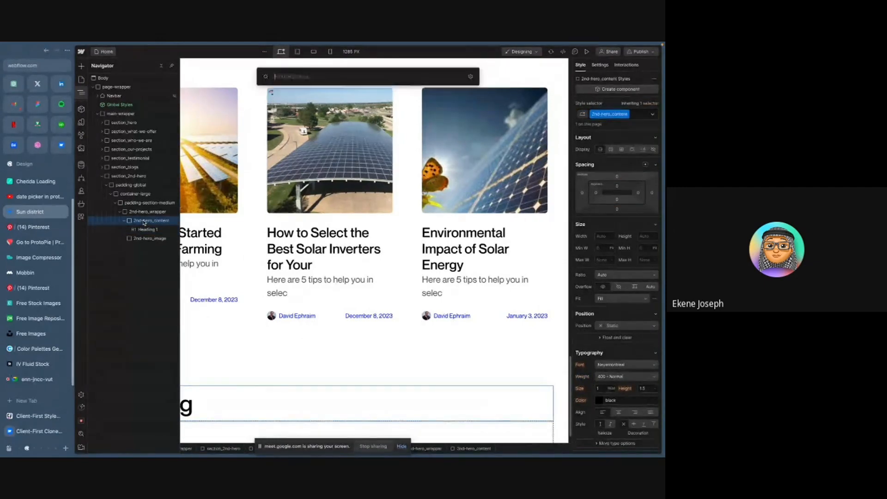
type("par")
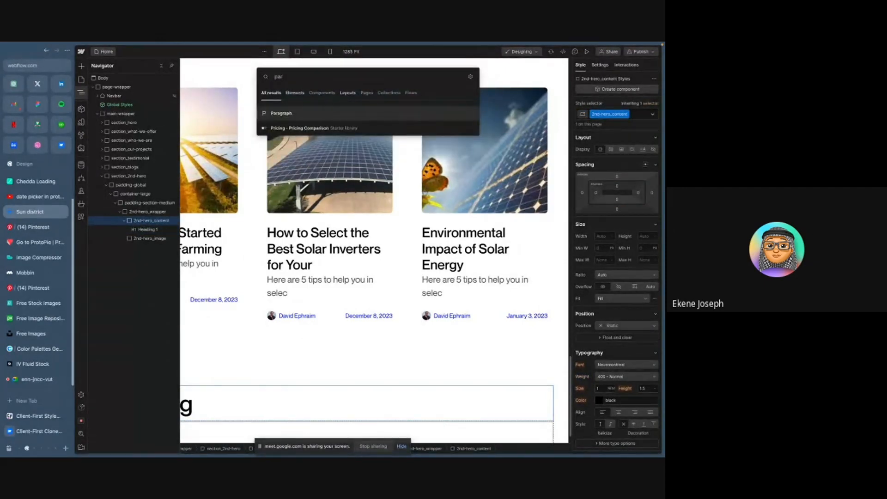
key("Return")
scroll(209, 351, "down", 1)
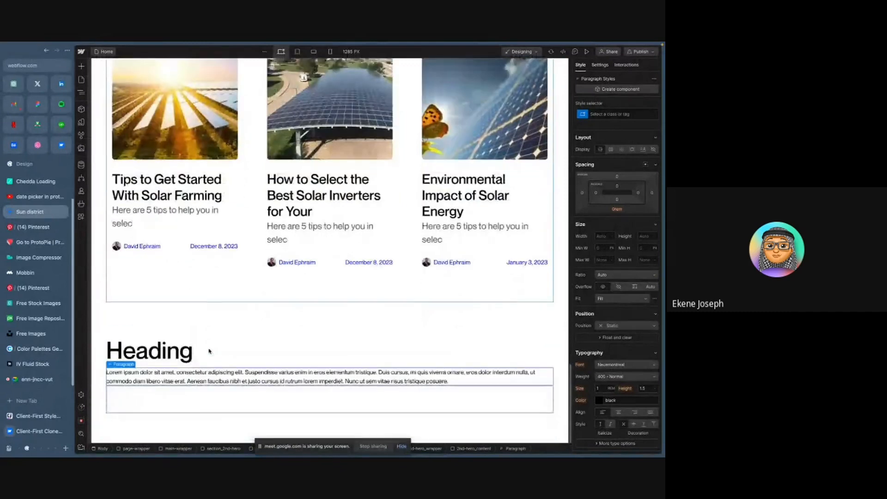
- Select the new heading and inspect the Figma hero heading's typography settings
left_click(164, 352)
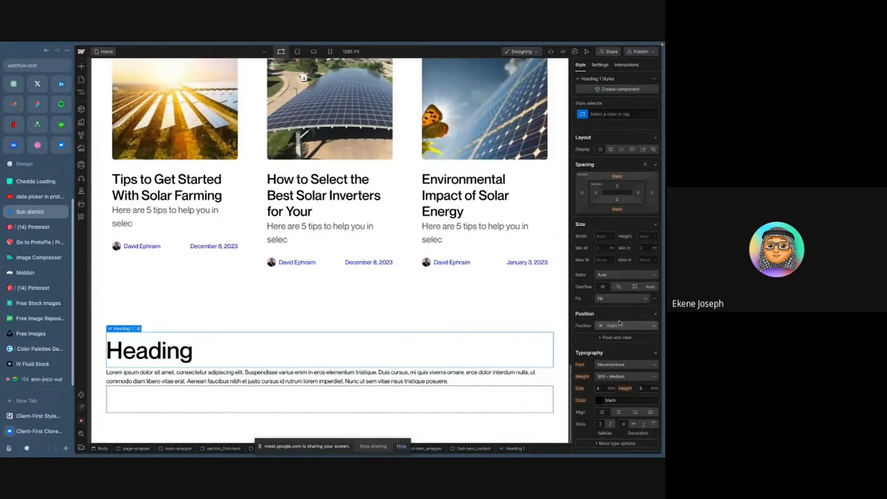
key("ctrl+Right")
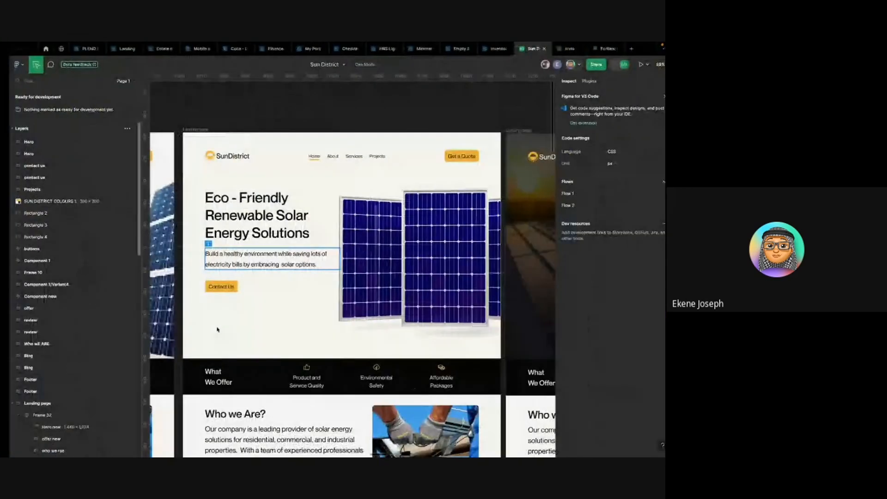
left_click(235, 198)
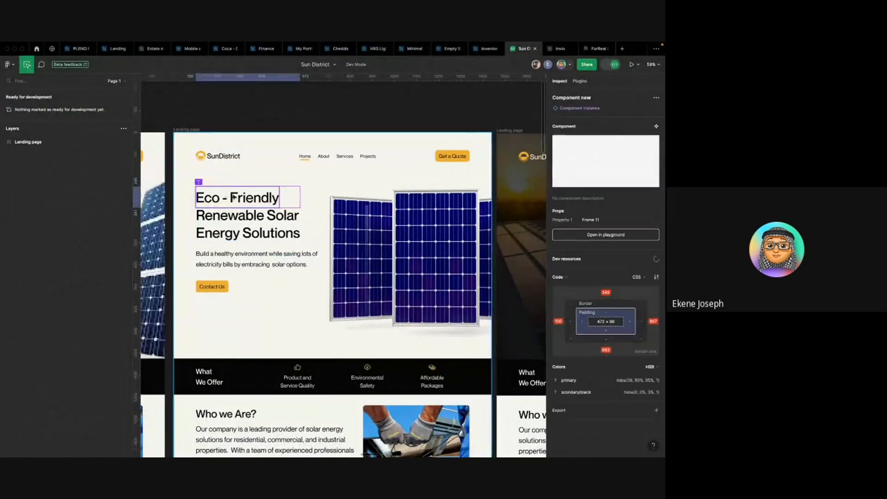
left_click(234, 198)
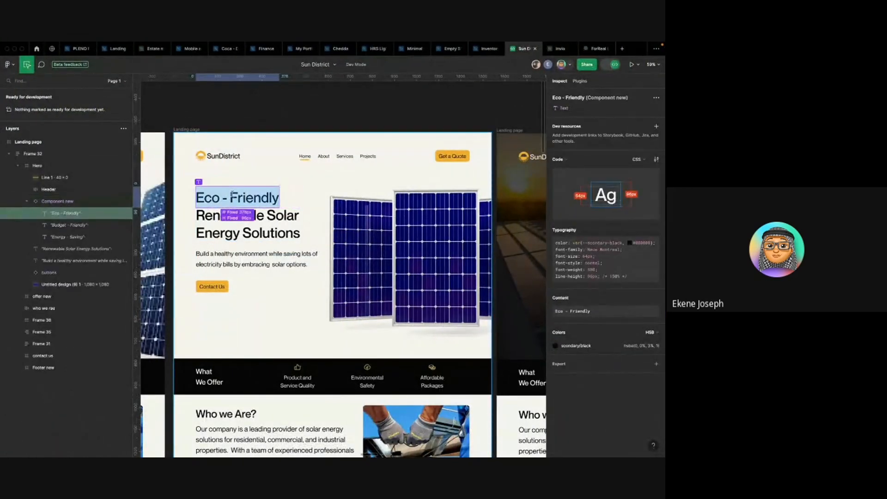
key("ctrl+Left")
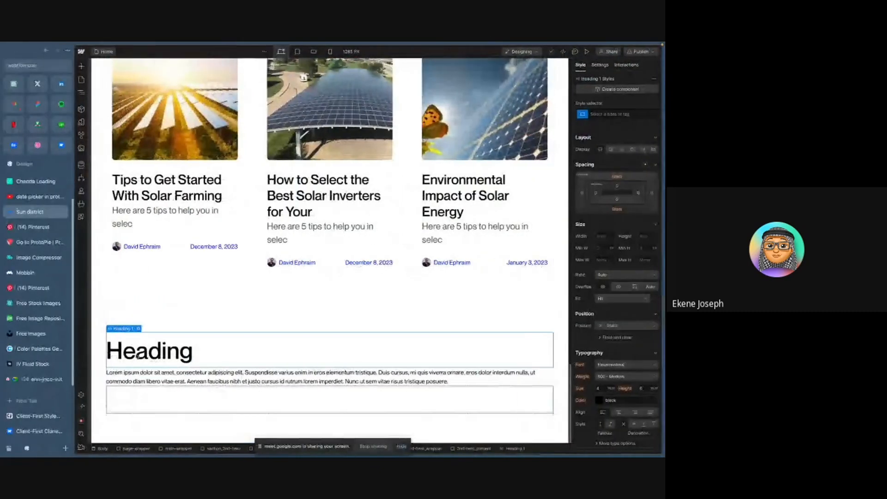
- Replace the new heading's text with "Eco - Friendly"
double_click(138, 350)
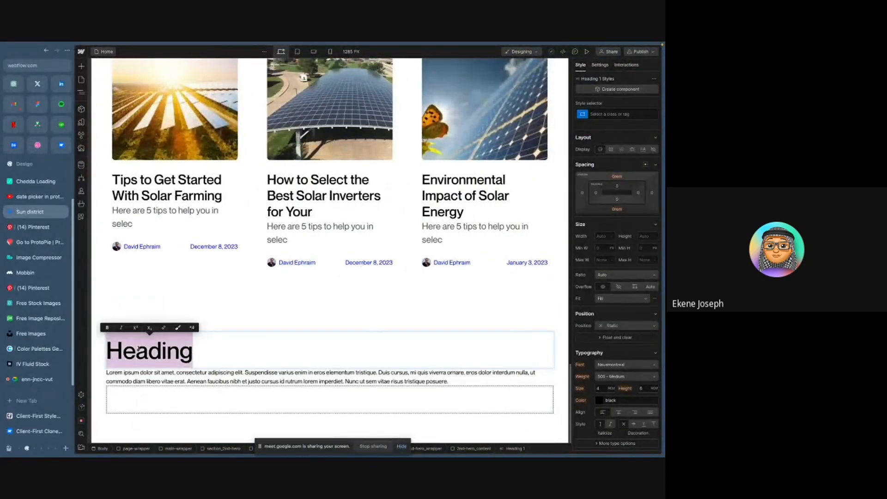
type("Eco - Friendly")
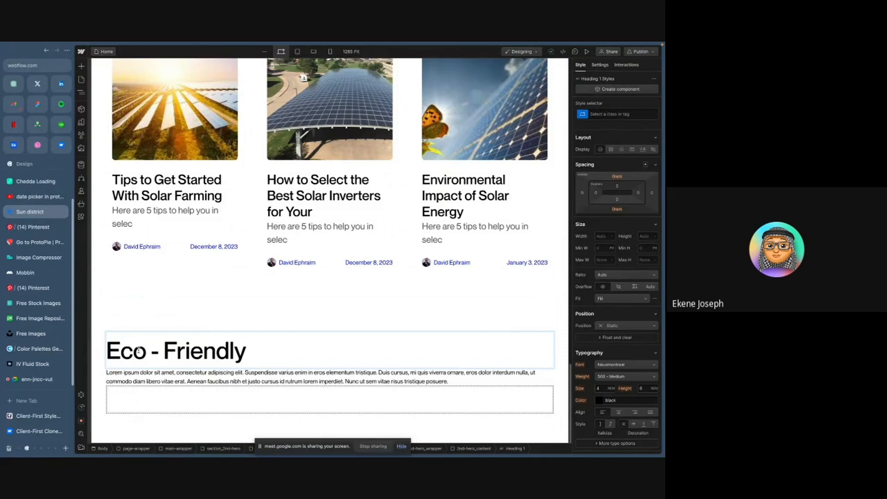
- Copy "Renewable Solar Energy Solutions" from the Figma hero heading and append it to the Webflow heading
key("ctrl+Right")
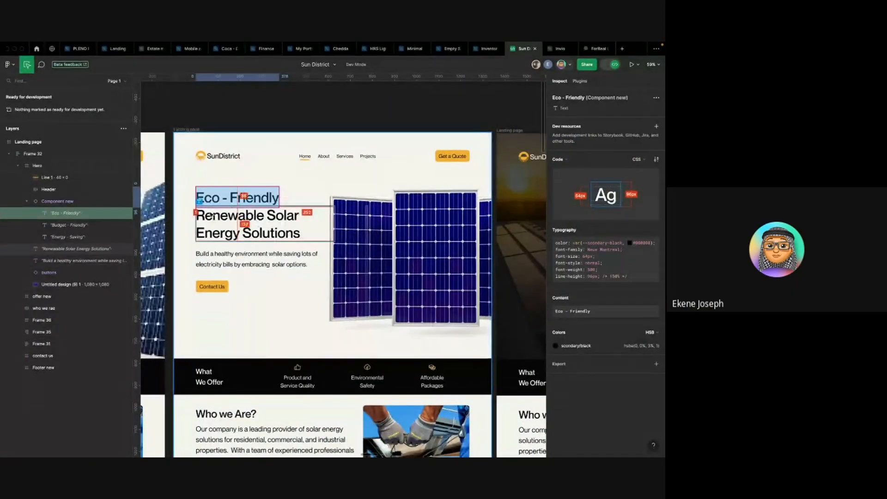
scroll(211, 215, "up", 2)
key("Escape")
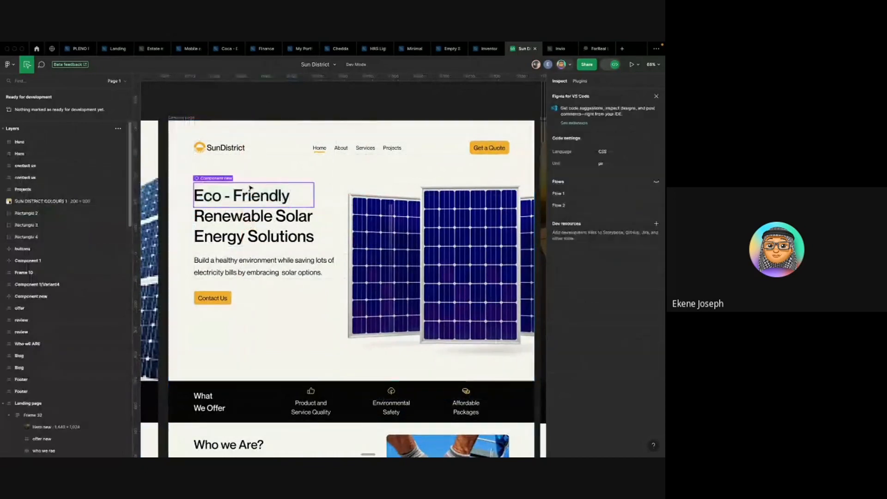
left_click(250, 187)
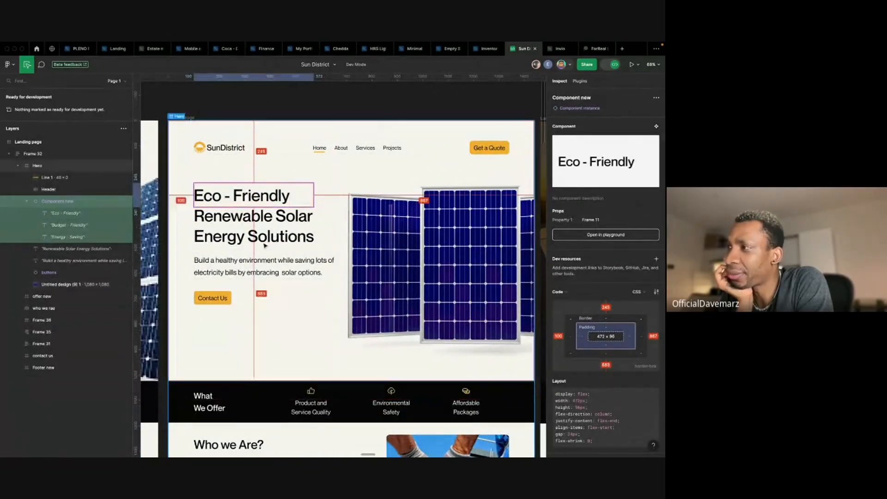
left_click(66, 214)
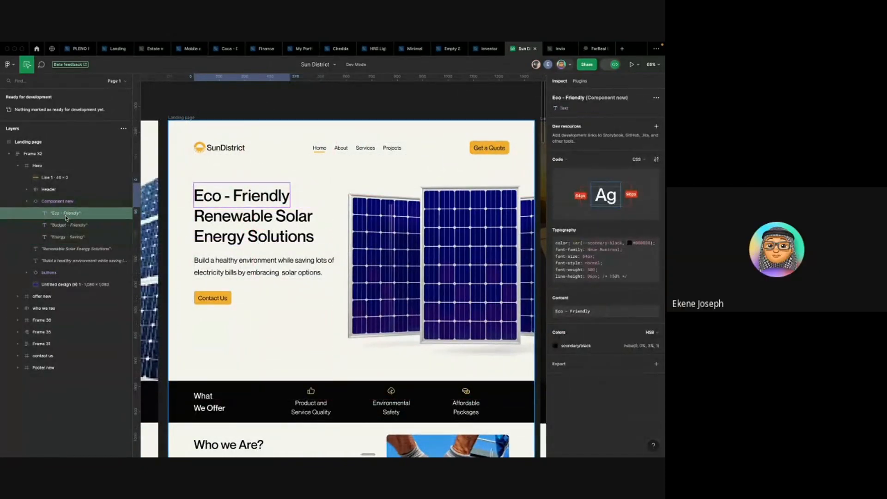
left_click(66, 225)
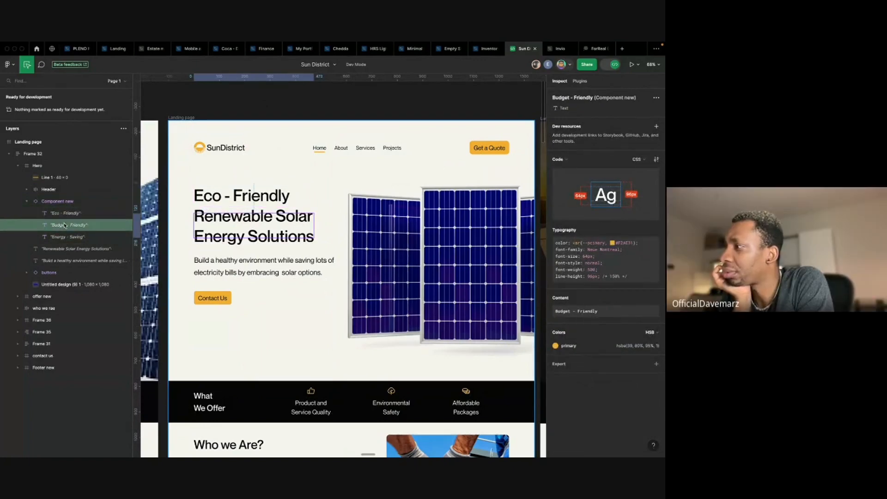
double_click(246, 217)
triple_click(244, 217)
key("ctrl+c")
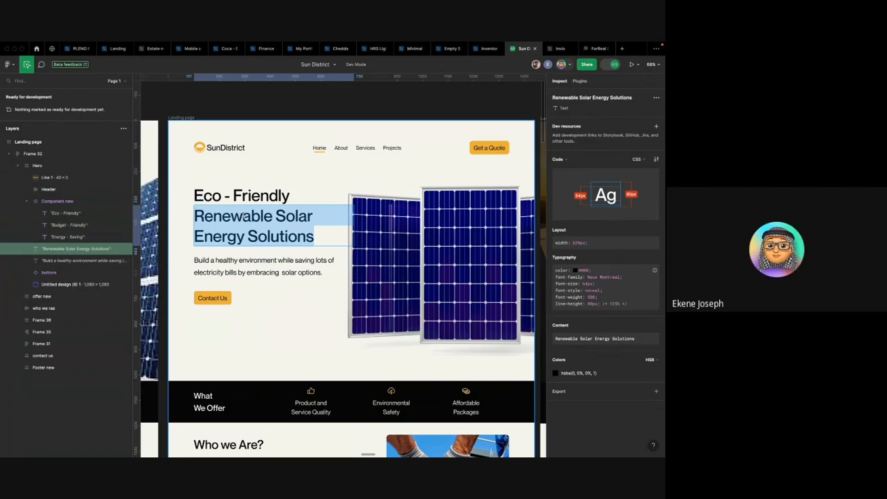
key("ctrl+Left")
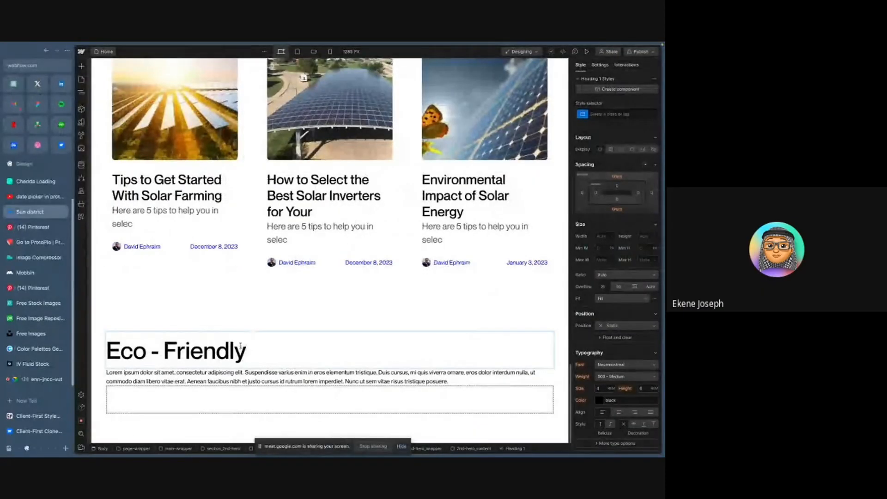
key("ctrl+v")
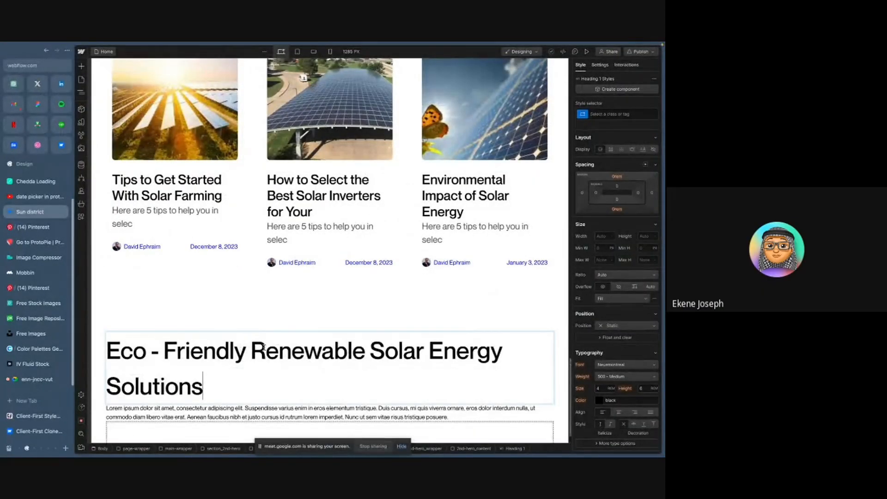
- Replace the paragraph with the Figma hero description "Build a healthy environment while saving lots of electricity bills by embracing solar options."
key("ctrl+Right")
double_click(226, 261)
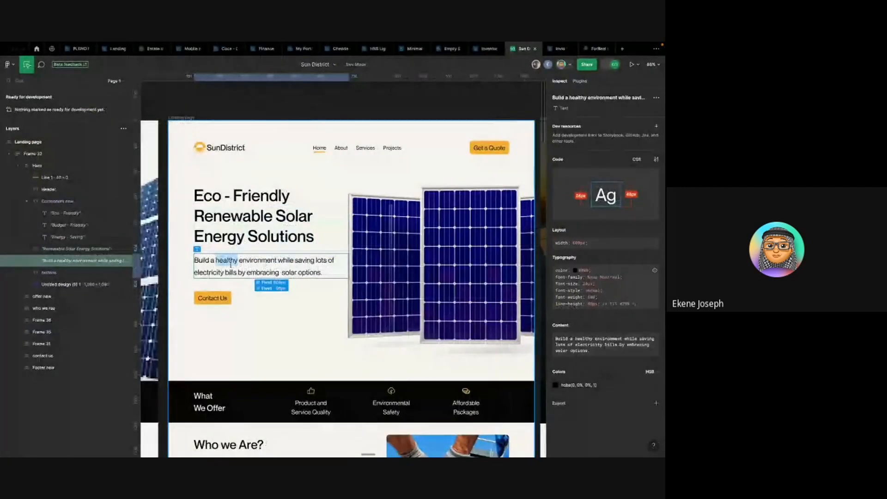
triple_click(231, 264)
key("ctrl+c")
key("ctrl+Left")
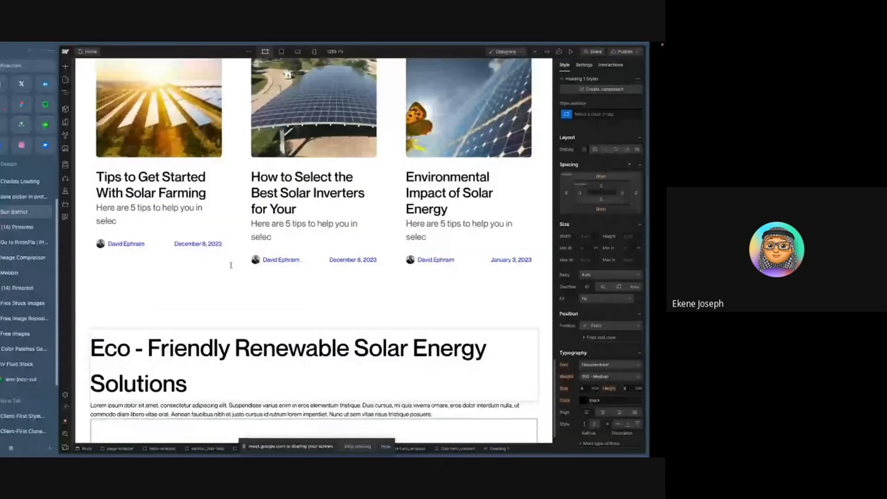
scroll(213, 370, "down", 2)
triple_click(213, 378)
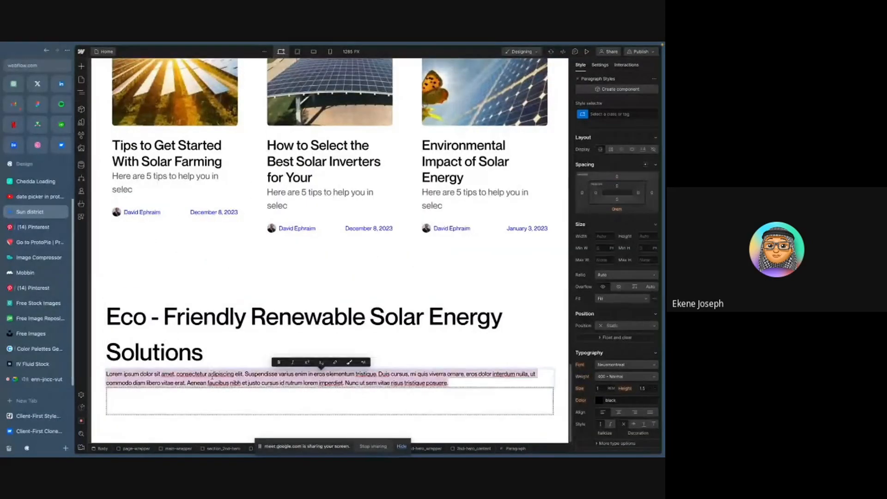
key("ctrl+v")
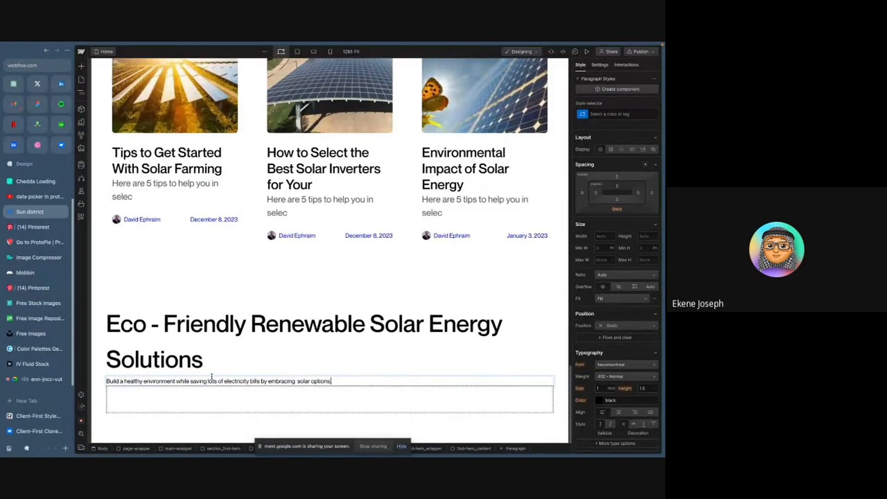
- Inspect the Figma hero paragraph's typography settings and open the page structure navigator
key("ctrl+Right")
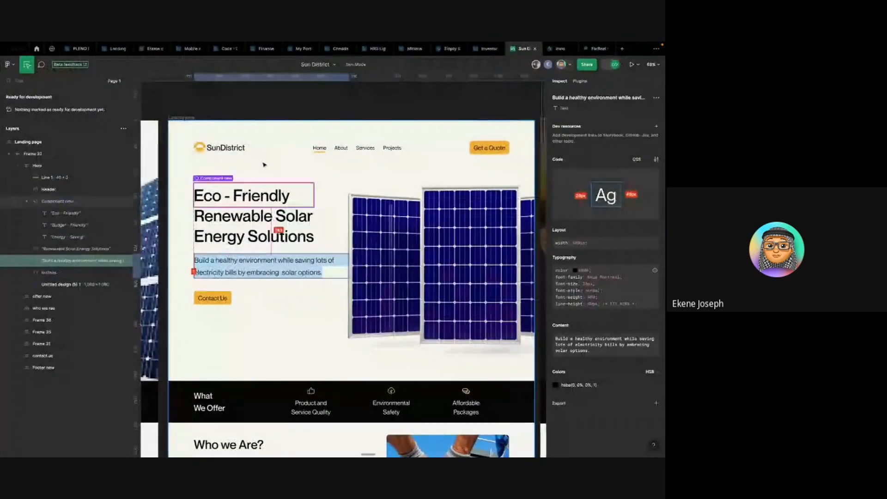
left_click(229, 108)
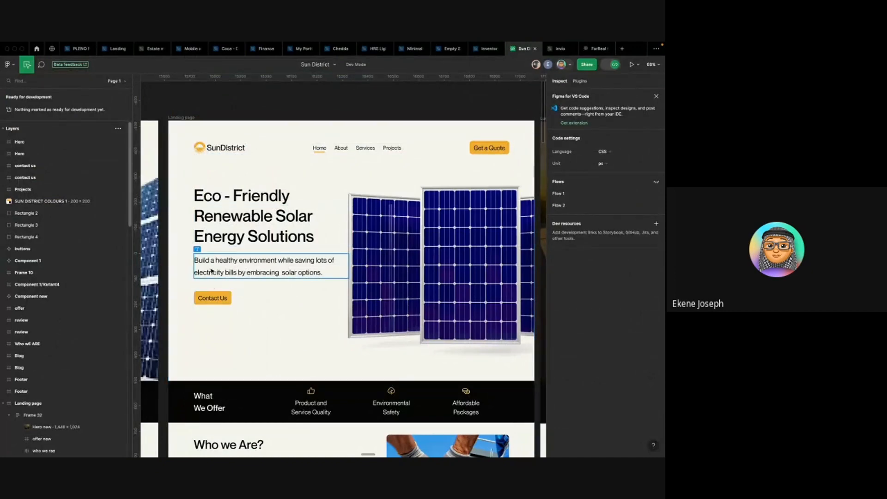
left_click(225, 259)
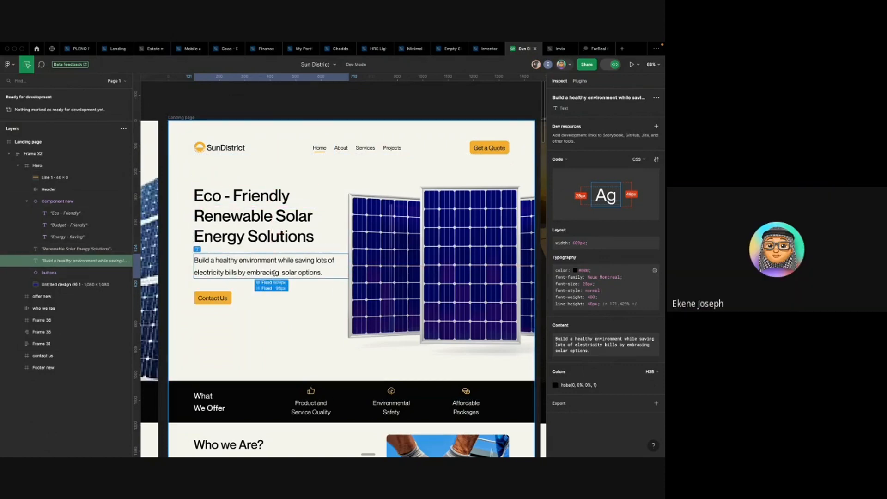
key("ctrl+Left")
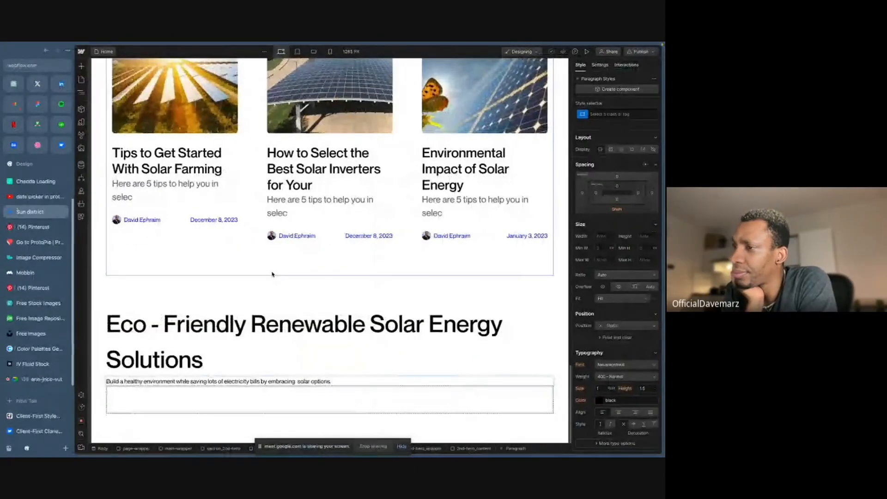
left_click(271, 277)
key("z")
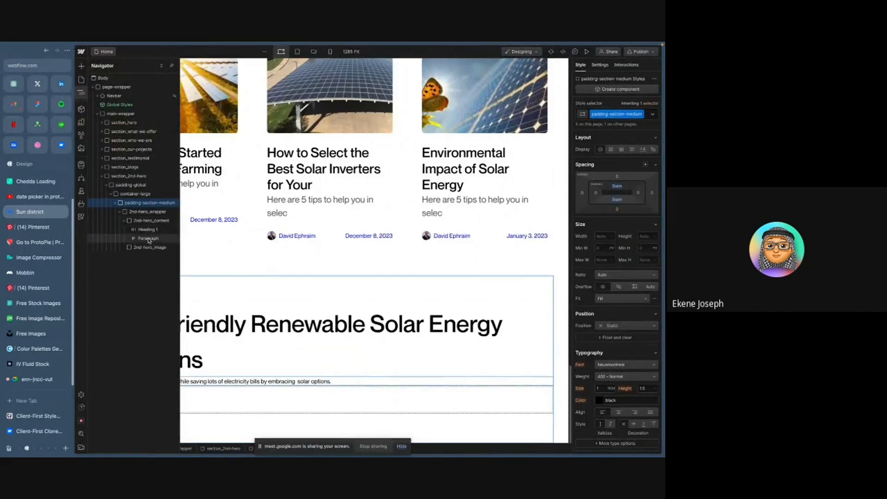
- Add a Div Block inside 2nd-hero_content and nest the heading and paragraph inside it
left_click(145, 221)
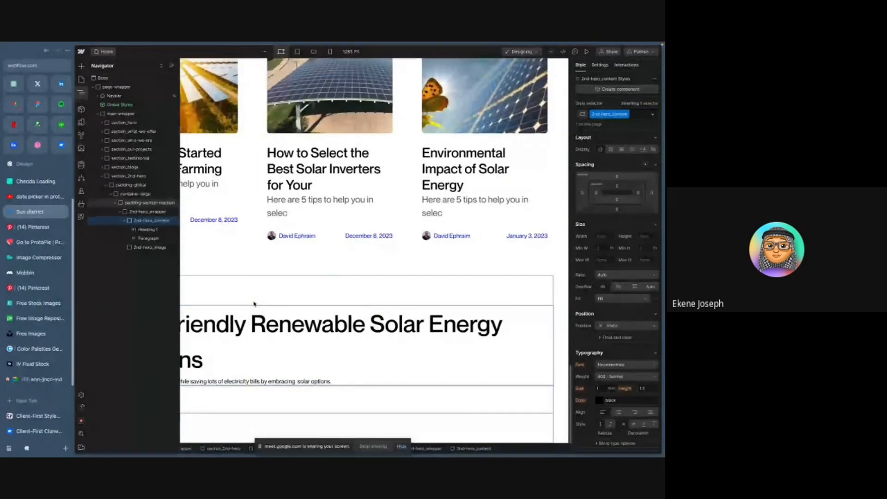
key("ctrl+e")
type("div")
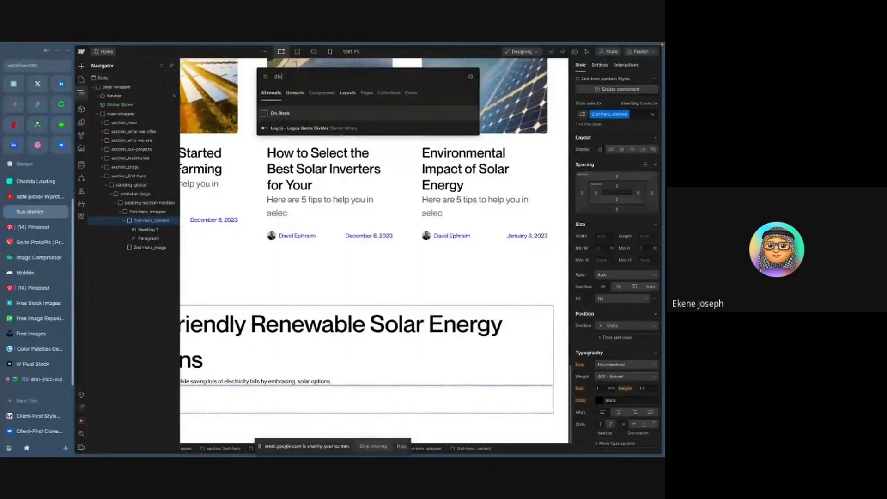
key("Return")
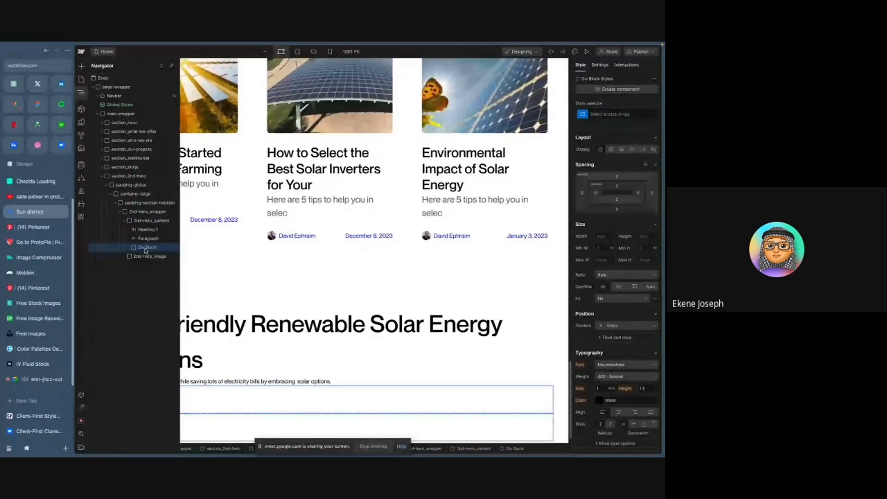
mouse_move(146, 250)
left_mouse_down()
mouse_move(145, 227)
mouse_move(154, 248)
left_mouse_up()
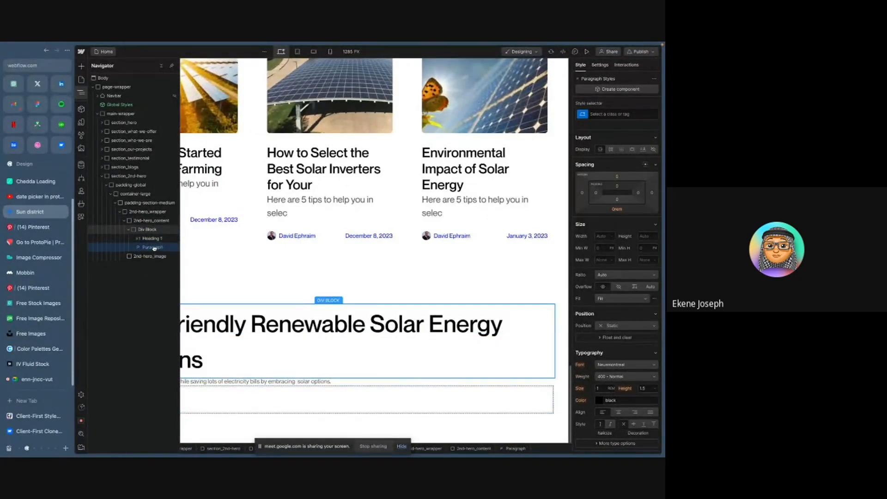
- Add a Button inside 2nd-hero_content below the text Div Block and dismiss its link settings
key("ctrl+Right")
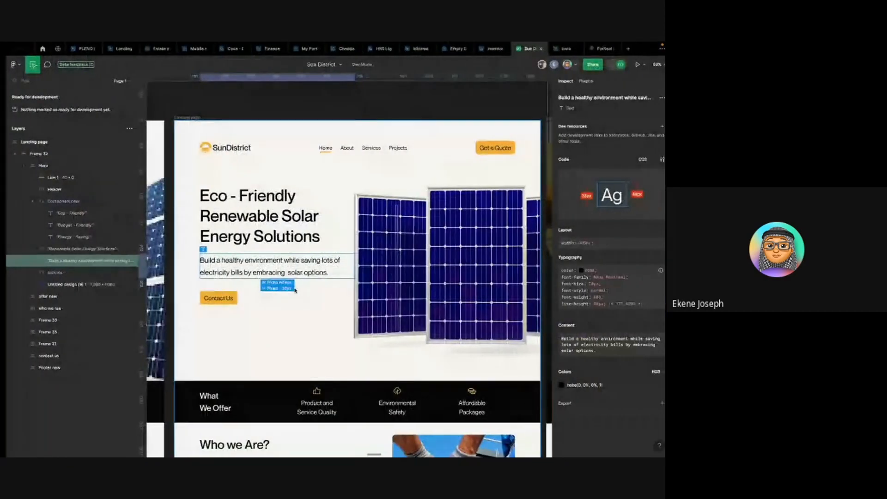
key("ctrl+Left")
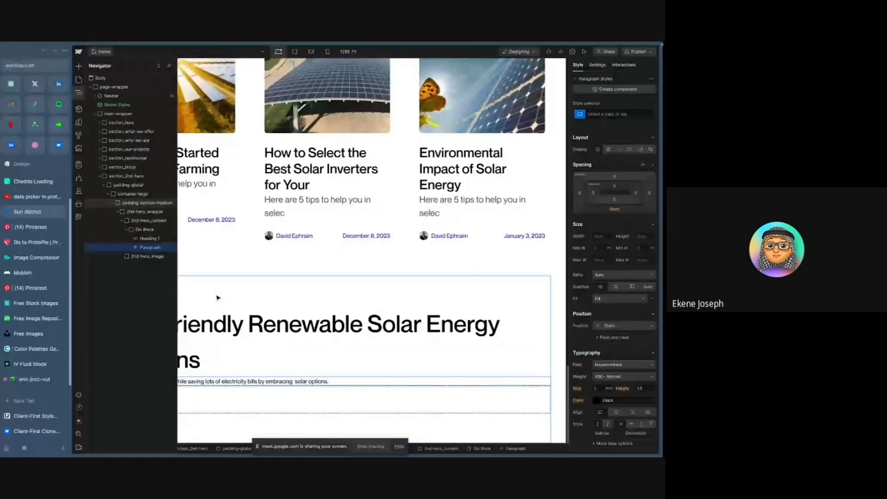
left_click(145, 230)
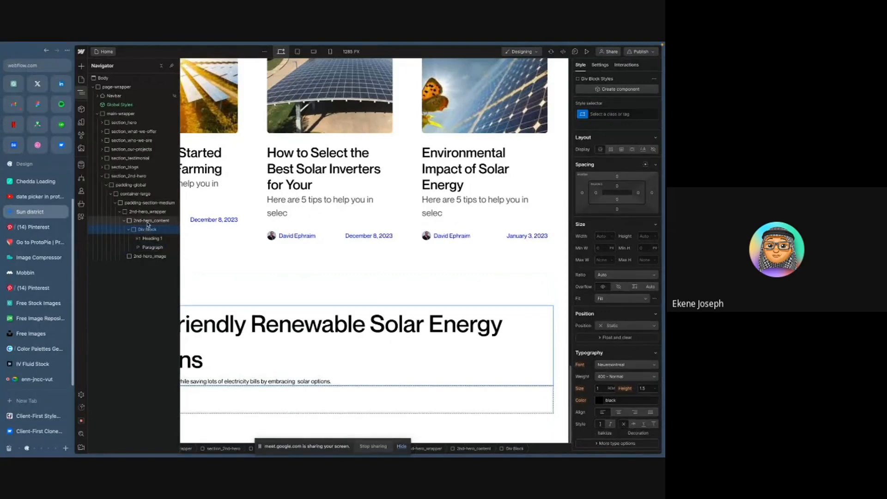
left_click(148, 222)
key("ctrl+k")
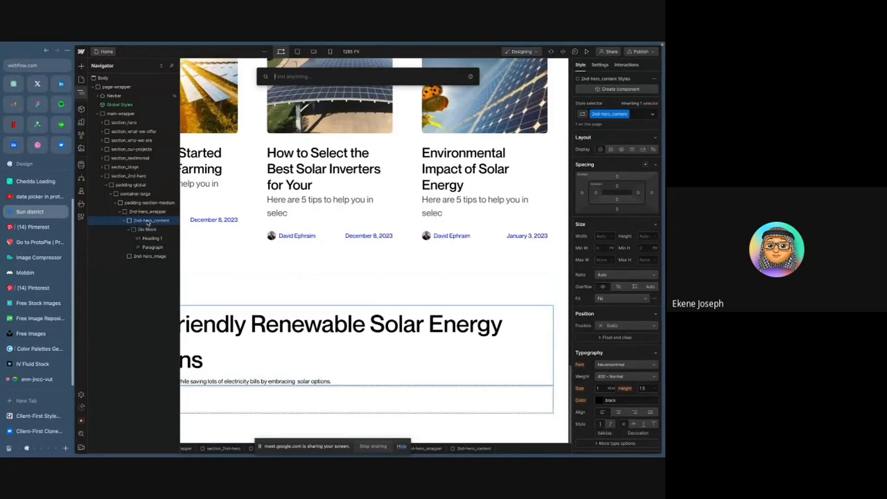
type("button")
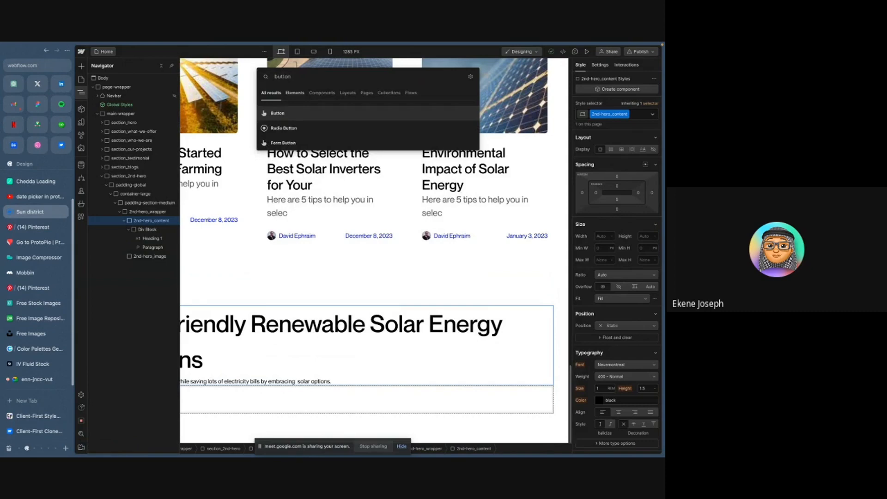
key("Return")
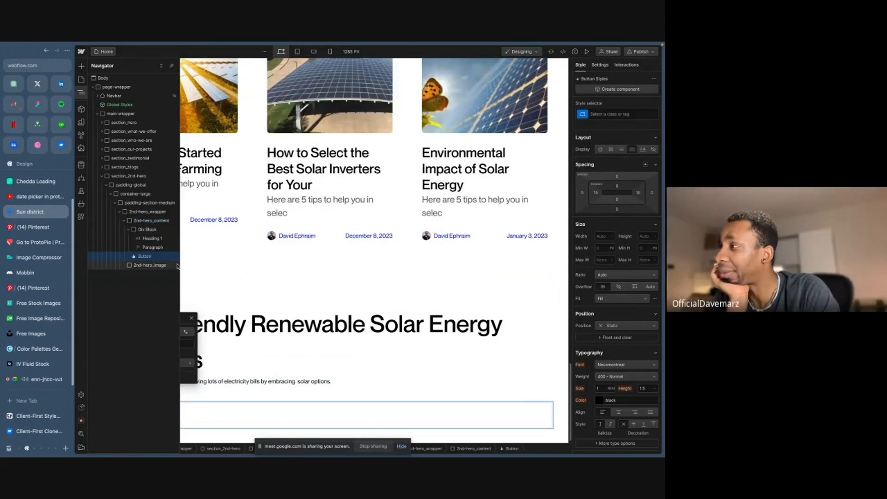
scroll(268, 281, "down", 1)
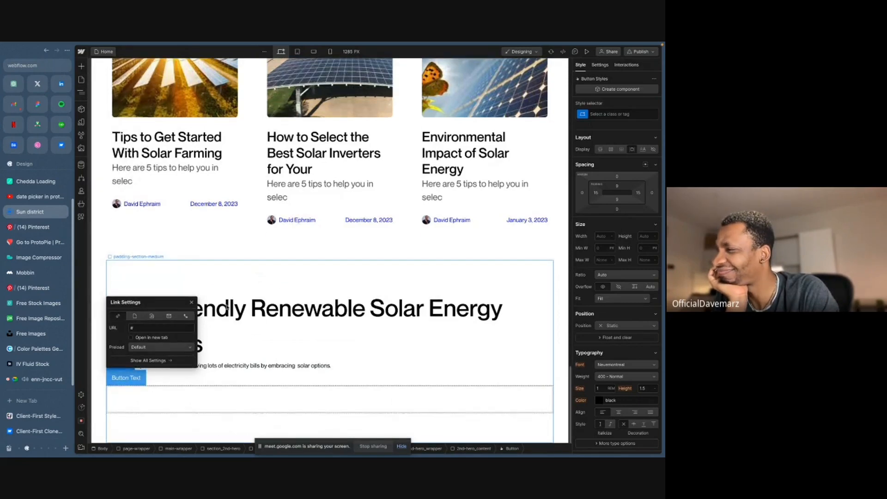
left_click(192, 302)
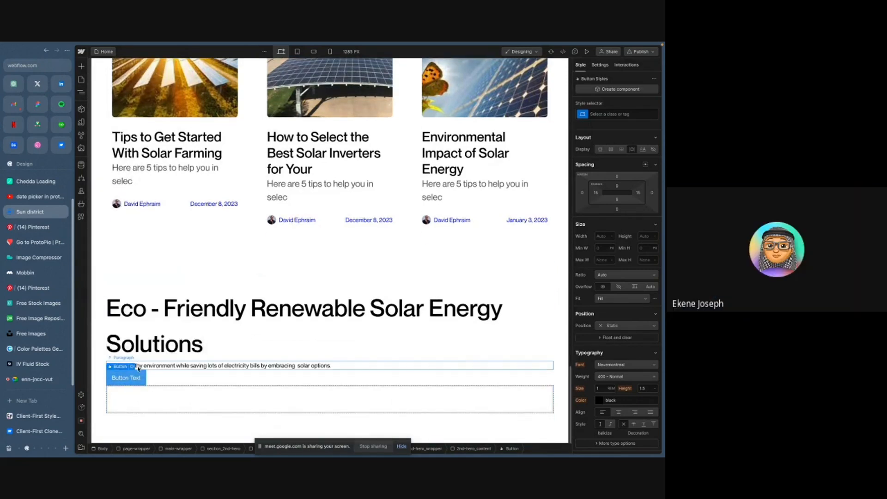
- Select the new Div Block in the navigator and give it a new class named 2nd-hero-content_text
key("z")
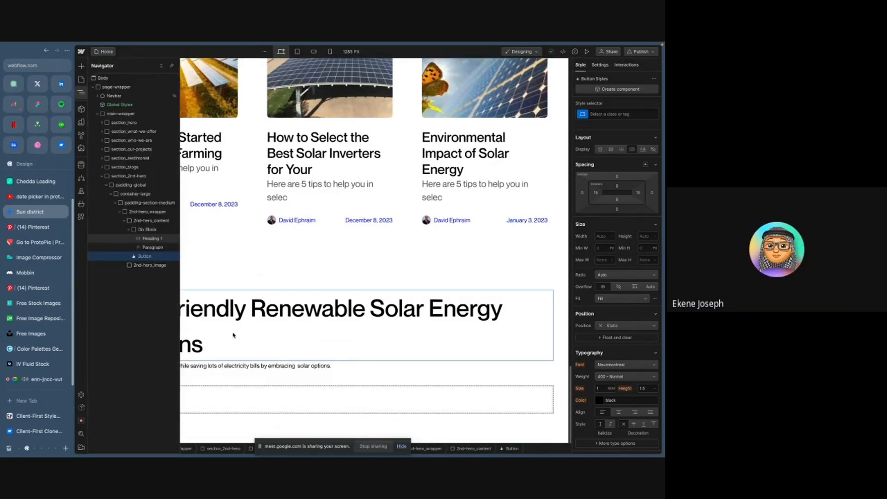
left_click(129, 230)
left_click(146, 231)
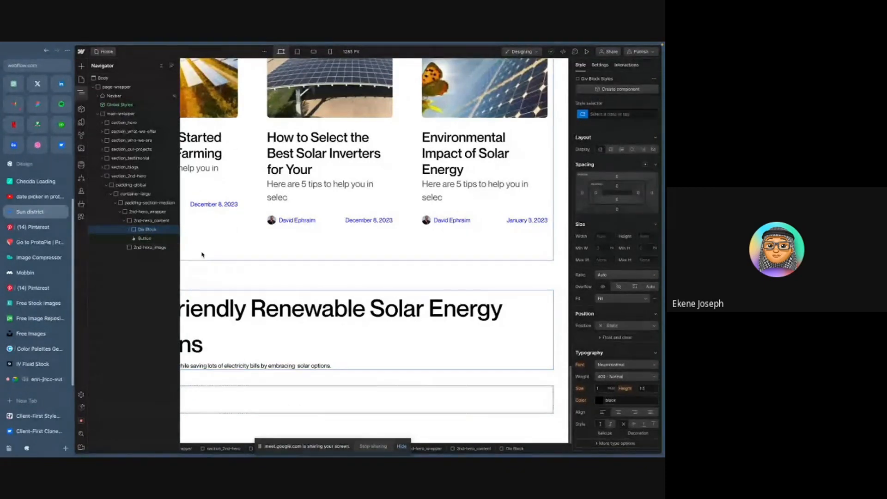
key("super+Return")
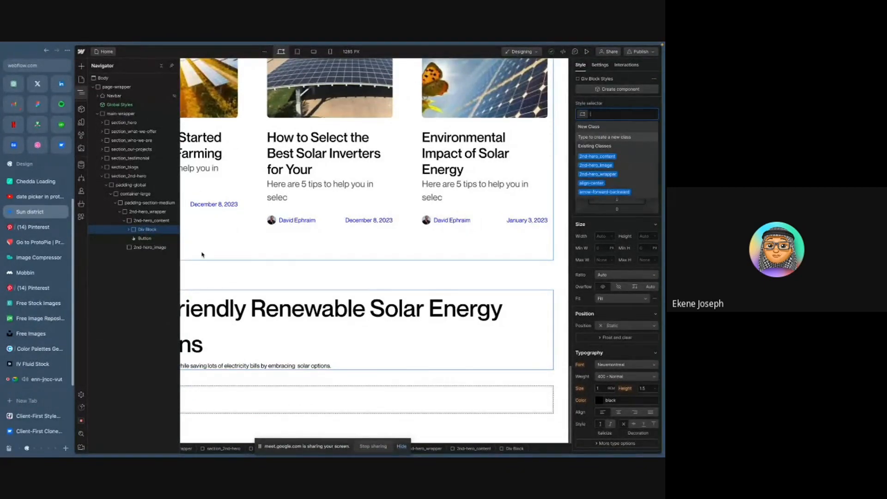
type("2nd-")
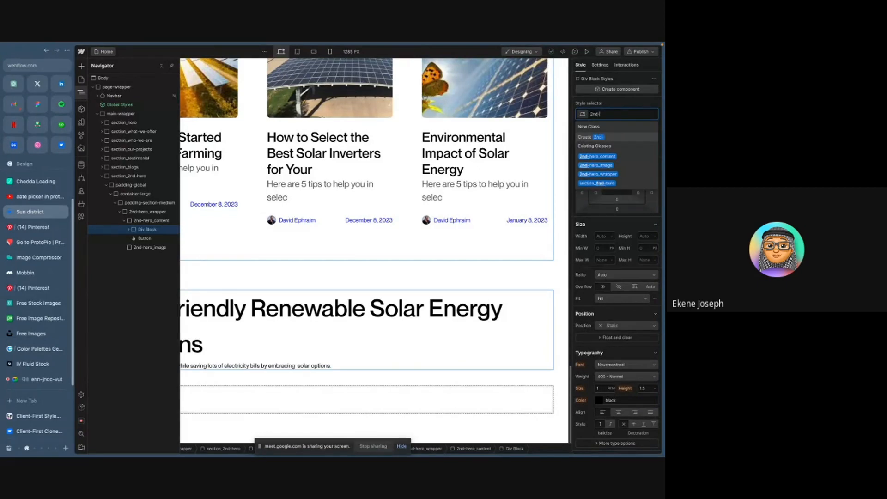
type("hero-")
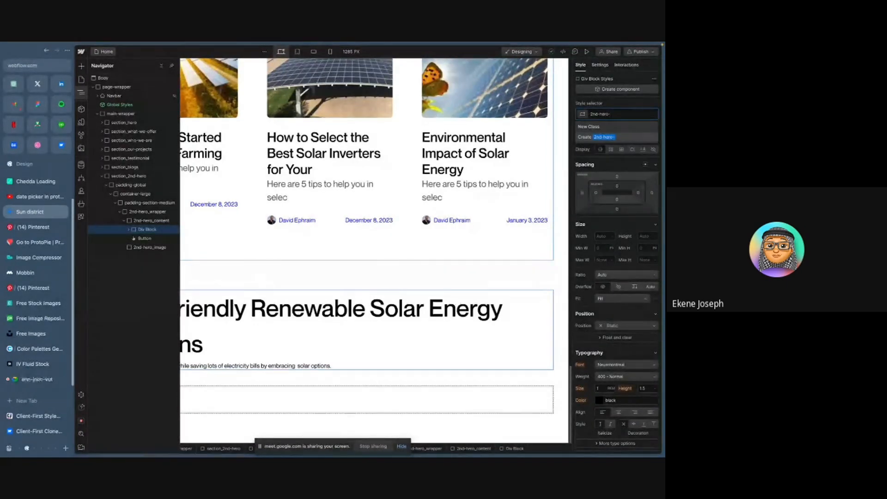
key("BackSpace")
type("_")
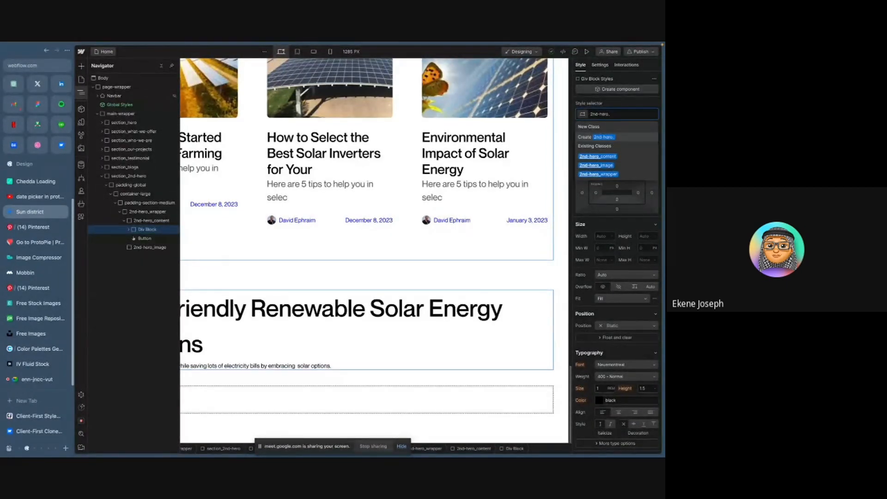
key("BackSpace")
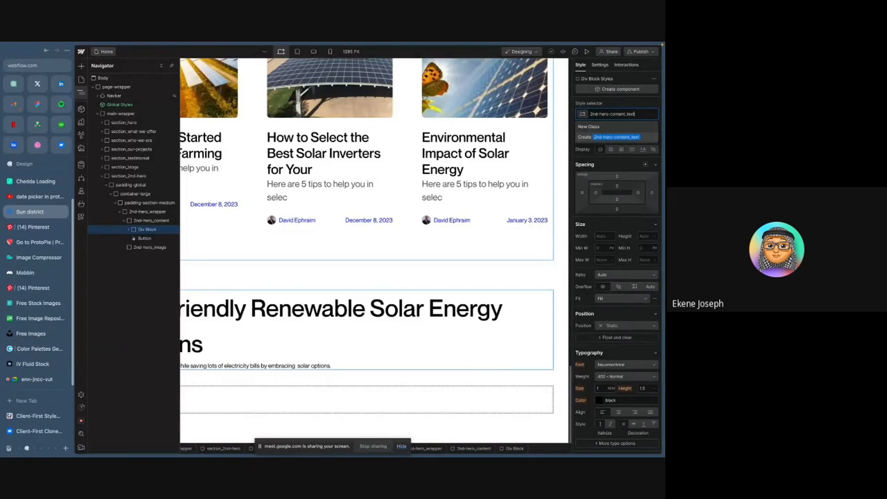
key("Return")
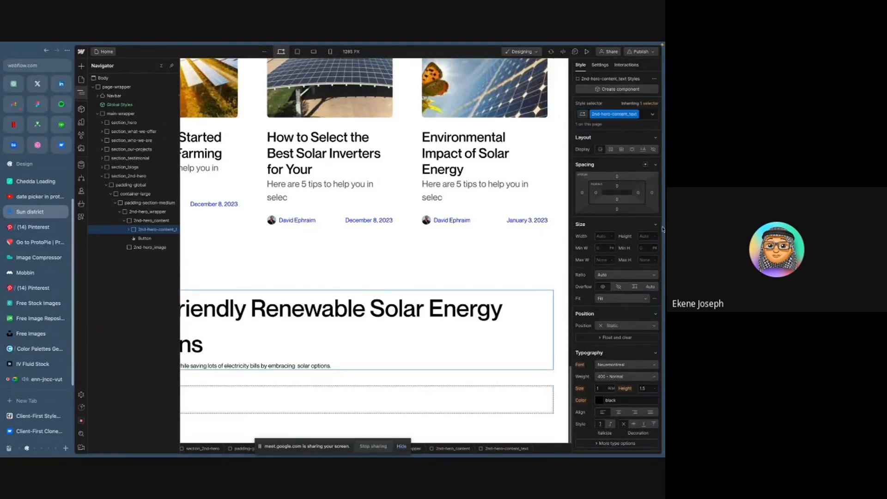
- Set 2nd-hero-content_text to vertical flex with a gap of 21/16 rem, matching the Figma spacing
left_click(612, 149)
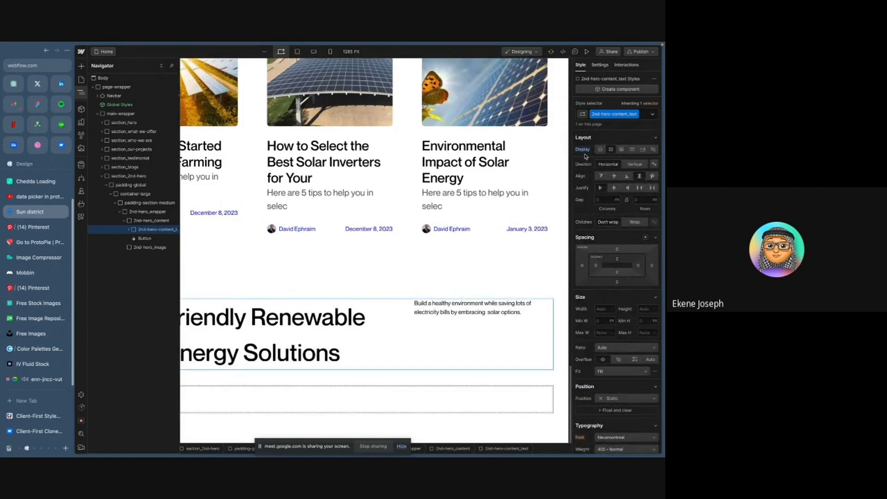
left_click(634, 164)
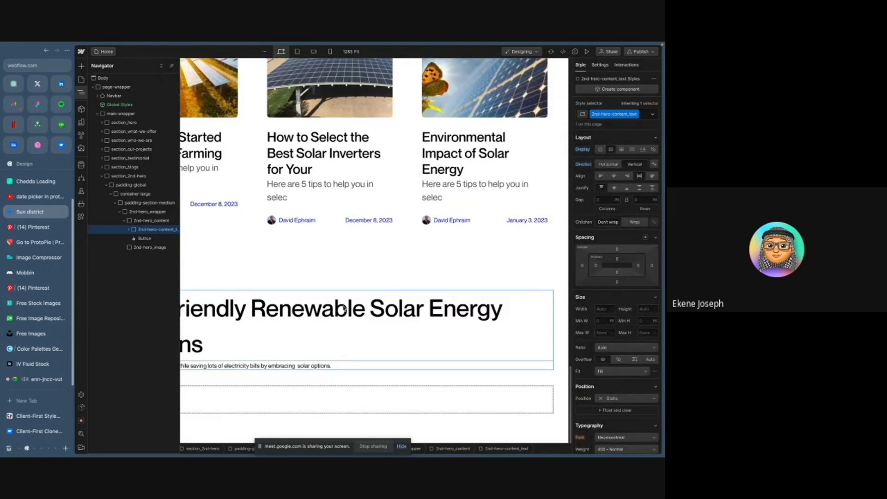
key("ctrl+Right")
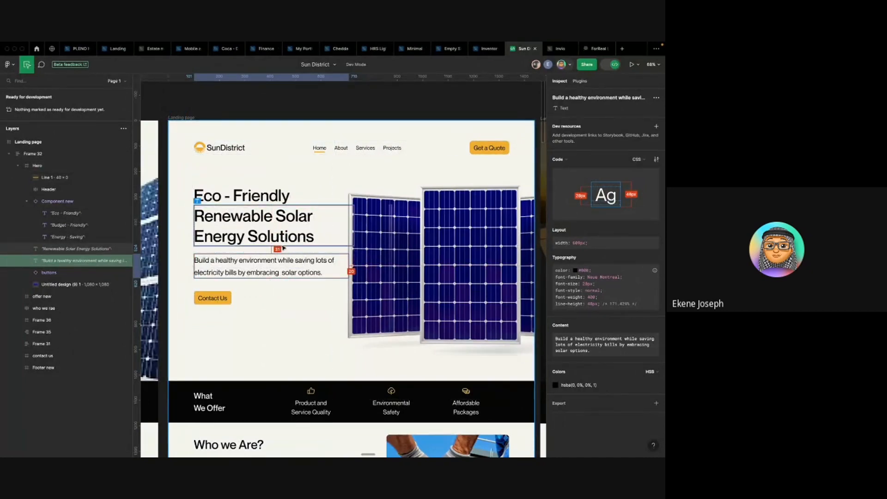
key("ctrl+Left")
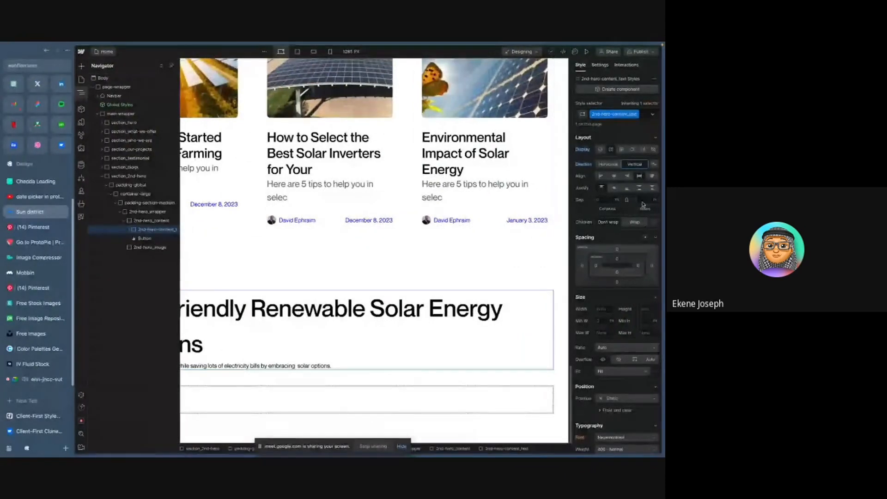
type("11")
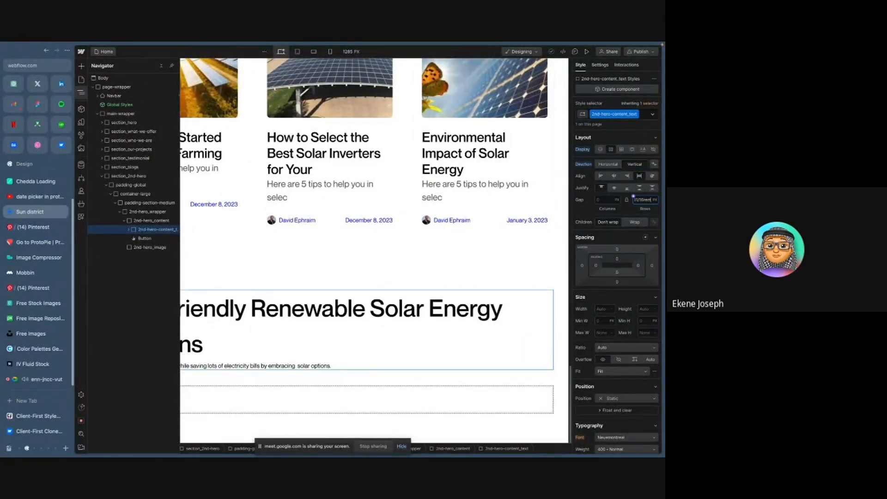
type("/16rem")
key("Return")
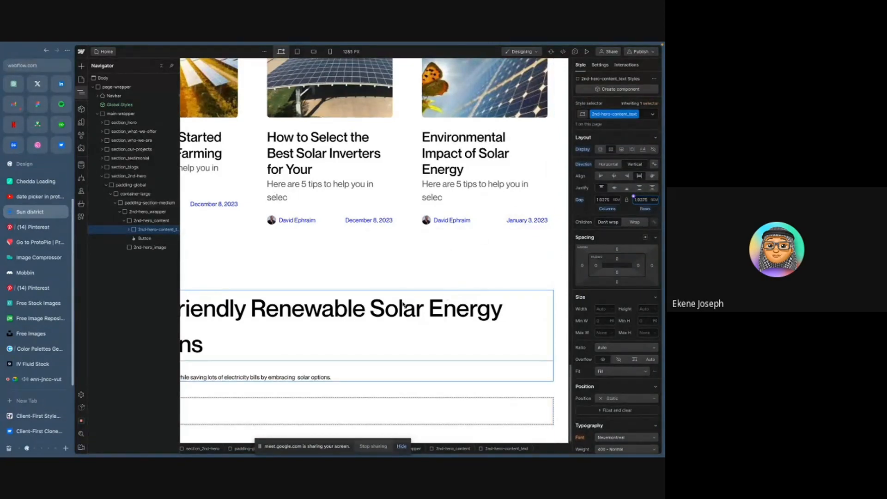
- Set 2nd-hero_content to vertical flex with a gap of 51/16 rem, matching the Figma spacing
left_click(145, 221)
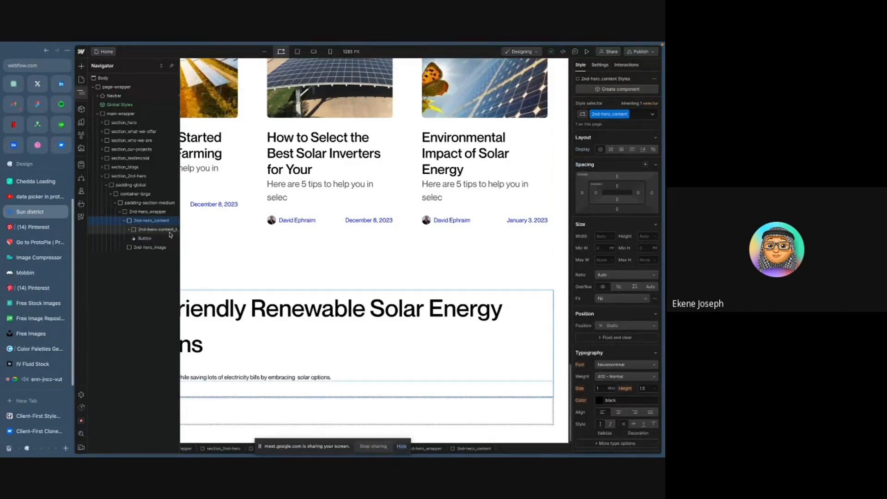
left_click(610, 149)
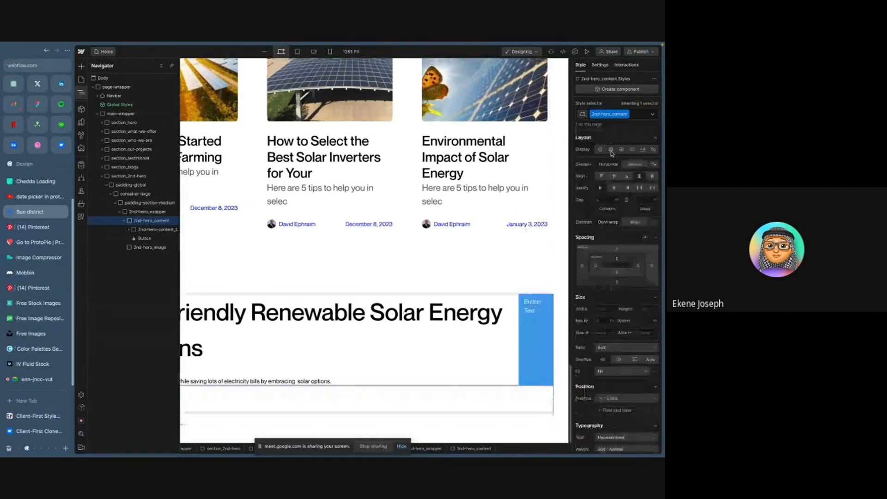
left_click(635, 164)
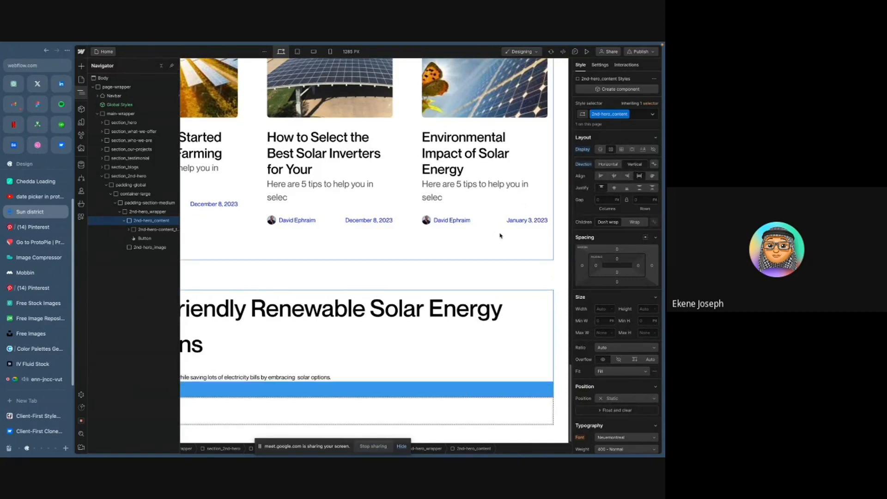
scroll(500, 236, "down", 1)
key("ctrl+Right")
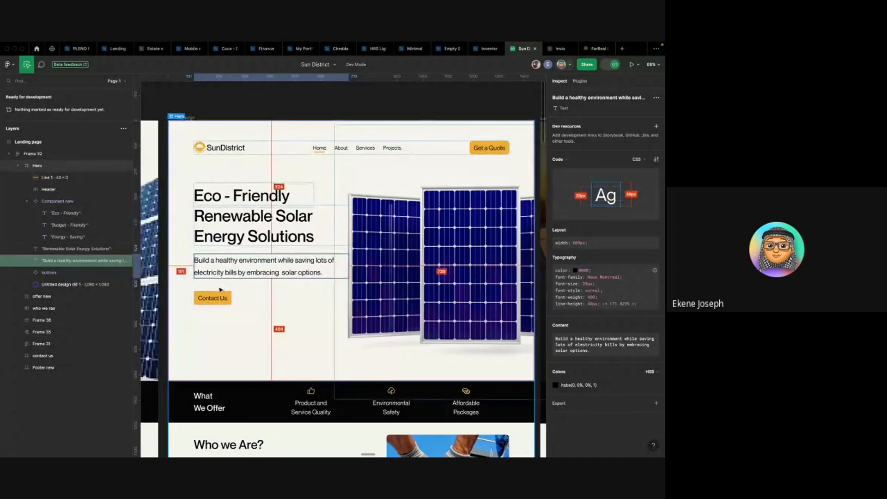
key("ctrl+Left")
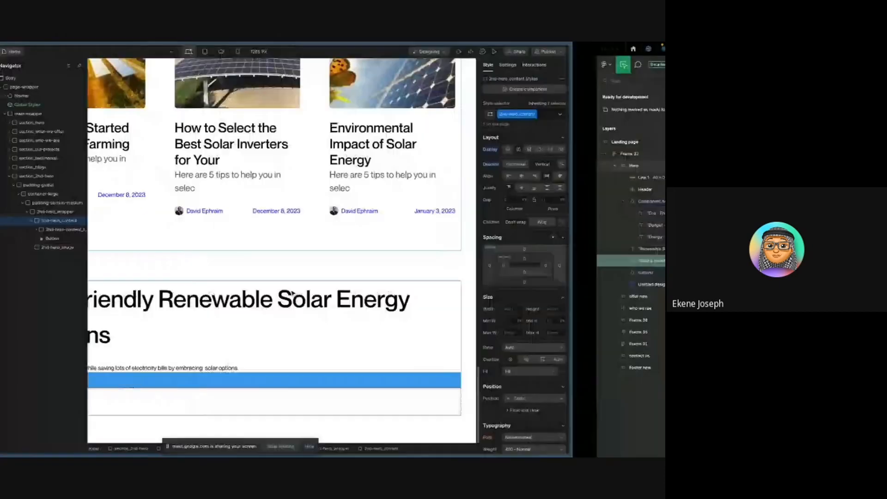
left_click(641, 199)
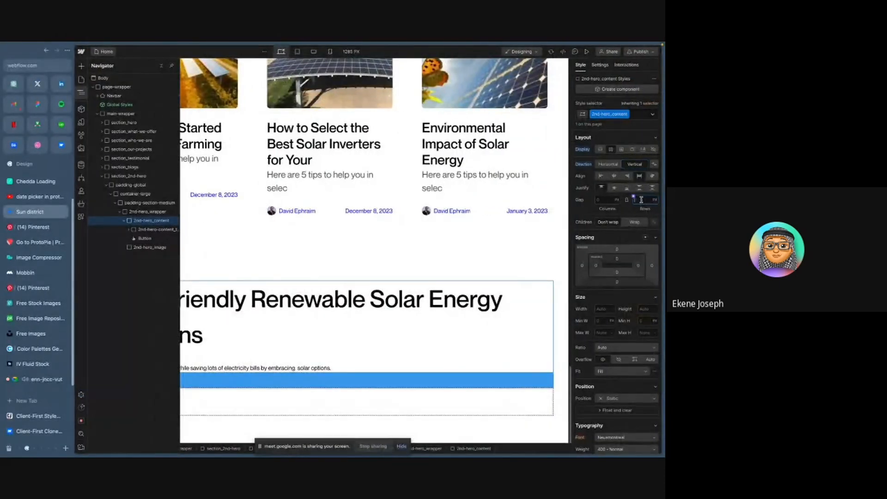
type("5")
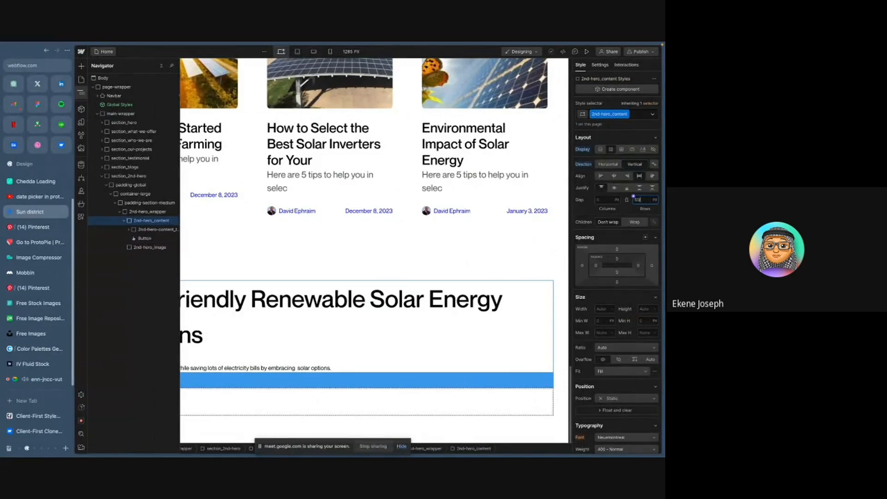
type("1/16rem")
key("Return")
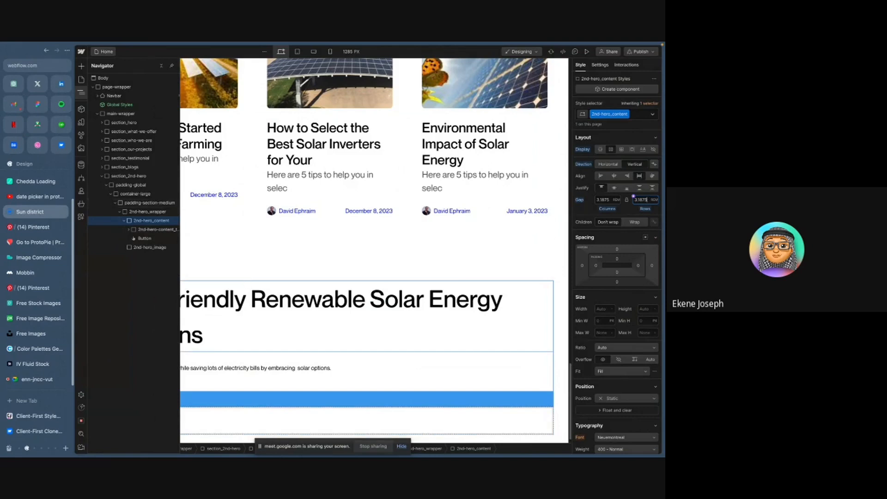
- Select 2nd-hero_wrapper in the navigator and set its display to horizontal flex
left_click(248, 315)
scroll(197, 312, "down", 1)
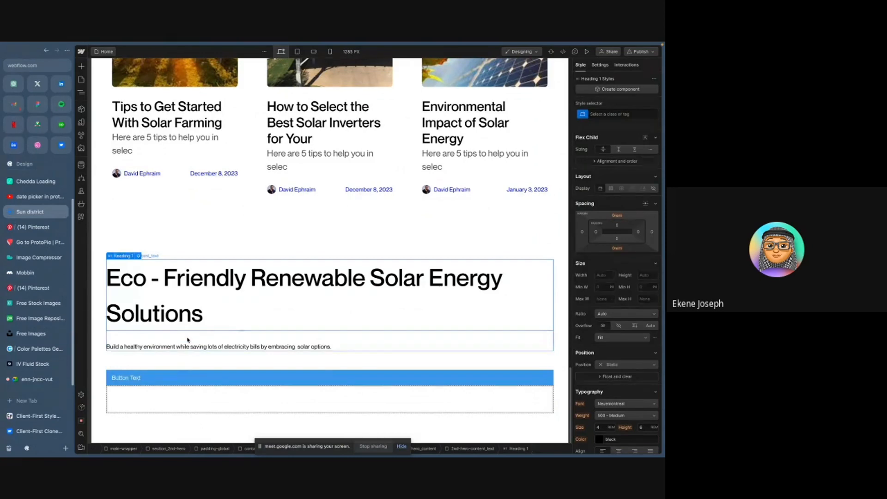
key("z")
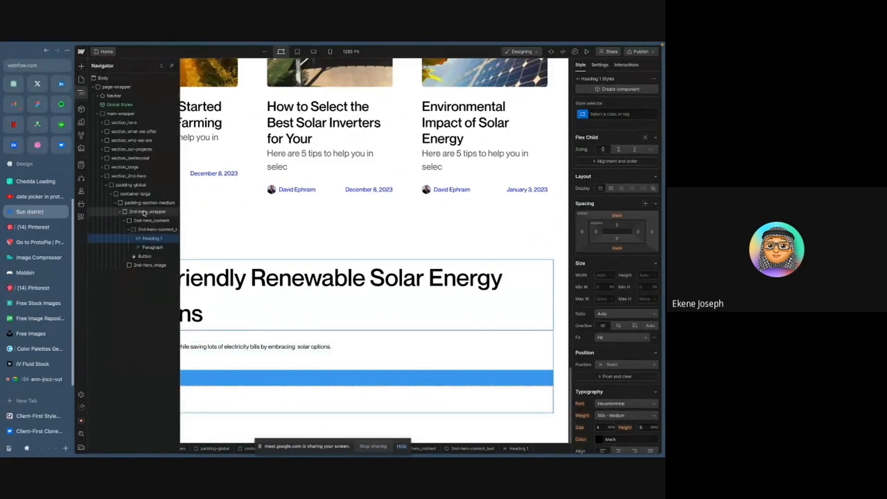
left_click(128, 220)
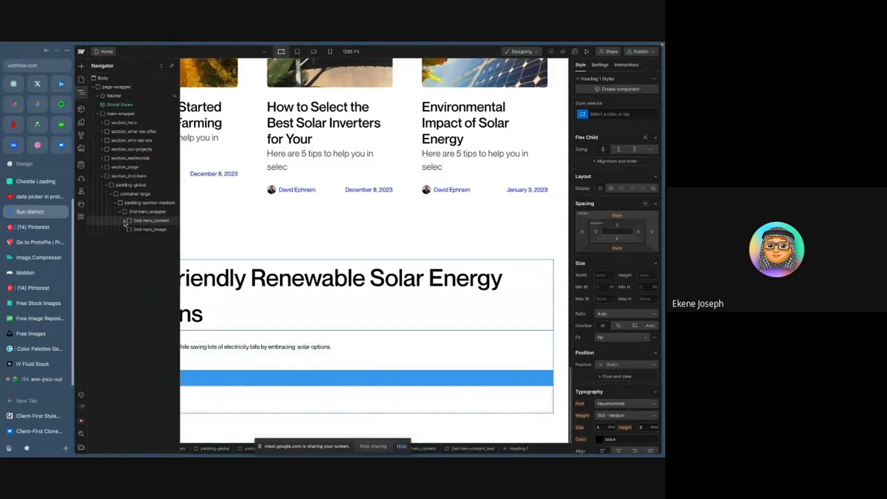
left_click(150, 214)
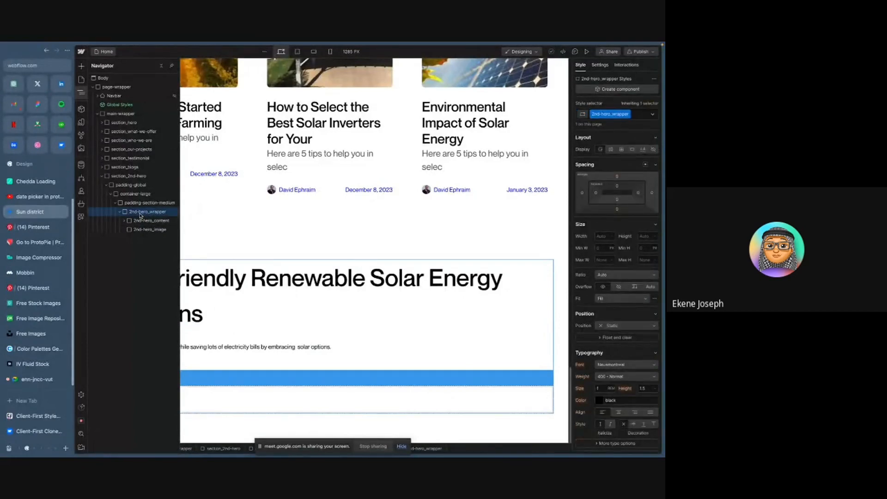
key("ctrl+Right")
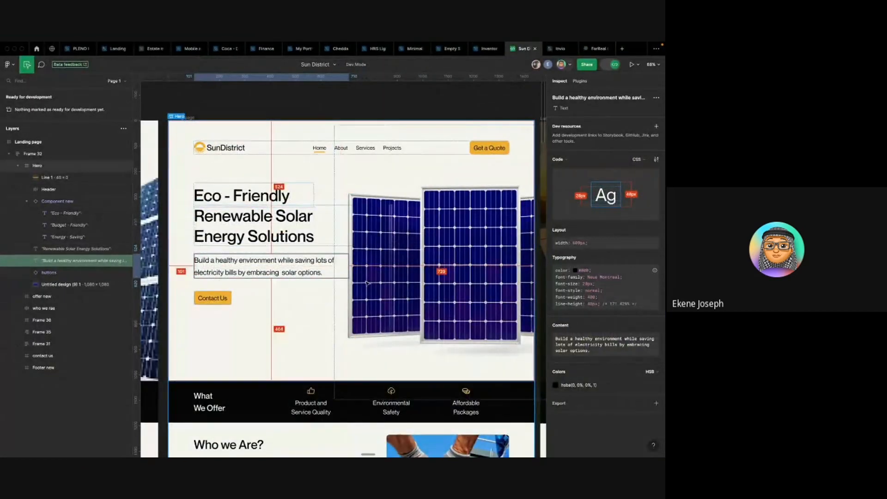
key("ctrl+Left")
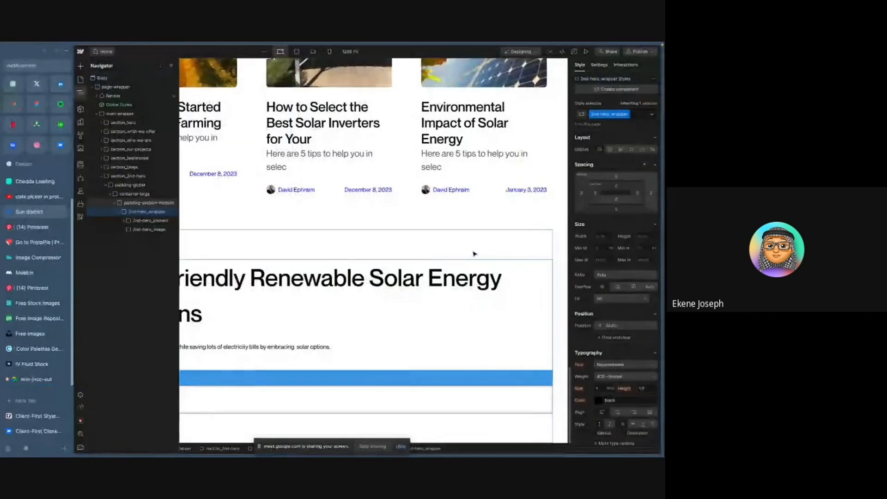
left_click(610, 149)
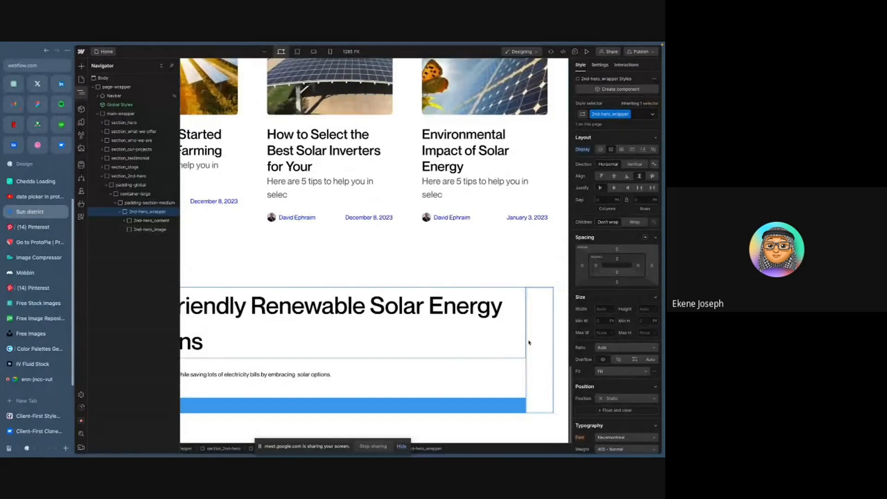
- Inspect the Figma hero heading and the spacing around the hero content
key("ctrl+Right")
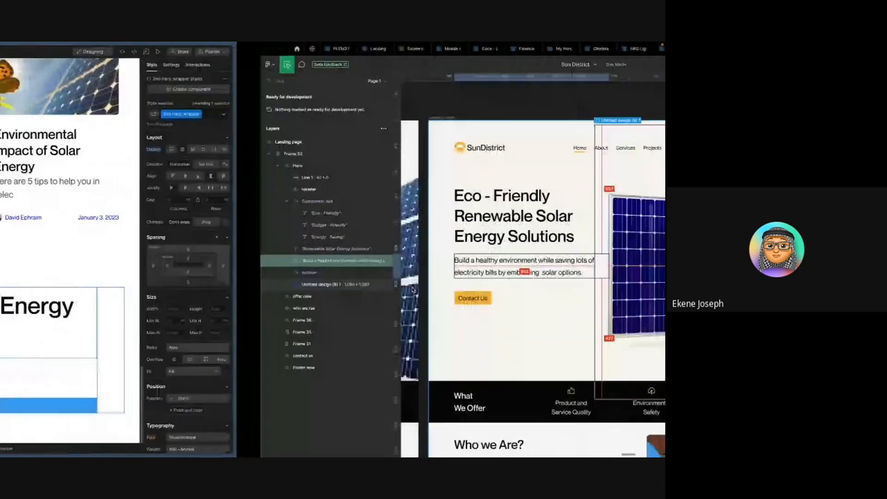
key("ctrl+Left")
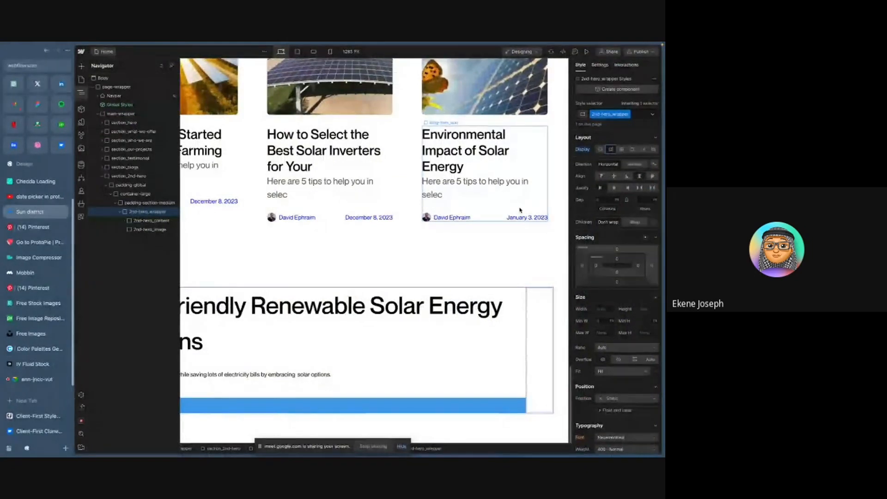
key("ctrl+Right")
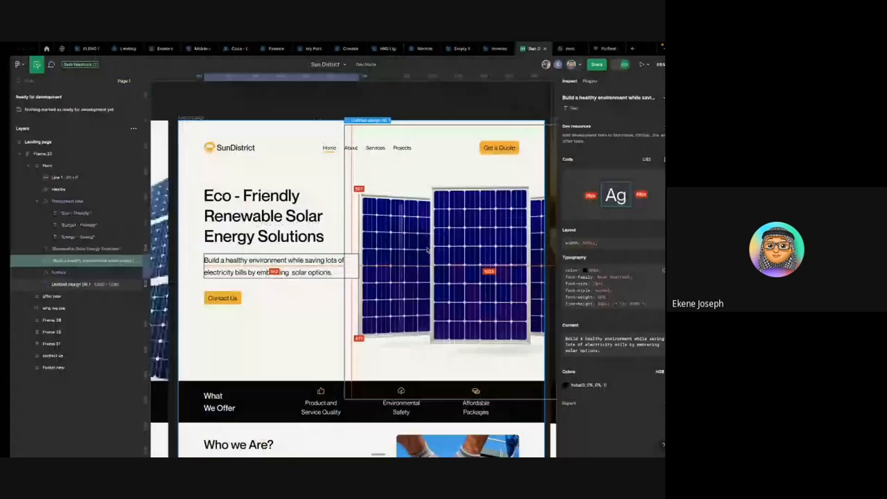
scroll(221, 235, "down", 5)
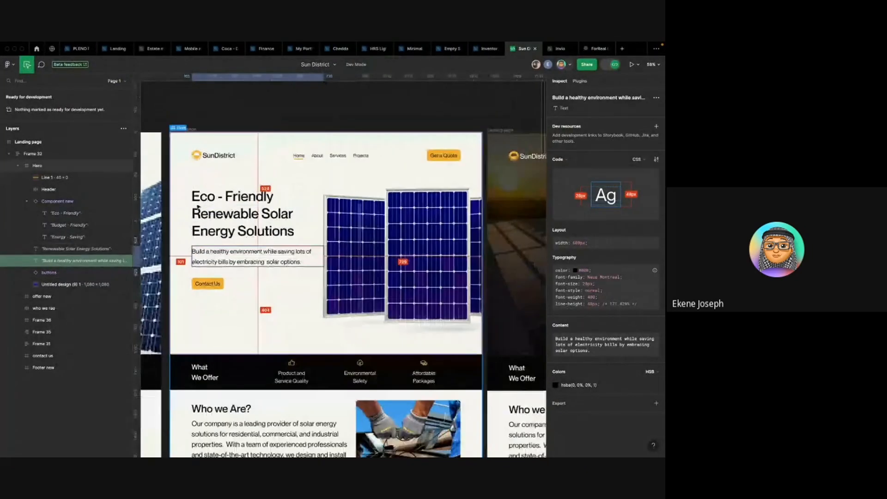
left_click(231, 222)
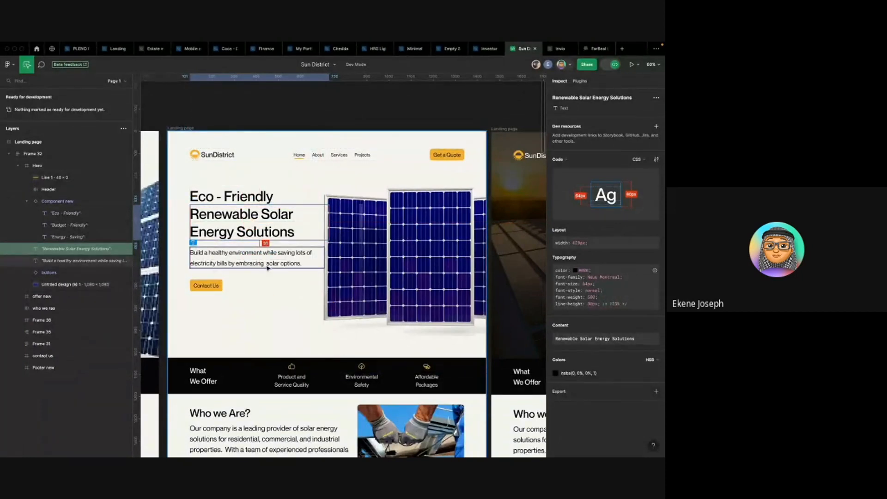
key("ctrl+Left")
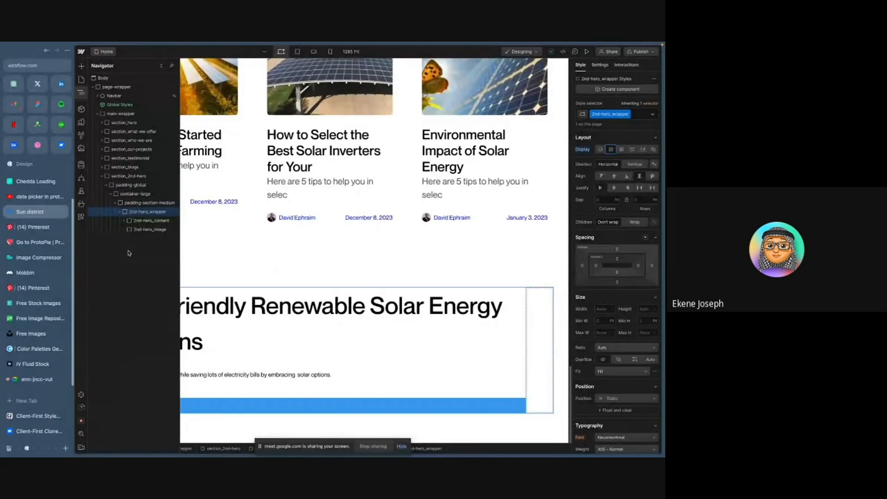
- Clear the column gap on 2nd-hero-content_text so only its row gap remains
left_click(146, 223)
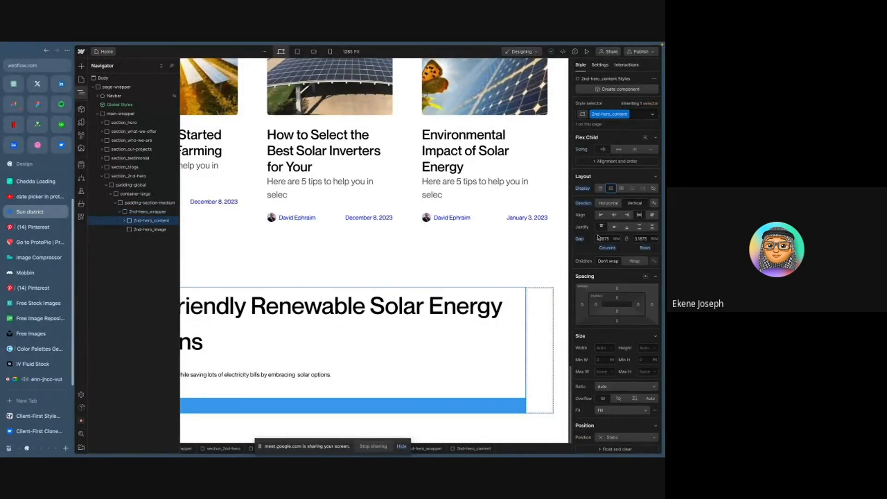
scroll(615, 277, "down", 1)
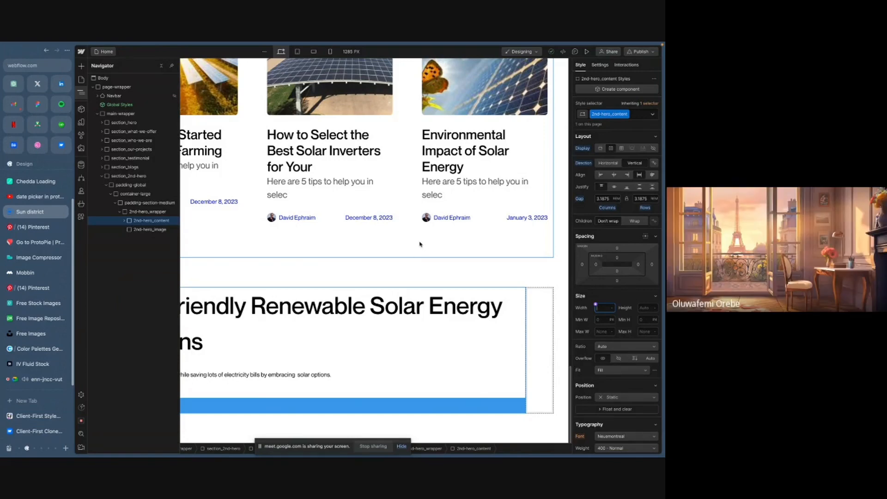
left_click(300, 304)
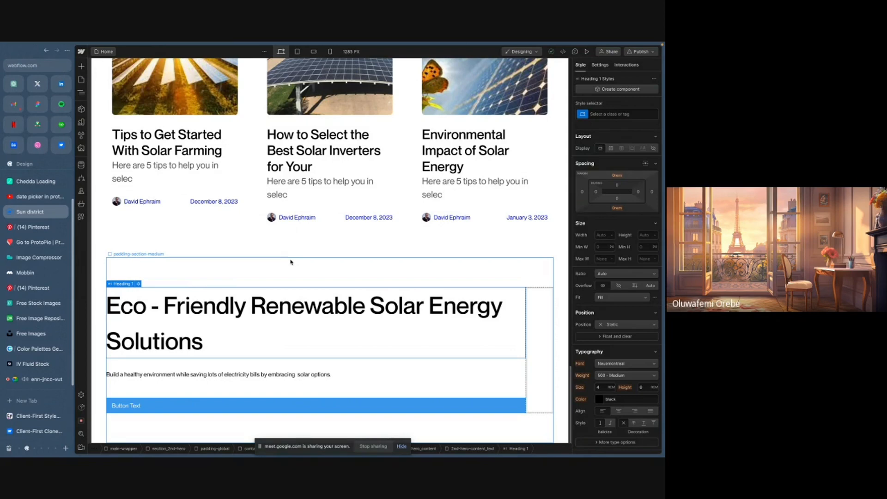
key("z")
left_click(153, 231)
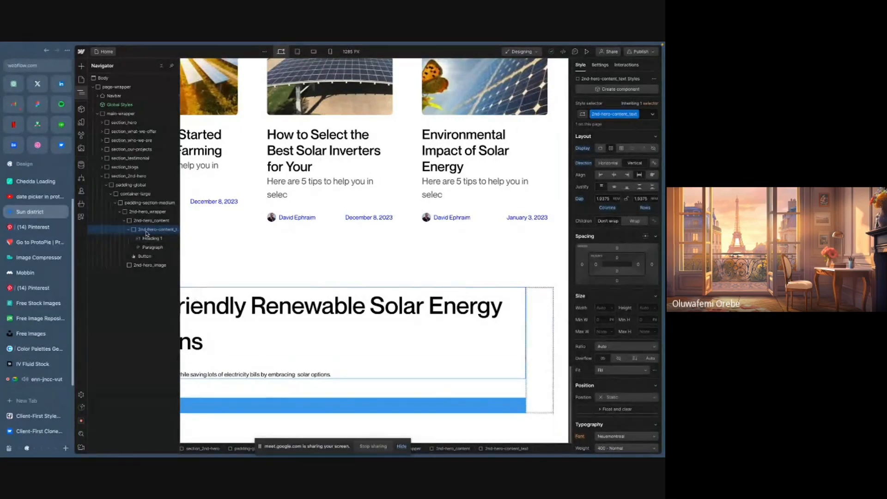
left_click(130, 230)
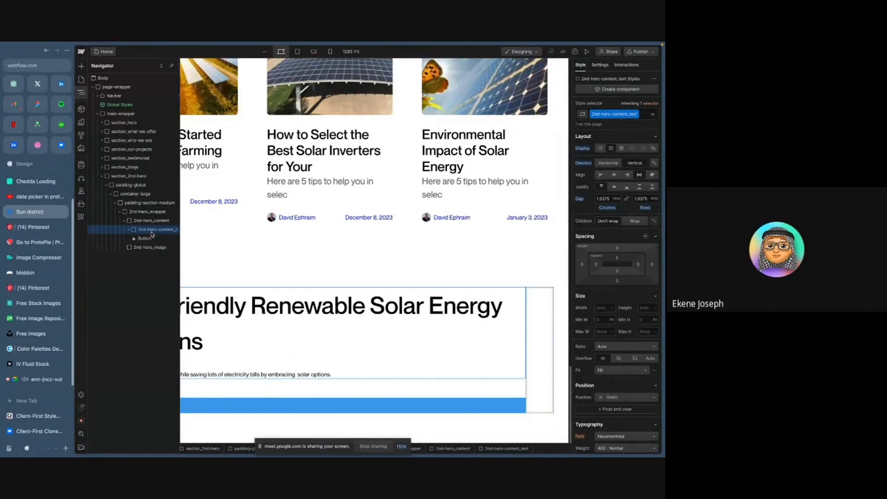
left_click(610, 210, "alt")
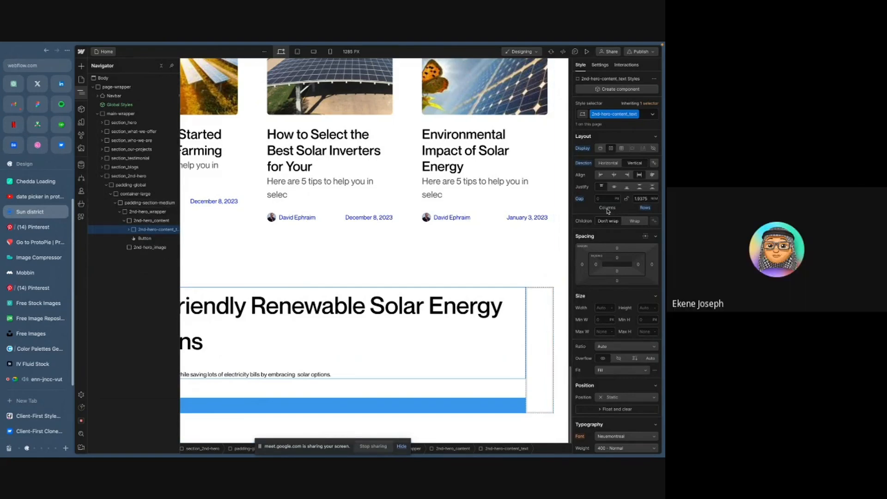
- Clear the column gap on 2nd-hero_content so only its row gap remains
left_click(153, 221)
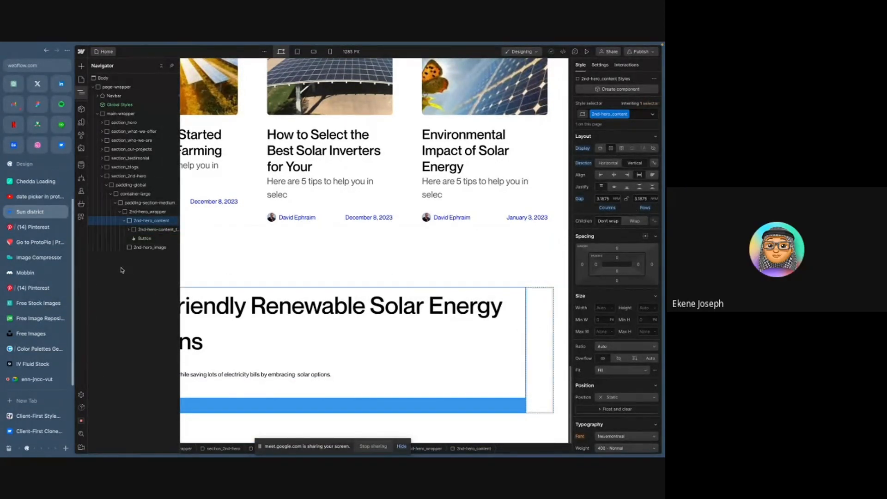
left_click(125, 222)
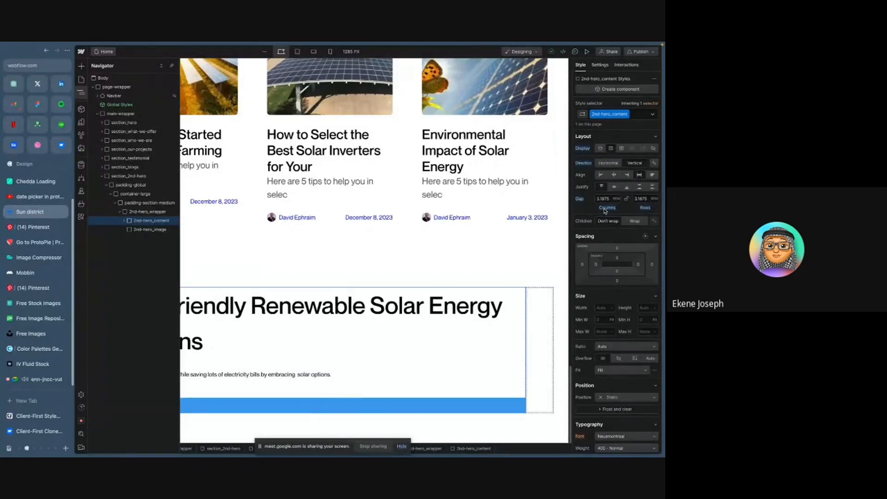
left_click(605, 209, "alt")
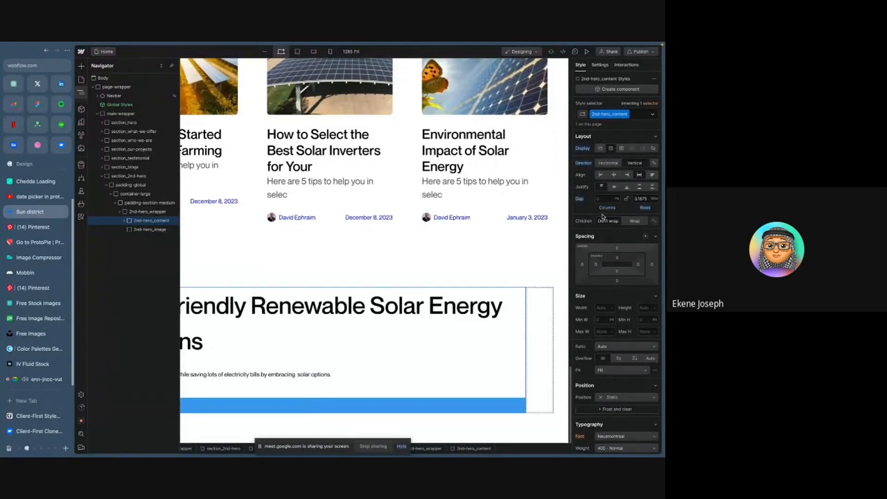
- Set the max width of 2nd-hero_content to 46%, checking the heading width in Figma
left_click(146, 213)
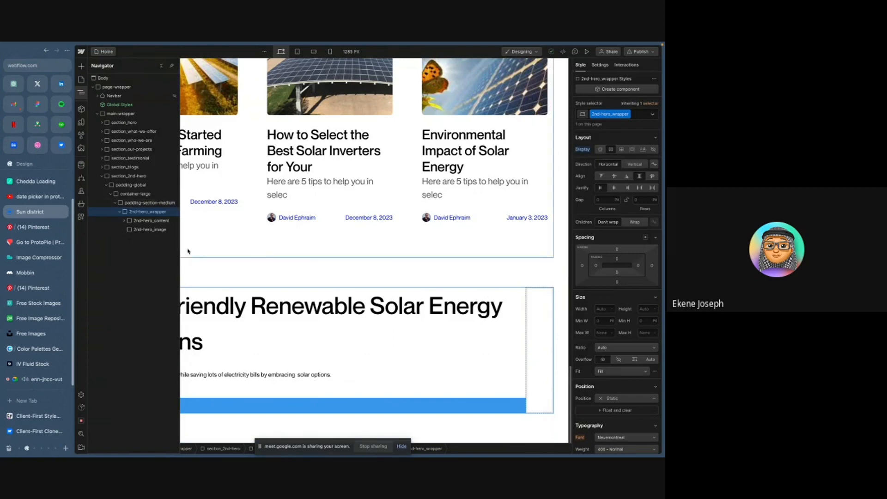
left_click(155, 221)
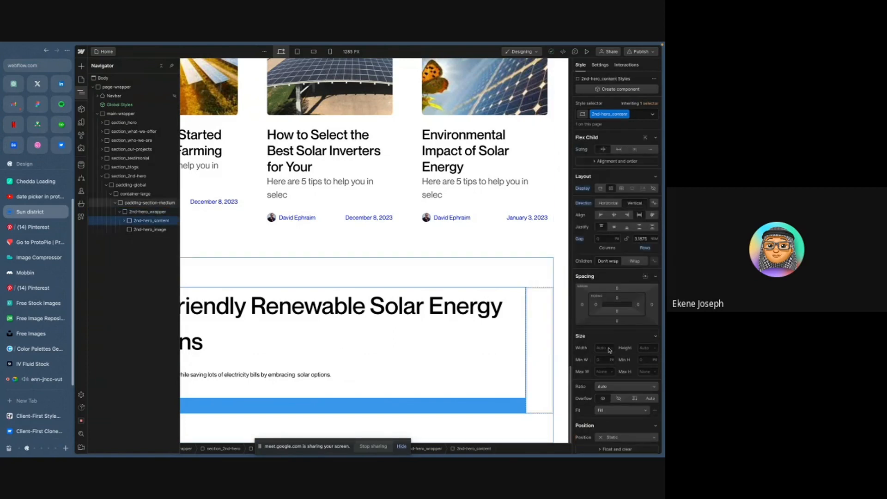
scroll(619, 336, "down", 2)
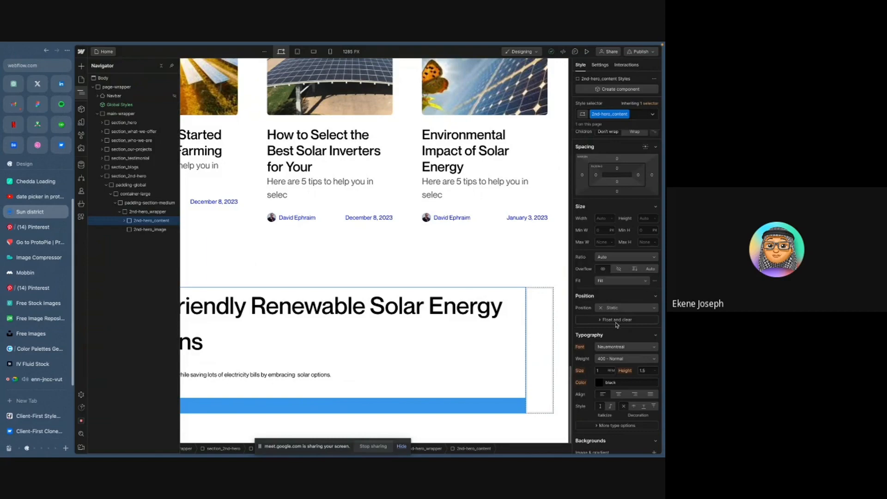
key("ctrl+Right")
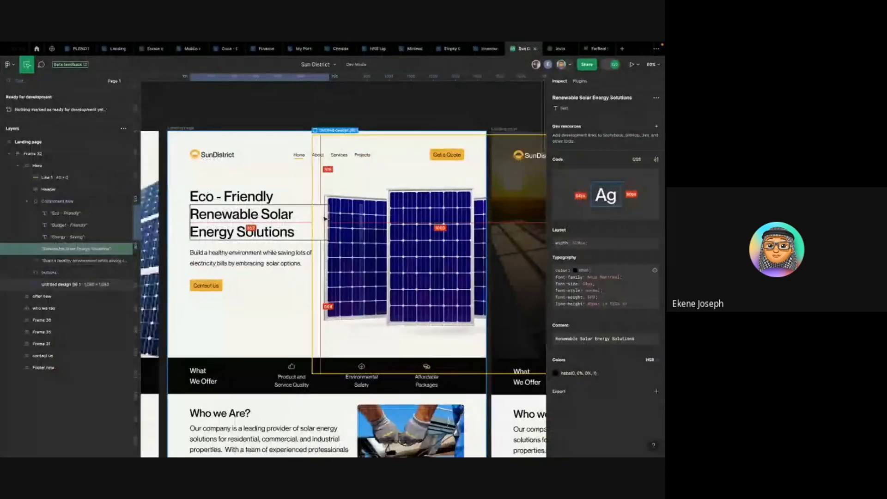
key("ctrl+Left")
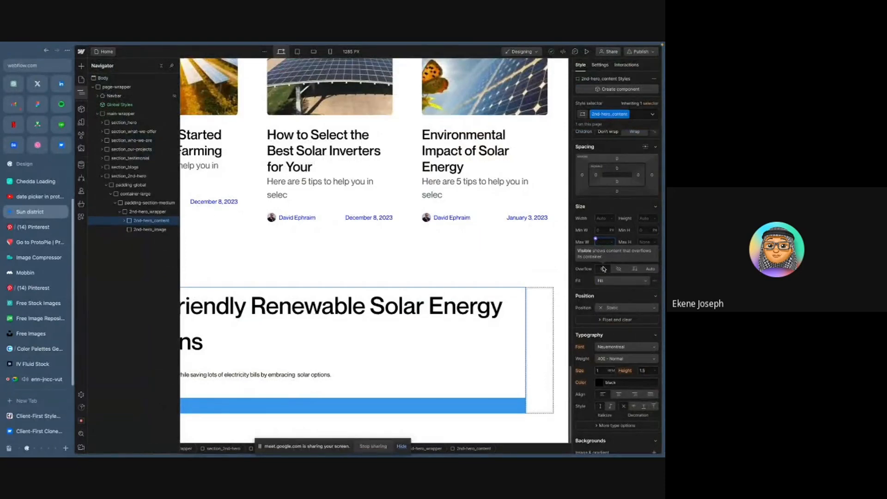
type("%")
key("Return")
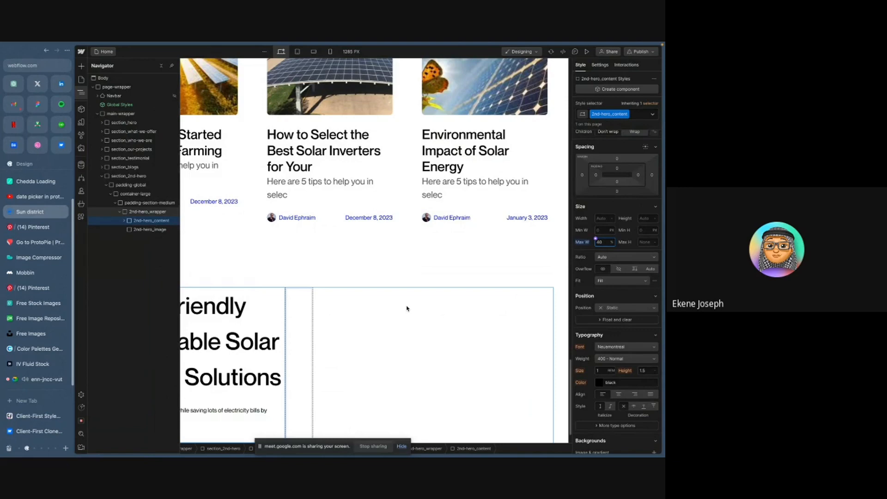
- Compare the hero heading layout on the canvas with the Figma design and review the hero content elements
left_click(262, 325)
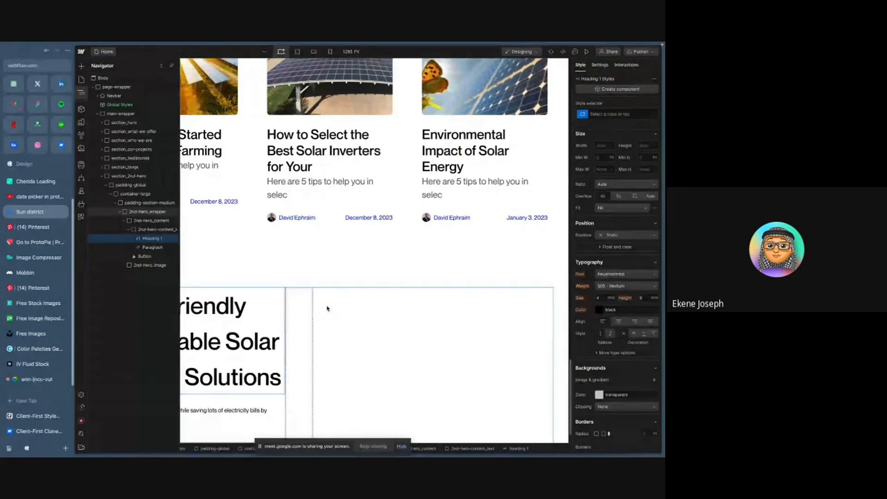
key("z")
scroll(311, 284, "down", 1)
key("ctrl+Right")
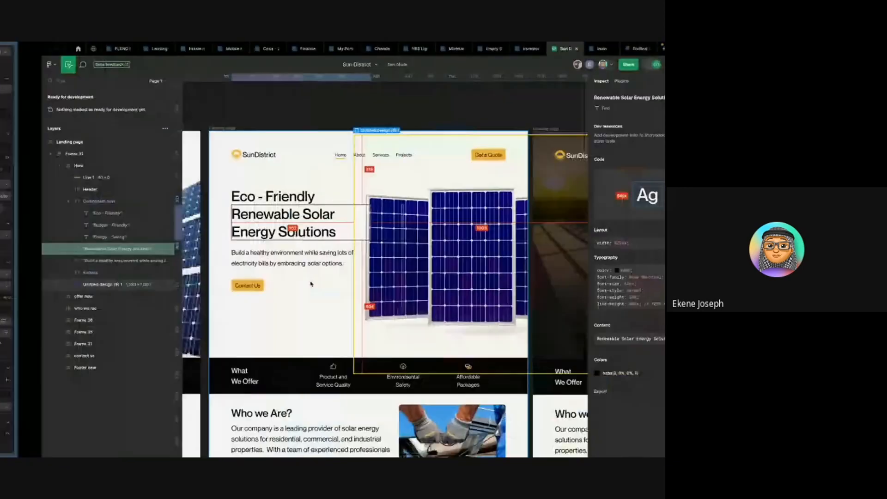
key("ctrl+Left")
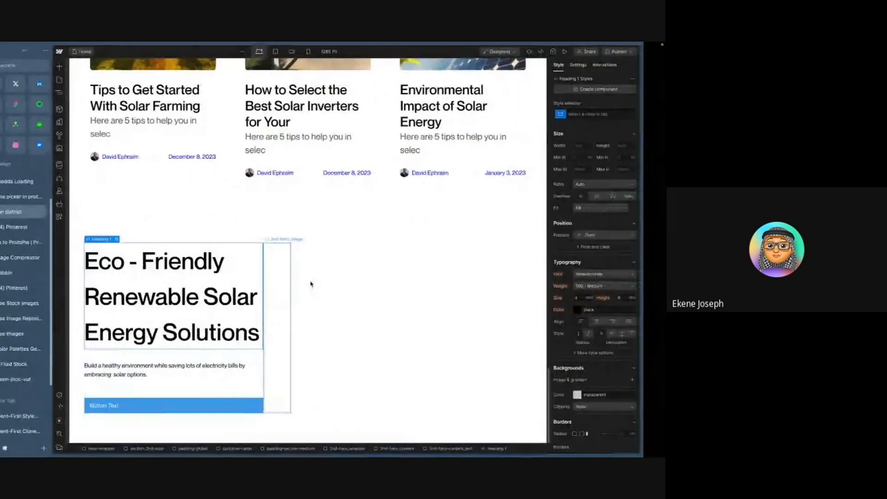
key("ctrl+Right")
key("ctrl+Left")
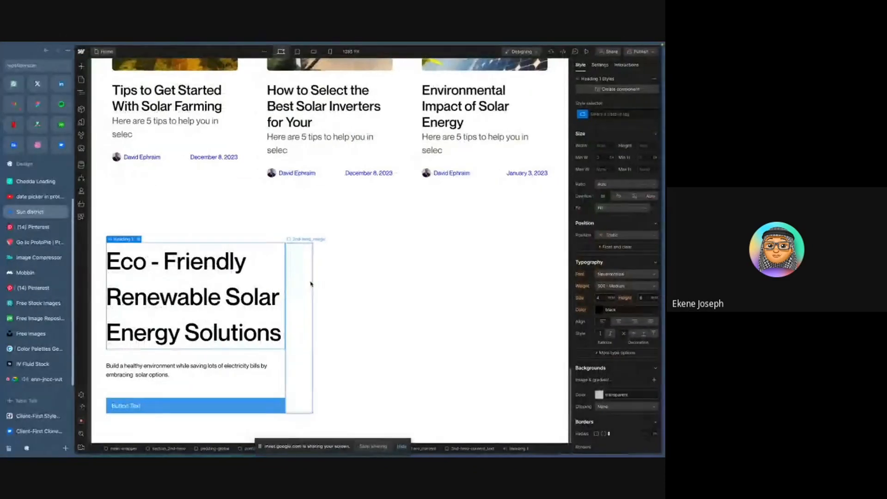
key("z")
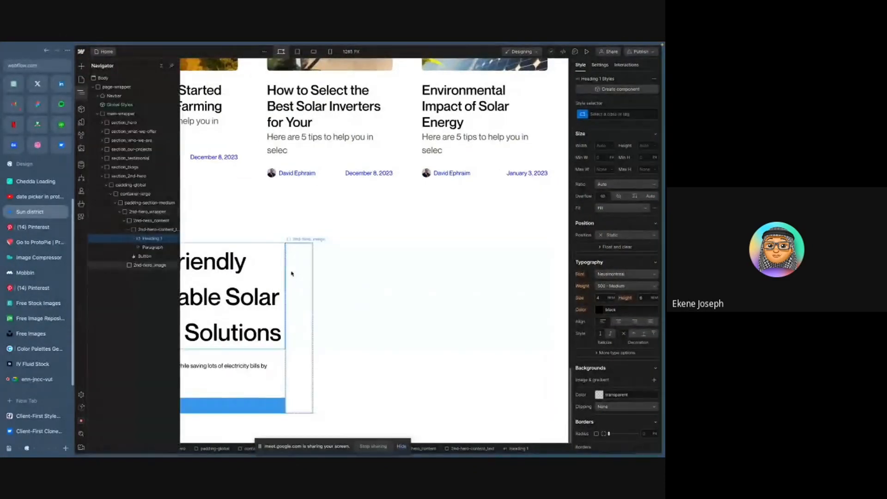
left_click(149, 230)
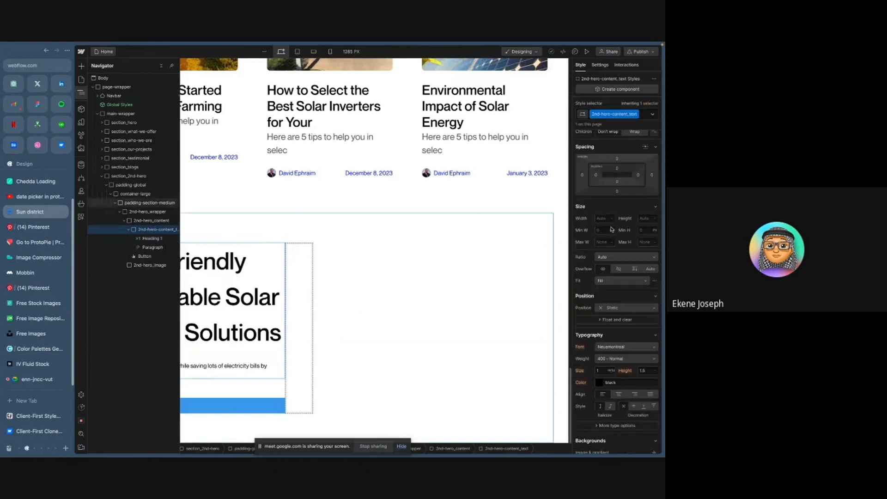
left_click(129, 230)
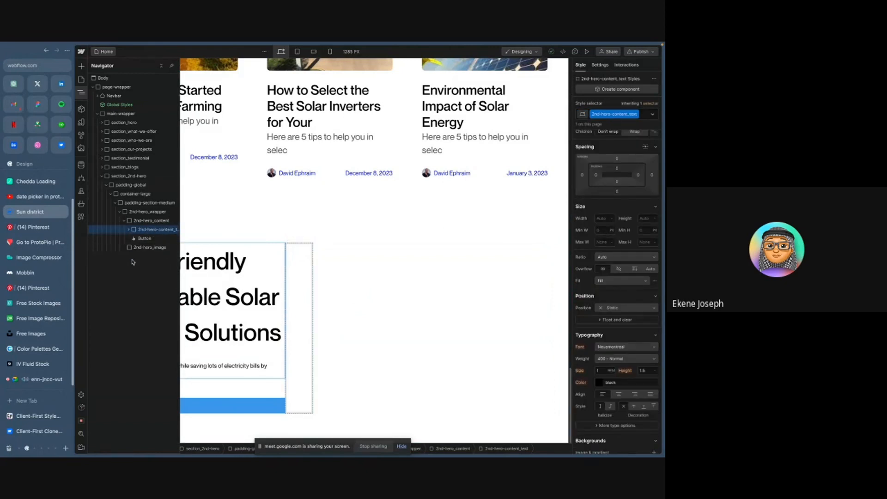
left_click(144, 222)
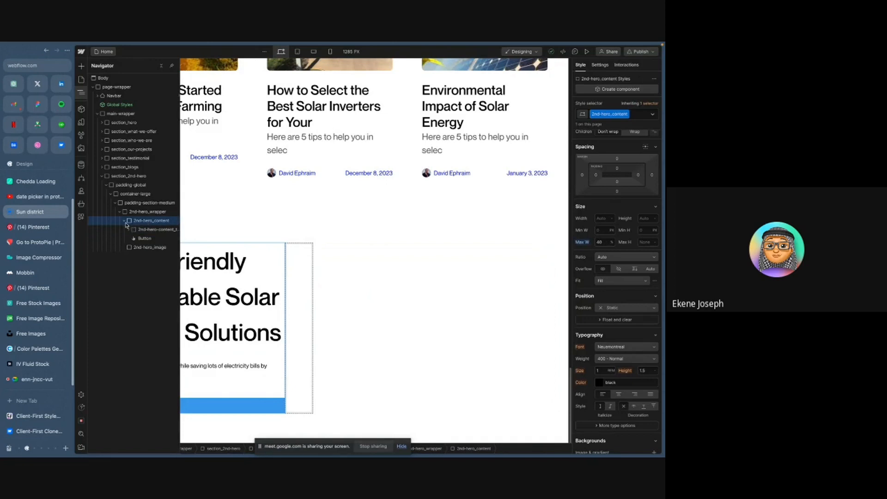
left_click(126, 222)
- Set 2nd-hero_wrapper's justify to space-between so the content and image sit at opposite ends
left_click(142, 232)
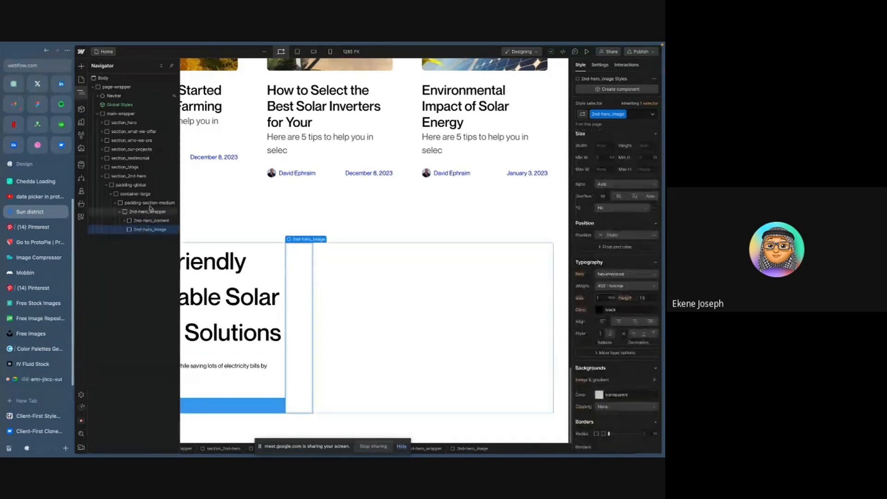
left_click(543, 337)
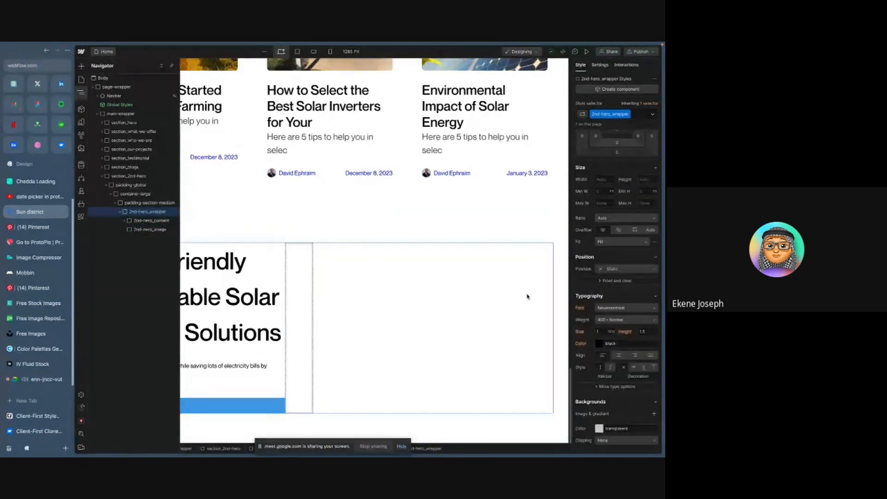
scroll(627, 203, "up", 3)
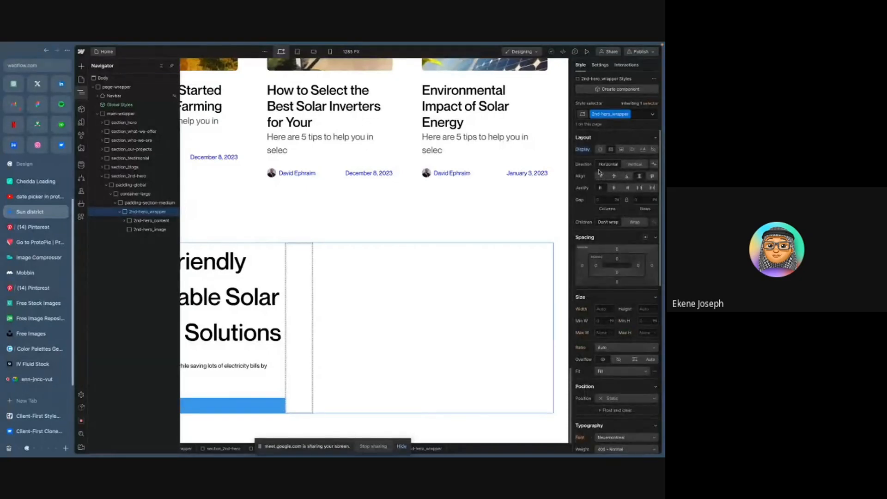
left_click(641, 189)
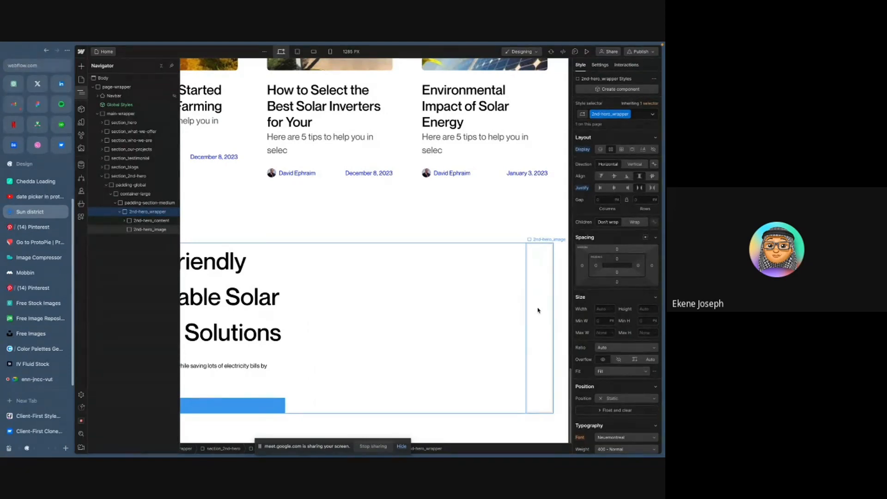
- Export the solar panel image from Figma as a PNG named Eco-friendly.png into the Webflow course folder
key("ctrl+Right")
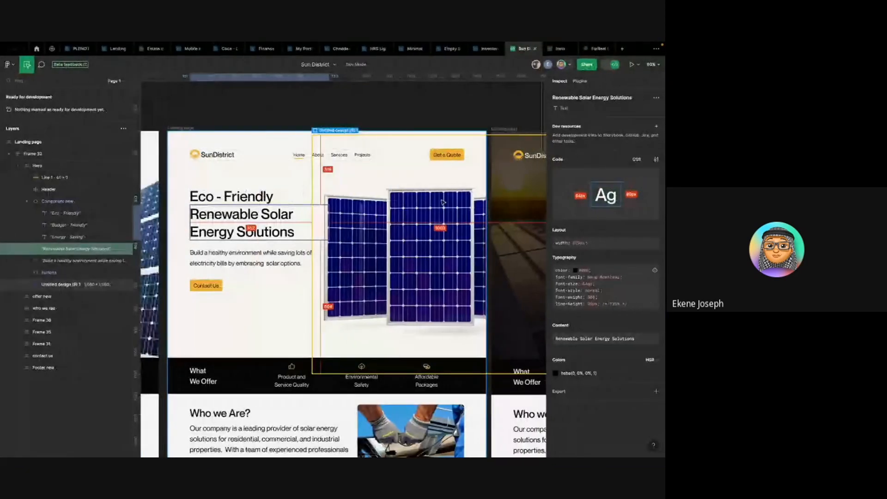
left_click(442, 202)
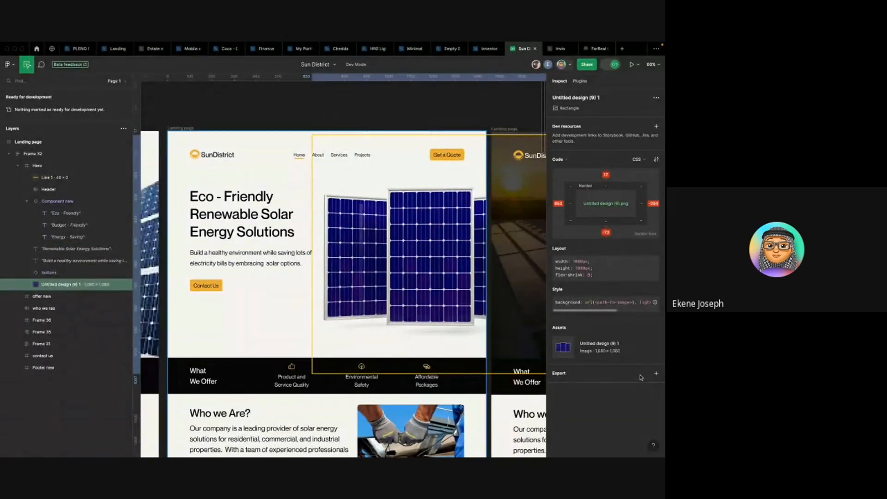
left_click(656, 373)
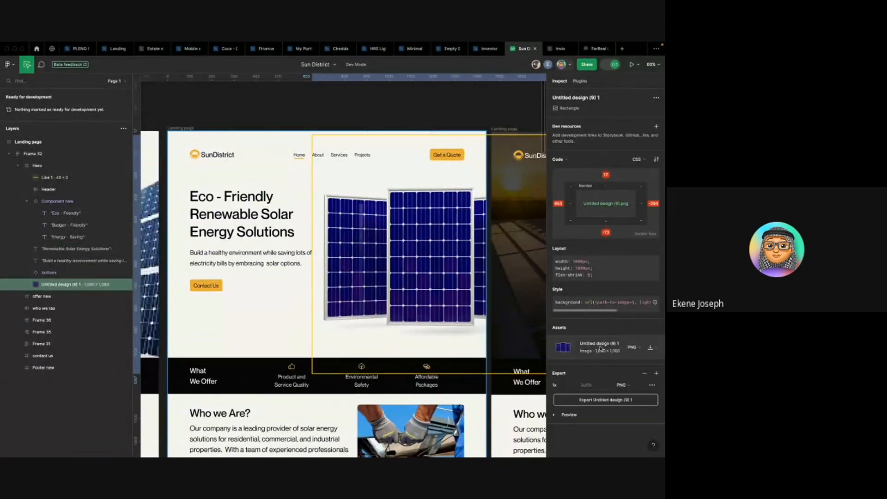
left_click(573, 387)
left_click(571, 398)
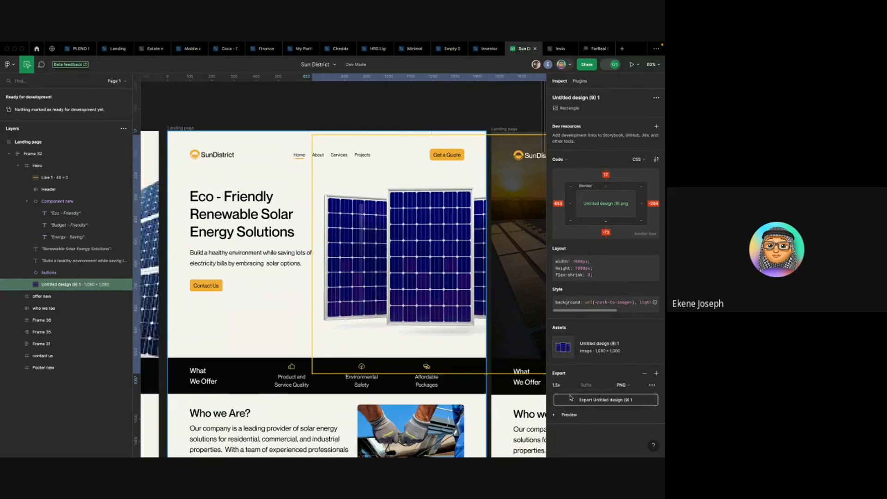
left_click(611, 400)
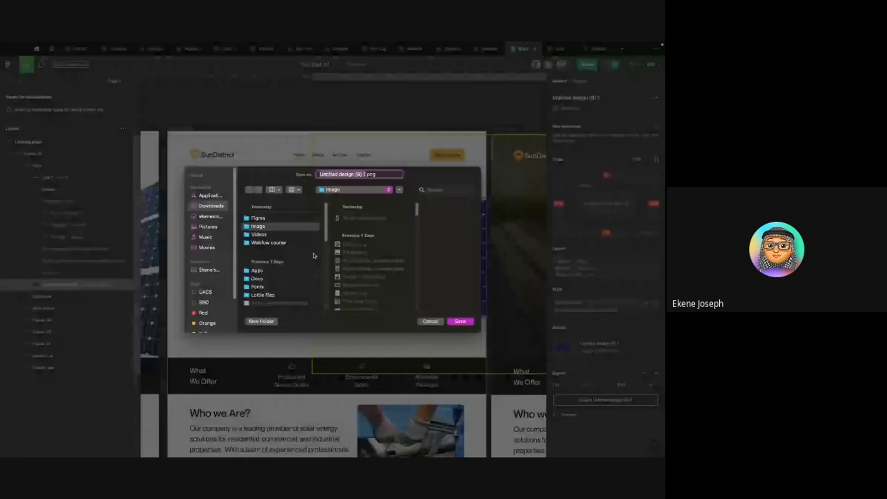
type("Eco-friendly")
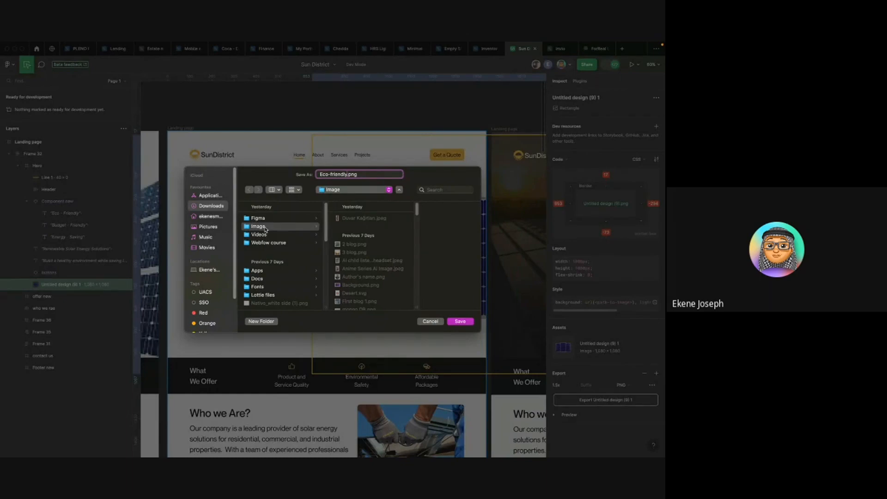
left_click(268, 244)
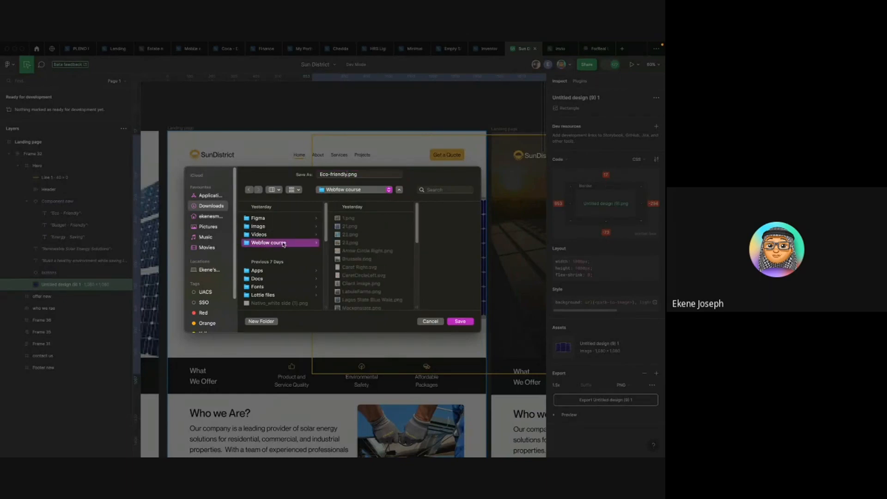
left_click(453, 323)
- Add an Image element inside 2nd-hero_image and upload Eco-friendly.png from the Webflow course folder as its image
key("ctrl+Left")
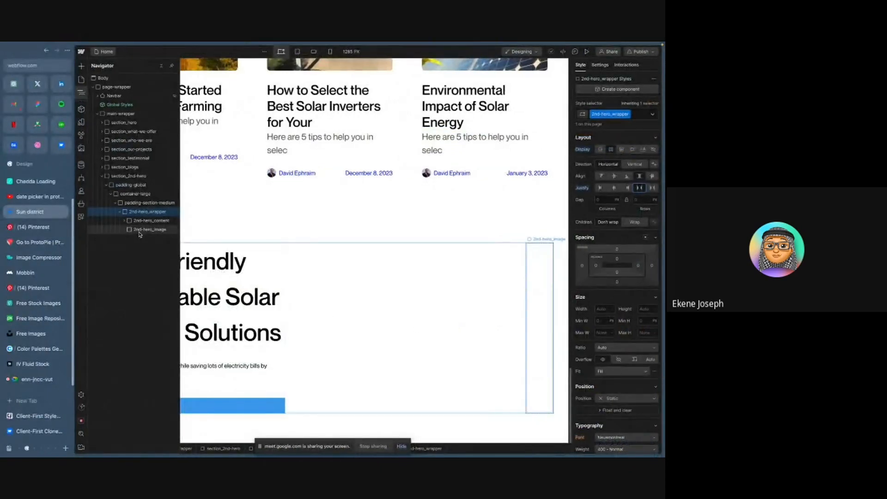
left_click(139, 231)
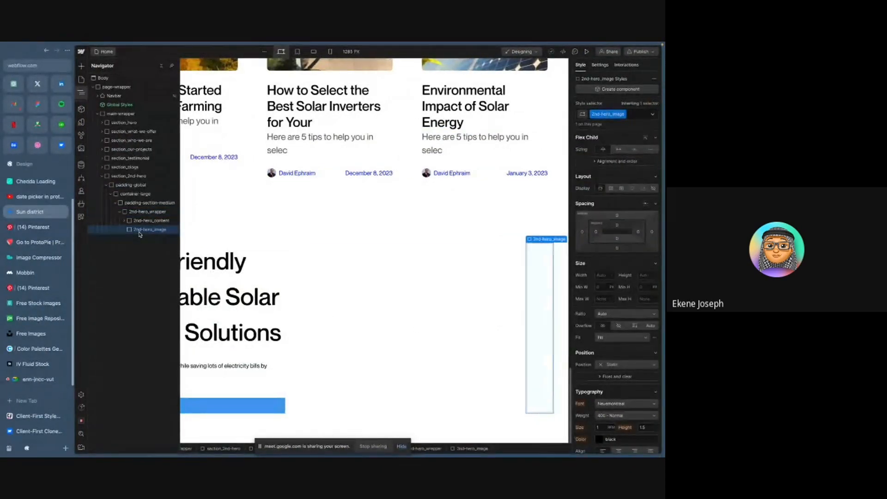
key("ctrl+k")
type("ima")
key("Return")
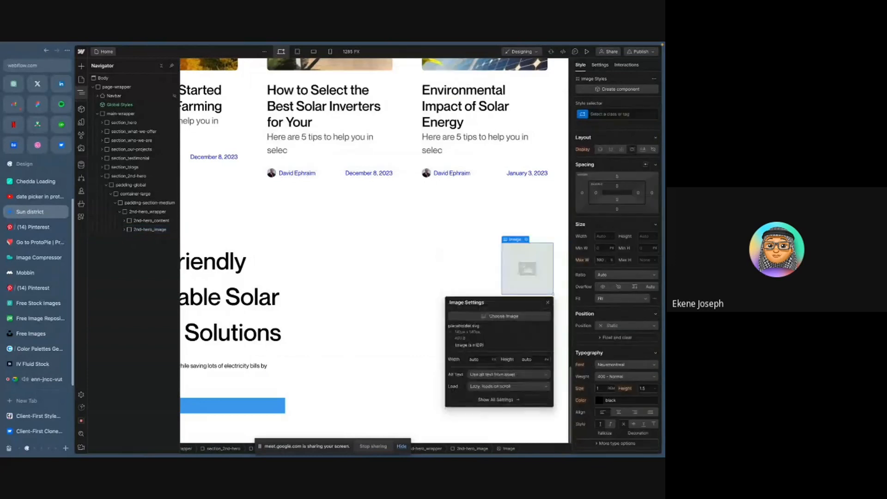
left_click(127, 231)
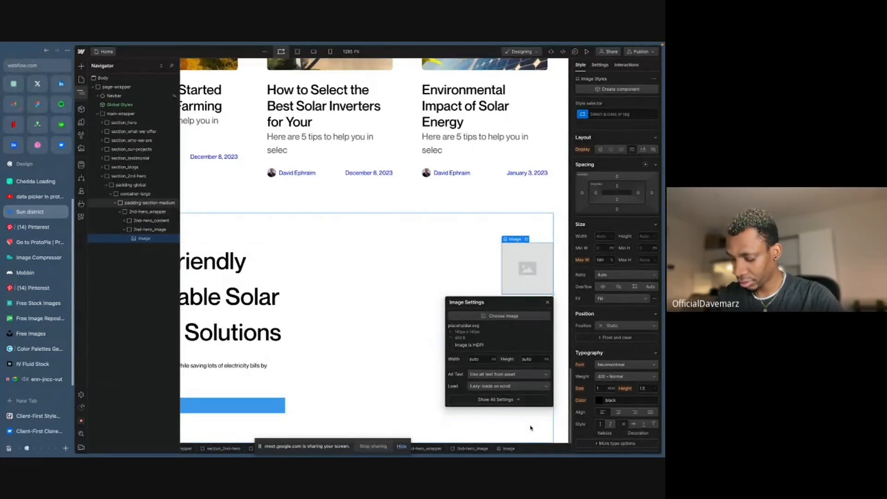
left_click(504, 316)
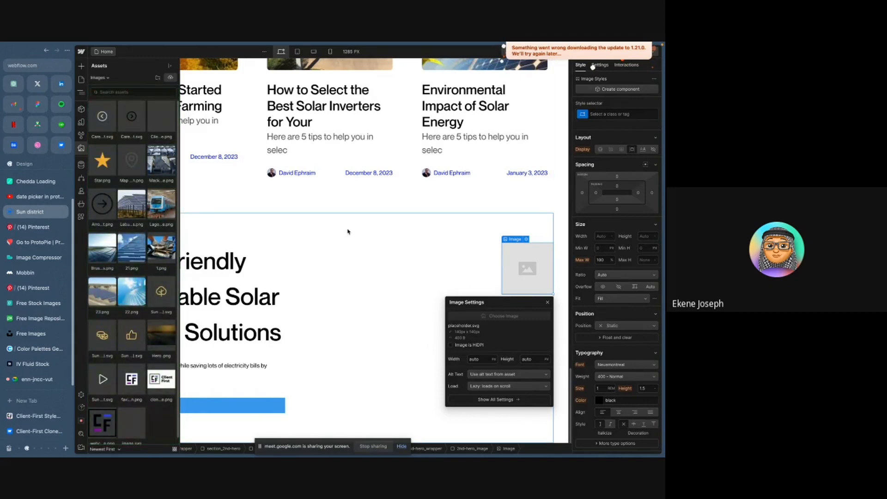
left_click(170, 78)
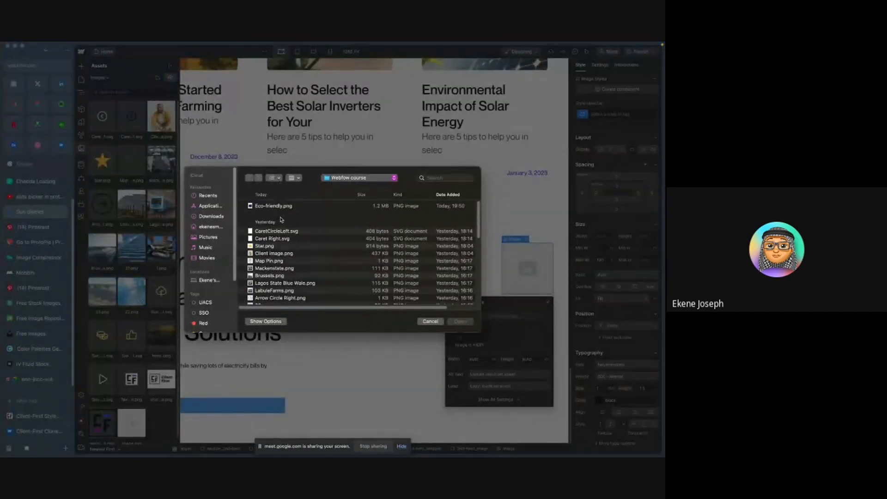
left_click(281, 206)
key("Return")
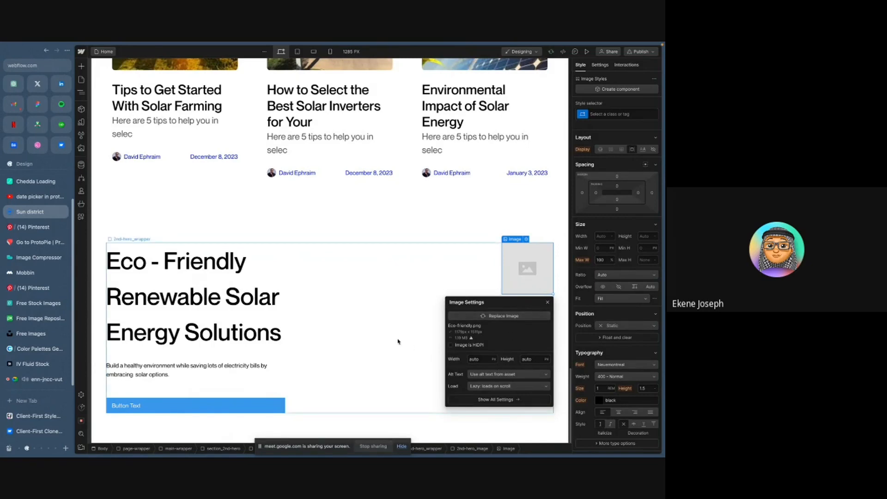
- Try to apply the uploaded Eco-friendly.png asset to the image element
scroll(374, 304, "up", 2)
scroll(377, 303, "down", 2)
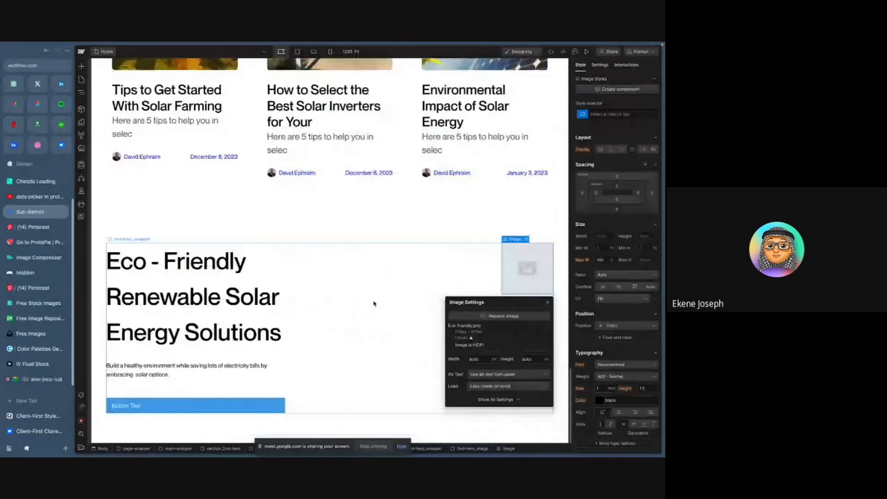
left_click(546, 304)
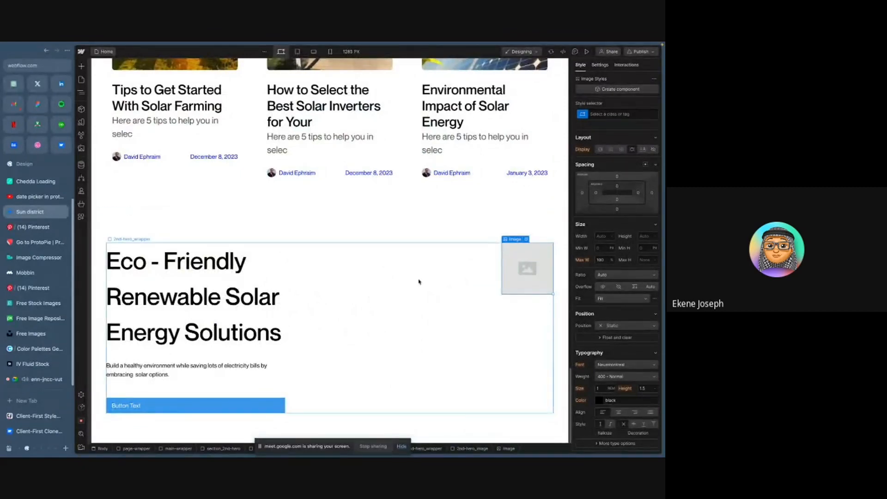
left_click(526, 240)
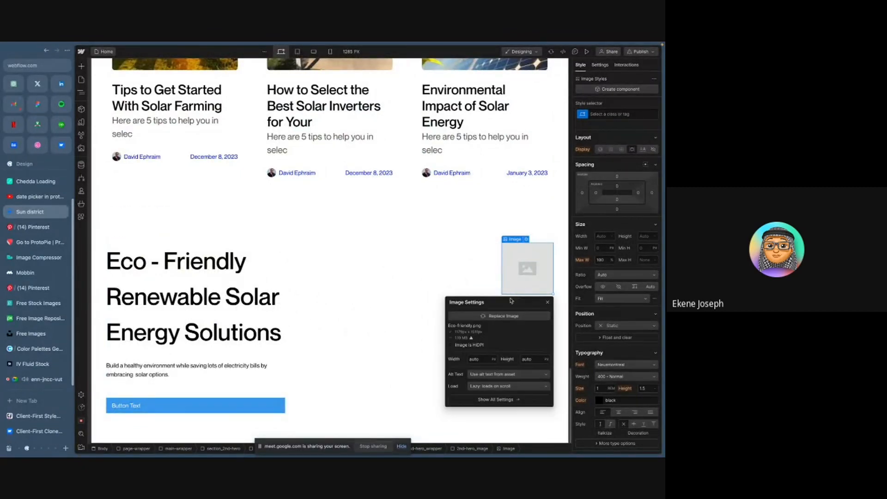
left_click(504, 316)
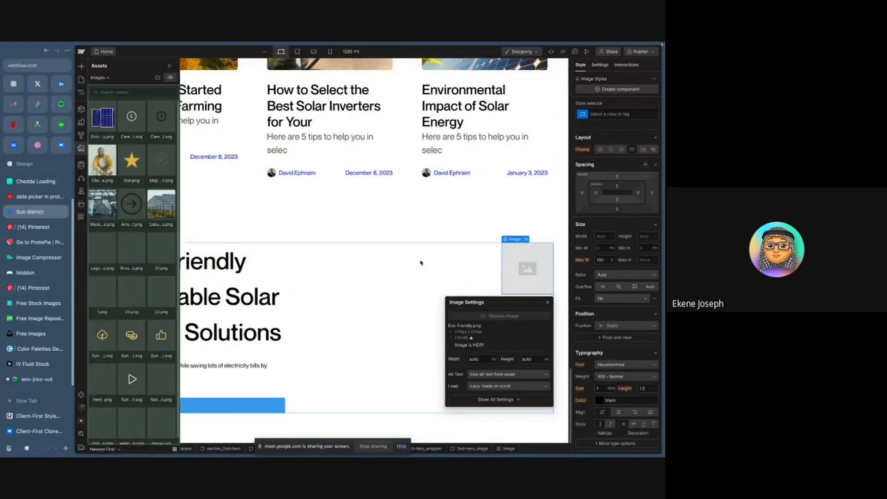
left_click(106, 120)
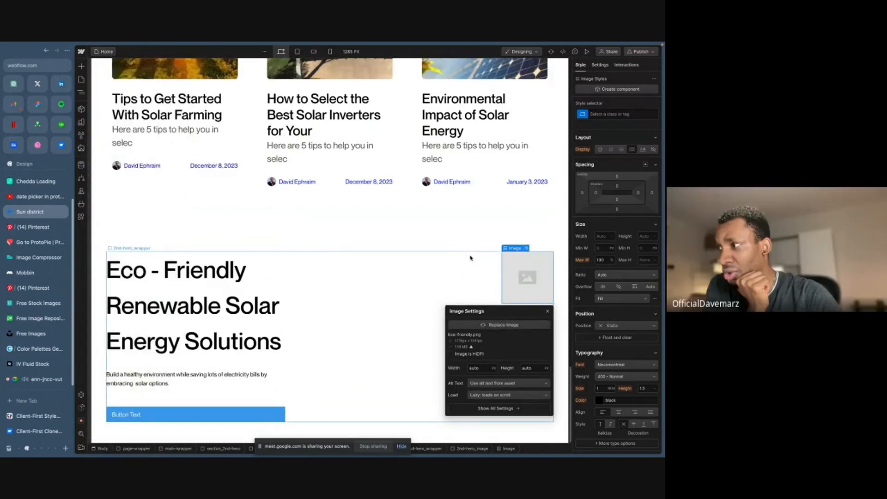
scroll(400, 282, "down", 1)
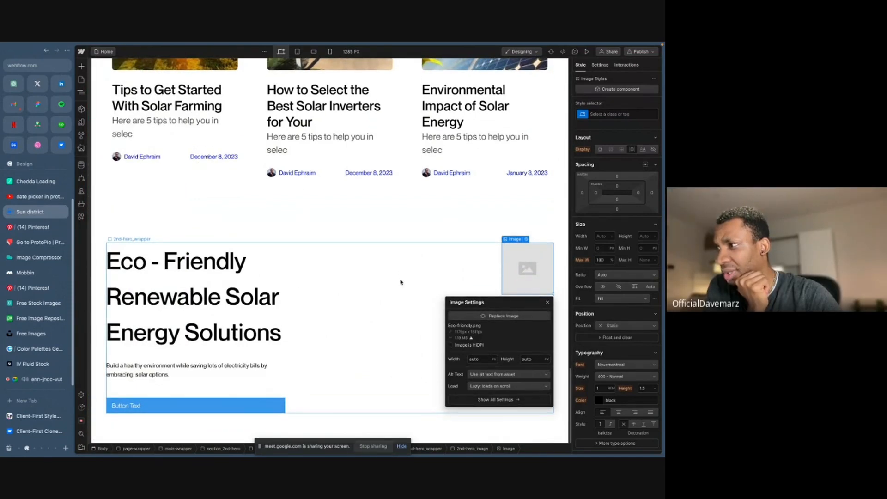
left_click(504, 315)
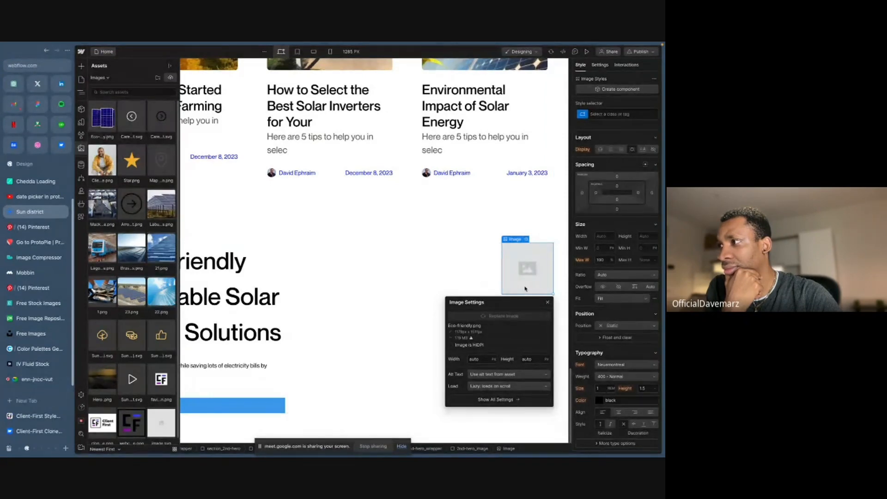
left_click(99, 118)
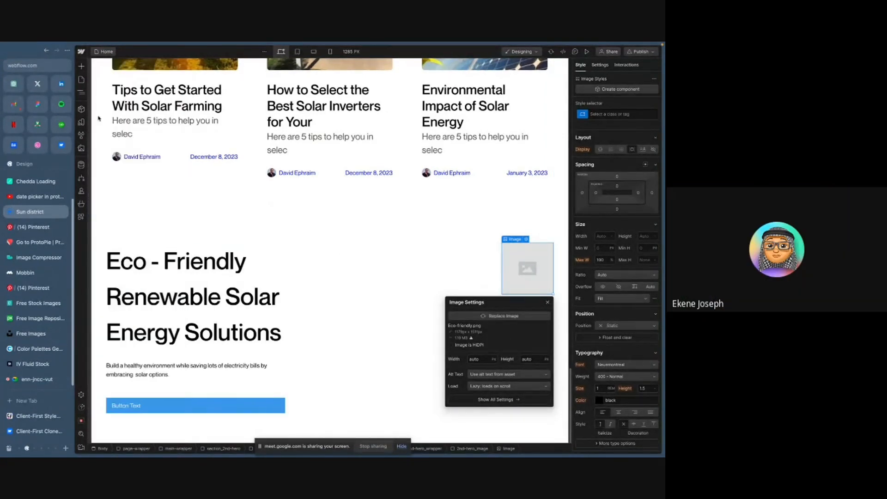
left_click(499, 315)
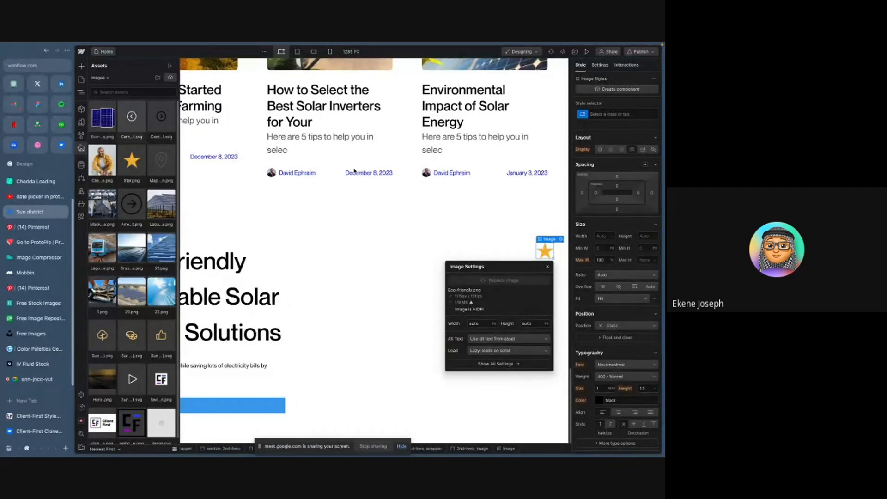
- Re-export the solar panel image from Figma as a PNG into the Webflow course folder
key("ctrl+Right")
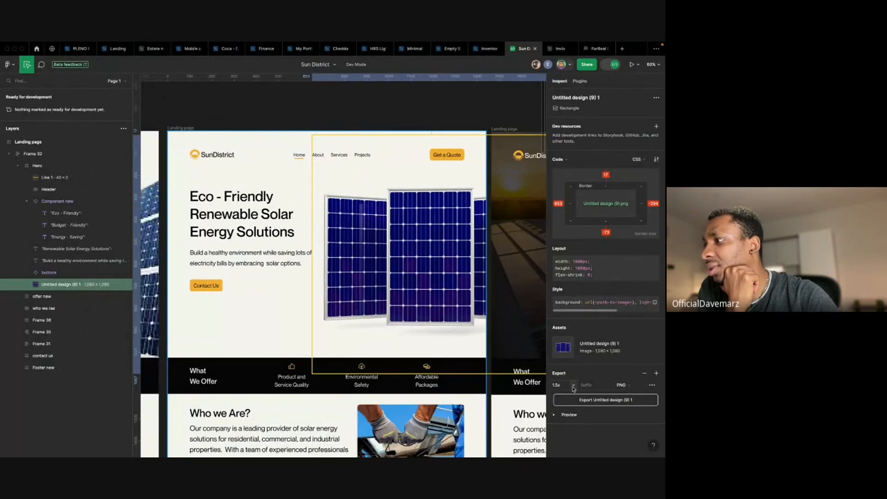
left_click(604, 400)
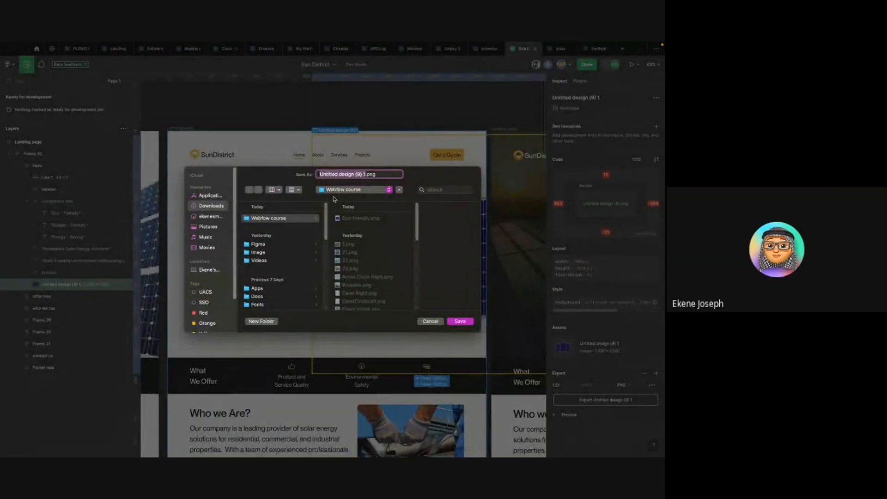
left_click(362, 219)
left_click(460, 322)
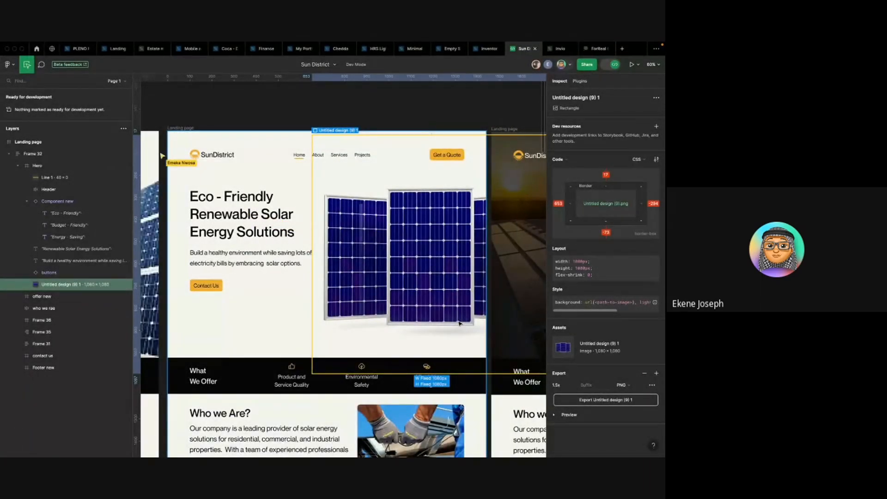
- Upload Eco-friendly 2.png to the assets and apply it to the image element, then close the image settings
key("ctrl+Left")
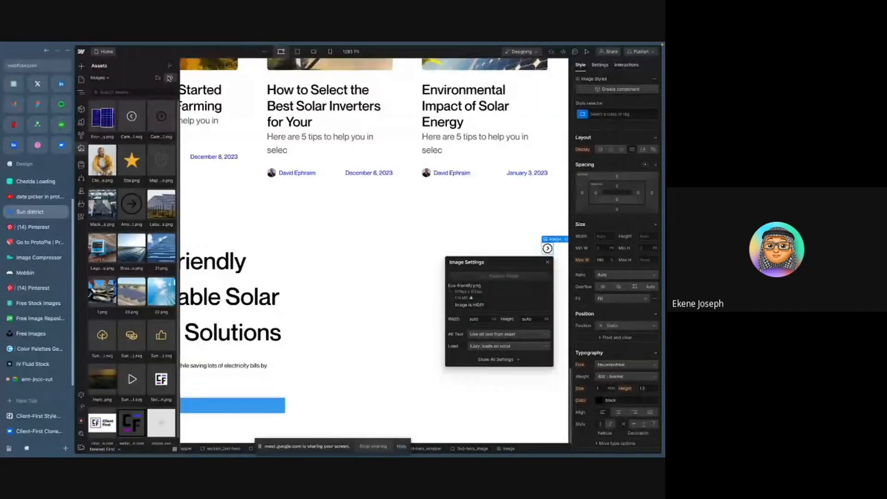
left_click(170, 77)
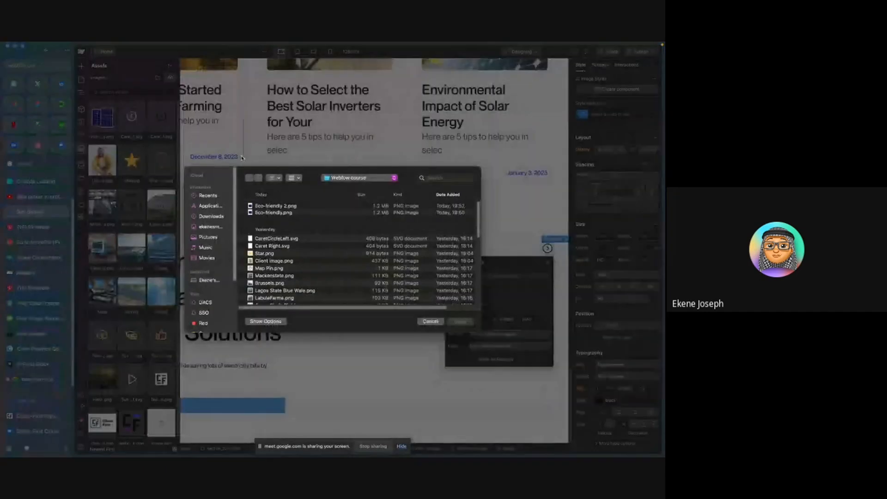
double_click(283, 206)
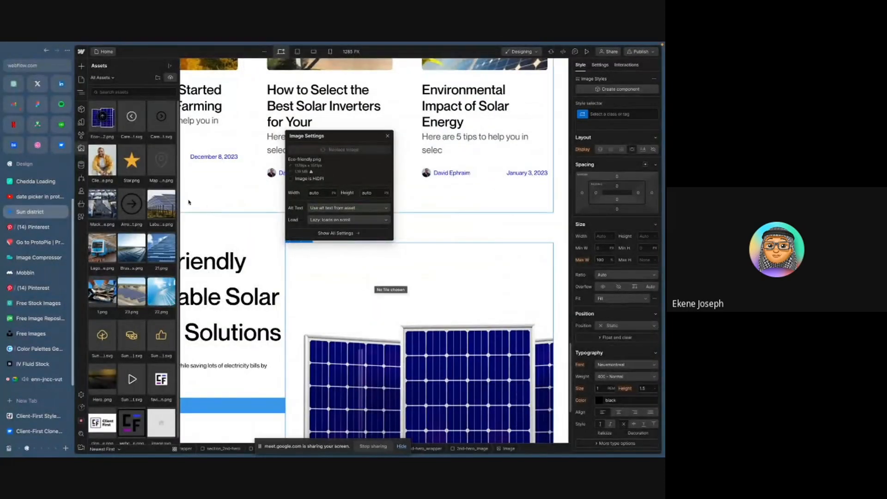
left_click(104, 120)
scroll(293, 277, "down", 4)
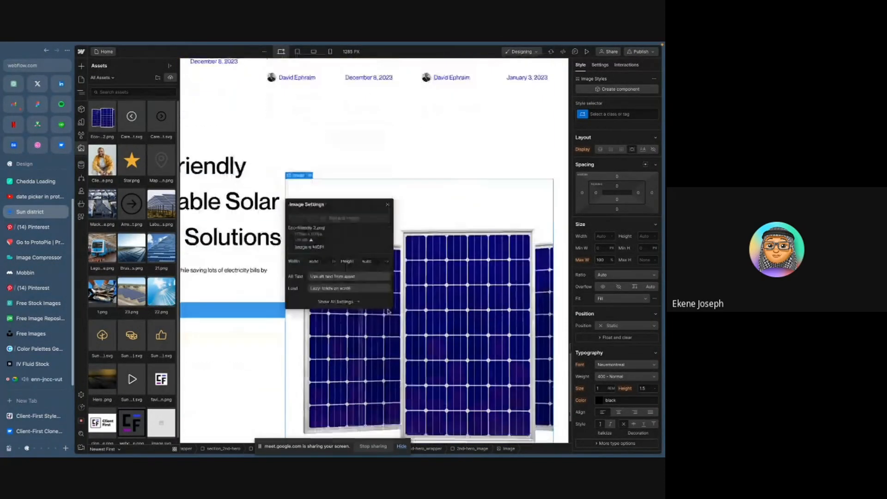
scroll(388, 291, "up", 1)
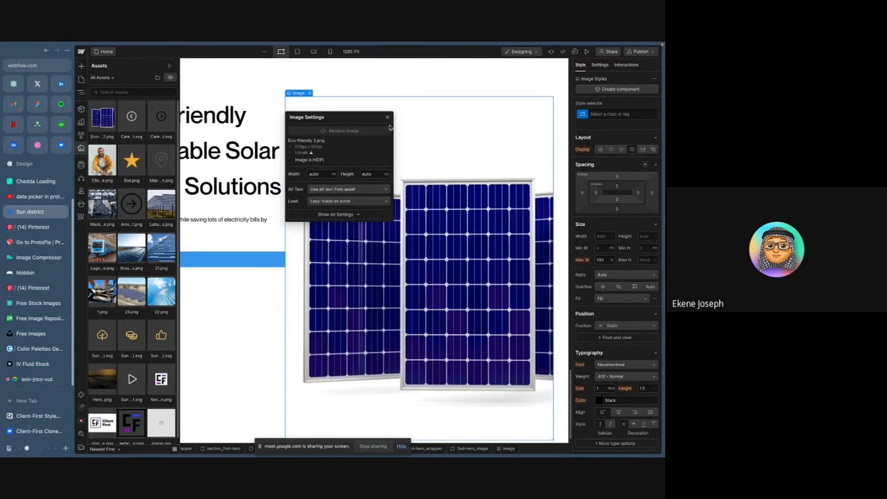
left_click(387, 119)
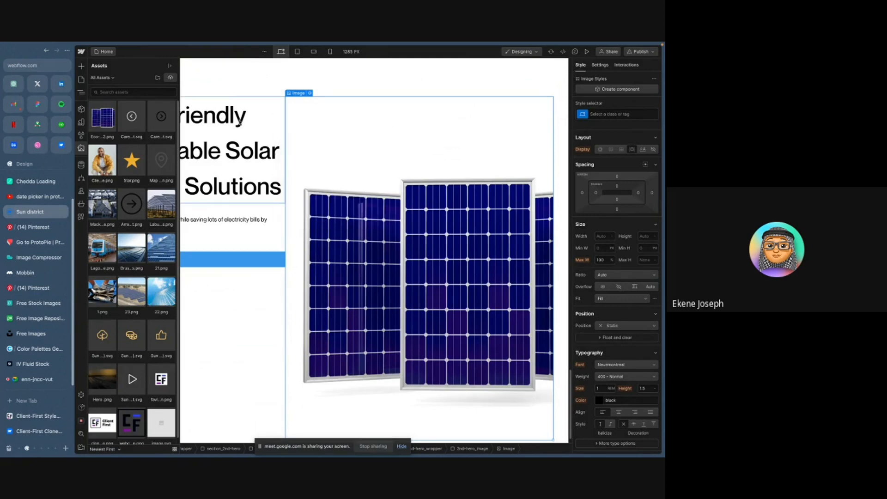
- Select the Button inside 2nd-hero_content and apply the existing button class to it
key("z")
left_click(255, 241)
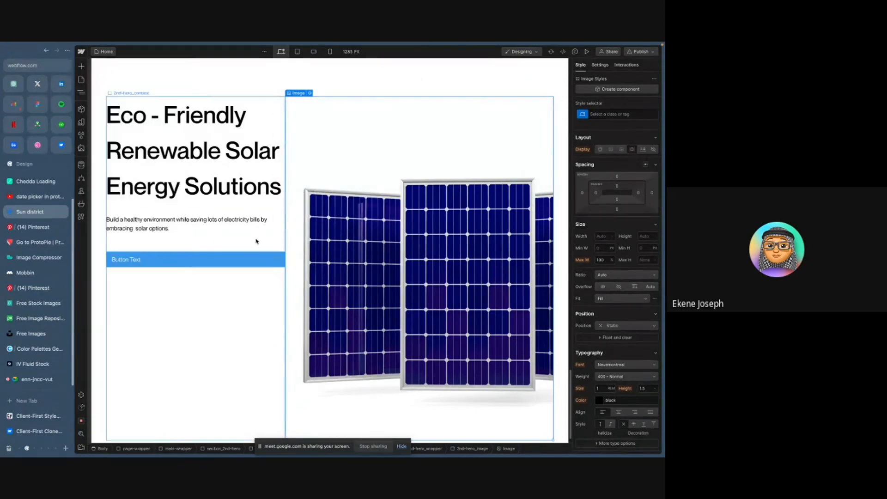
scroll(285, 212, "up", 3)
scroll(280, 214, "down", 3)
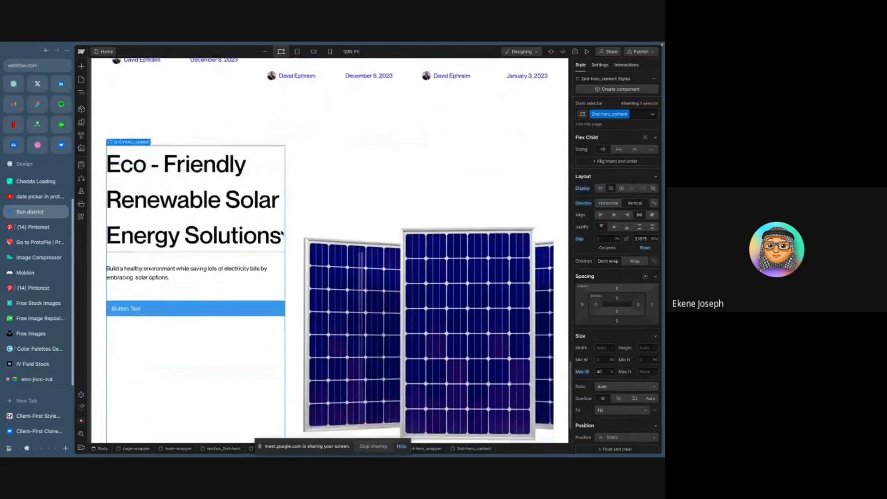
key("z")
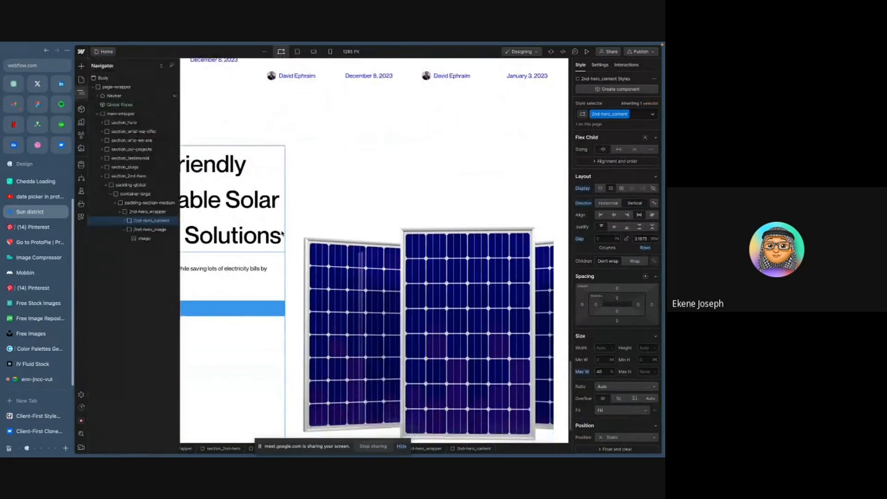
left_click(124, 222)
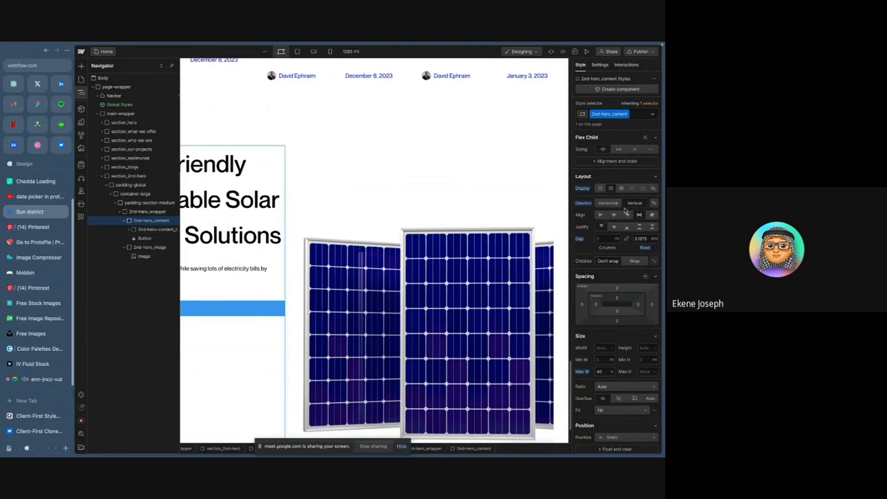
left_click(626, 162)
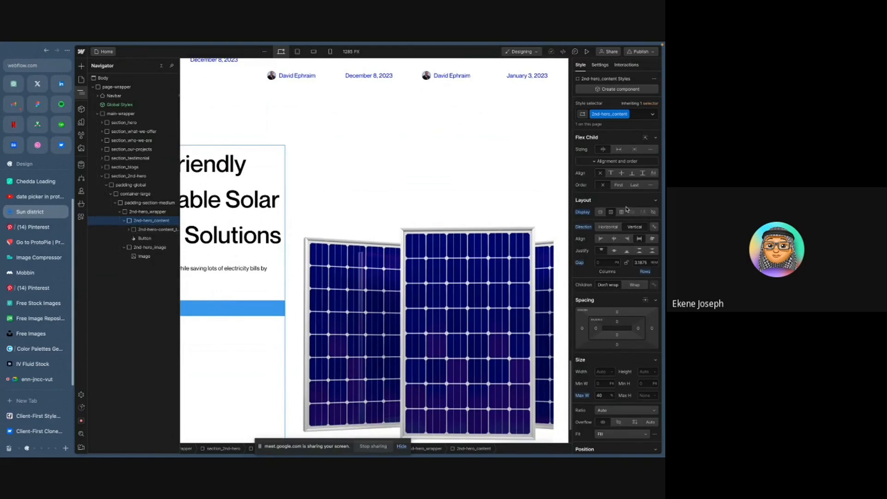
left_click(145, 238)
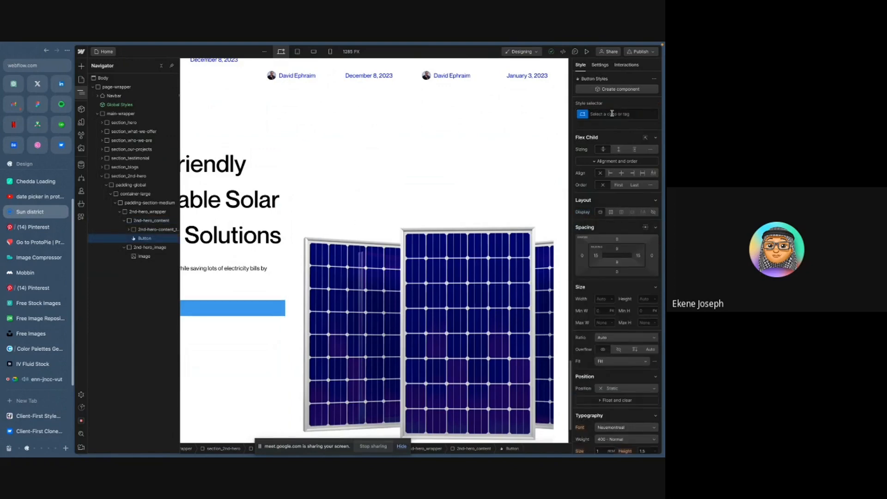
left_click(612, 114)
type("button")
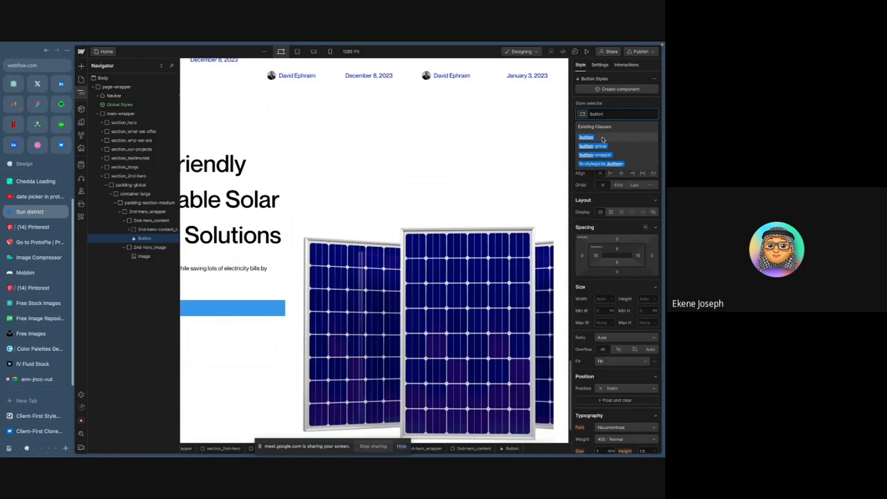
left_click(603, 135)
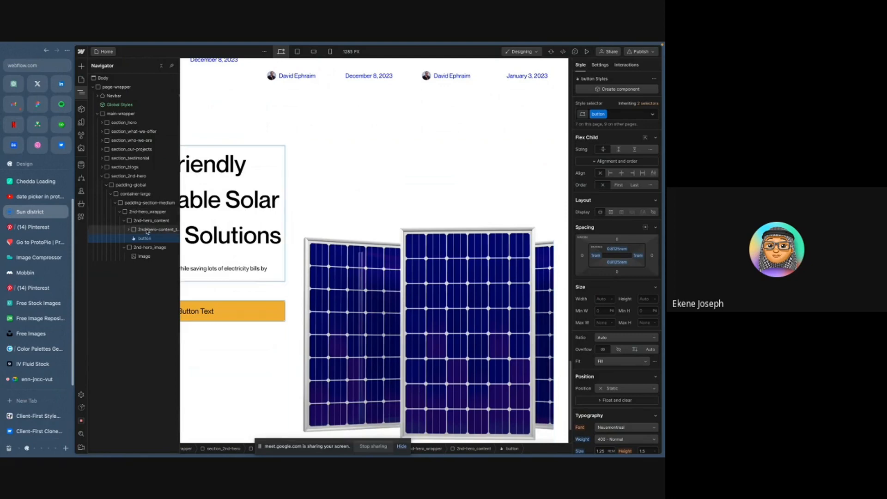
- Set 2nd-hero_content's flex child sizing to don't shrink or grow
left_click(147, 221)
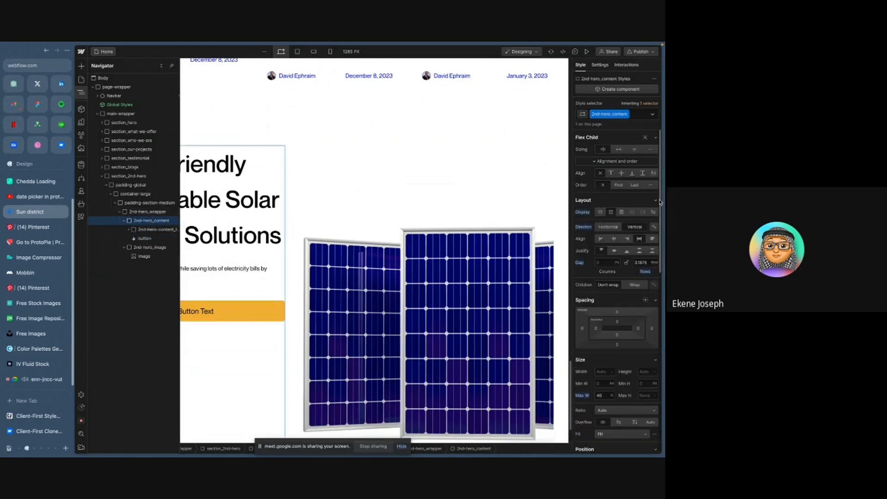
left_click(634, 151)
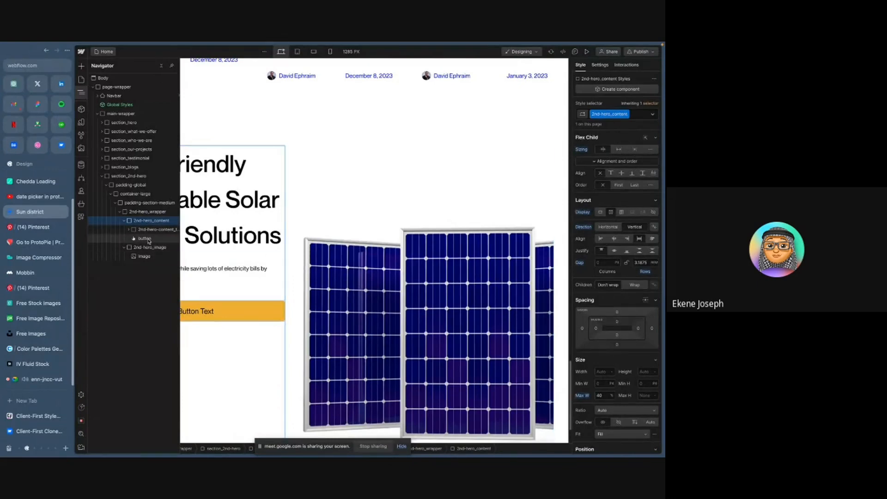
- Set 2nd-hero_content's flex alignment so its children align to the start
left_click(330, 268)
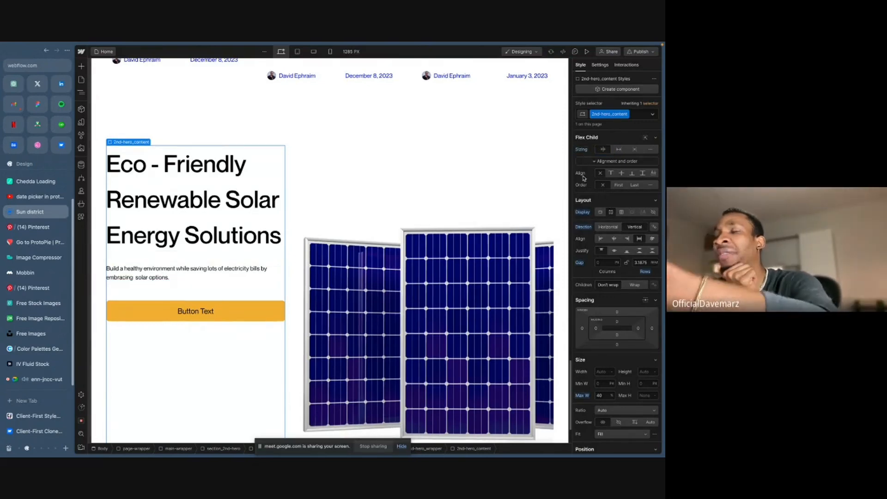
key("z")
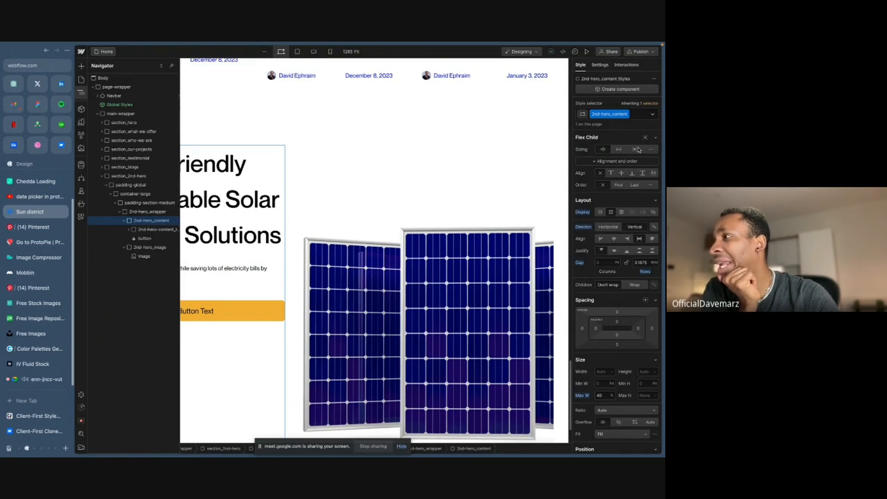
left_click(618, 162)
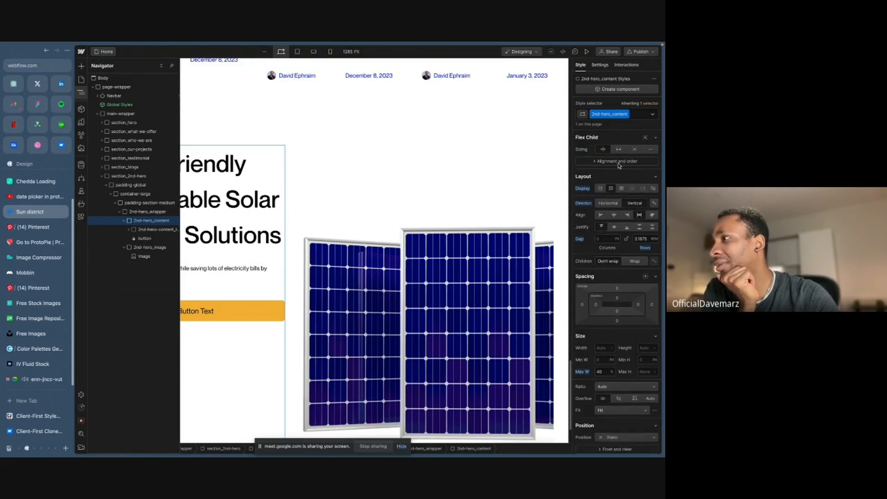
left_click(619, 163)
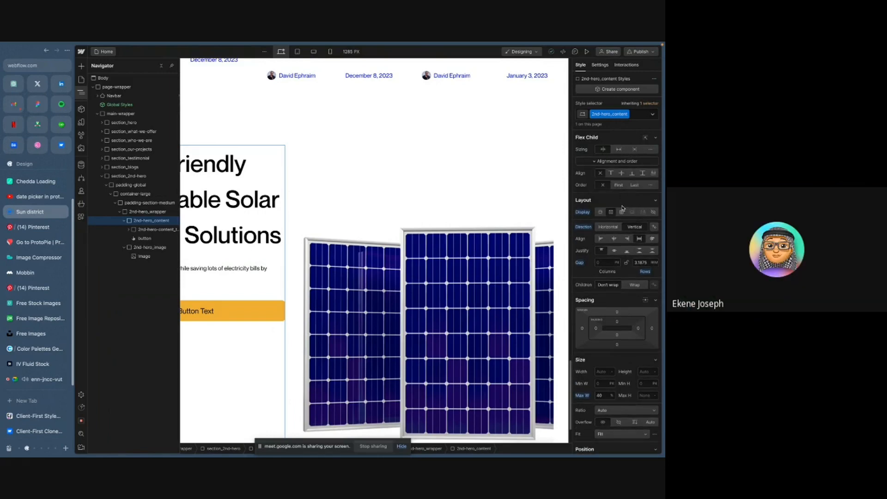
left_click(601, 240)
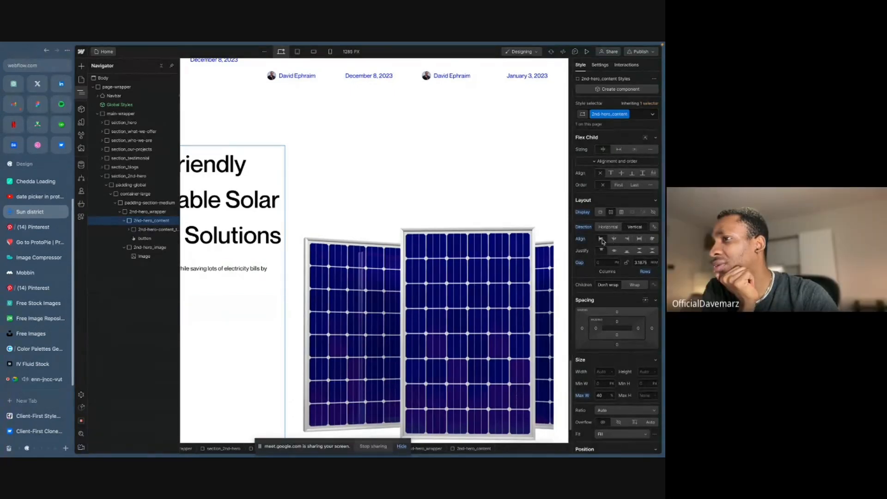
left_click(149, 224)
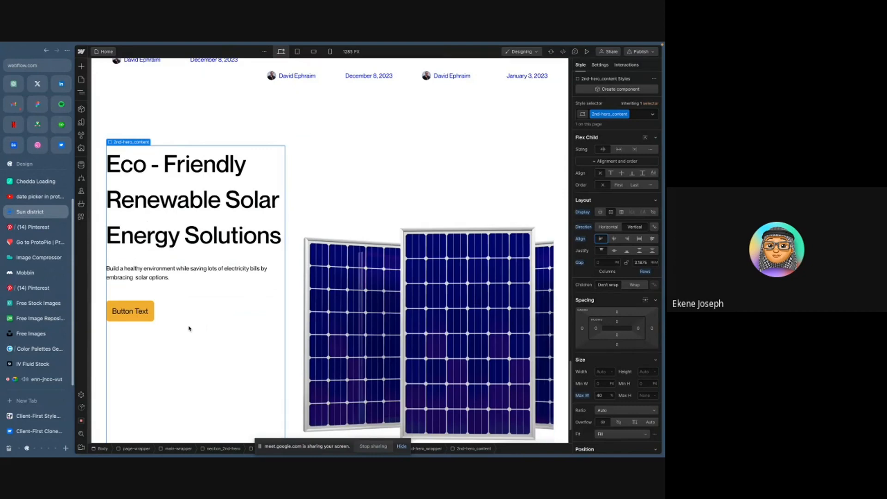
- Copy the button label from the Figma design and change the button's text to Contact Us
key("ctrl+Right")
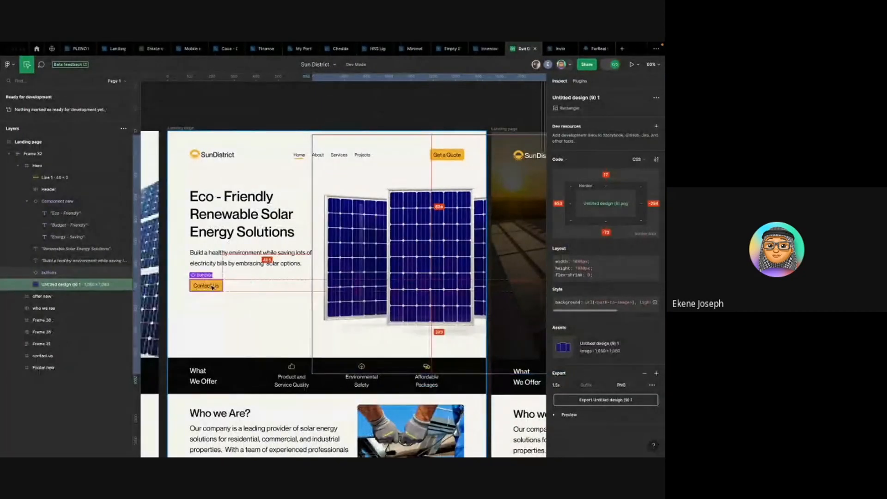
left_click(213, 287)
left_click(212, 287)
key("ctrl+Left")
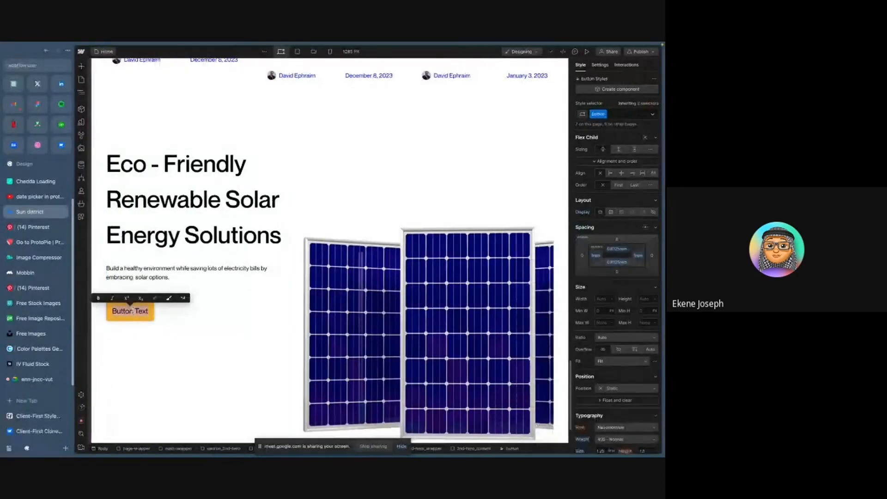
type("Contact Us")
left_click(162, 318)
left_click(163, 317)
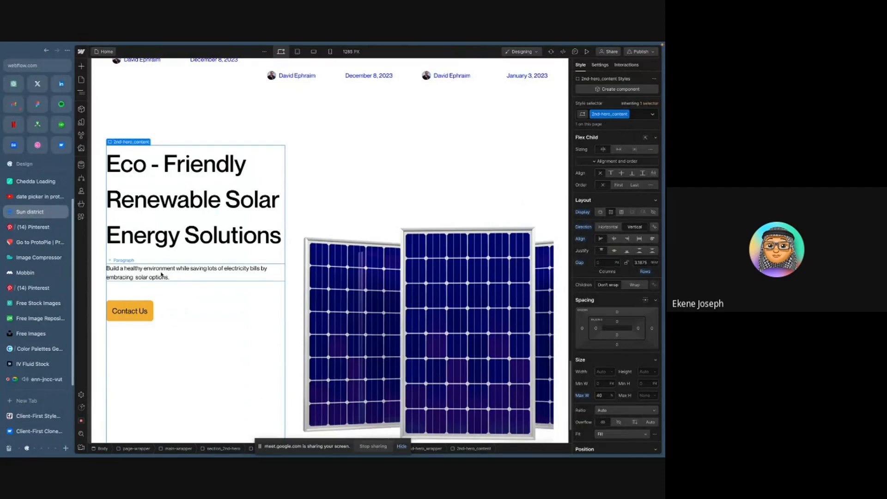
- Inspect the hero paragraph's typography and text styles in the Figma design
key("ctrl+Right")
left_click(228, 262)
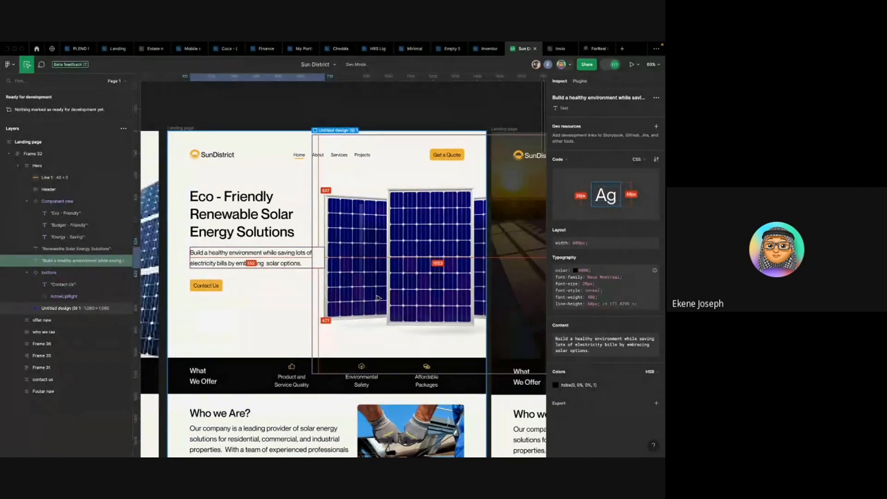
scroll(378, 299, "down", 5)
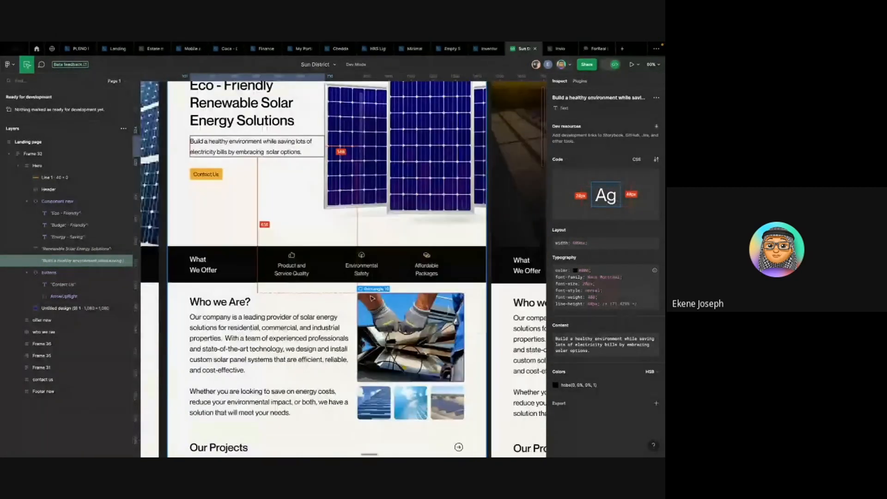
key("ctrl+Left")
key("ctrl+Right")
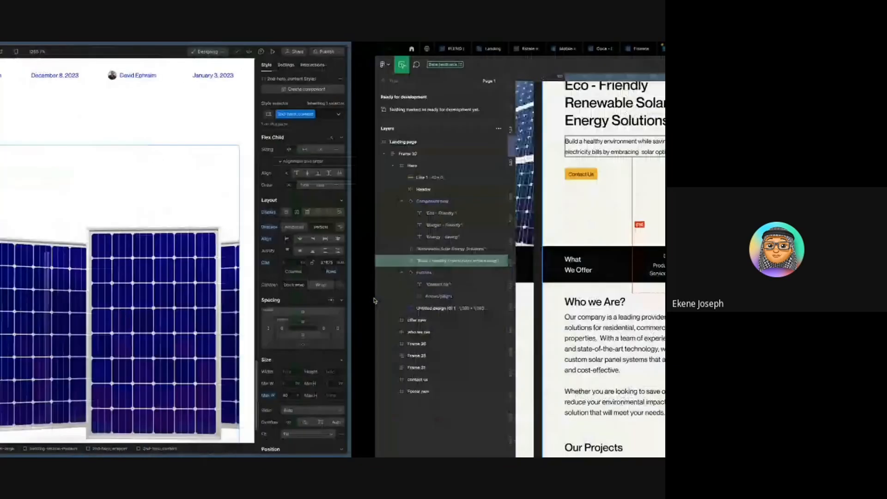
scroll(513, 294, "down", 5)
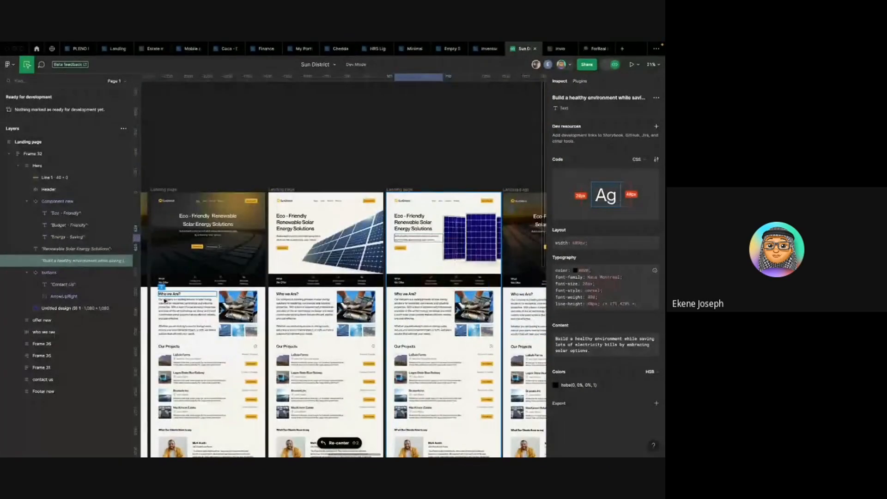
scroll(178, 298, "up", 5)
scroll(180, 298, "up", 3)
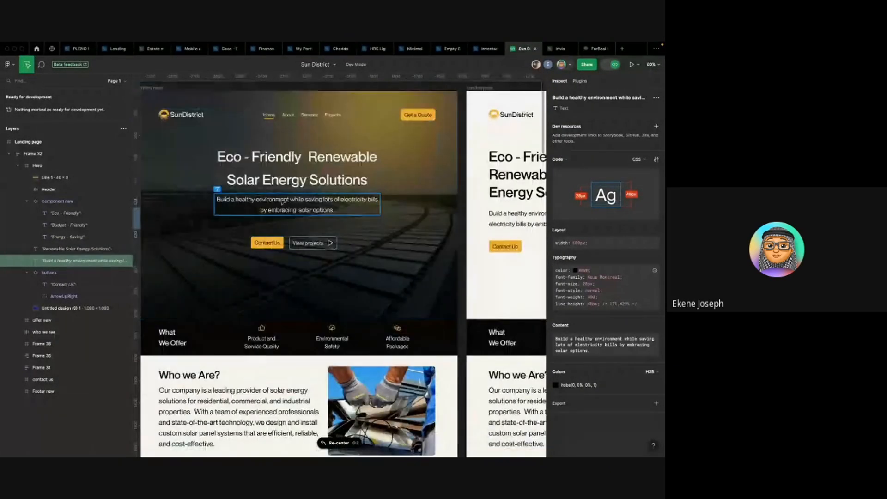
left_click(220, 198)
scroll(302, 284, "down", 3)
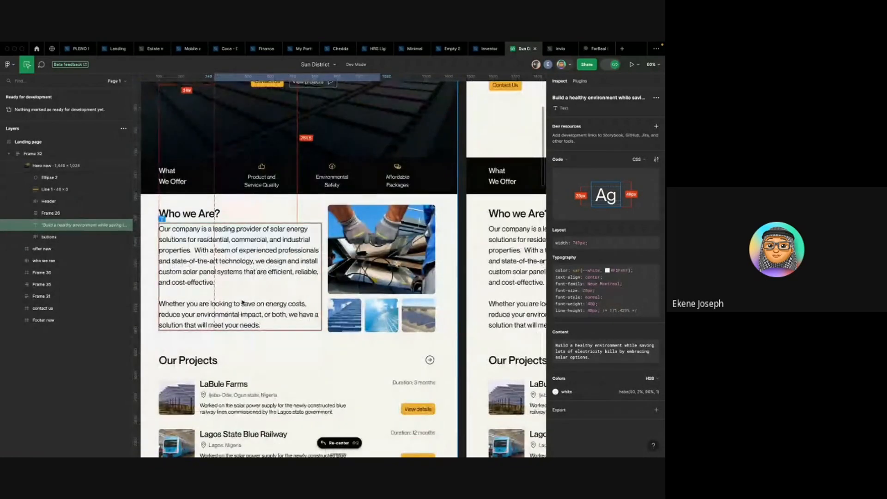
scroll(242, 290, "up", 3)
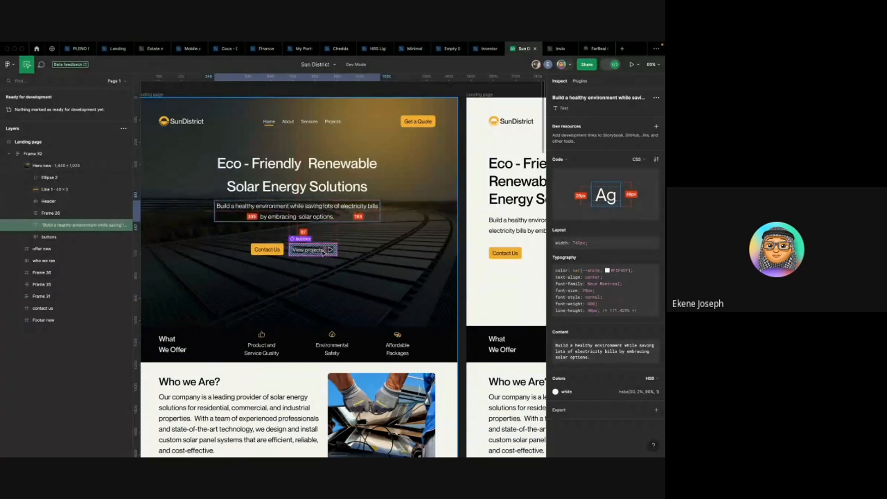
scroll(329, 250, "down", 3)
left_click(250, 252)
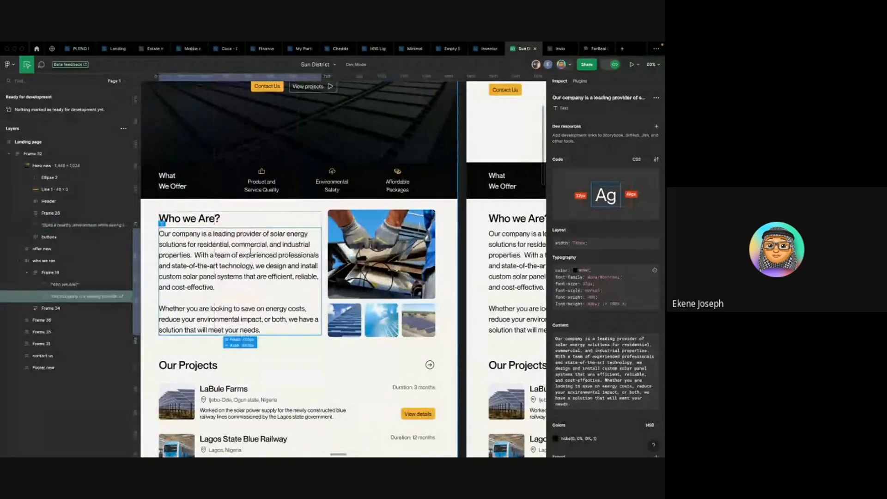
scroll(253, 251, "down", 2)
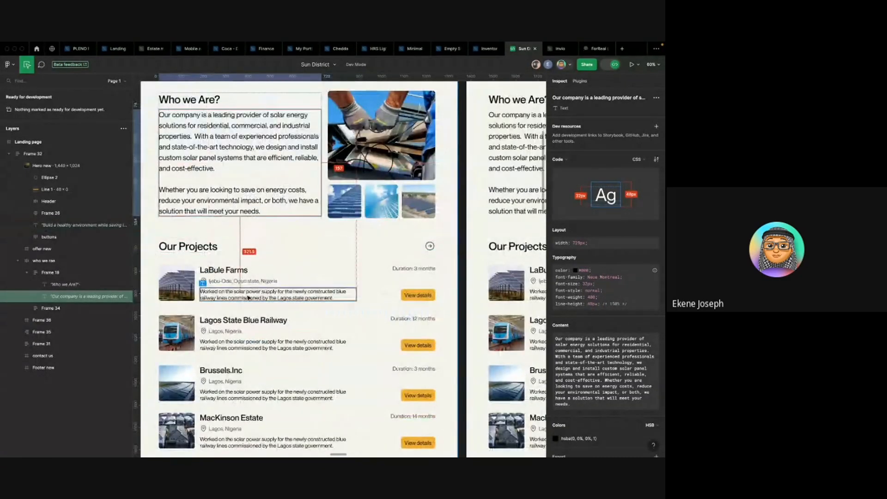
left_click(246, 296)
key("alt+Tab")
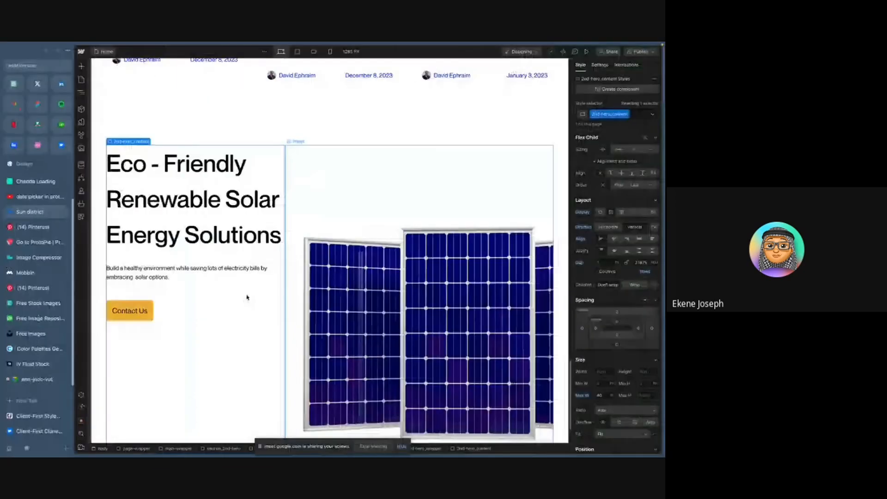
- Select the paragraph and give it a new class named 2nd-hero_text-28
left_click(157, 276)
key("z")
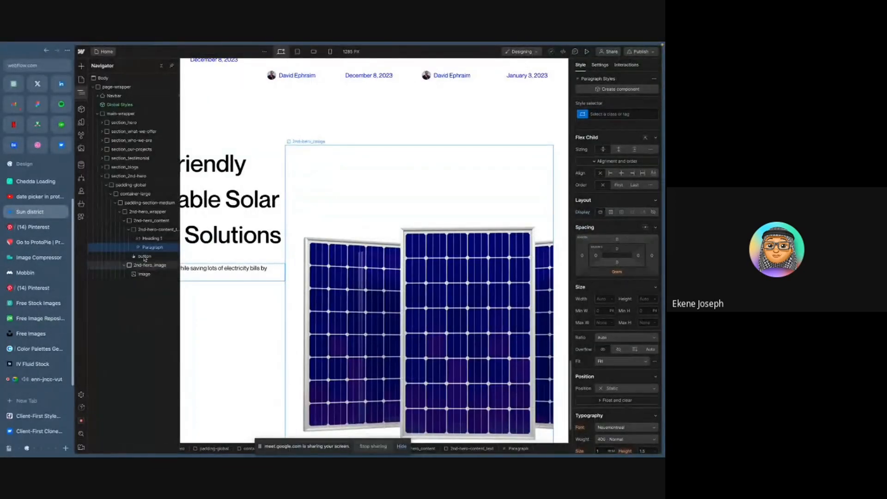
left_click(607, 113)
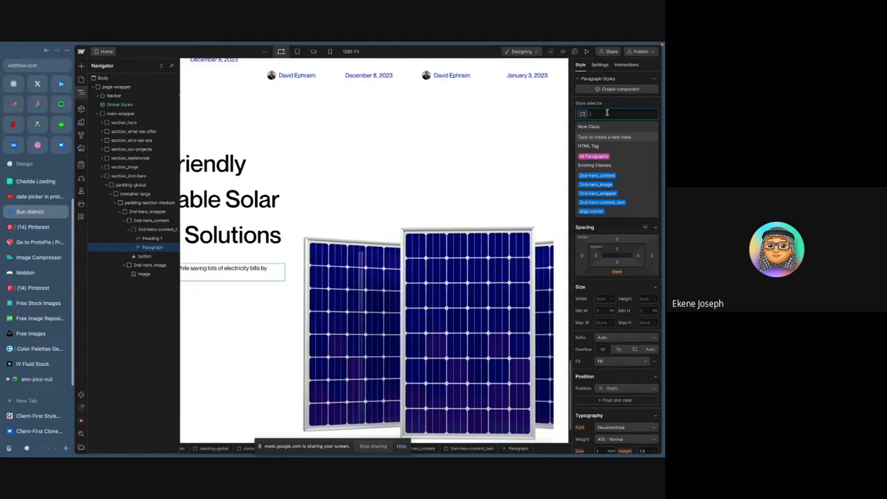
type("2nd-hero")
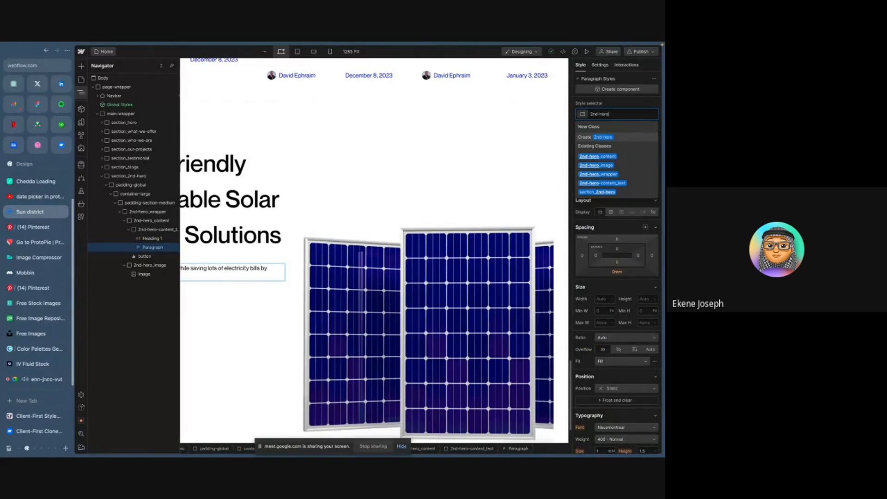
type("_")
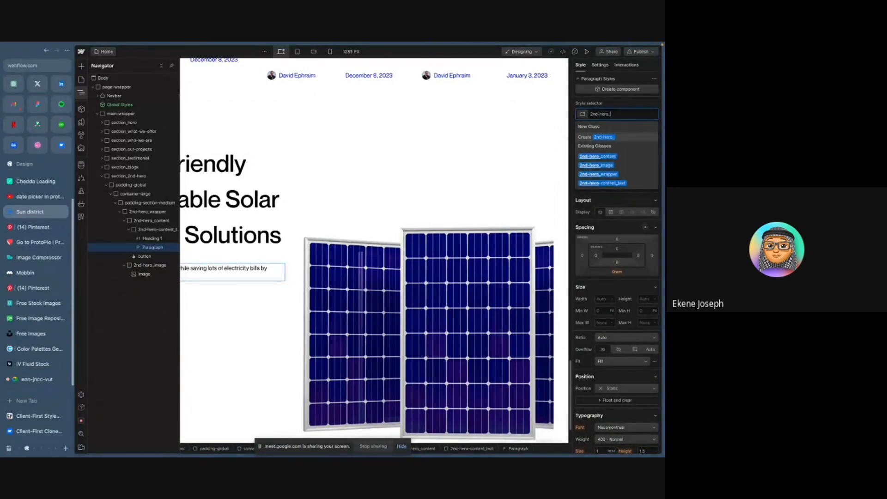
type("text")
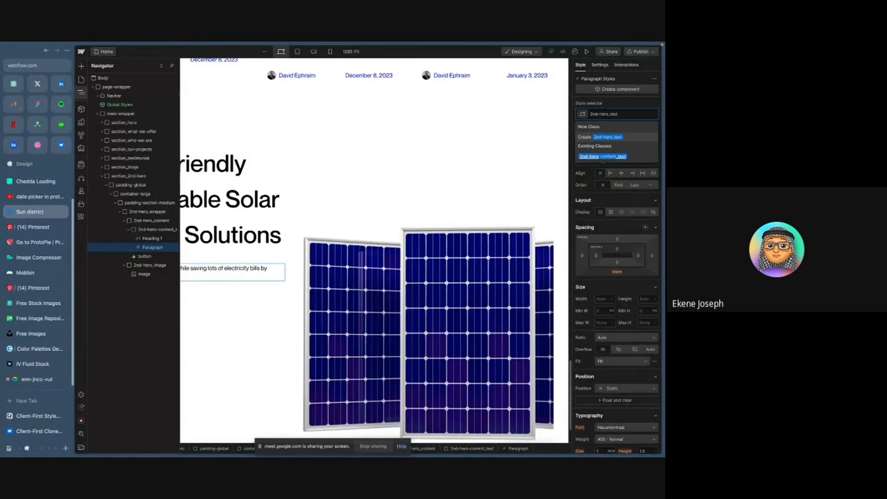
type("28")
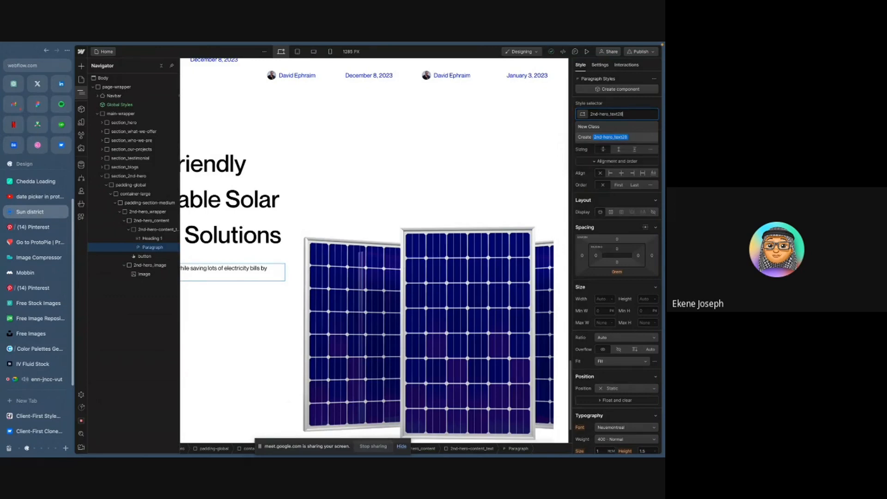
type("-")
key("Return")
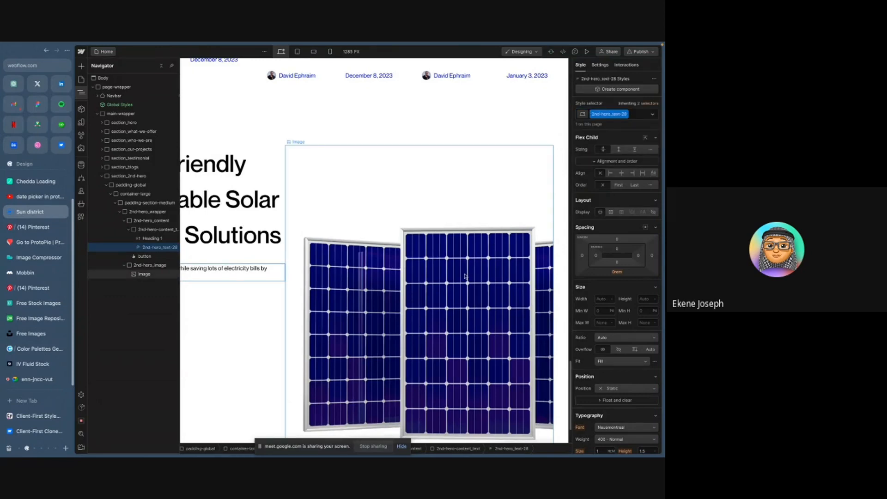
- Set the paragraph's font size to 28/16 rem
scroll(644, 292, "down", 3)
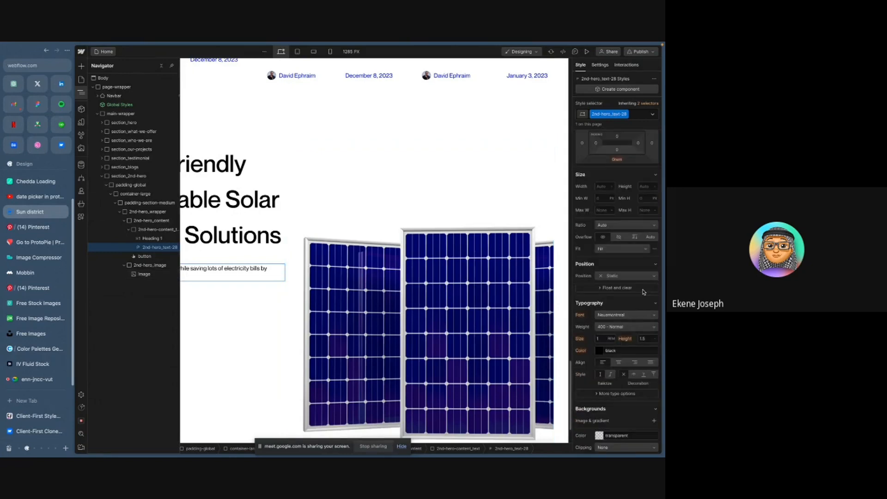
left_click(599, 337)
type("28/16rem")
key("Return")
- Check the Figma paragraph's line height and set the paragraph's line height to match it
key("ctrl+Right")
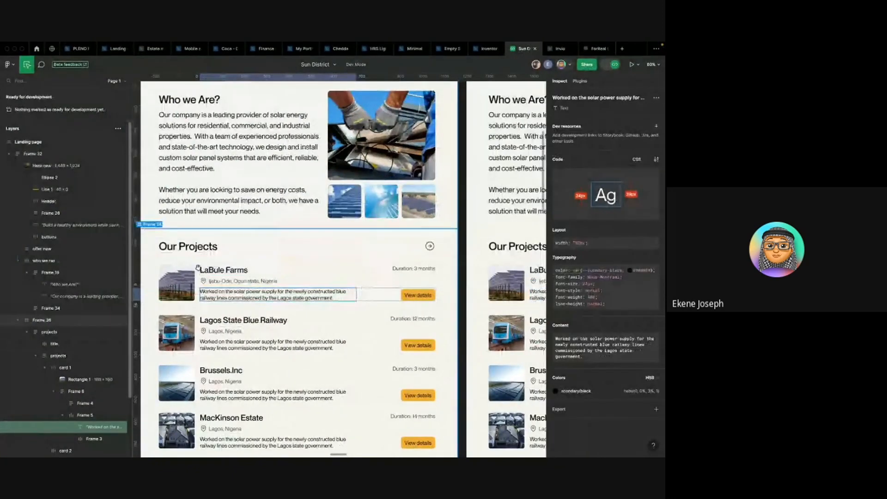
scroll(193, 268, "down", 10)
scroll(396, 219, "up", 5)
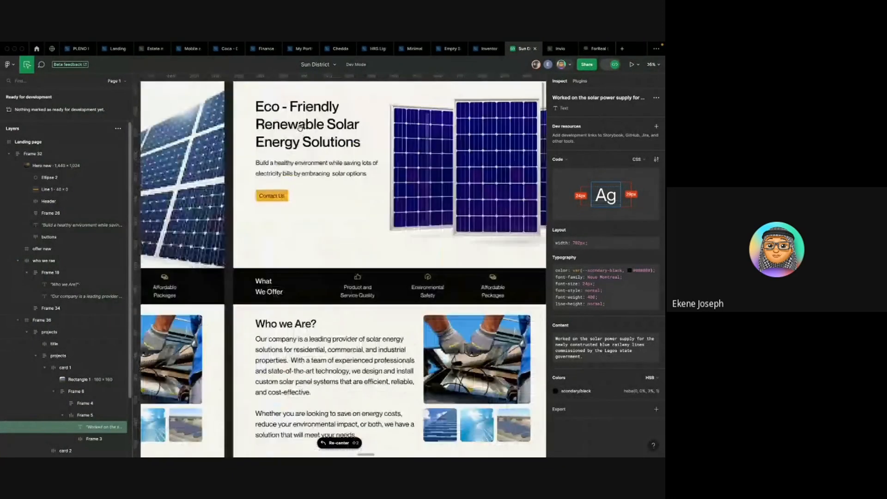
left_click(319, 168)
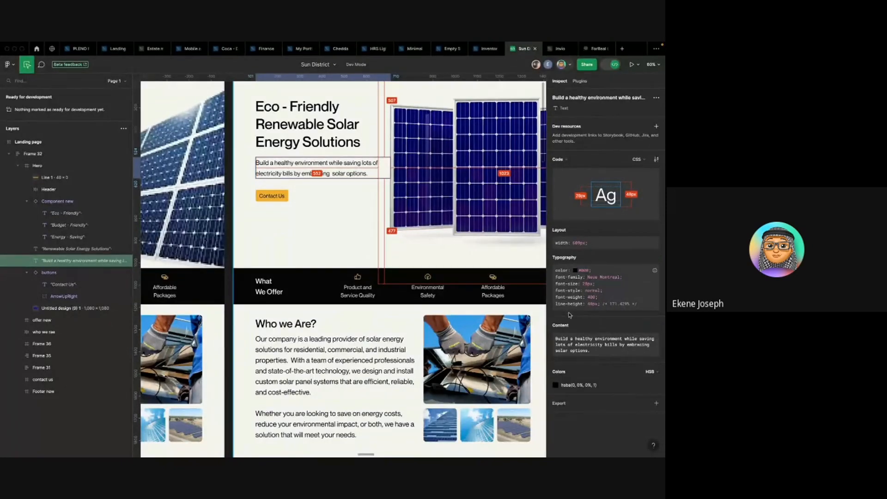
key("ctrl+Left")
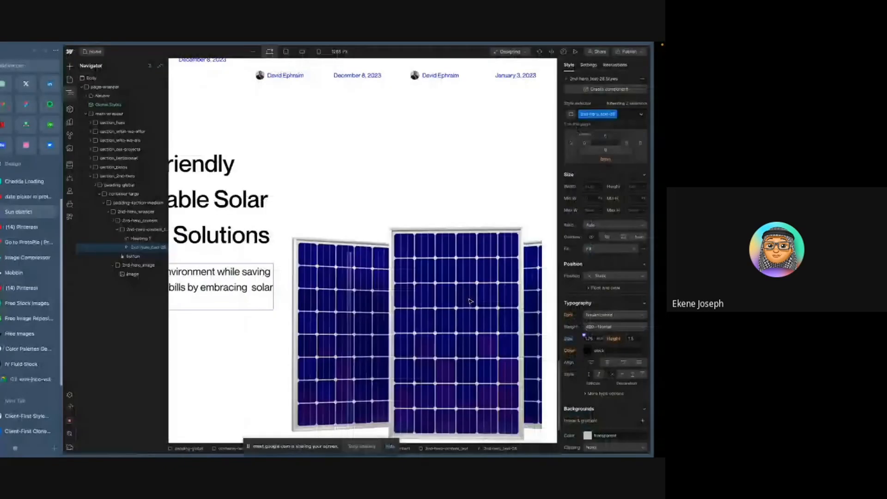
left_click(646, 339)
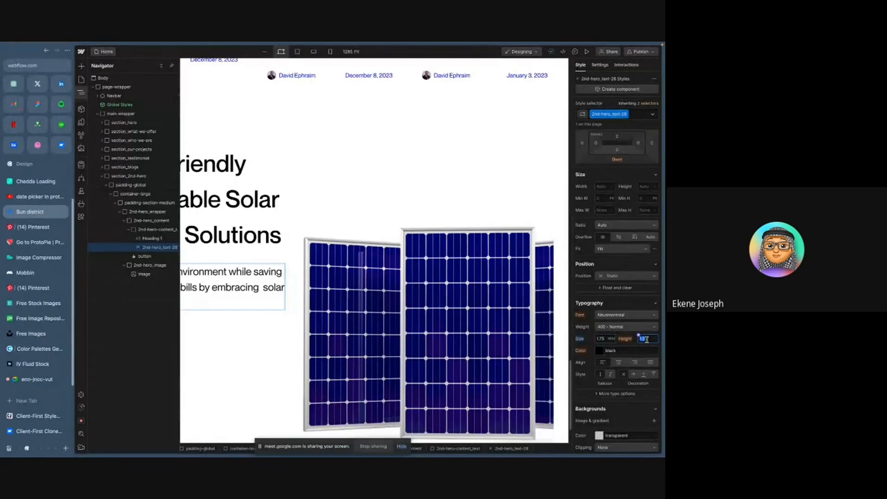
type("483")
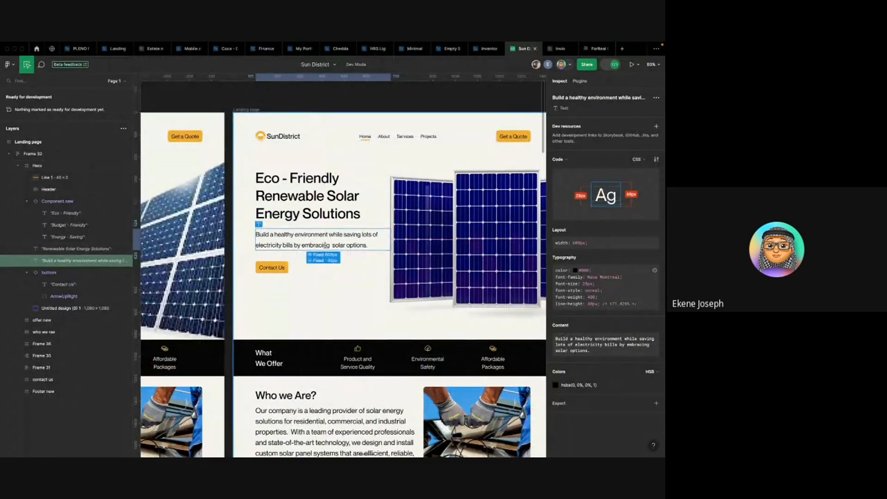
- Select the second hero's image wrapper in the Navigator and compare it with the hero image in the Figma design
key("ctrl+Left")
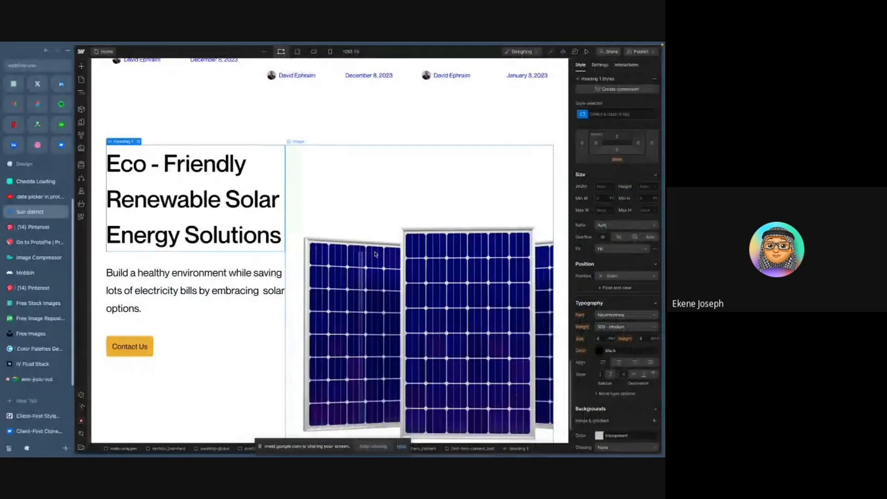
left_click(376, 254)
key("z")
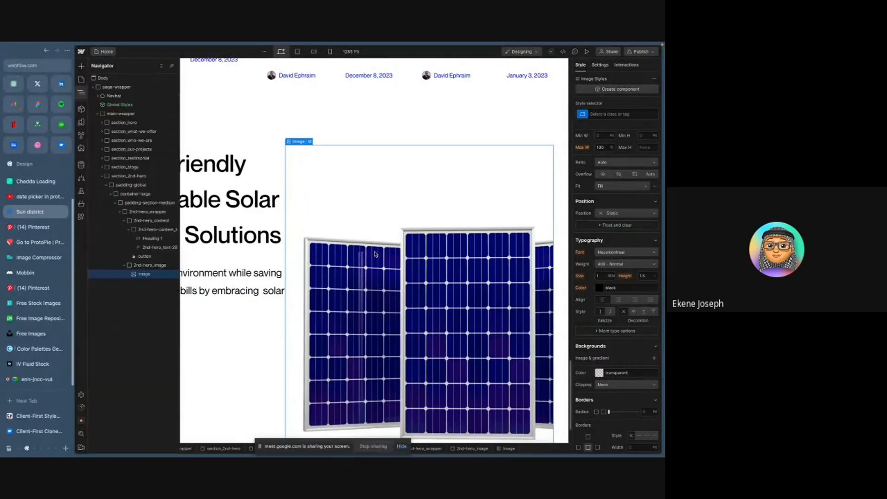
left_click(145, 266)
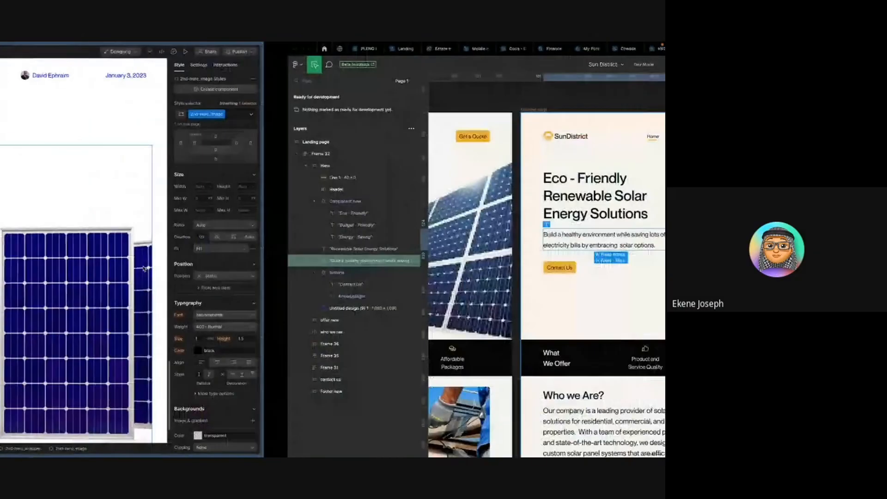
scroll(363, 233, "right", 2)
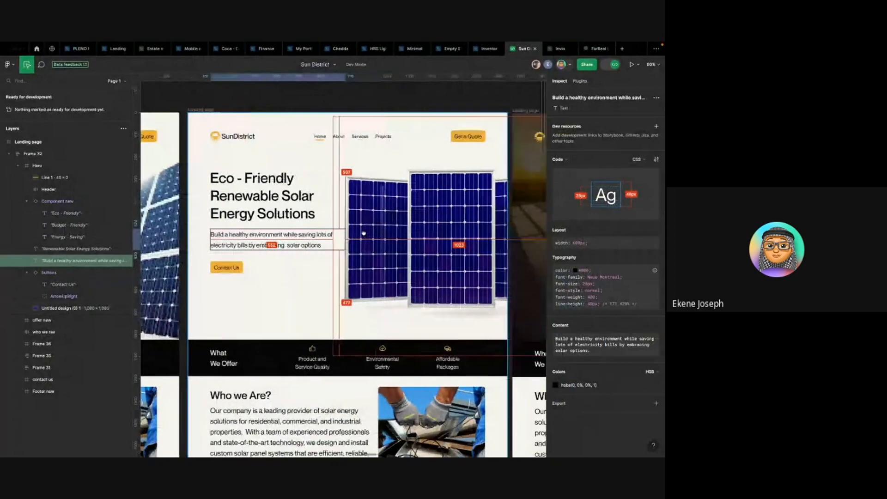
scroll(363, 233, "left", 1)
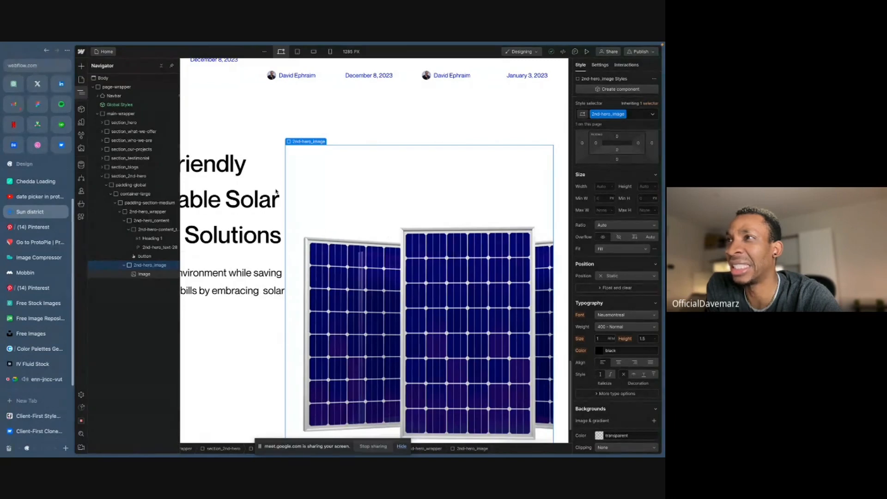
- Pin the Navigator panel open and hide the browser sidebar to widen the Webflow canvas
left_click(173, 67)
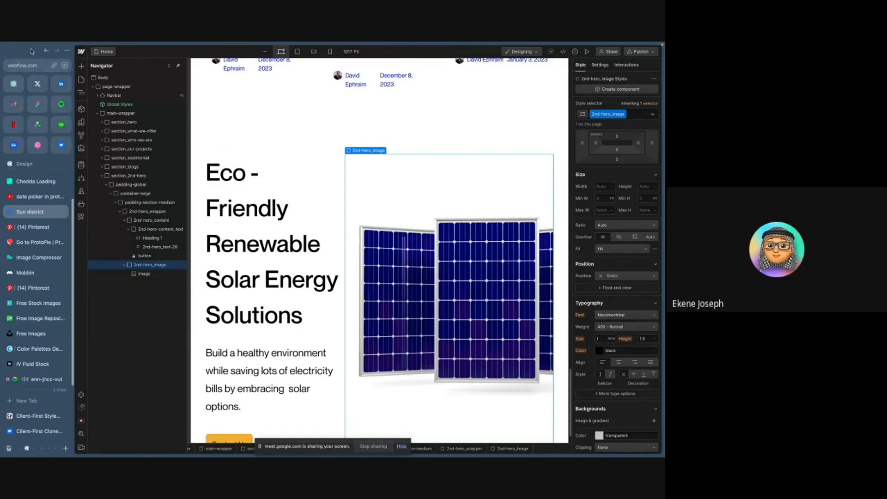
left_click(68, 52)
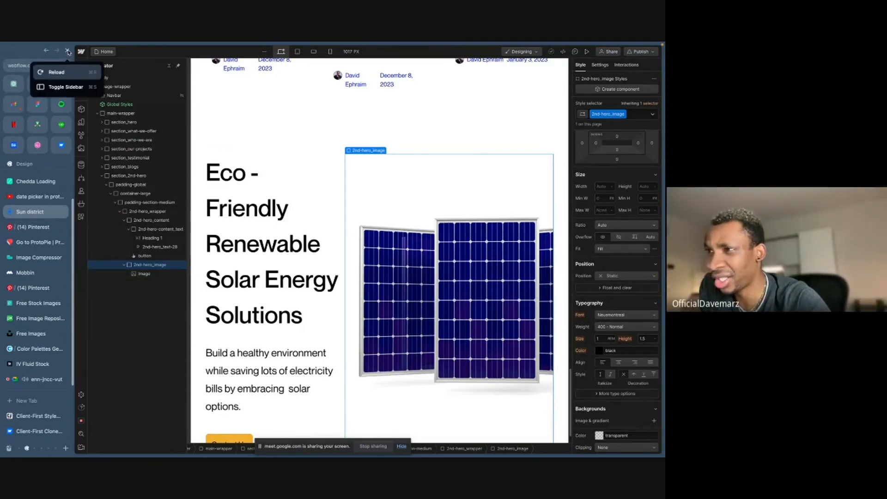
left_click(65, 86)
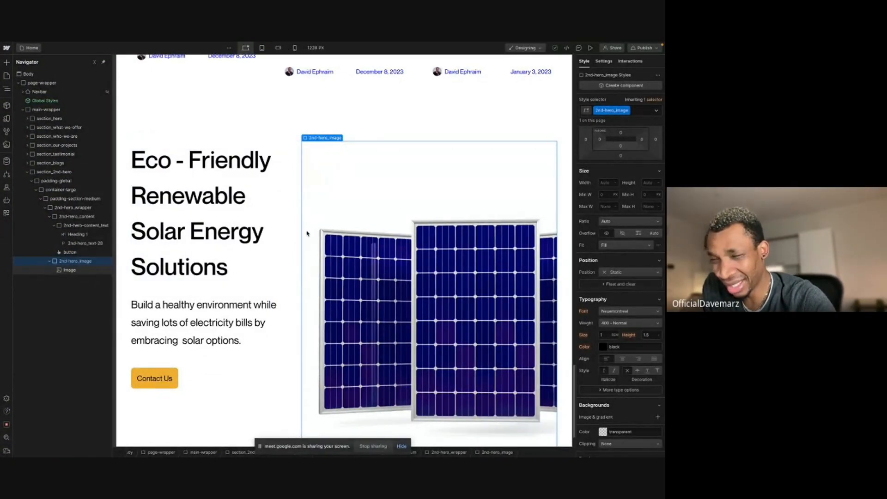
- Compare the Figma hero again, then select the 2nd-hero-content_text wrapper and examine its flex layout settings
key("ctrl+Right")
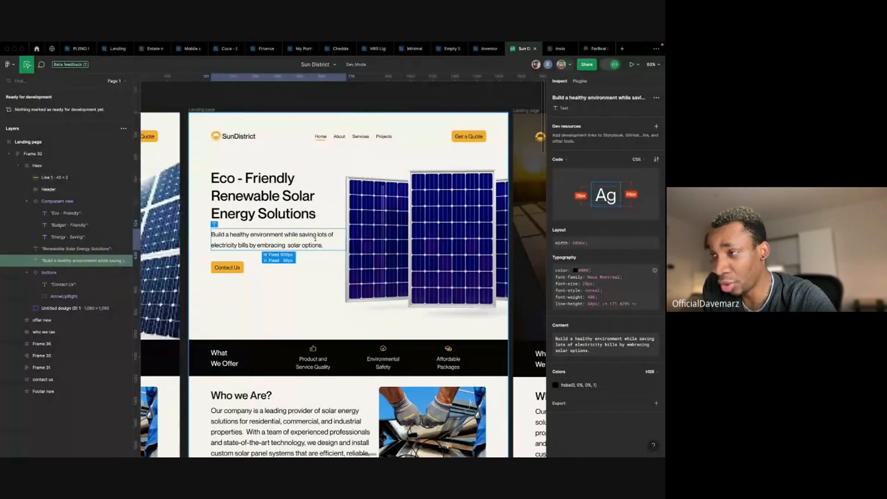
key("ctrl+Left")
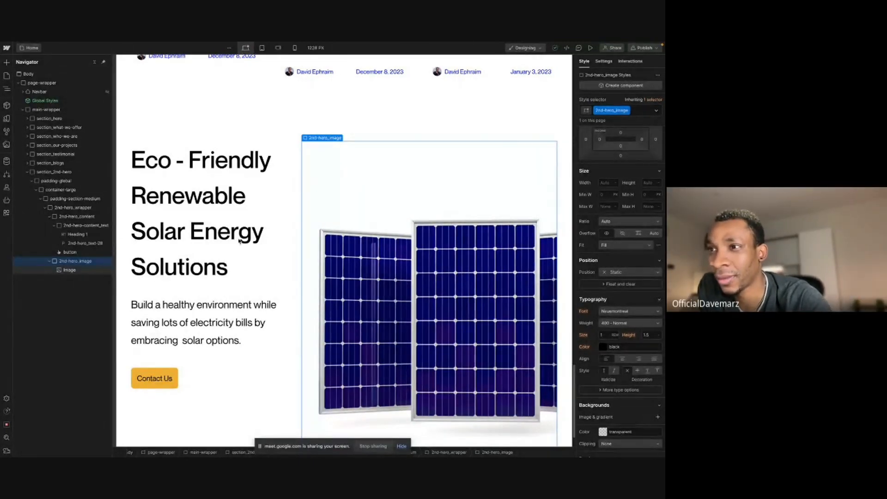
left_click(89, 226)
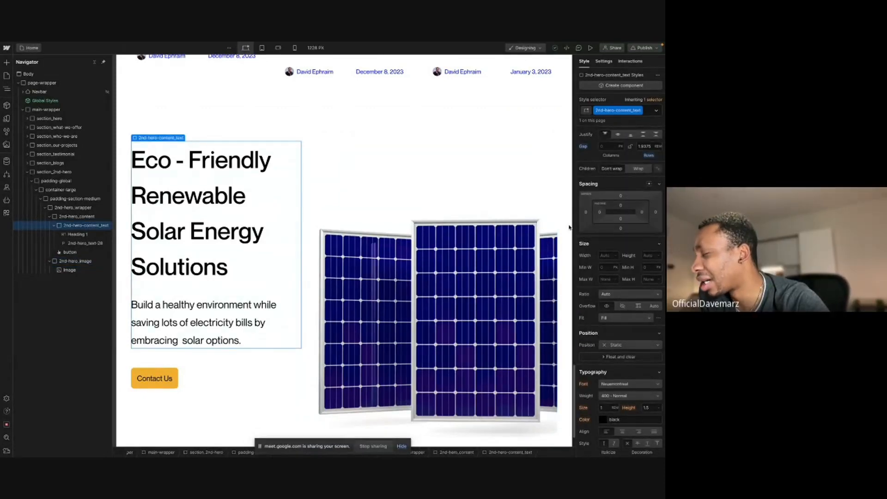
scroll(617, 263, "up", 3)
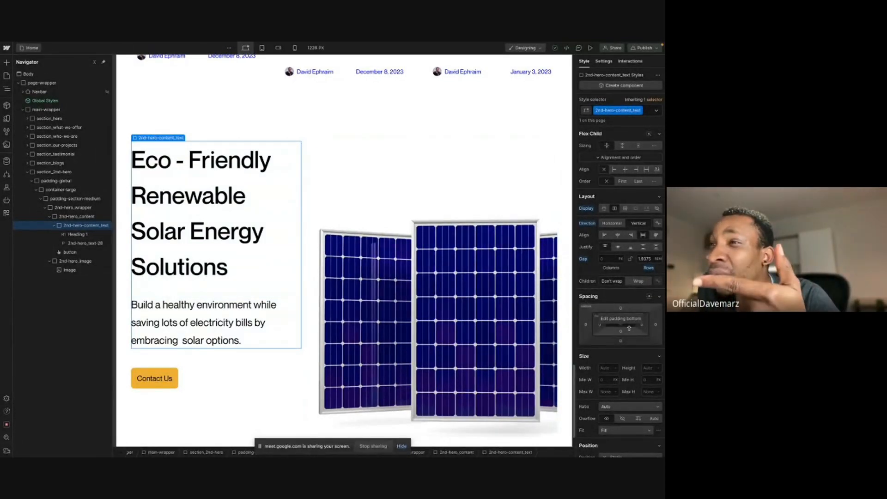
left_click(83, 217)
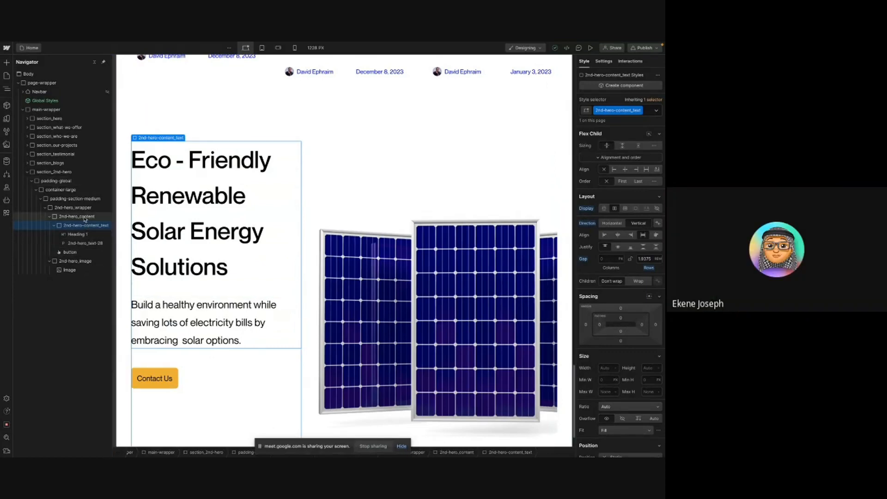
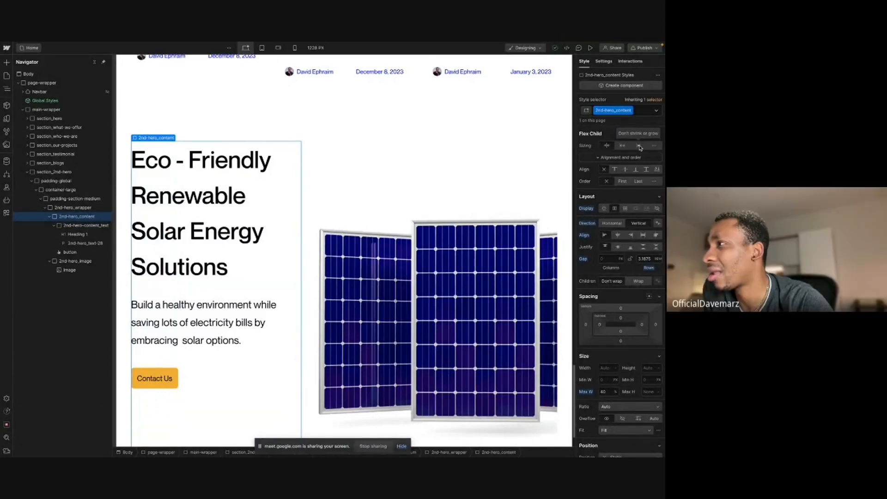
- Set the 2nd-hero_content wrapper's width to 40%, reset its maximum width, and try its flex child sizing options
left_click(639, 146)
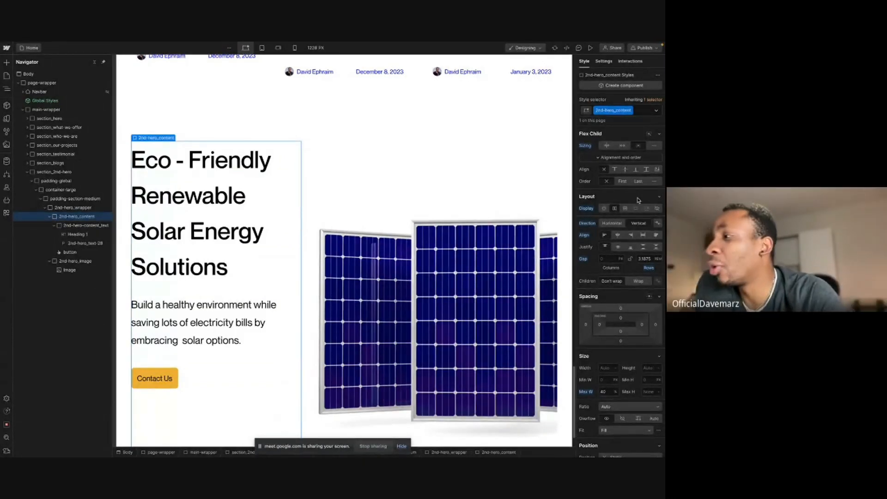
left_click(606, 391)
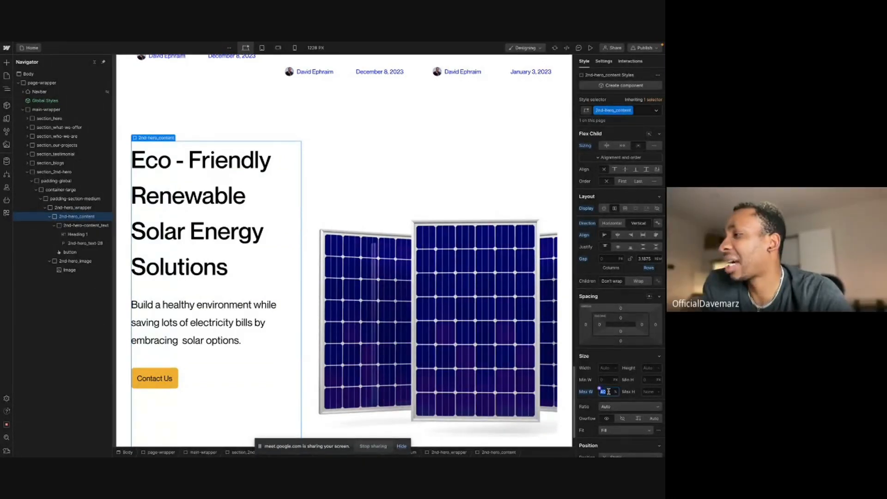
left_click(605, 369)
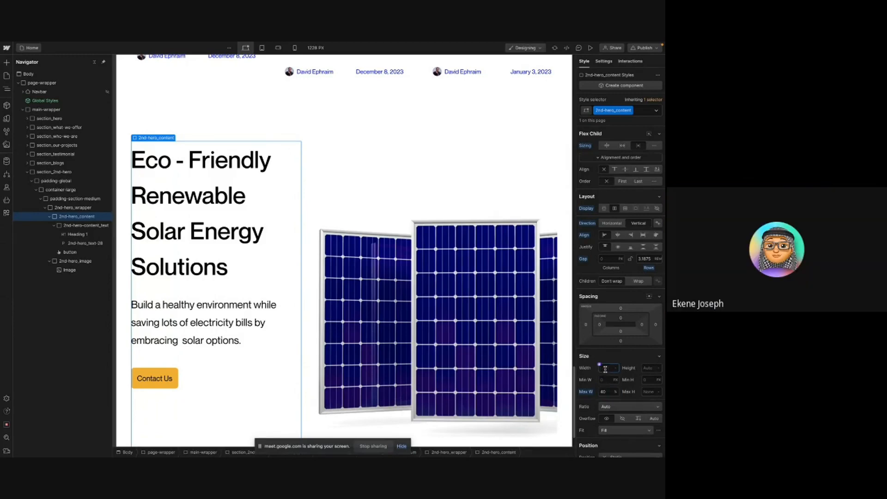
key("Return")
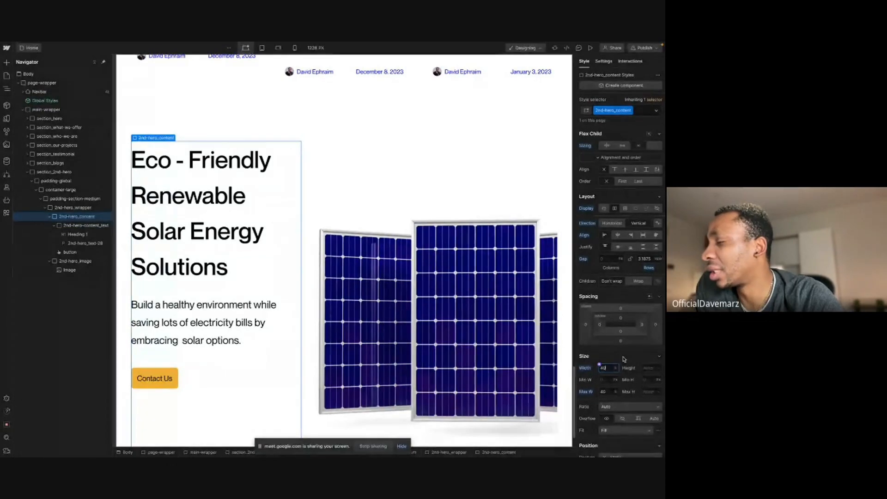
left_click(587, 393, "alt")
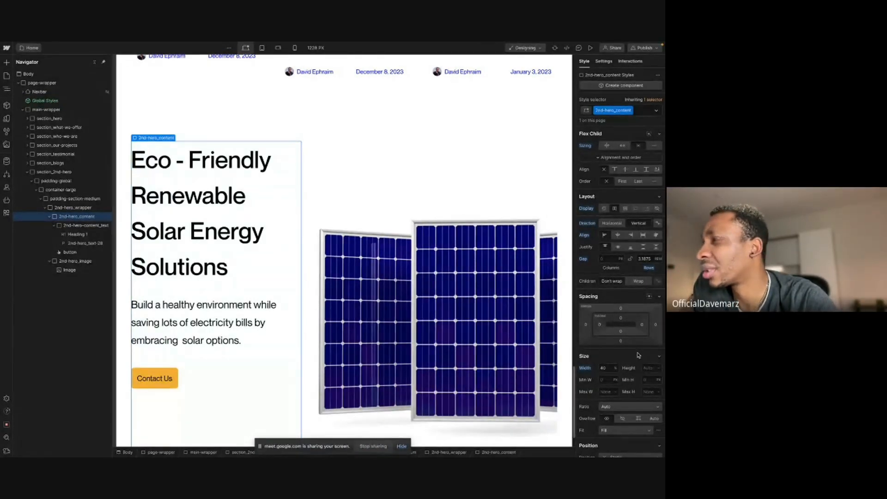
left_click(623, 146)
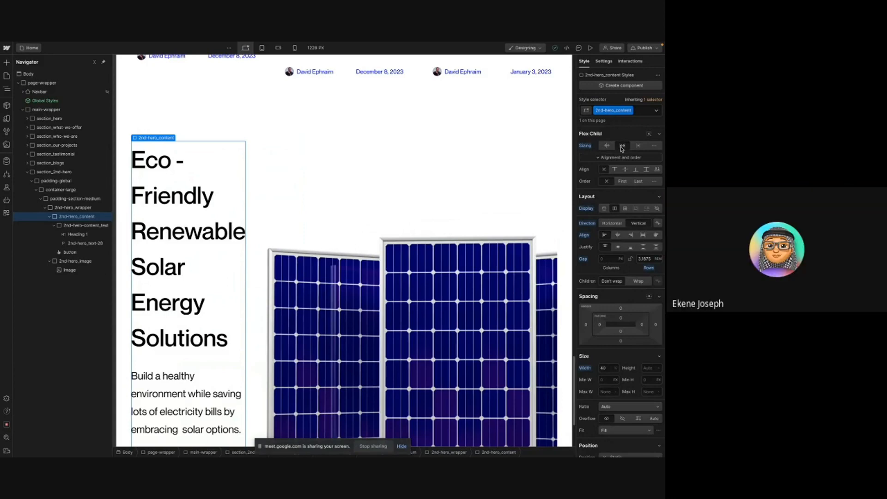
left_click(638, 146)
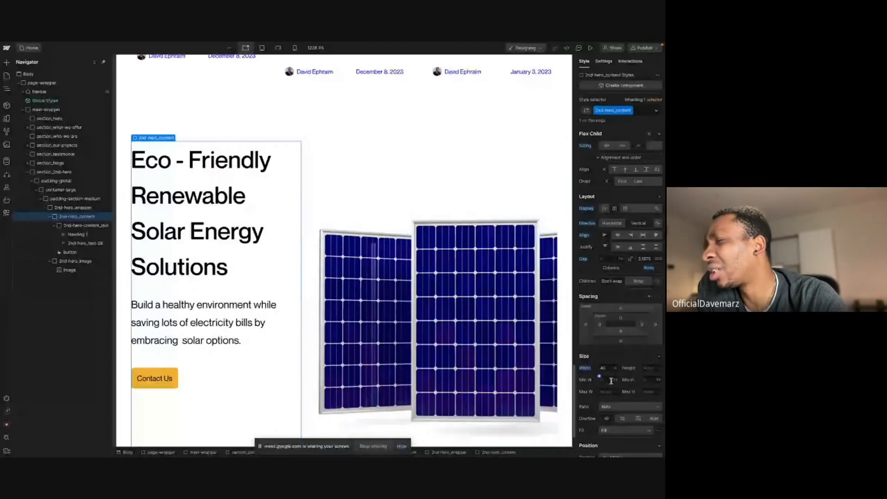
- Select the hero image on the canvas and examine its style settings
left_click(450, 264)
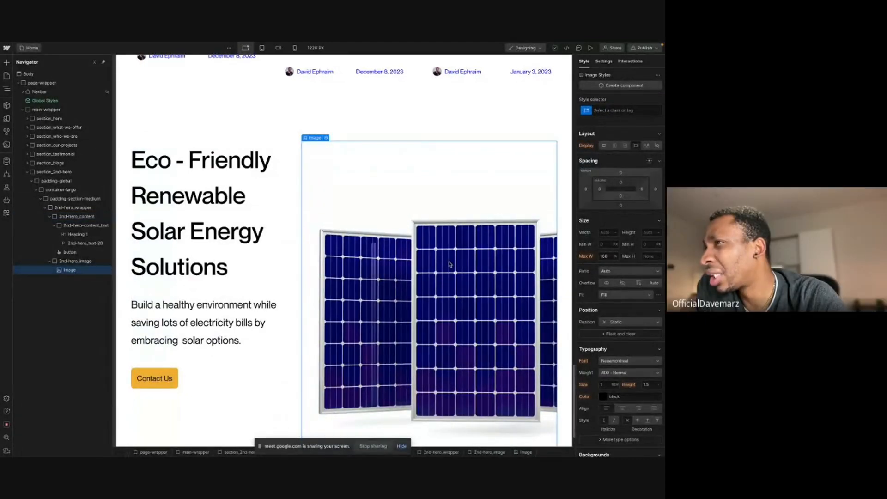
scroll(593, 296, "down", 3)
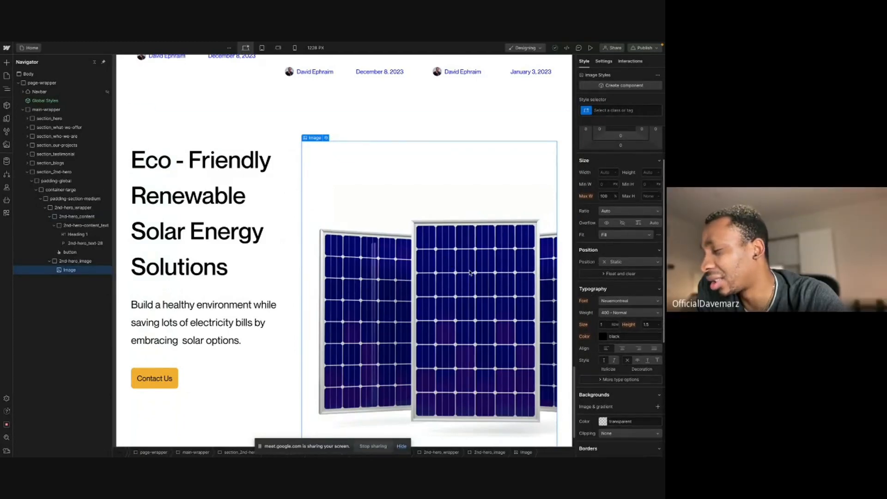
scroll(470, 272, "down", 1)
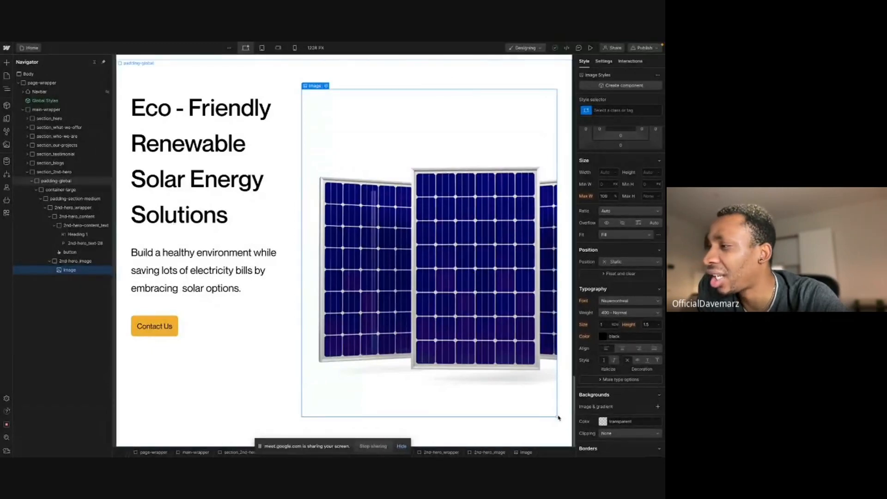
left_click_drag(557, 417, 512, 373)
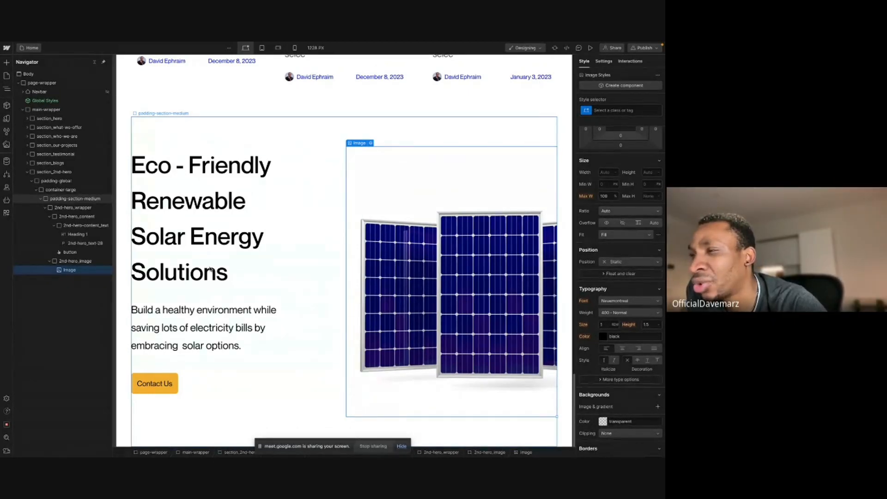
- Set the 2nd-hero_content wrapper's width to 45% and compare the result with the Figma hero
left_click(80, 217)
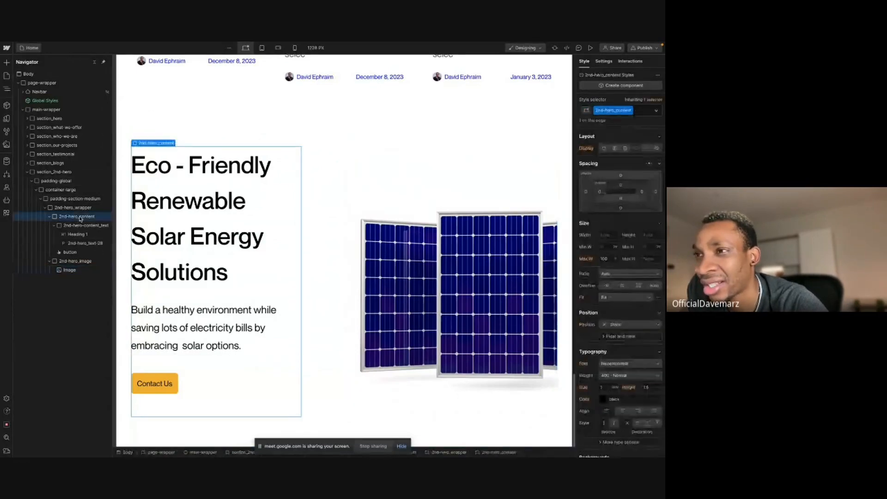
left_click(601, 296)
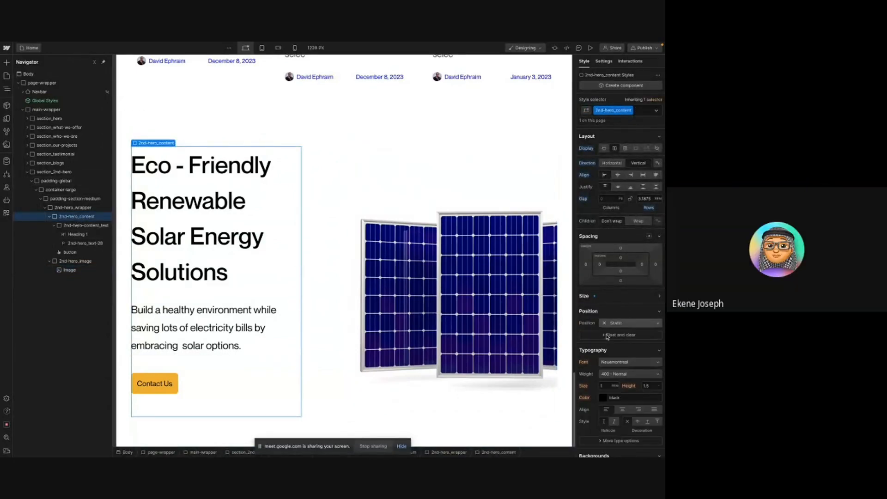
left_click(600, 297)
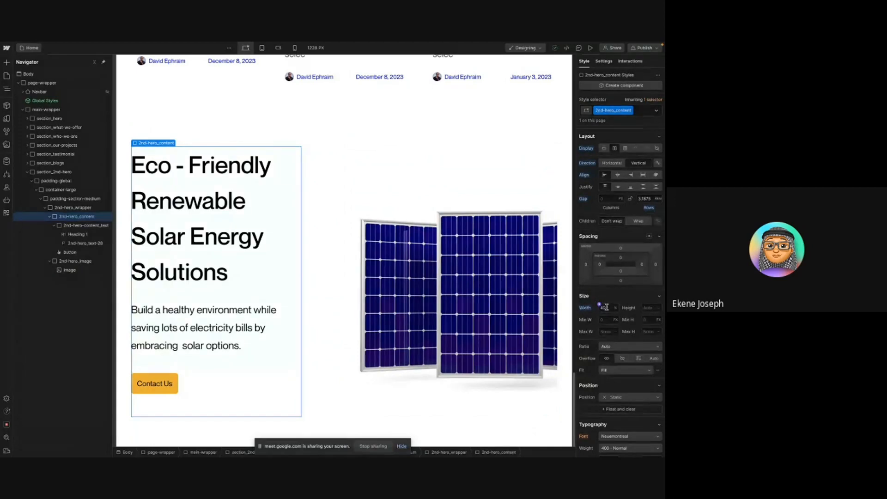
type("45")
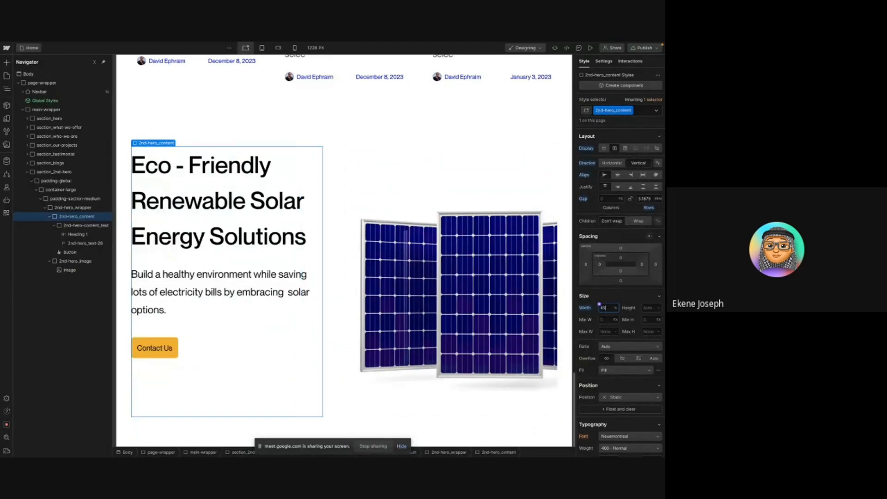
key("ctrl+Right")
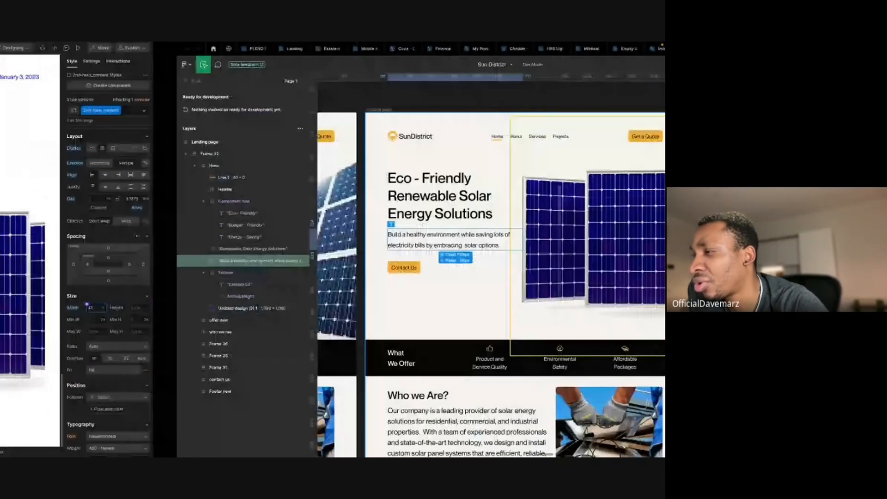
key("ctrl+Left")
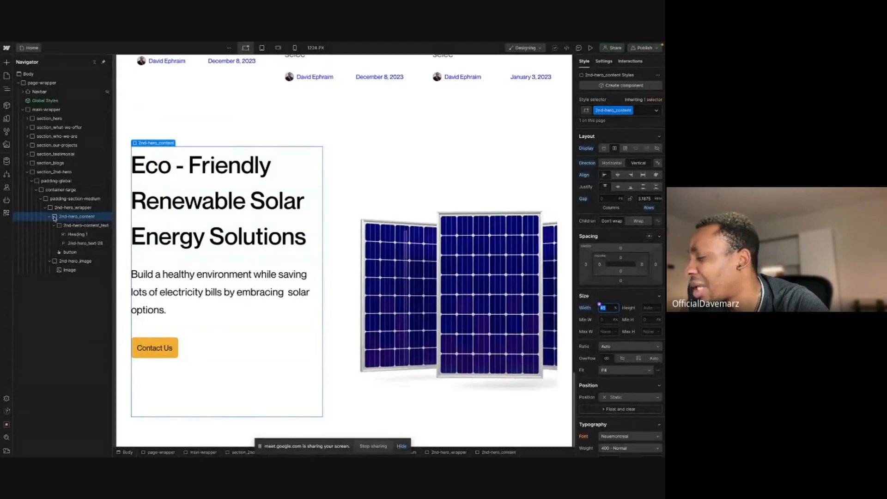
- Set the 2nd-hero_image wrapper's position to Absolute
left_click(50, 216)
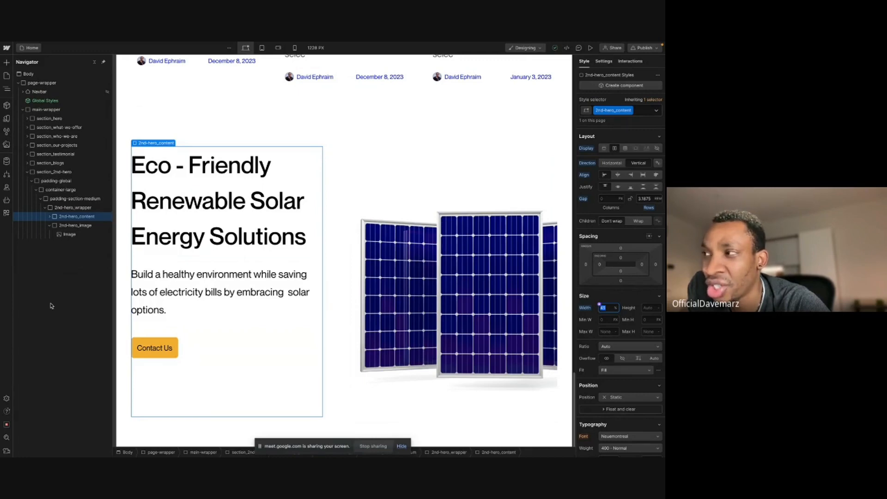
left_click(74, 226)
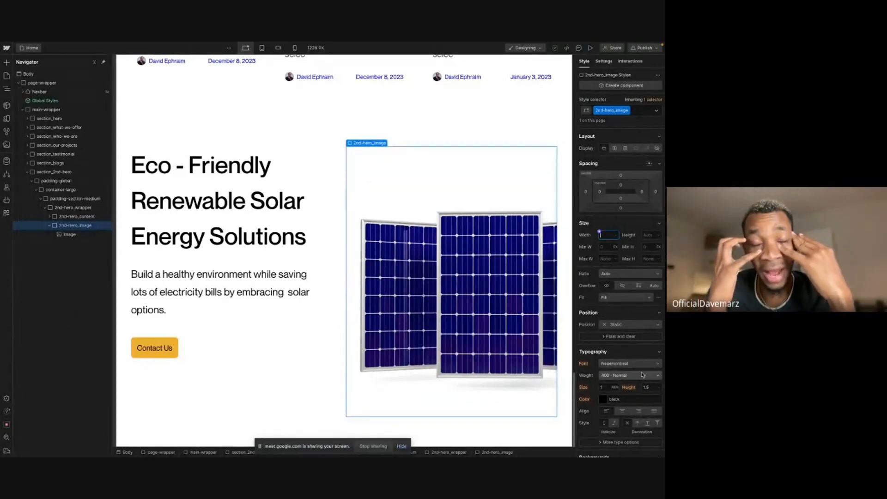
left_click(614, 324)
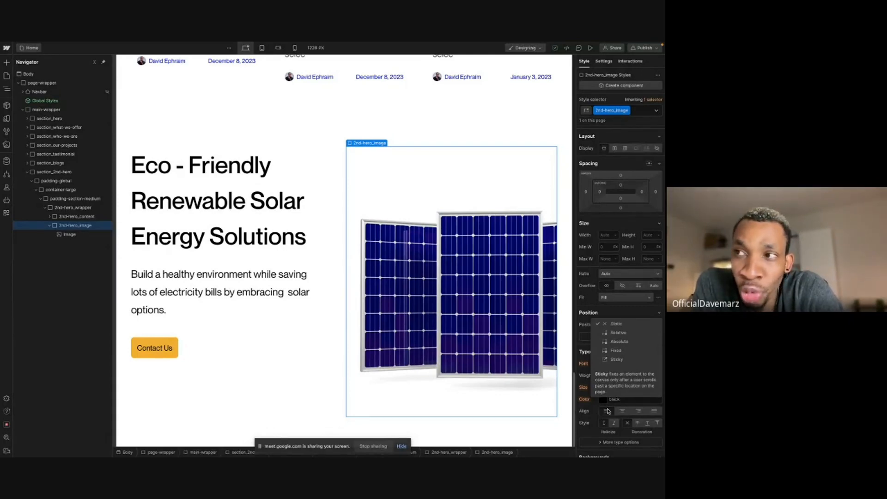
left_click(619, 342)
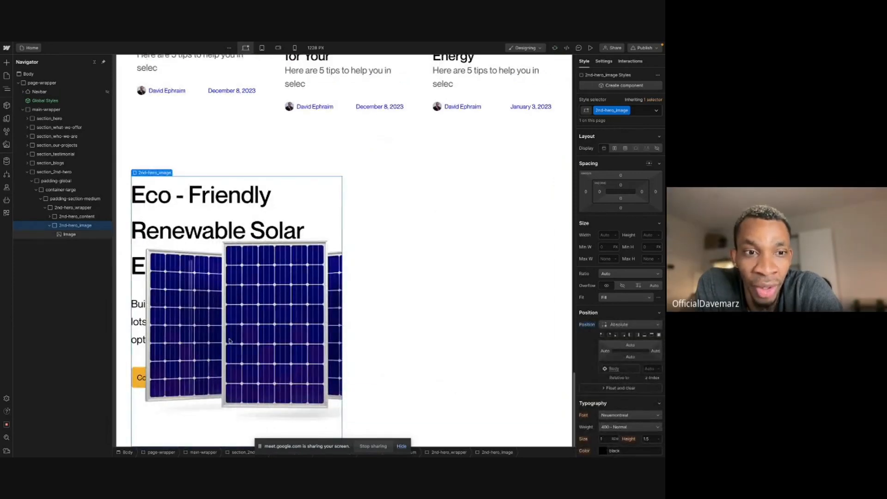
left_click(74, 207)
left_click(628, 334)
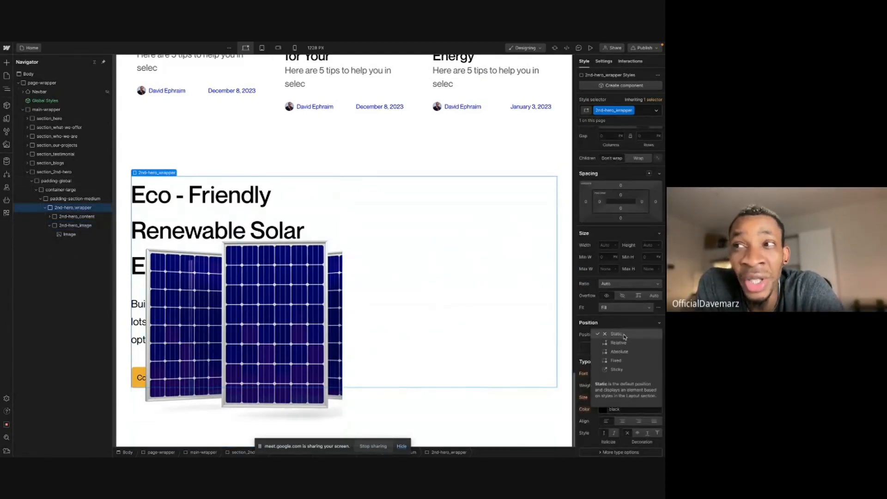
left_click(626, 345)
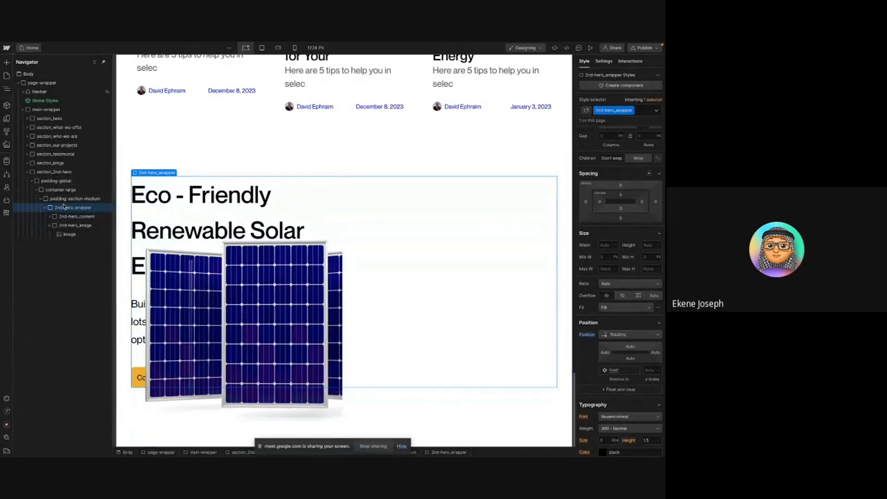
left_click(613, 337)
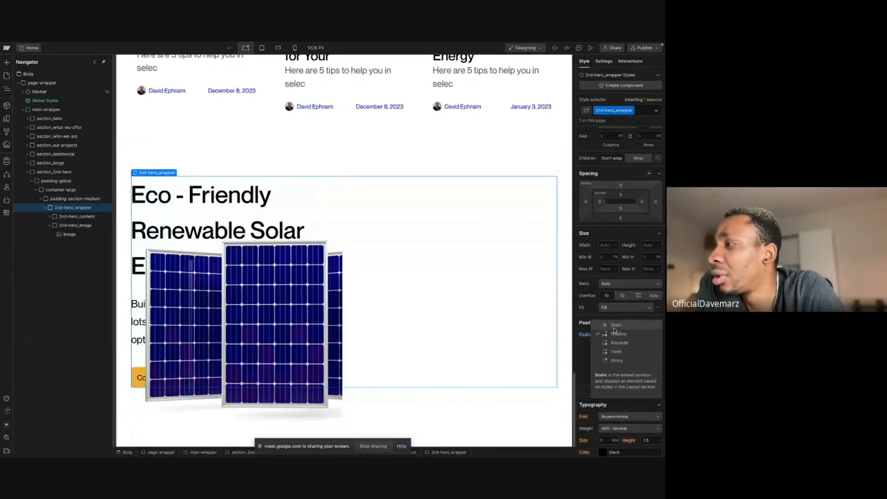
left_click(615, 326)
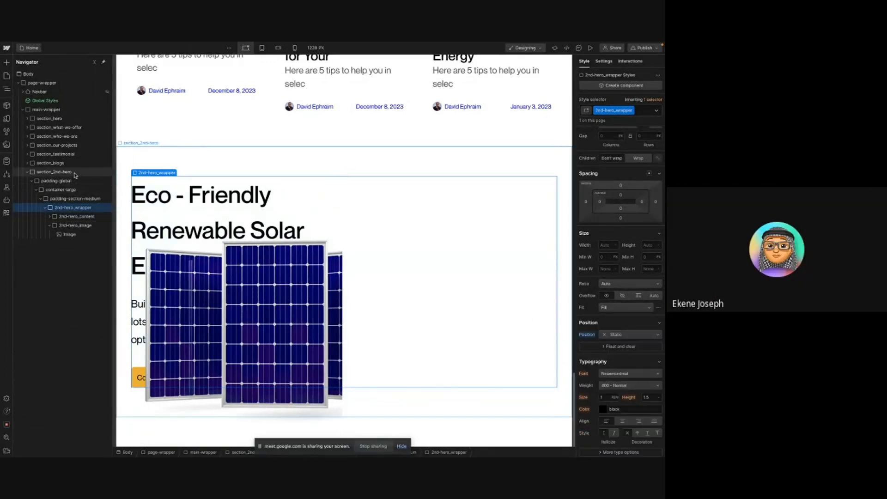
- Set the section_2nd-hero's position to Relative
left_click(74, 172)
scroll(621, 278, "down", 2)
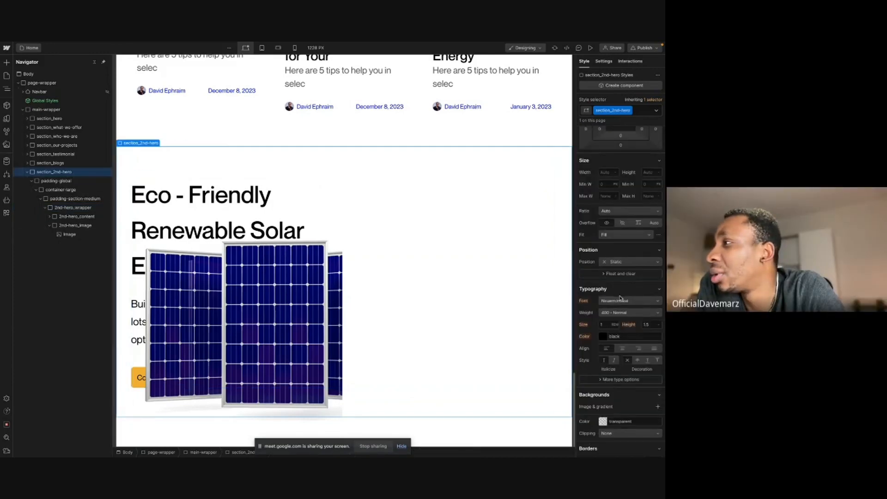
scroll(624, 360, "down", 4)
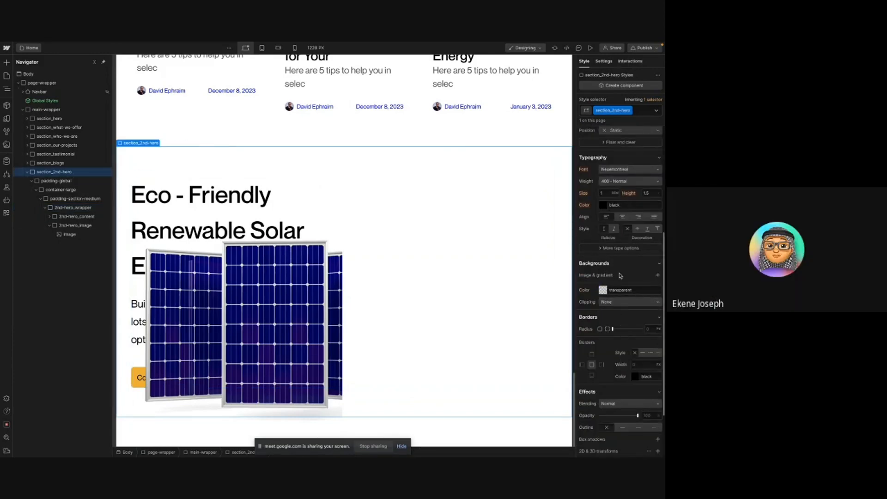
scroll(613, 375, "up", 2)
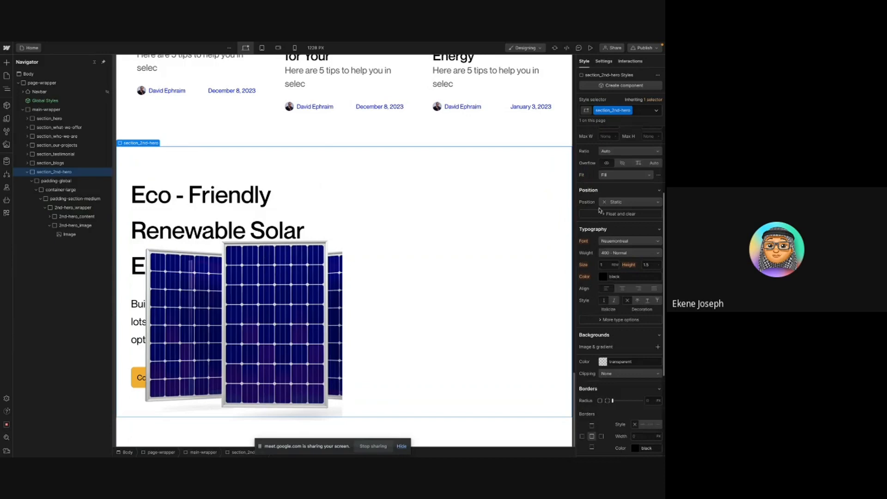
left_click(626, 203)
left_click(626, 213)
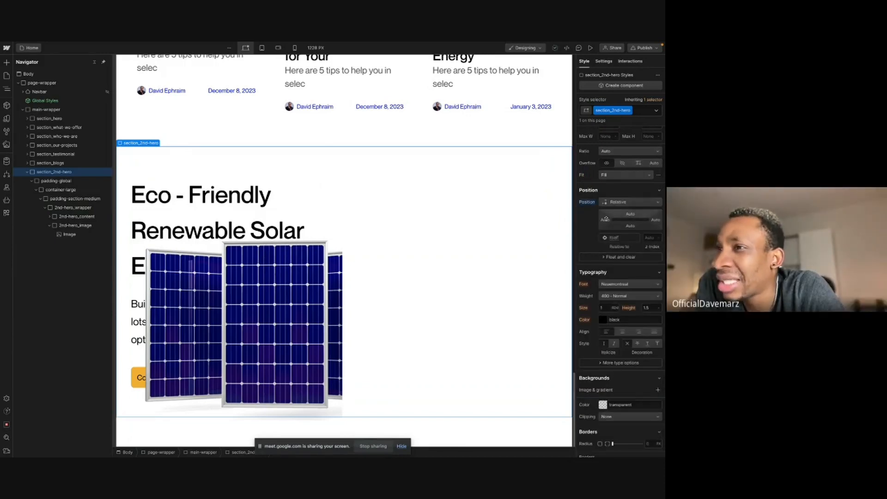
- Anchor the absolutely positioned 2nd-hero_image to the section's right side with a position preset
left_click(76, 225)
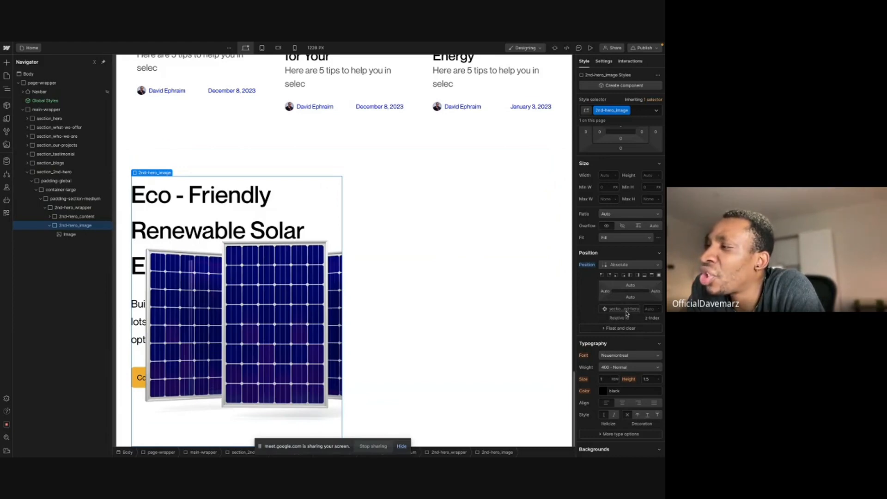
left_click(638, 275)
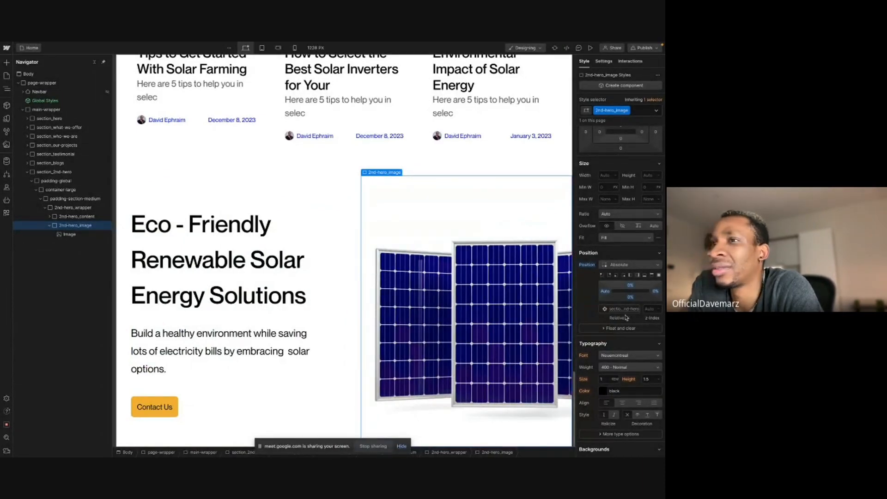
- Preview the page briefly, then publish the site to the staging domain
left_click(591, 48)
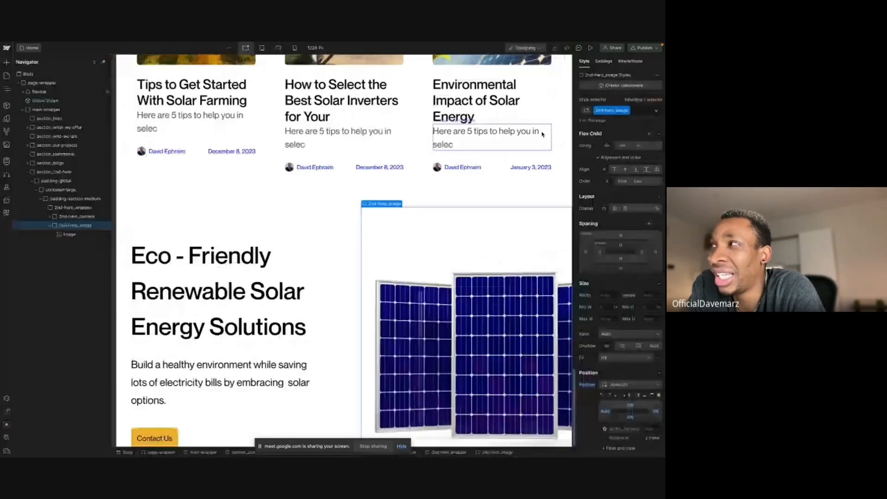
key("Escape")
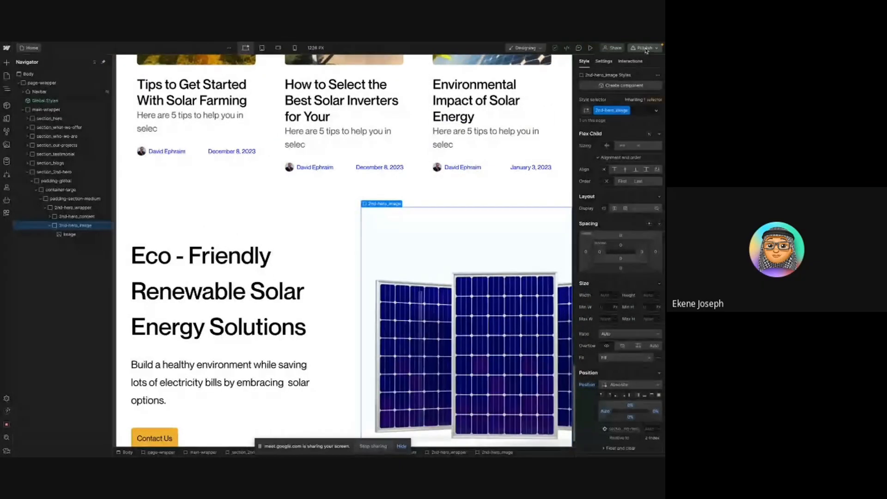
left_click(645, 48)
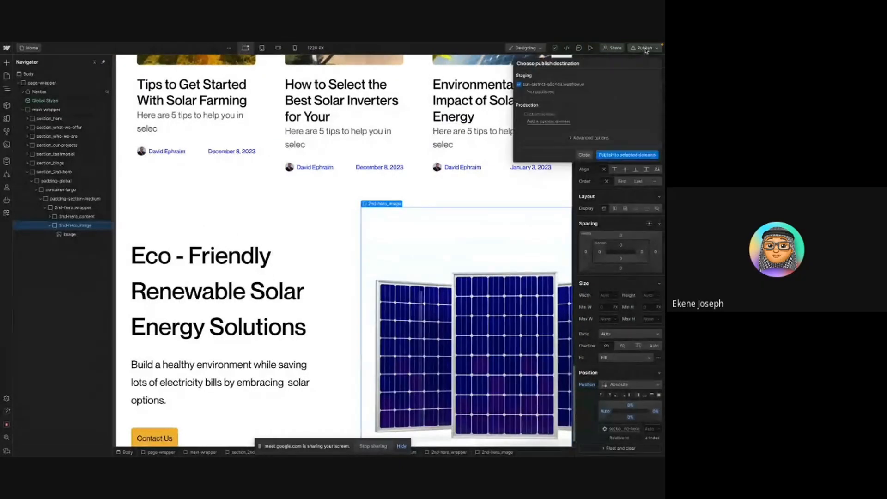
left_click(610, 156)
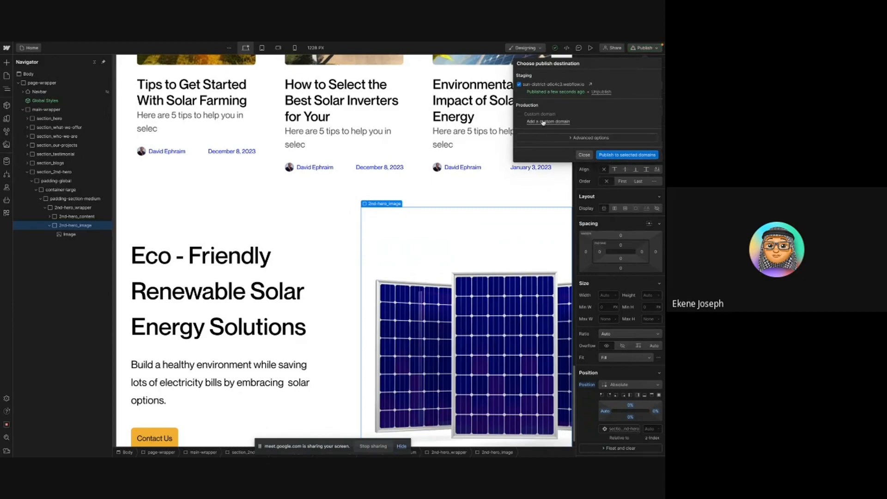
- Open the published staging site and scroll through it to review the second hero section, then return to the Designer
left_click(590, 84)
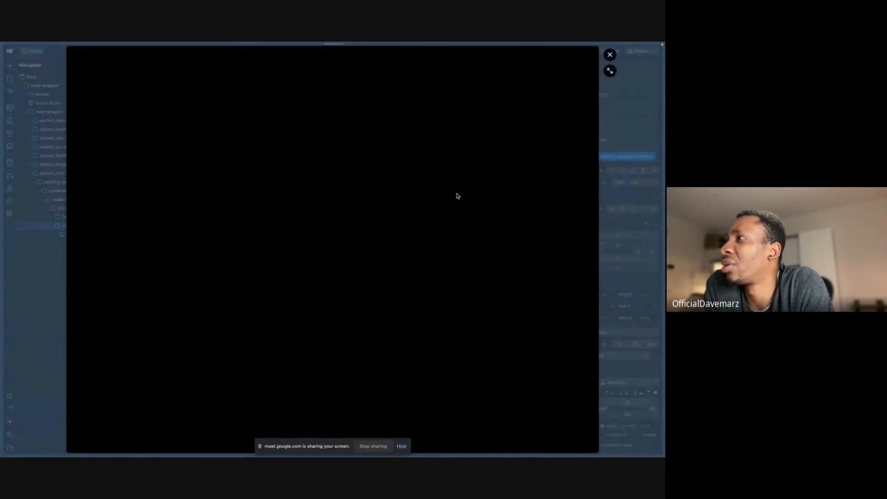
left_click(610, 71)
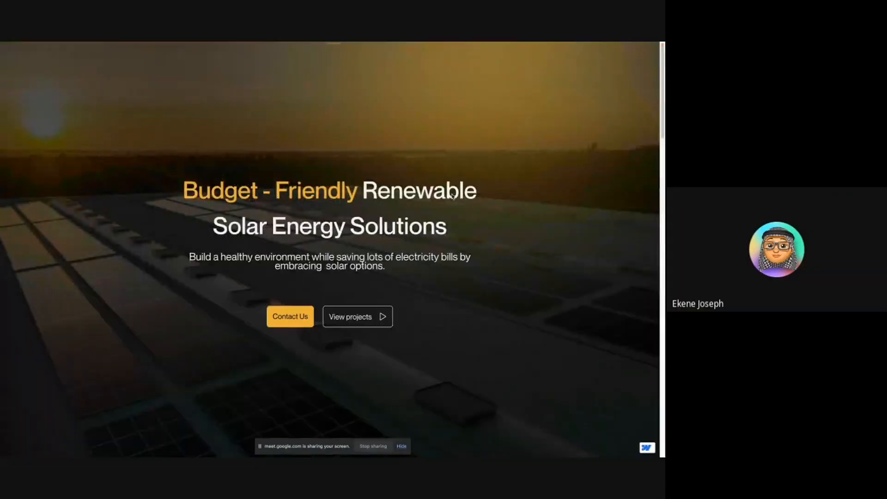
scroll(451, 203, "down", 3)
scroll(453, 209, "down", 8)
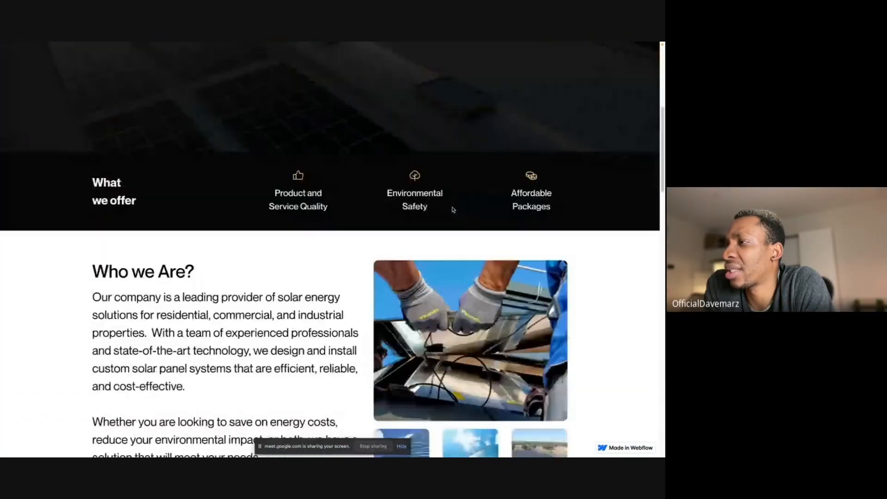
scroll(453, 209, "down", 8)
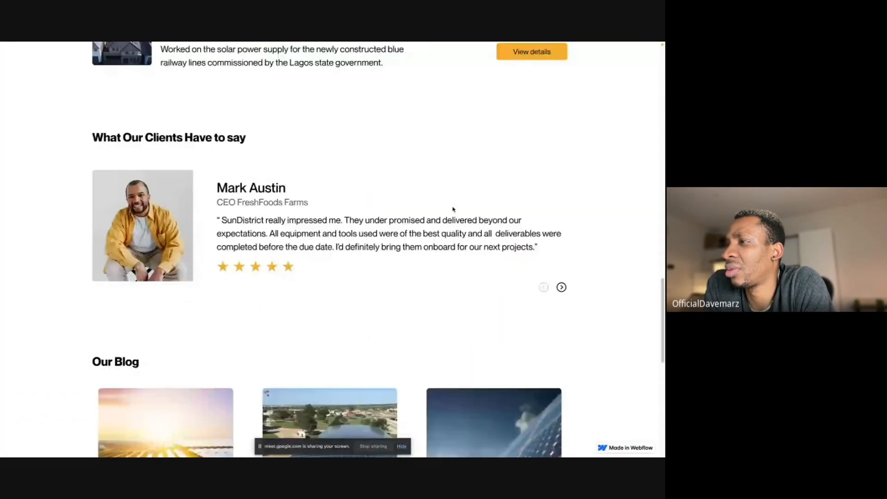
scroll(453, 209, "down", 10)
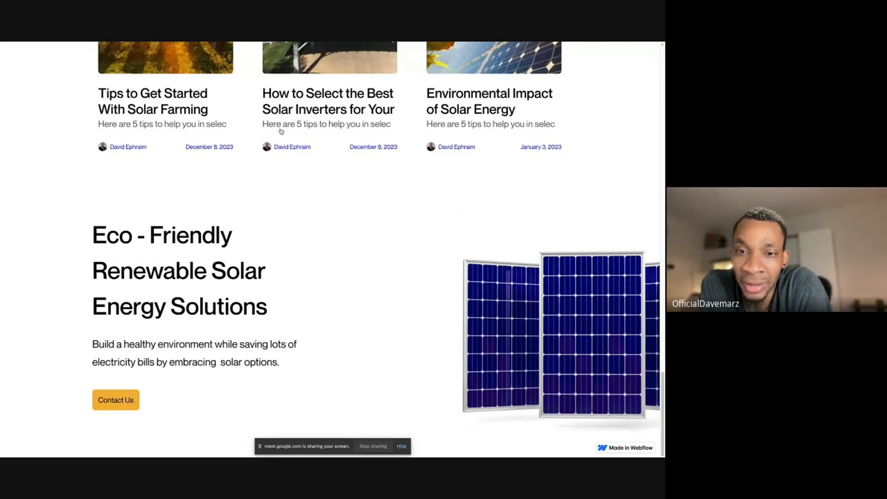
mouse_move(172, 44)
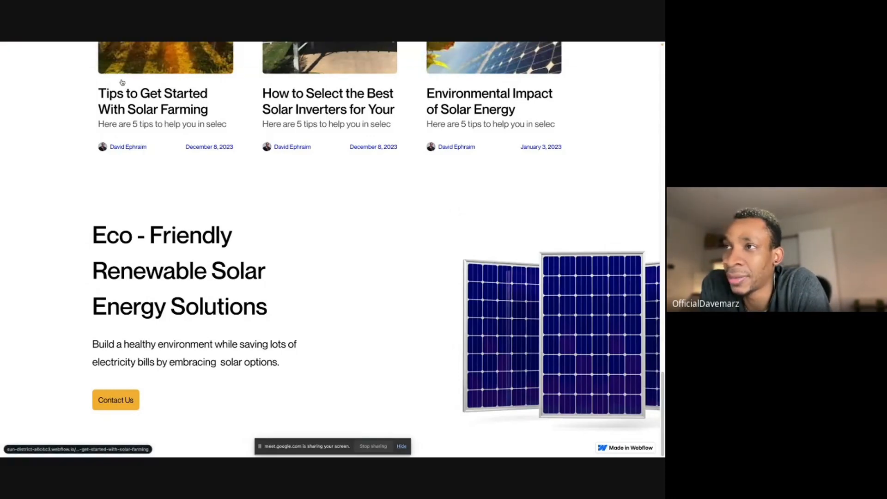
scroll(123, 85, "up", 7)
scroll(125, 87, "up", 1)
mouse_move(1, 134)
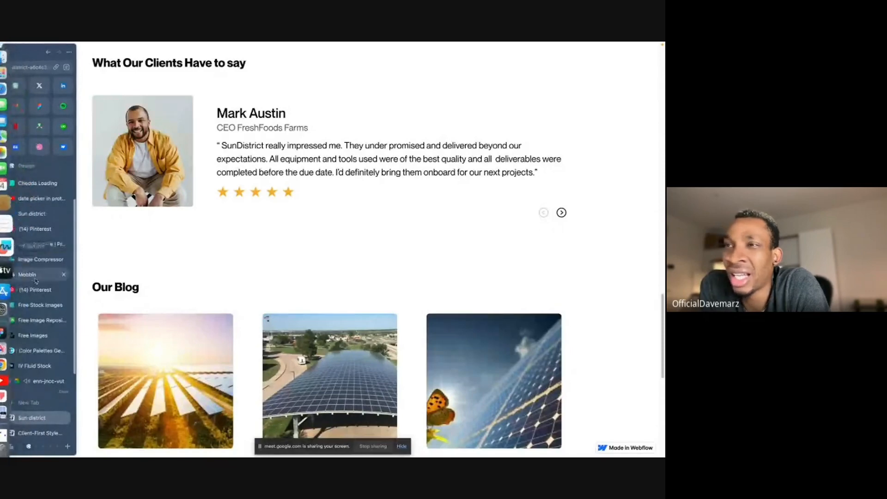
left_click(54, 212)
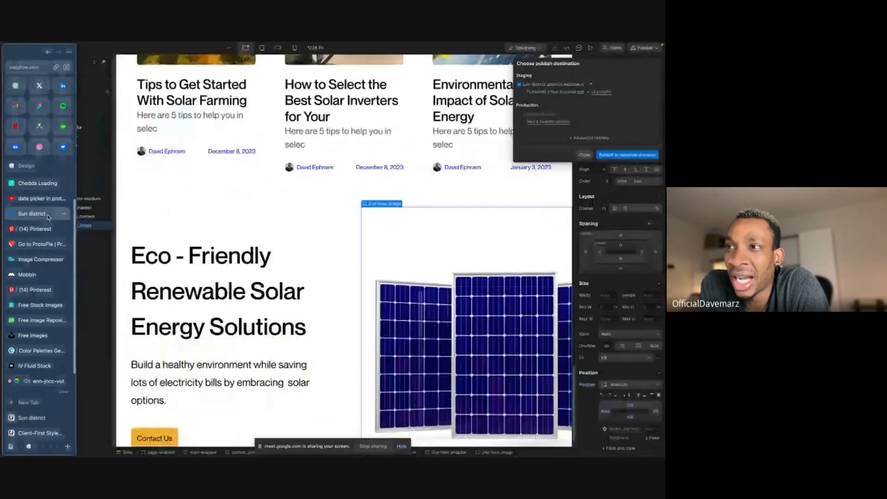
- Inspect the 2nd-hero_image wrapper and its image on the canvas, then publish the site again to the staging domain
left_click(386, 231)
scroll(385, 235, "down", 1)
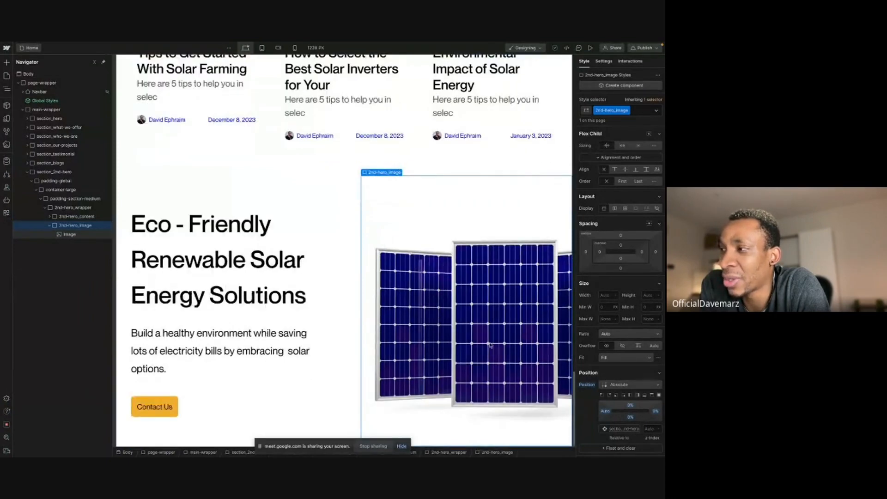
scroll(425, 301, "down", 1)
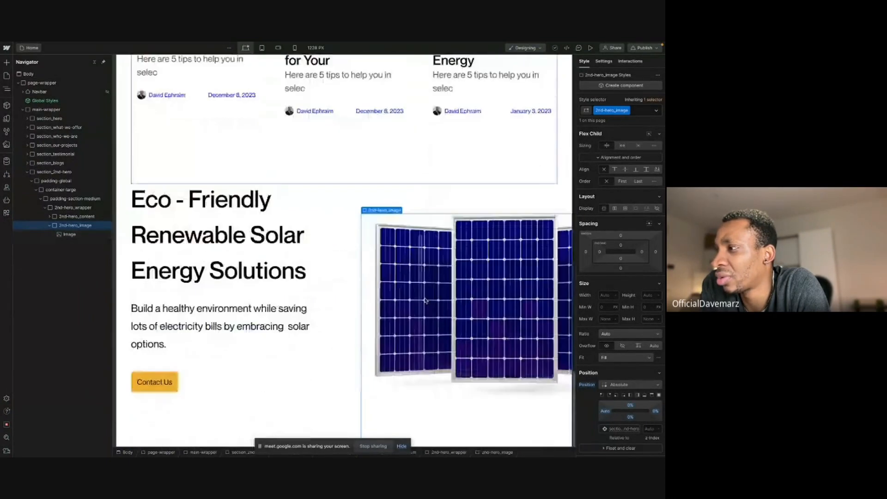
scroll(426, 301, "up", 1)
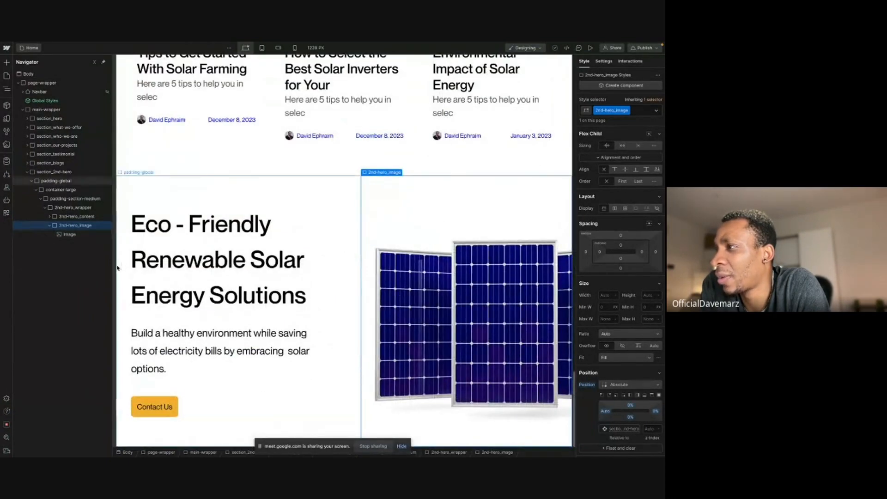
left_click(400, 255)
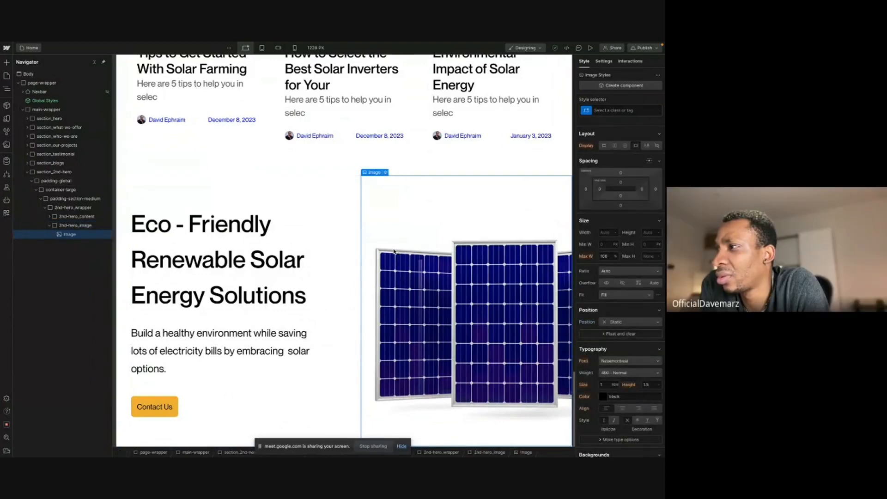
scroll(394, 251, "up", 3)
scroll(393, 251, "down", 3)
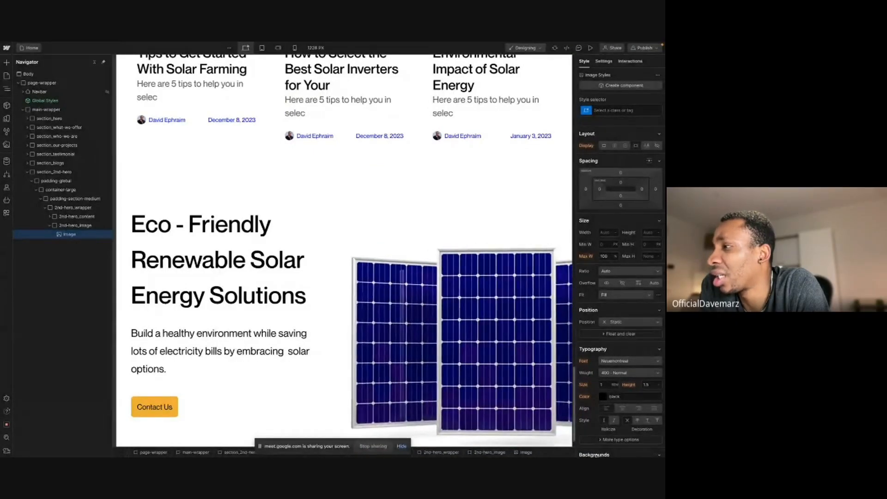
scroll(384, 250, "down", 1)
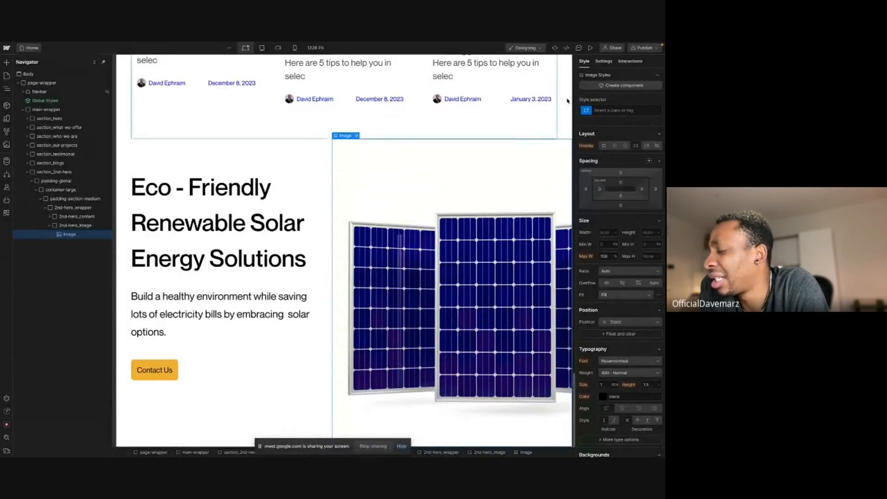
left_click(638, 48)
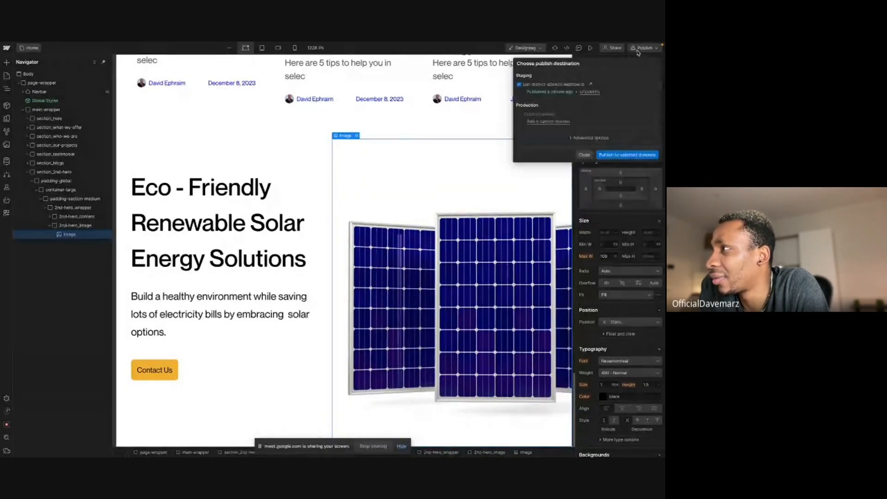
left_click(626, 155)
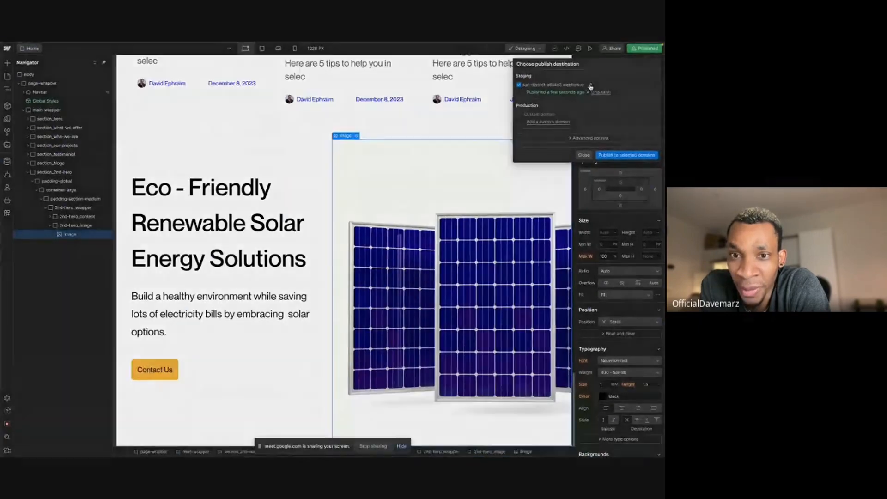
- Open the staging site and scroll down to check the second hero section
left_click(590, 86)
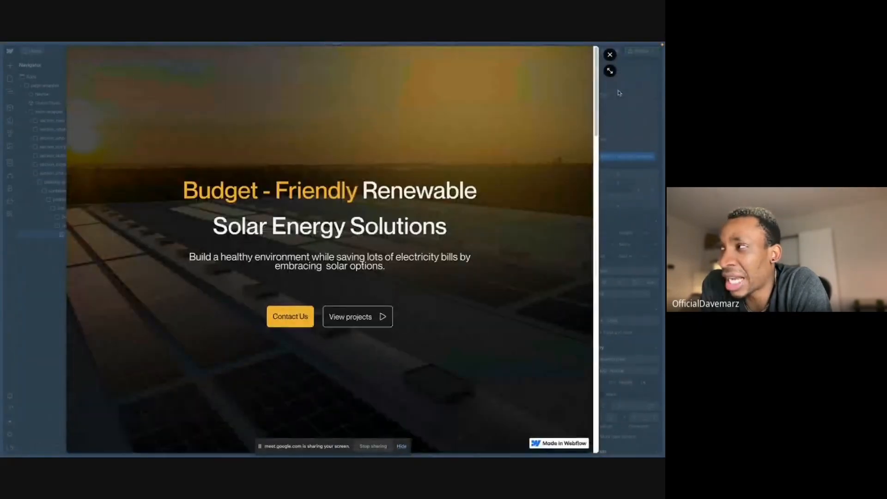
scroll(462, 224, "down", 15)
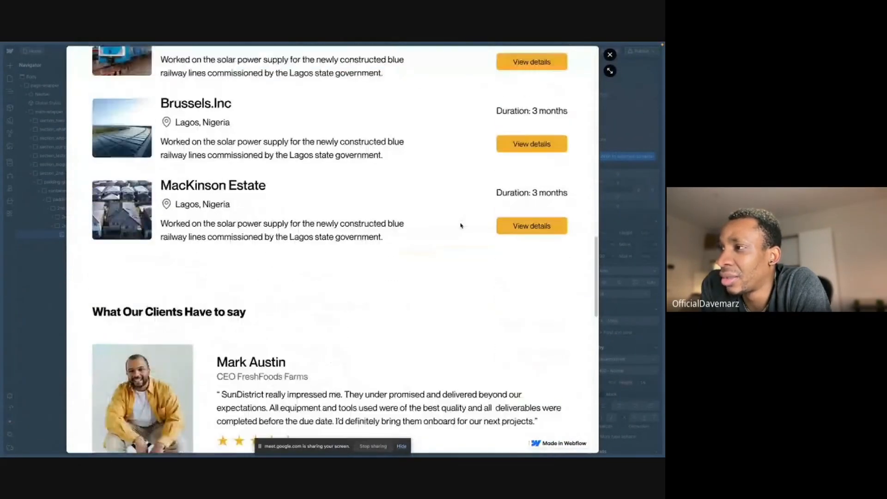
scroll(461, 225, "down", 5)
scroll(461, 225, "down", 4)
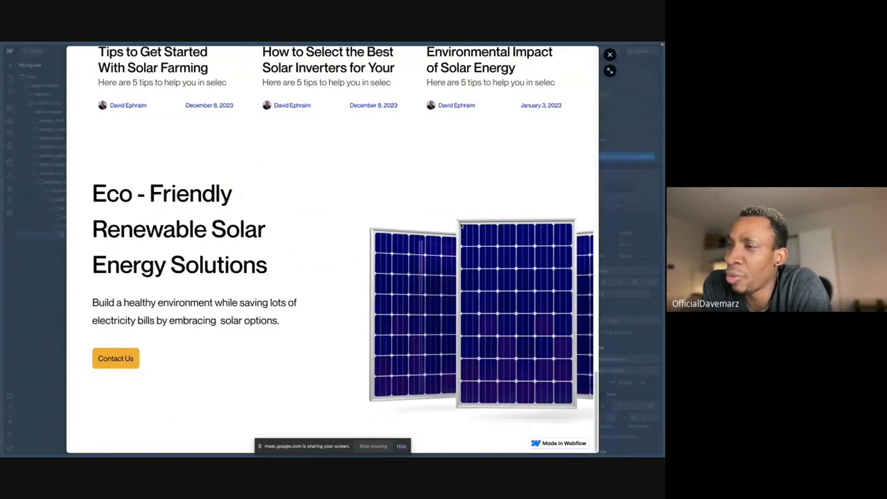
left_click(619, 114)
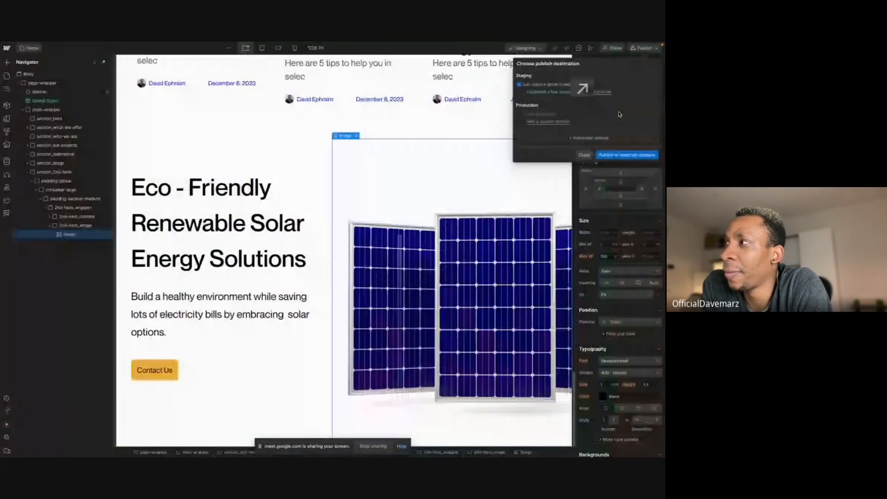
- Select the 2nd-hero_image wrapper and set its top offset to -20%
left_click(455, 235)
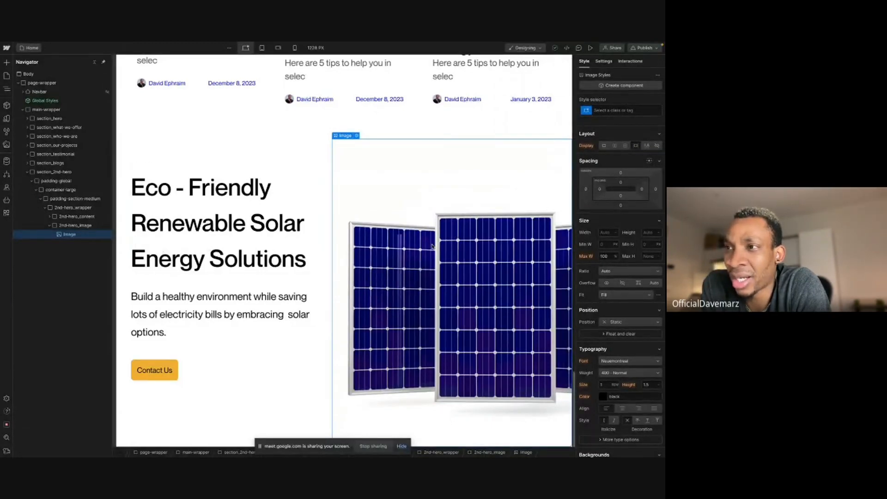
left_click(76, 226)
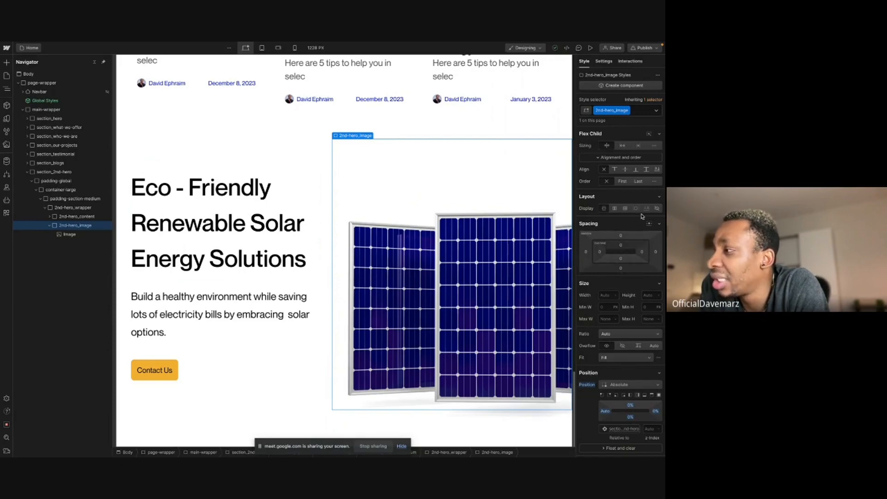
scroll(639, 323, "down", 1)
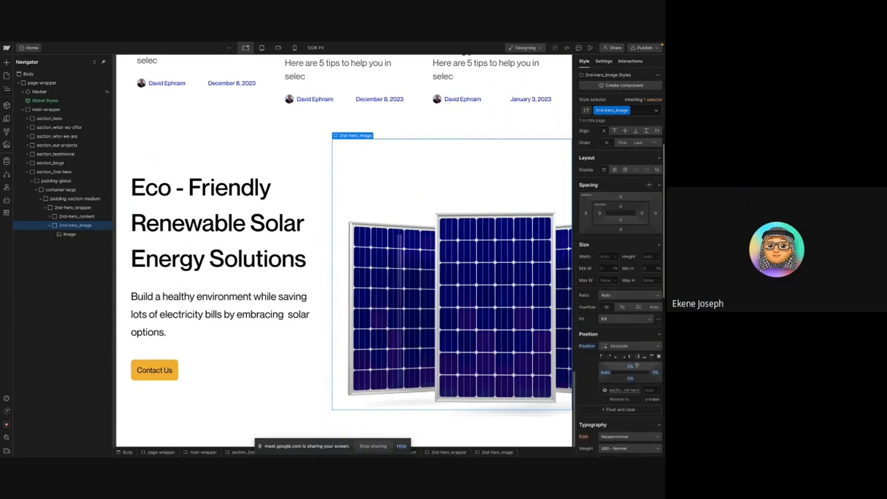
left_click_drag(631, 369, 631, 361)
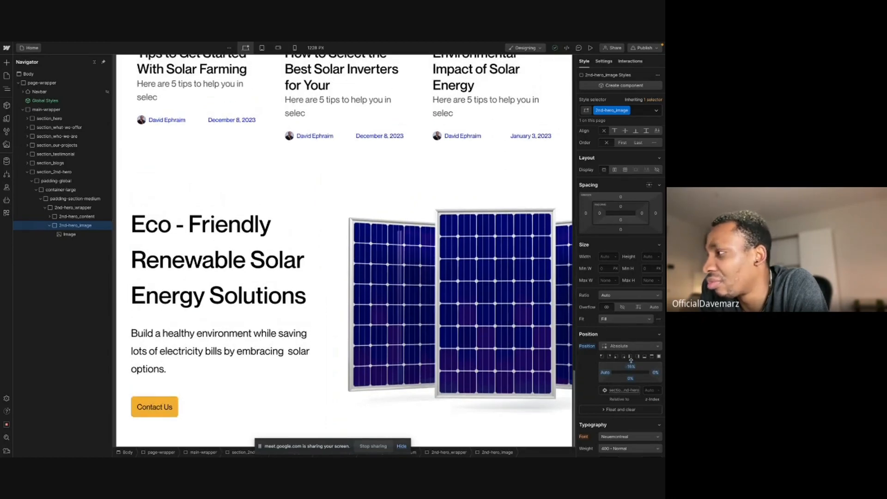
left_click(632, 366)
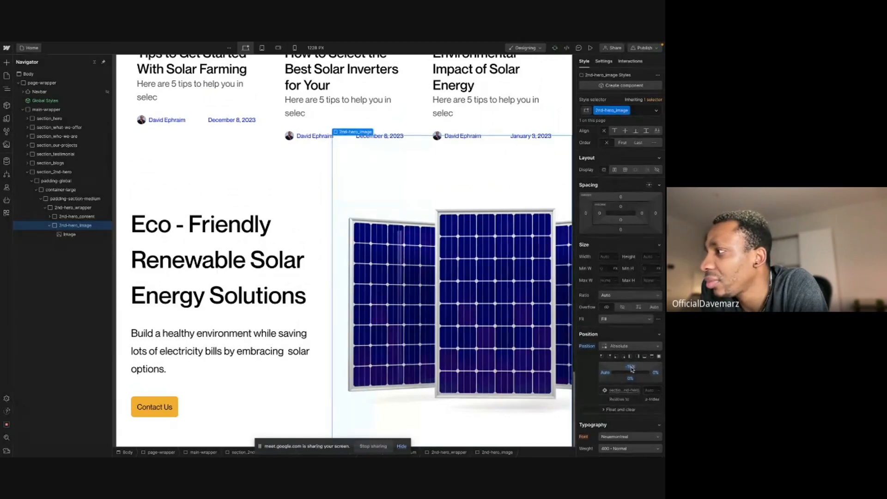
left_click(632, 369)
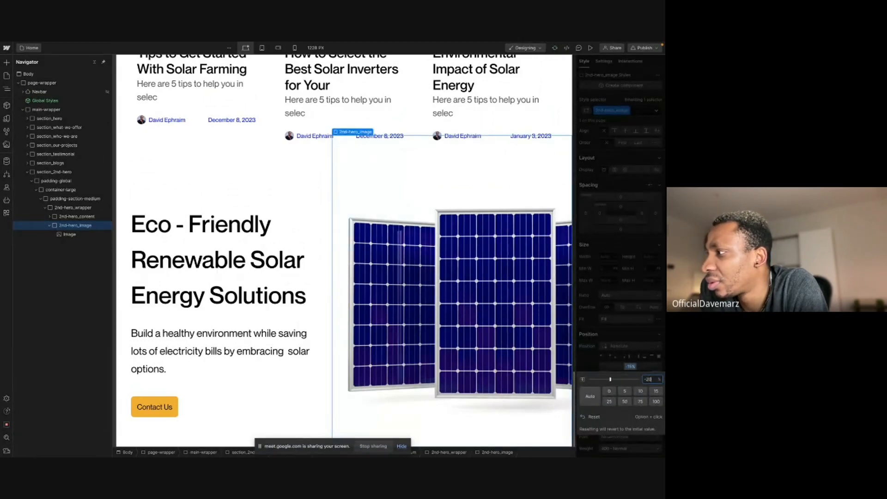
type("-20")
key("Return")
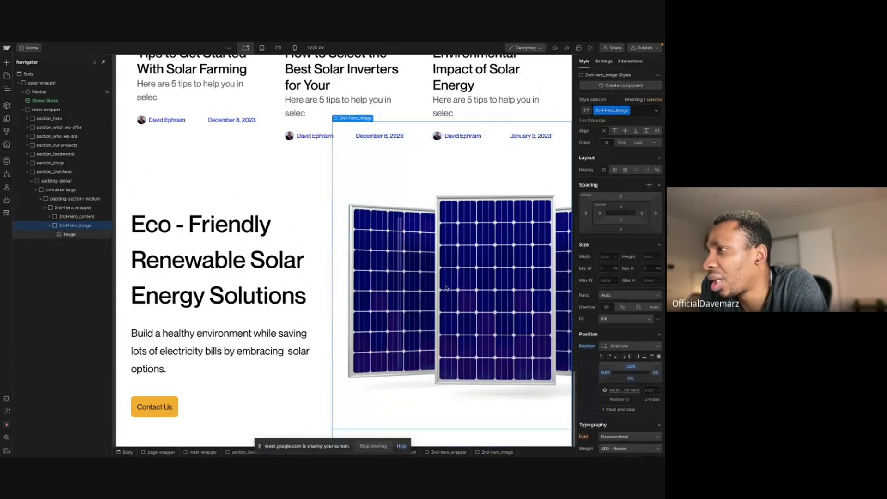
- Publish the site to the staging domain and review the second hero section on the live page
left_click(643, 48)
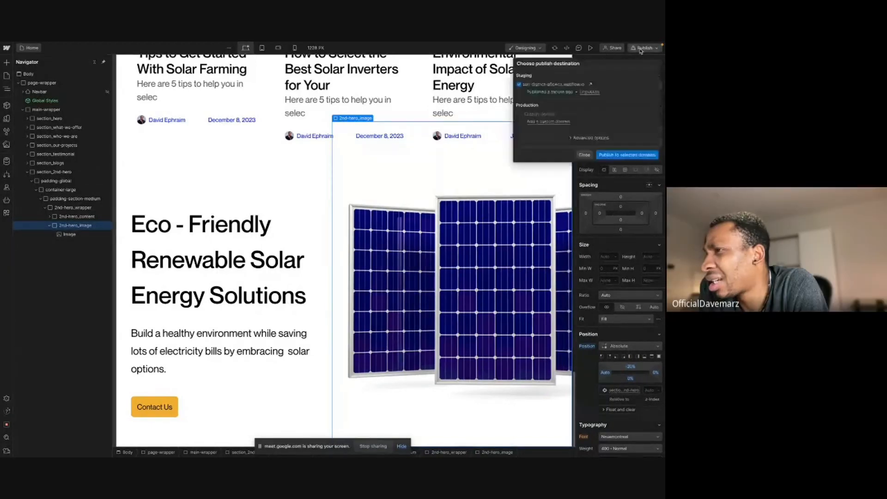
left_click(627, 155)
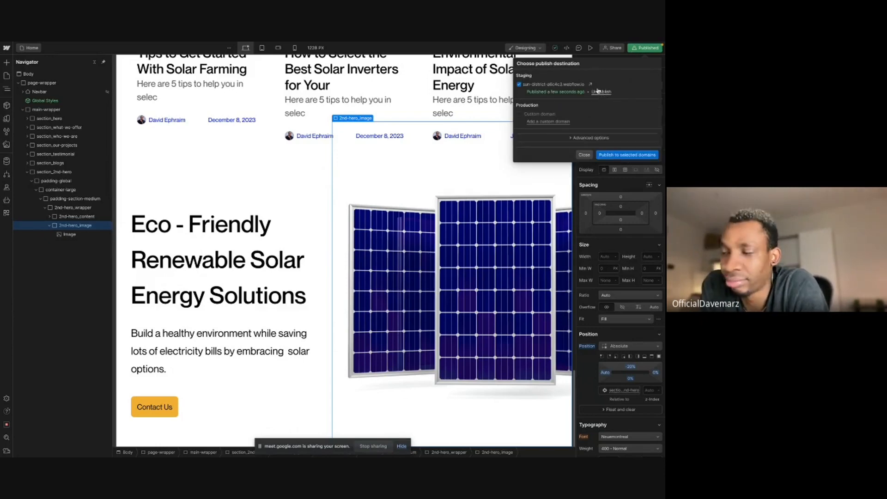
left_click(591, 84)
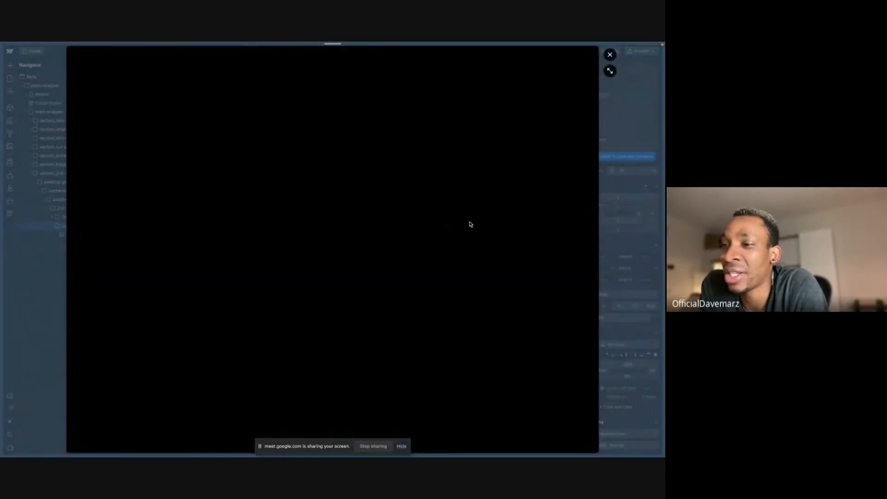
scroll(444, 222, "down", 10)
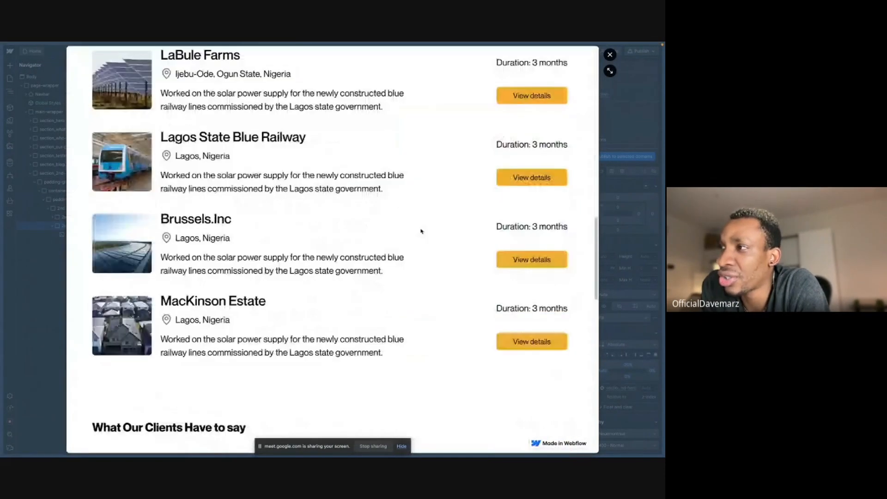
scroll(421, 231, "down", 10)
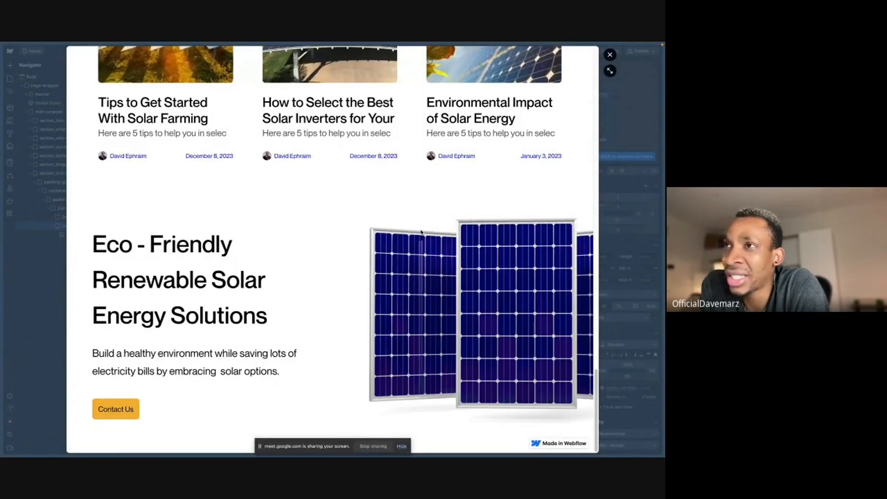
scroll(397, 231, "up", 5)
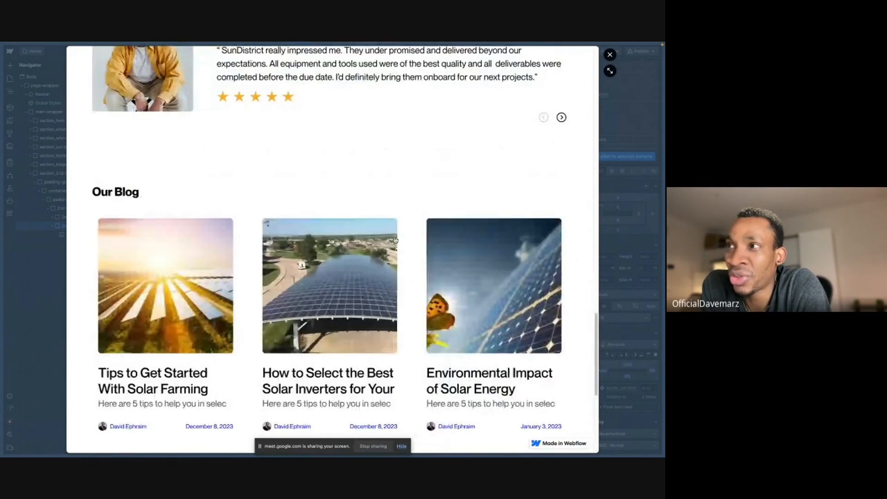
scroll(395, 240, "down", 5)
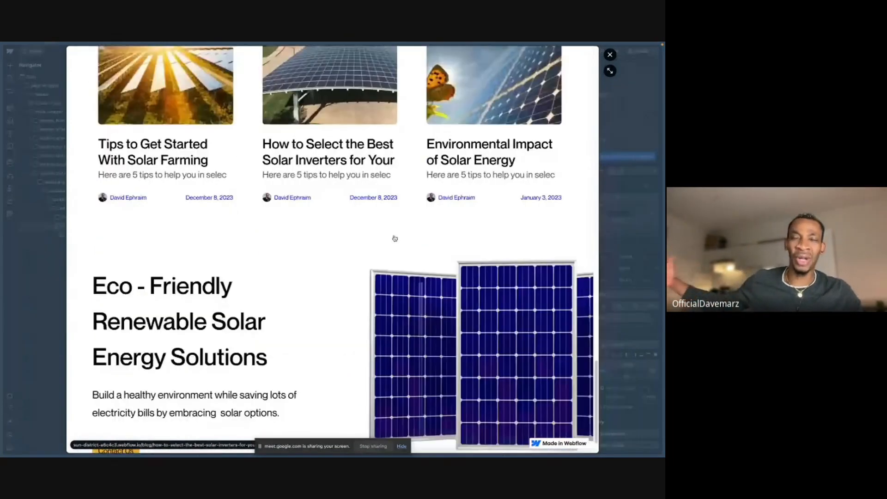
scroll(395, 239, "down", 1)
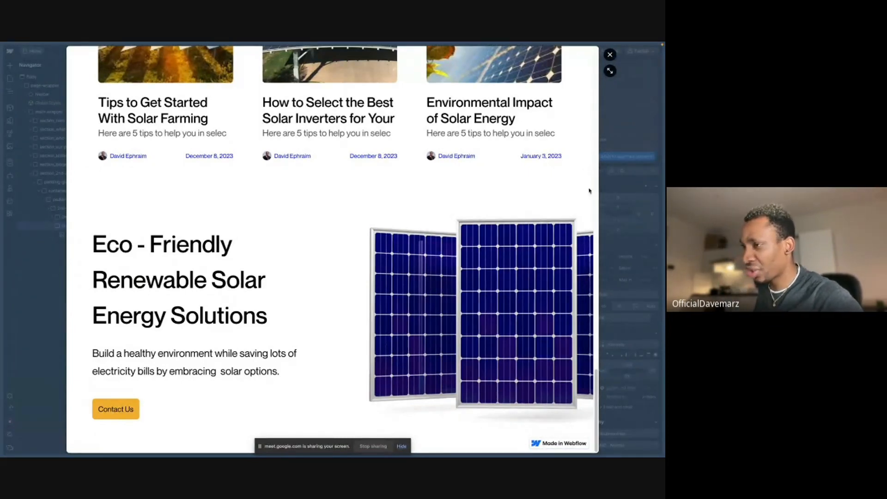
- Close the staging site preview and dismiss the publish panel to return to the Designer
left_click(601, 137)
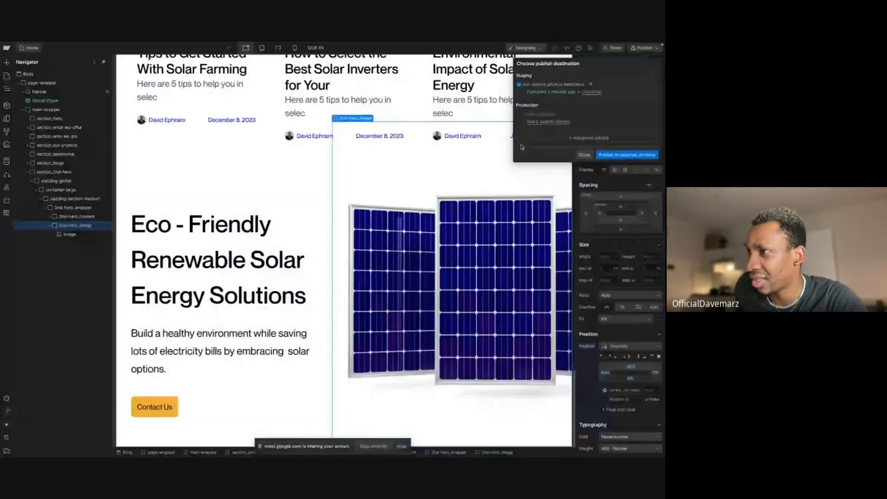
left_click(522, 188)
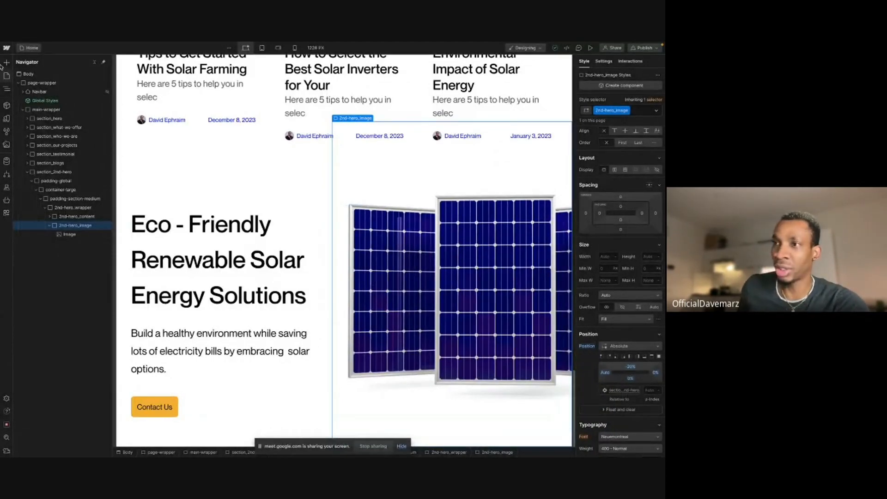
- Switch to the Google Meet tab and stop presenting the screen
mouse_move(3, 74)
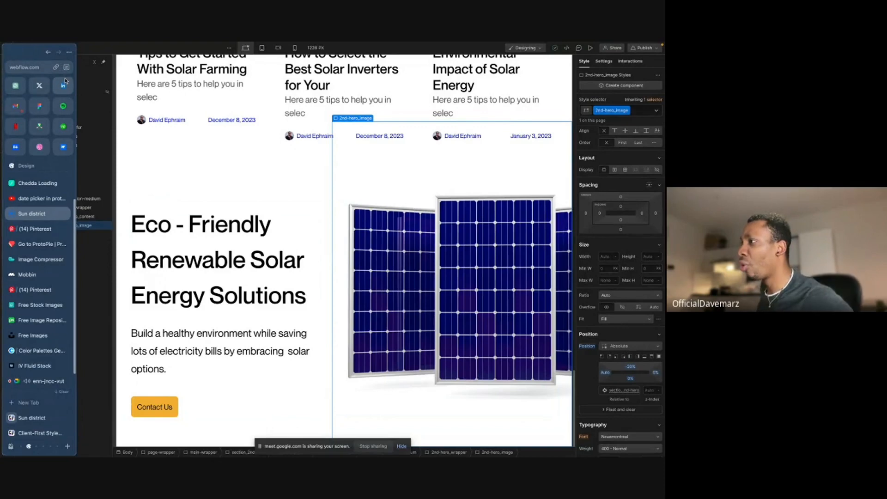
left_click(69, 55)
left_click(68, 89)
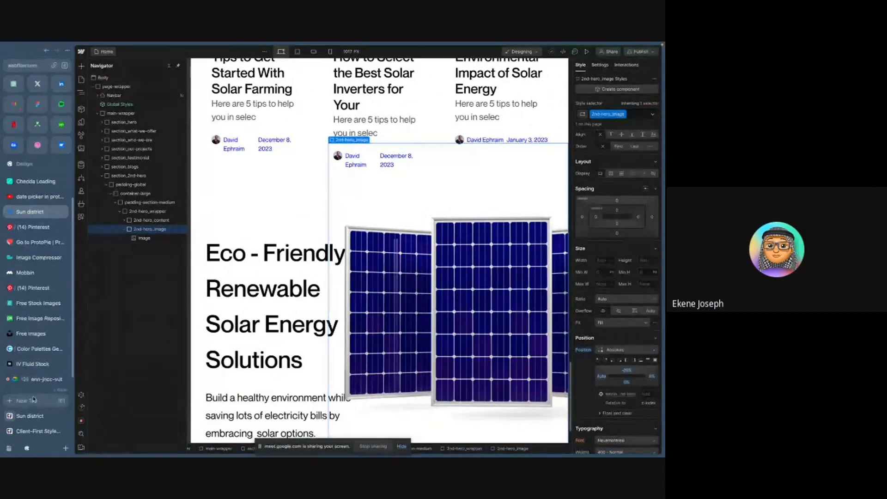
left_click(40, 381)
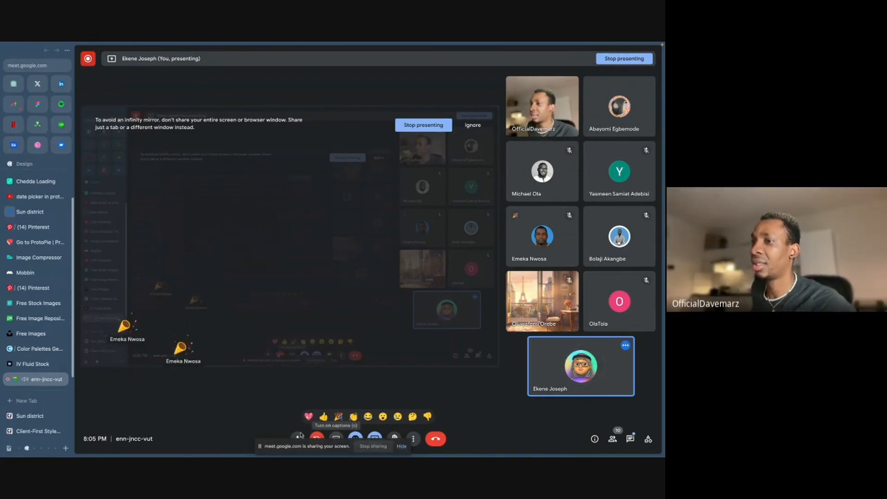
left_click(297, 437)
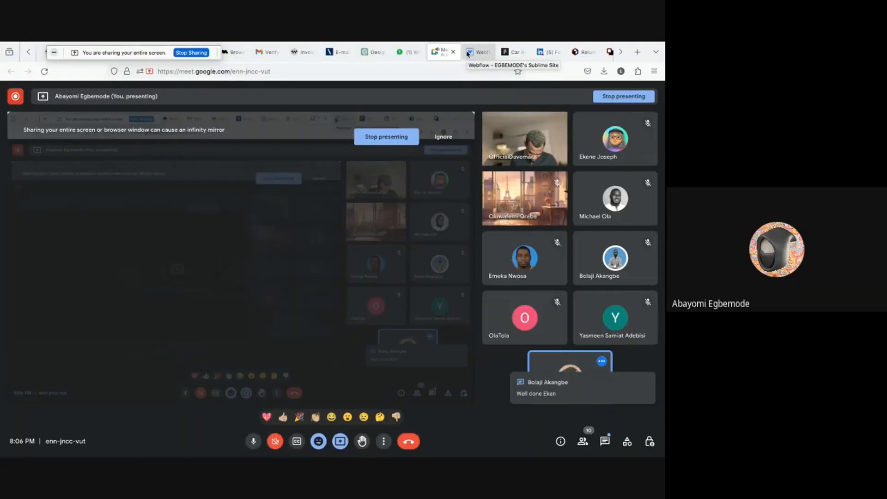
- Switch to the Webflow Designer tab and scroll down the home page to the testimonials area
left_click(468, 54)
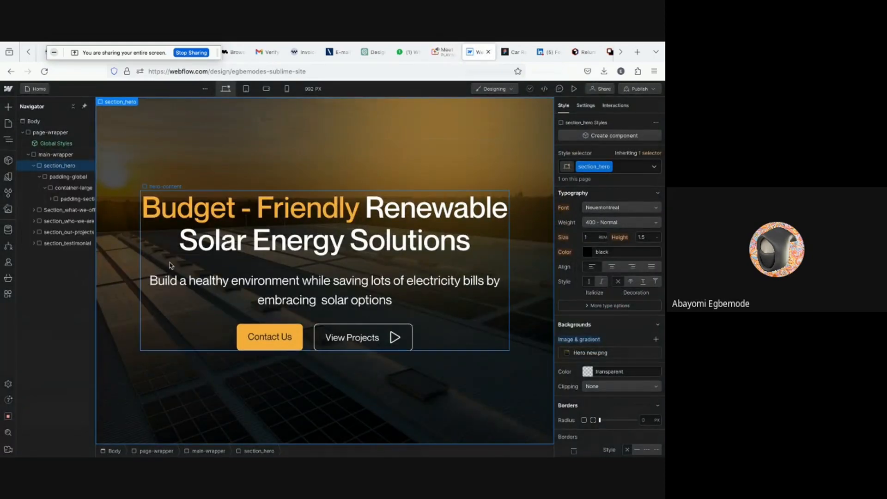
left_click(442, 51)
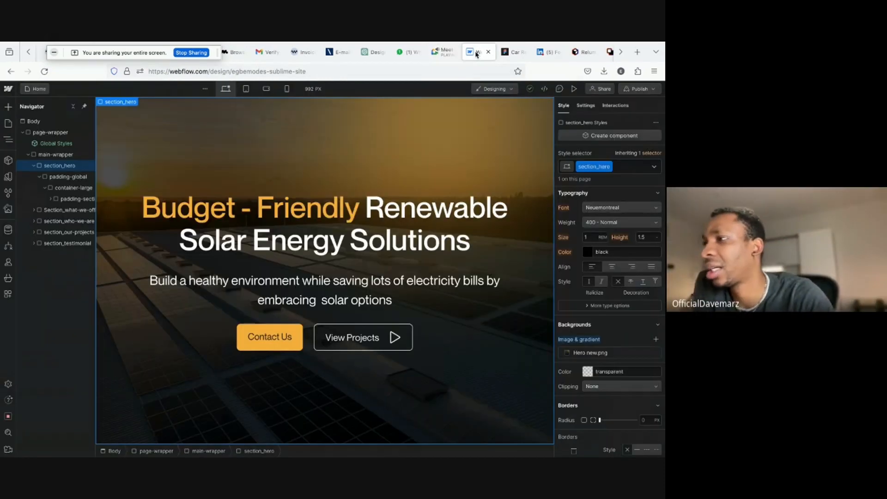
left_click(478, 53)
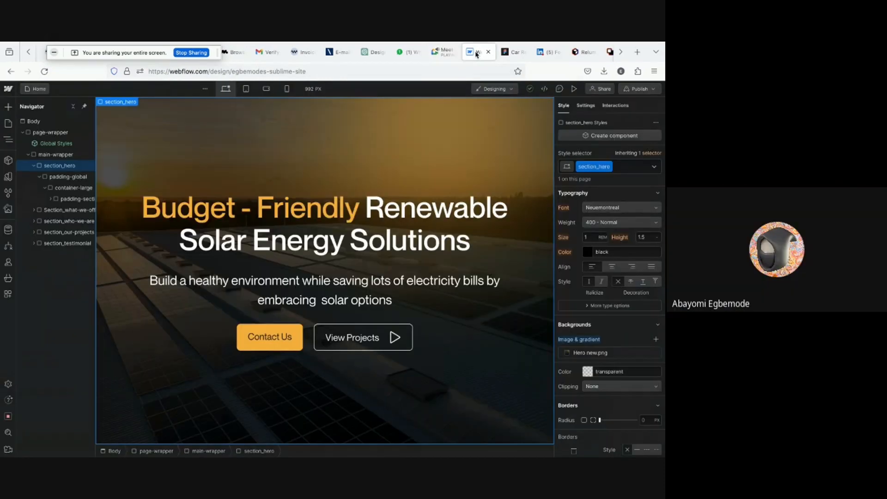
scroll(236, 297, "down", 10)
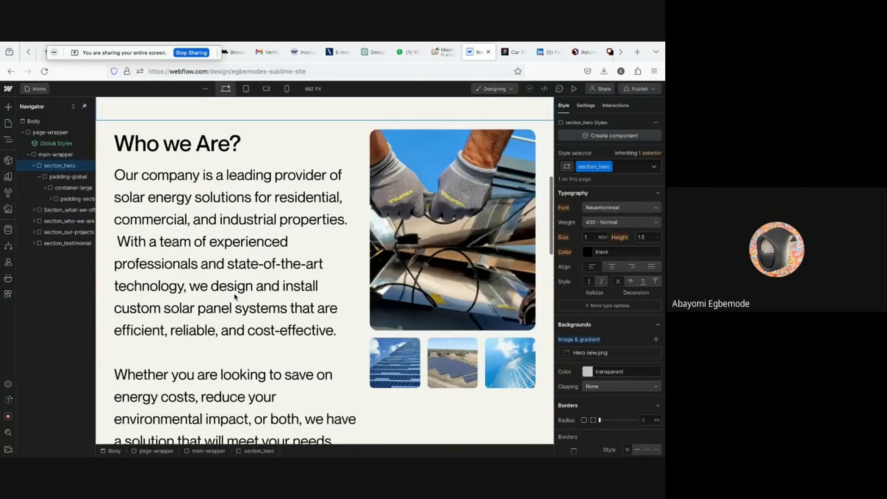
scroll(235, 295, "down", 20)
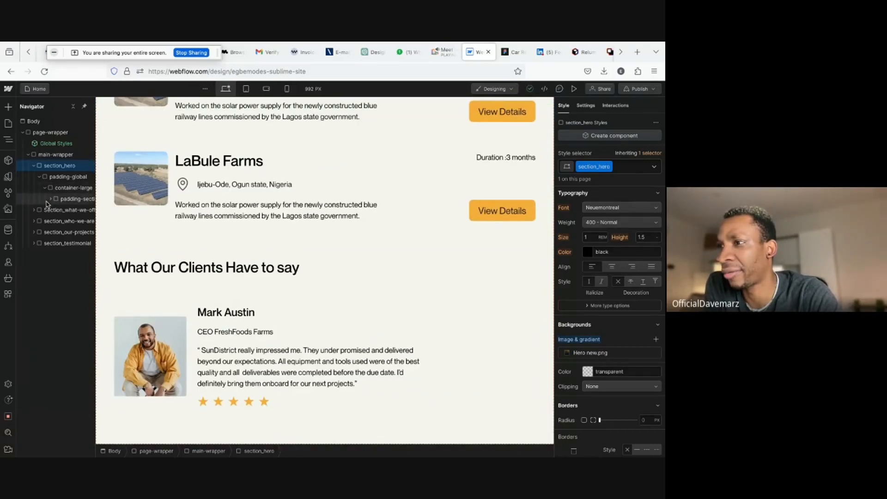
- Compare with the contact-us section design in the Figma file, then return to the Webflow Designer
left_click(48, 244)
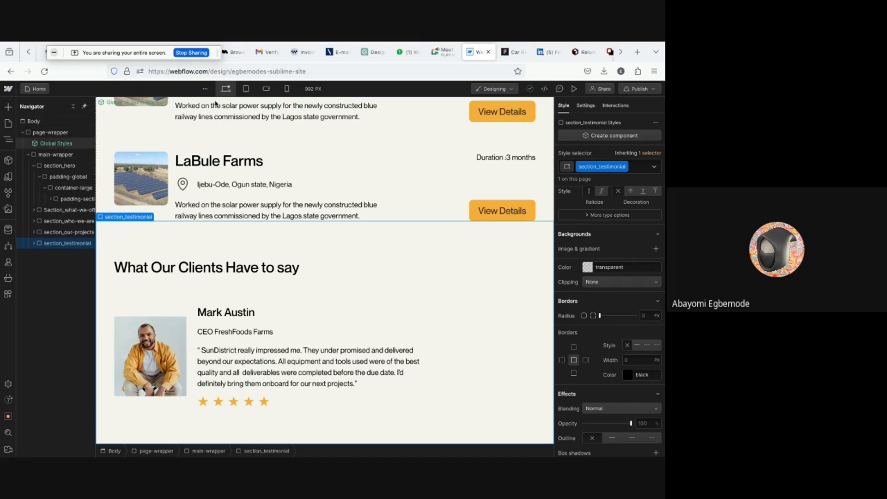
left_click(513, 52)
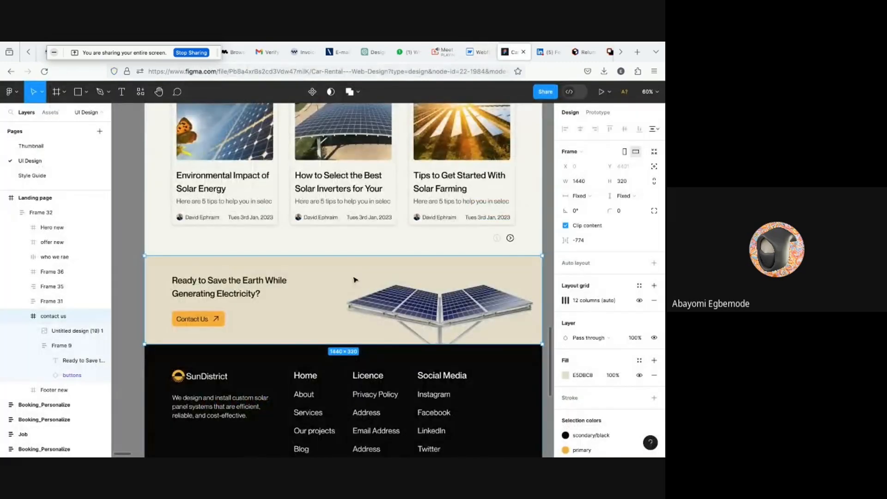
scroll(259, 265, "up", 1)
scroll(258, 265, "right", 1)
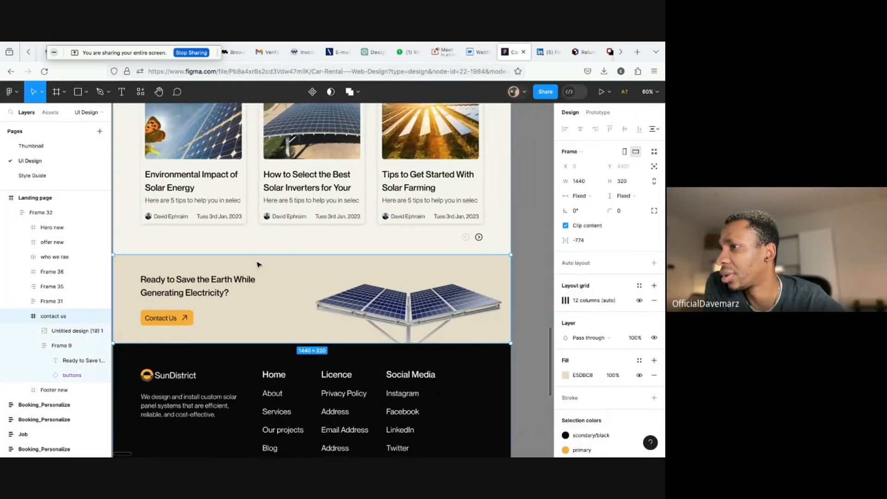
scroll(294, 258, "up", 2)
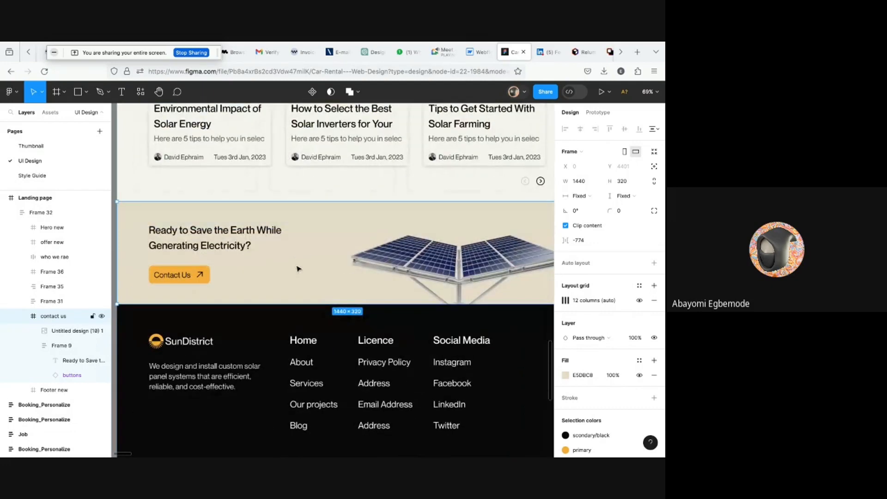
left_click(477, 51)
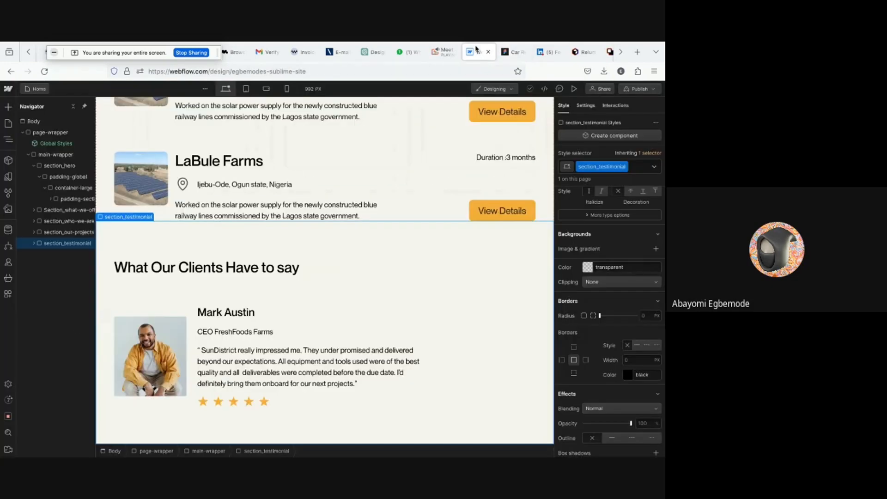
- Add a new Div Block at the end of the main-wrapper
left_click(39, 158)
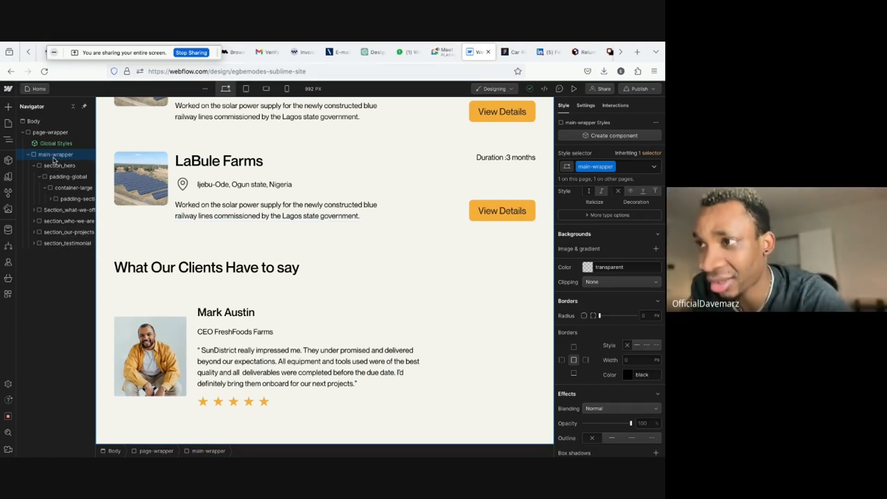
key("ctrl+e")
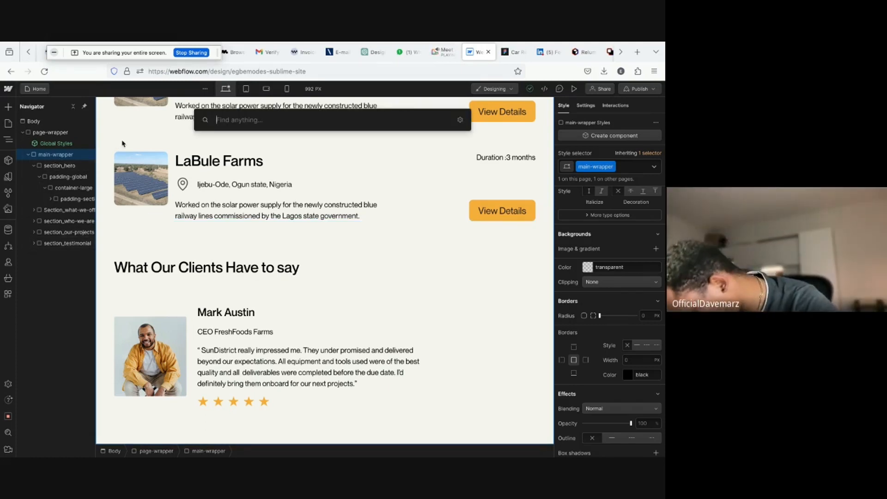
type("div")
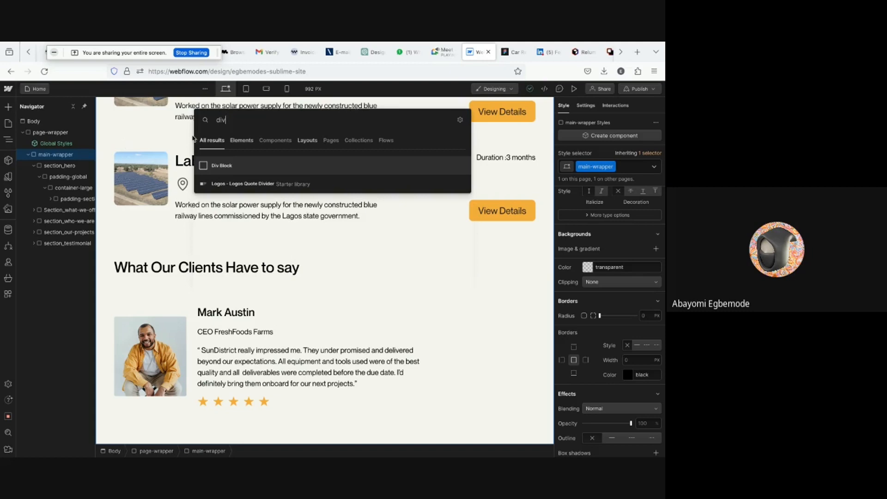
left_click(216, 169)
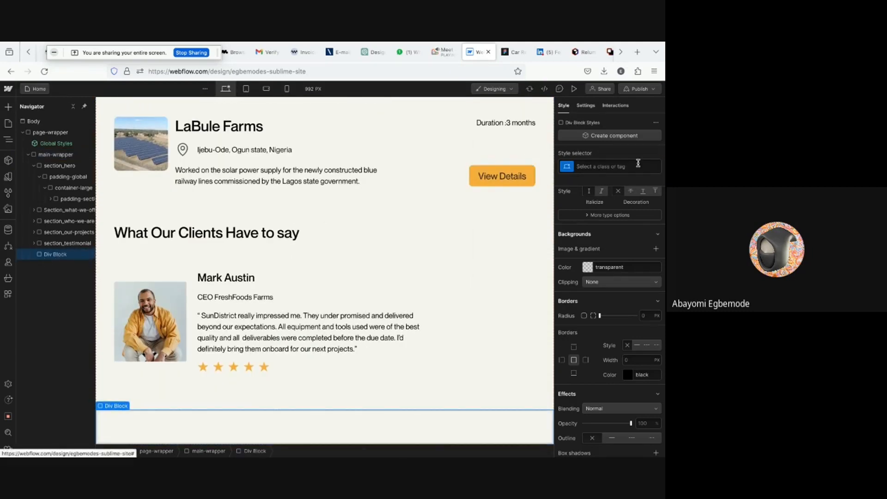
- Give the new Div Block the class section_sontact-us
left_click(598, 167)
left_click(513, 52)
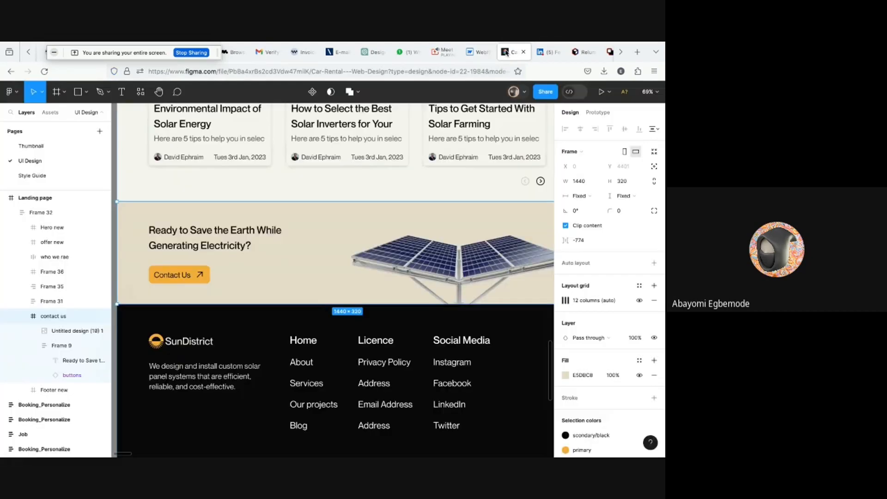
left_click(468, 49)
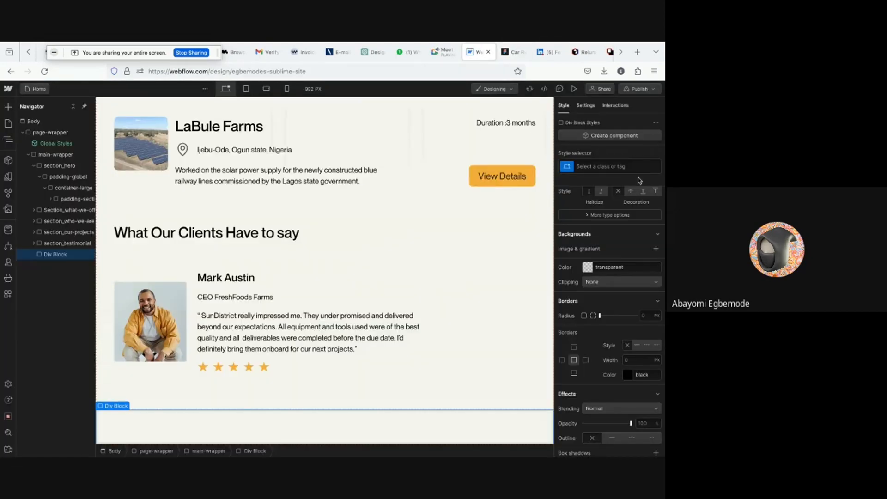
left_click(599, 165)
type("secti")
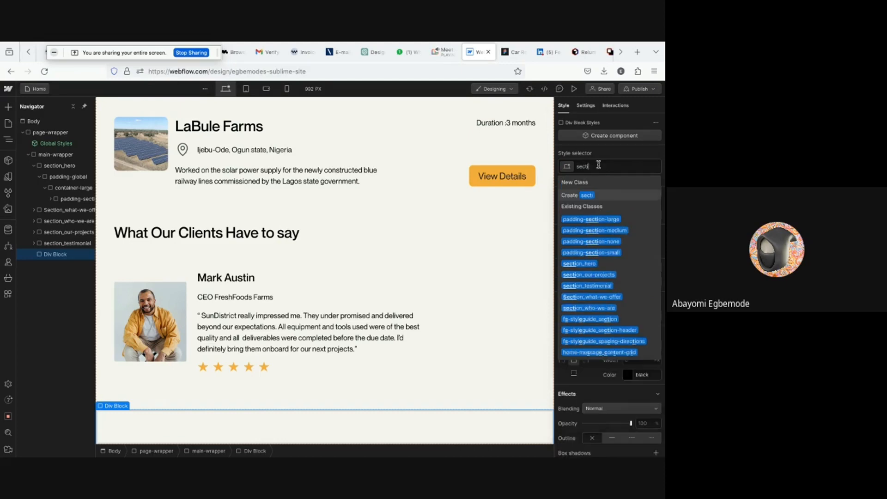
type("on_sontact-us")
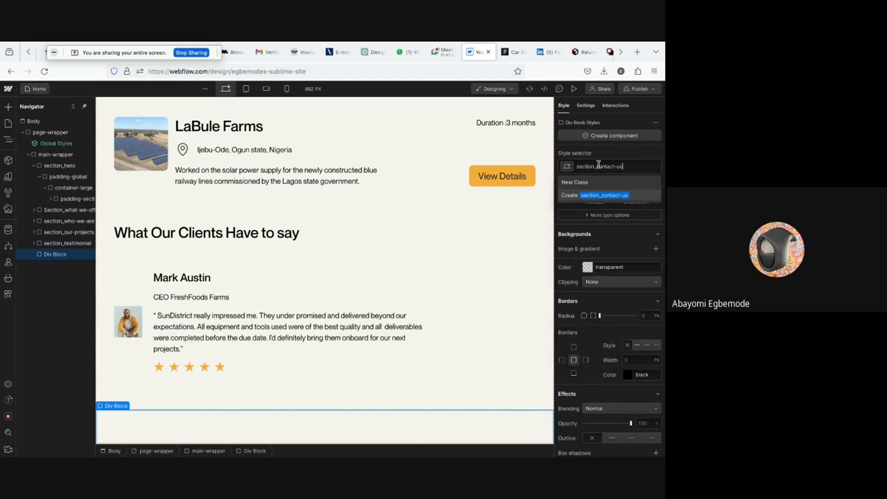
key("Return")
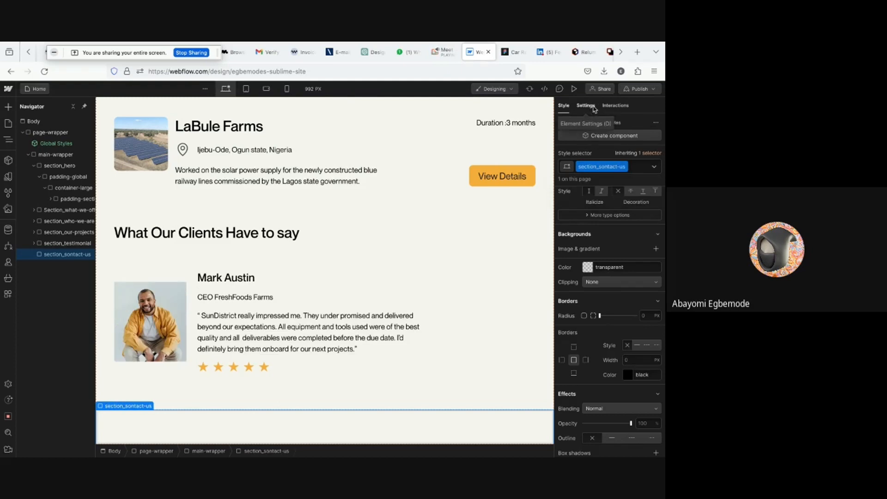
- Change the section_sontact-us element's tag from Div to Section
left_click(586, 106)
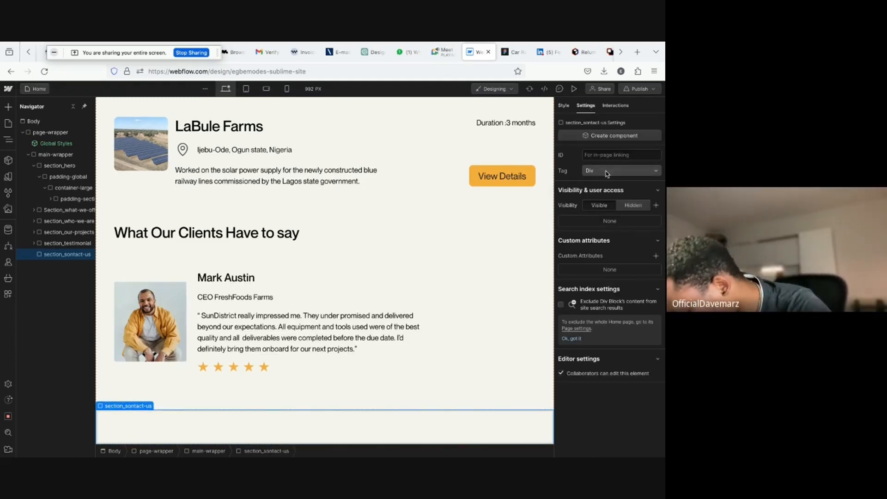
left_click(609, 172)
left_click(608, 145)
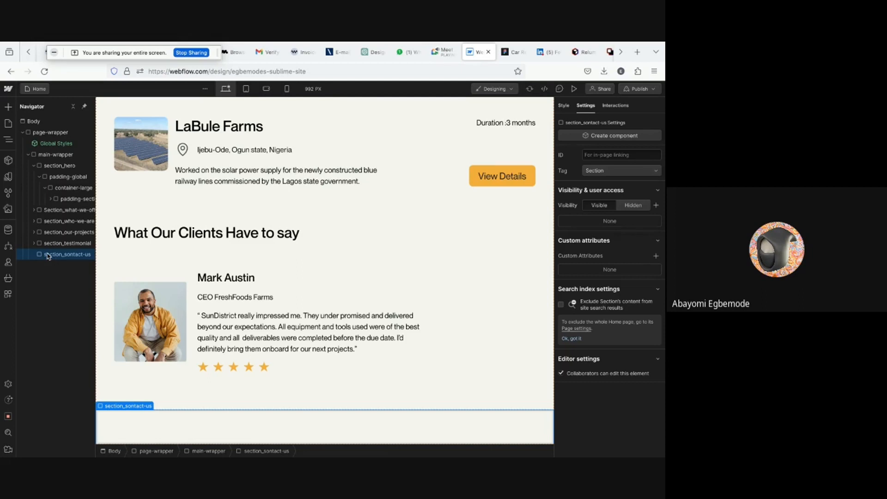
- Add a Div Block inside the section_sontact-us section
key("super+k")
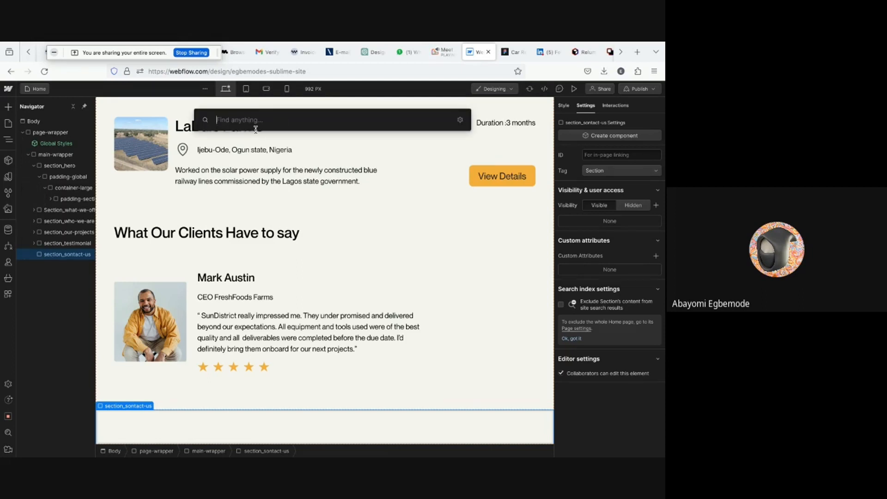
type("div")
key("Return")
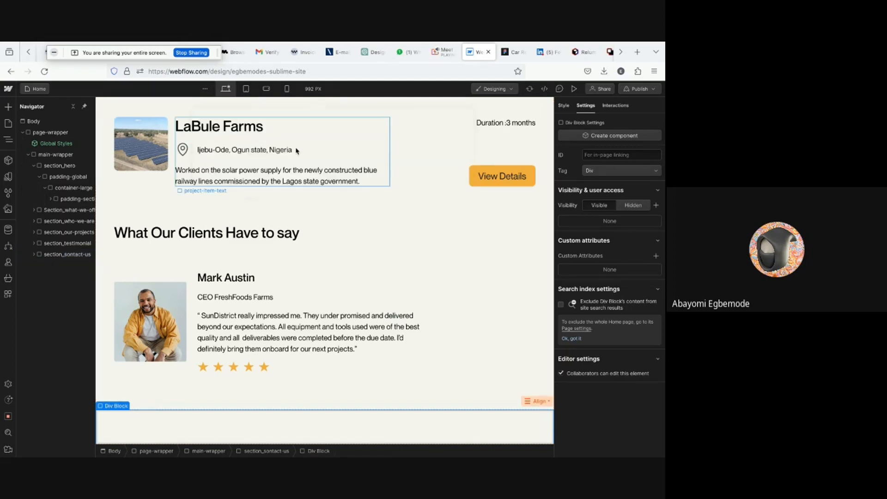
left_click(35, 255)
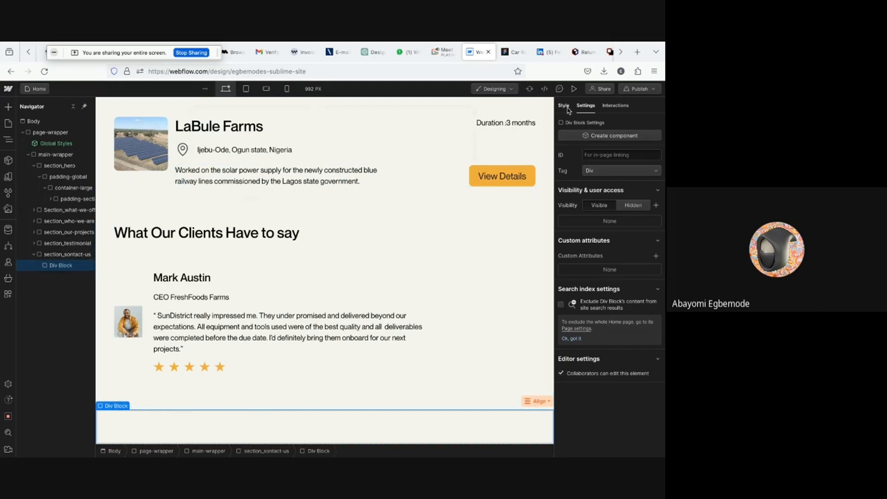
- Assign the existing padding-global class to the new Div Block
left_click(586, 166)
type("pa")
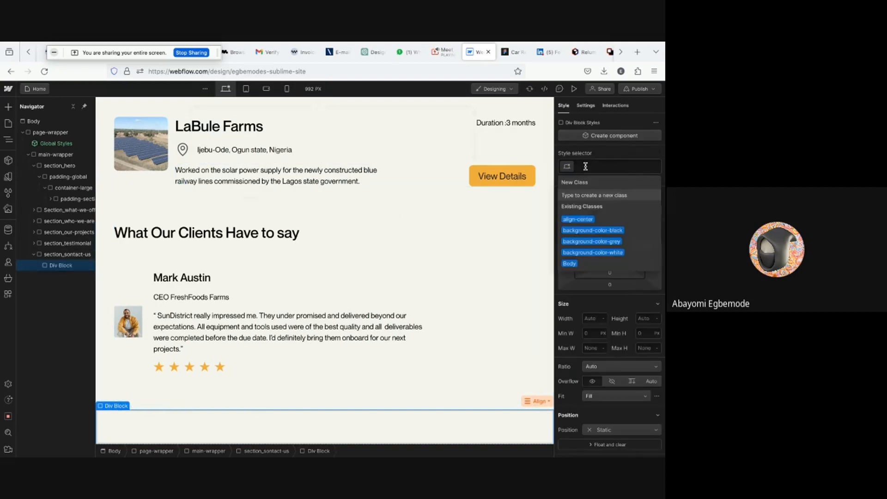
type("dding")
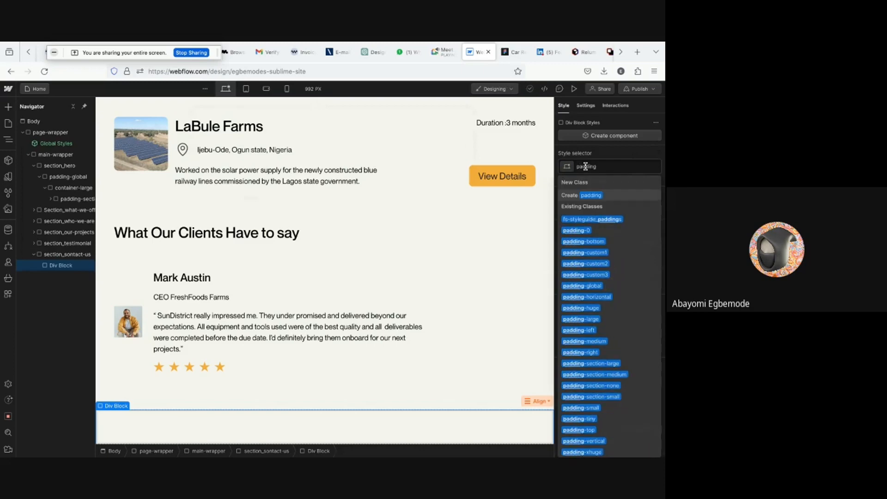
type("gl")
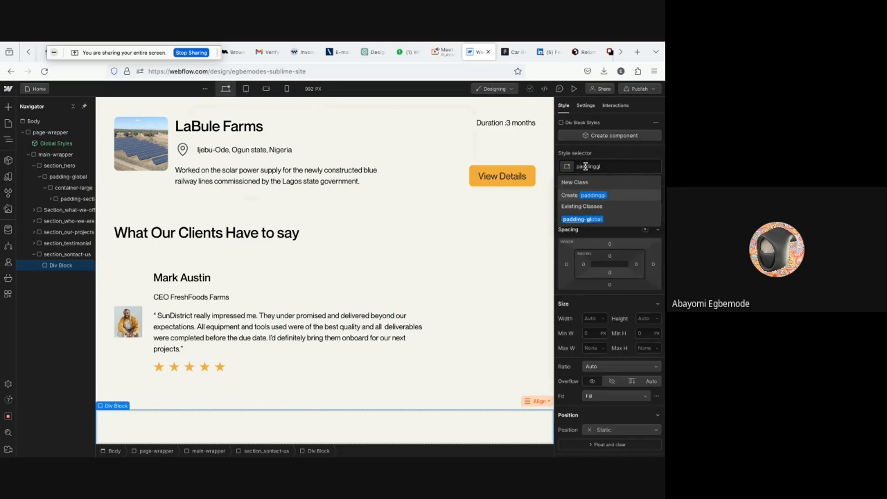
left_click(591, 218)
- Add a Div Block inside the padding-global wrapper of the contact-us section
key("super+e")
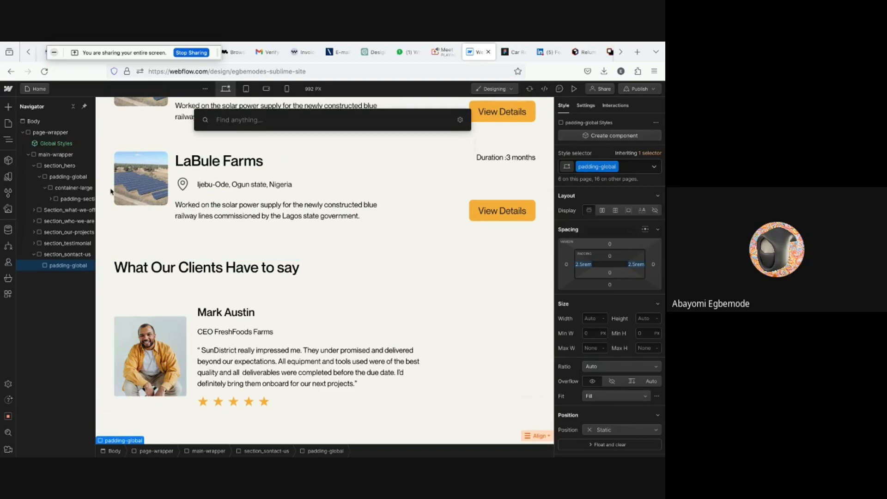
type("div")
key("Return")
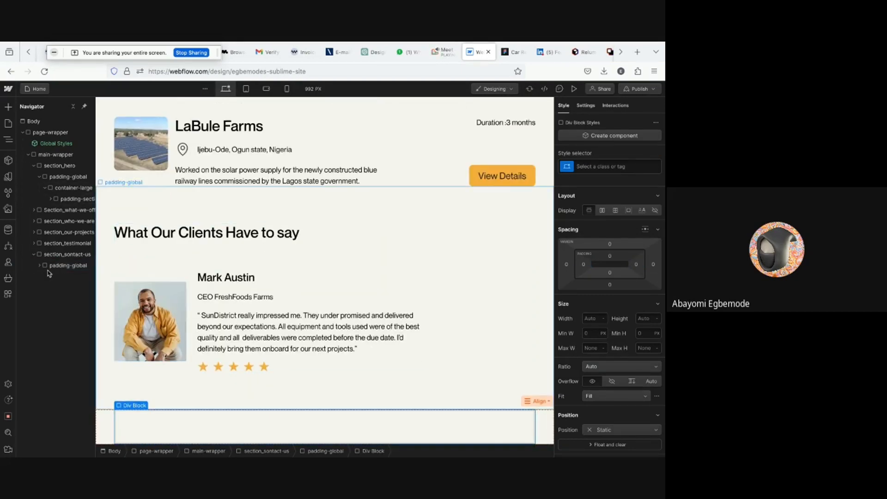
- Assign the existing container-large class to the Div Block inside padding-global
left_click(595, 165)
type("container")
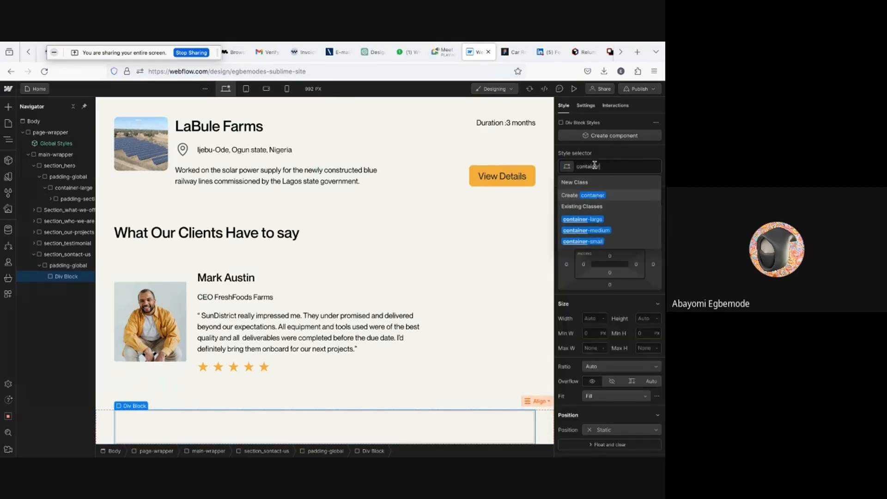
left_click(583, 219)
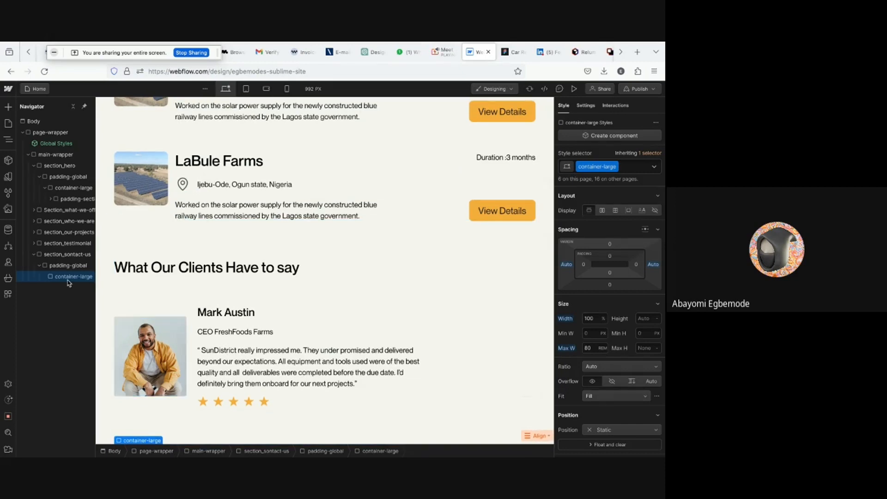
- Add a Div Block inside container-large and assign it the existing padding-section-medium class
key("ctrl+e")
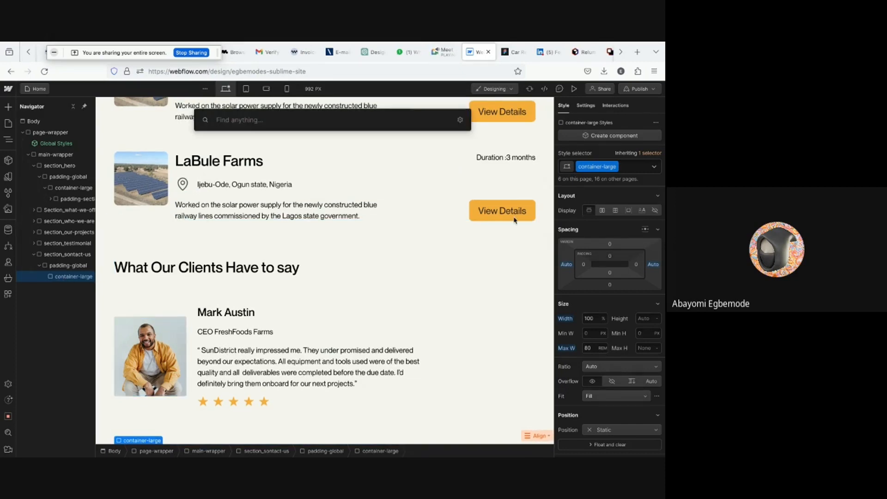
type("div")
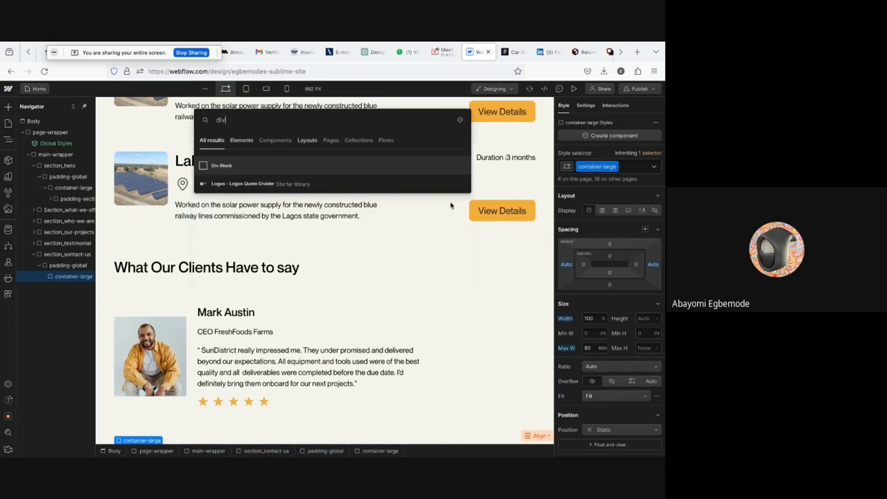
left_click(285, 166)
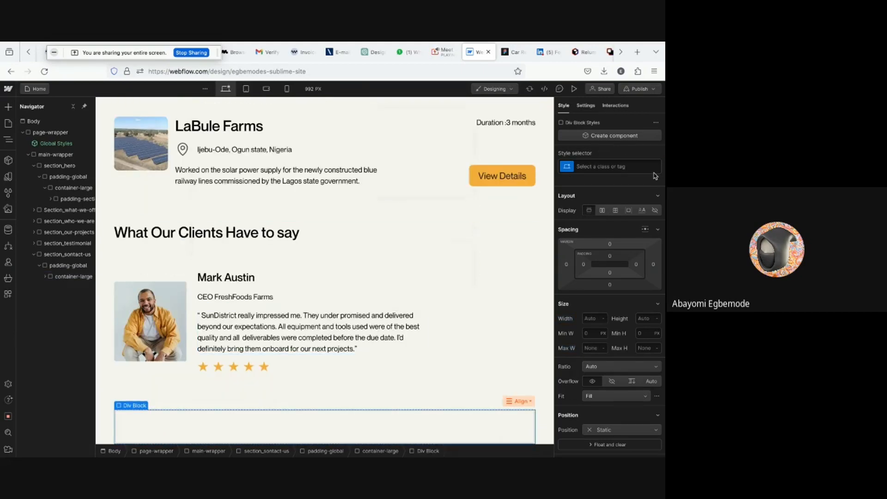
left_click(613, 165)
type("pa")
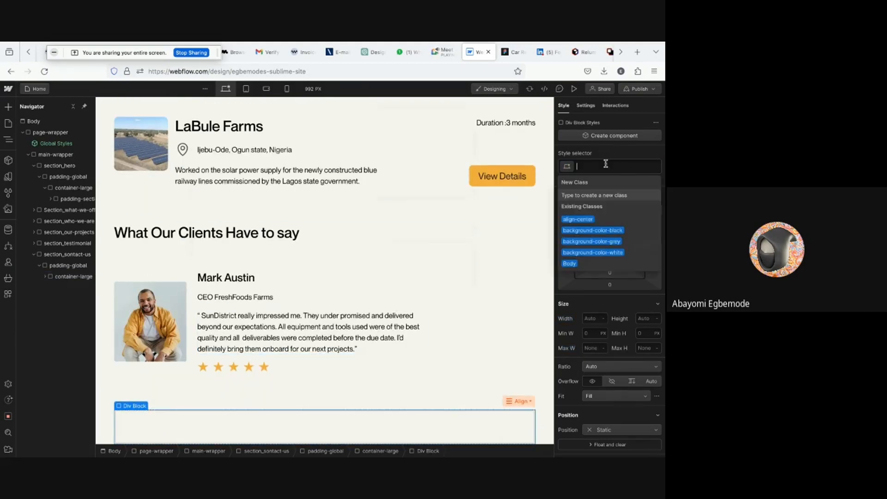
type("ddingsect")
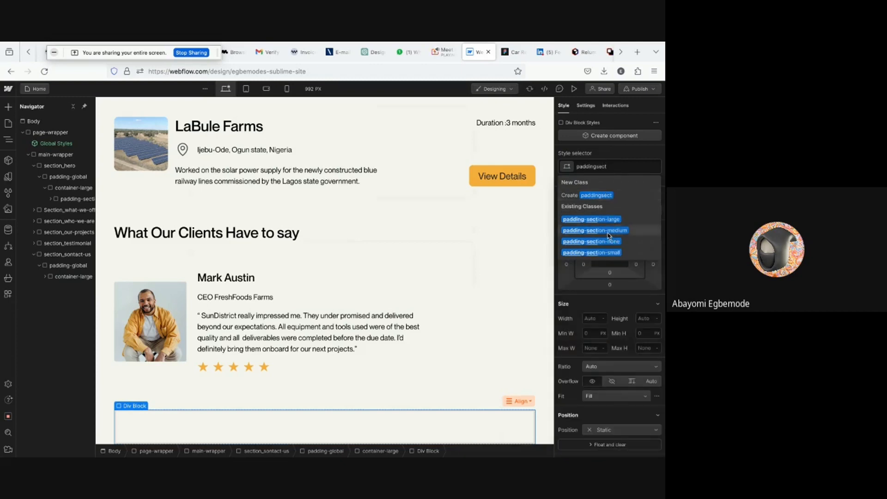
left_click(608, 235)
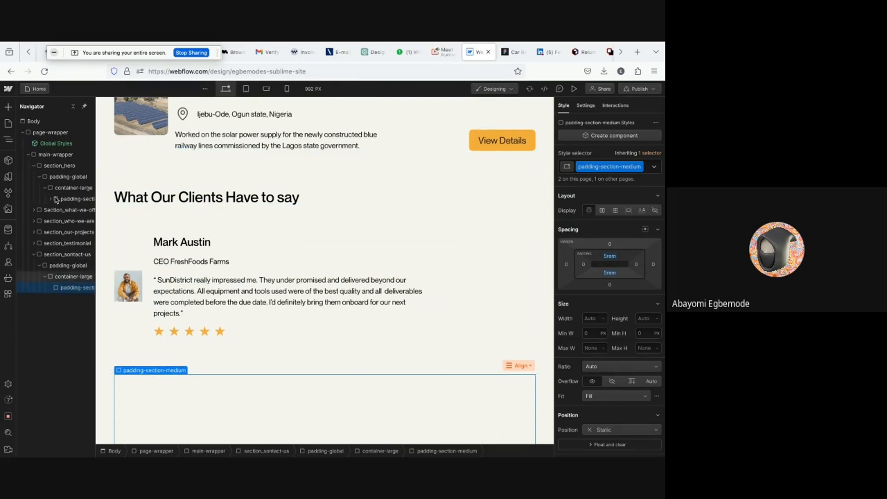
- Add another Div Block inside the padding-section-medium block
left_click(51, 199)
left_click(51, 200)
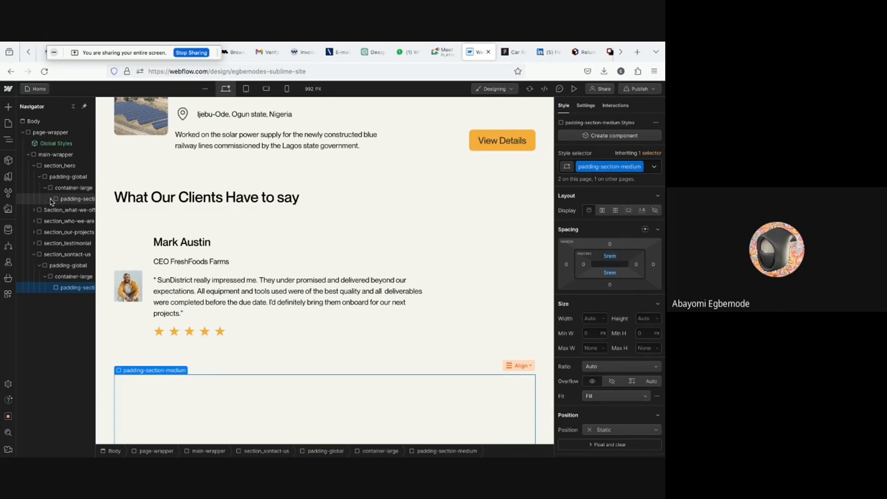
key("ctrl+k")
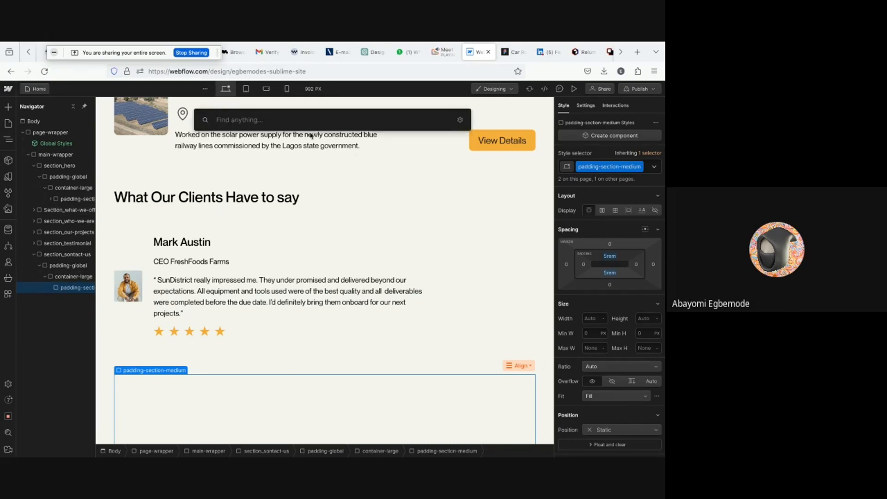
type("div")
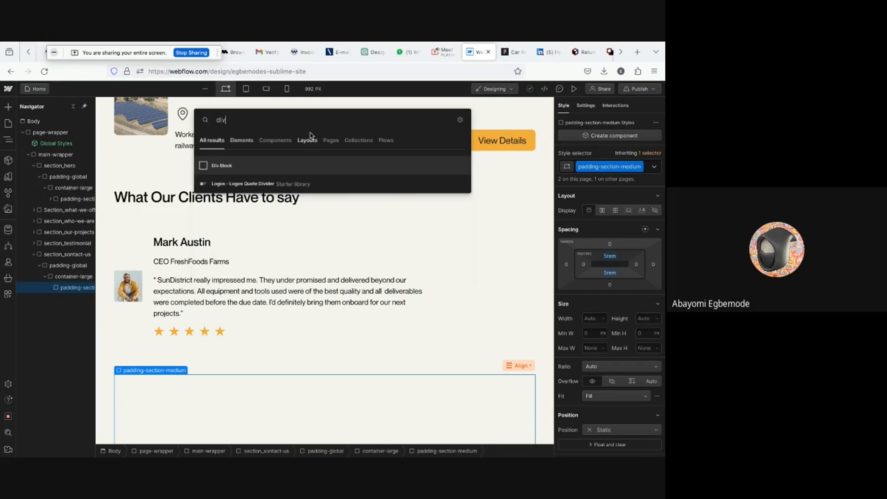
key("Return")
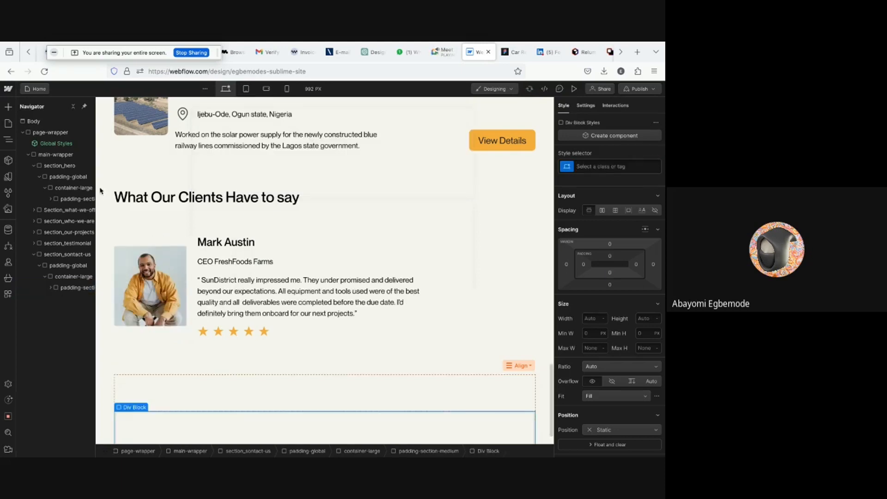
- Create a new class named contact-us_component for the innermost Div Block, correcting its spelling
left_click(51, 288)
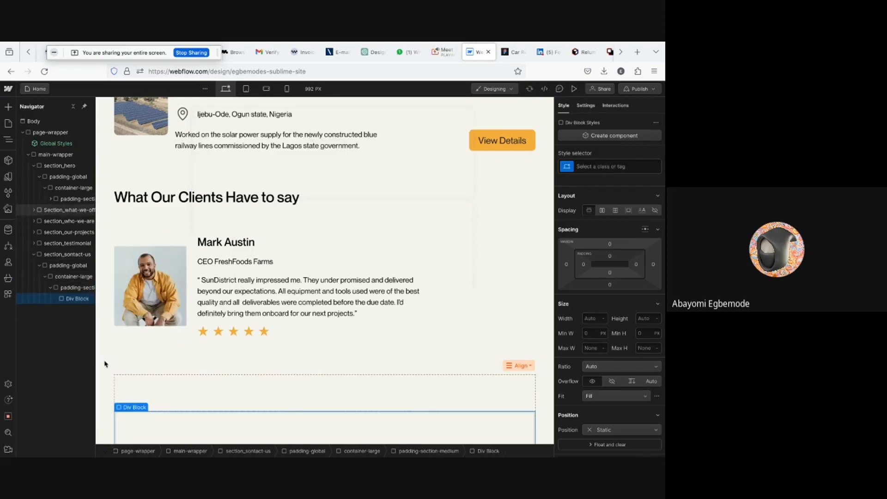
left_click(586, 168)
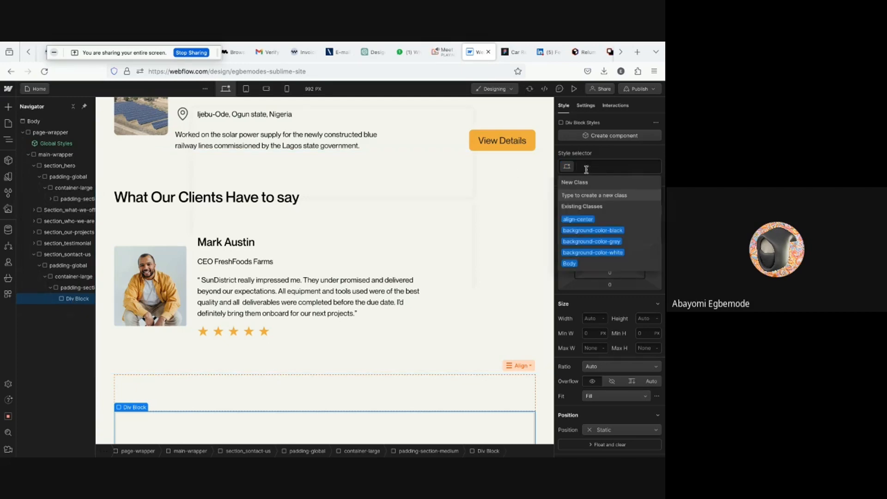
type("contact-u")
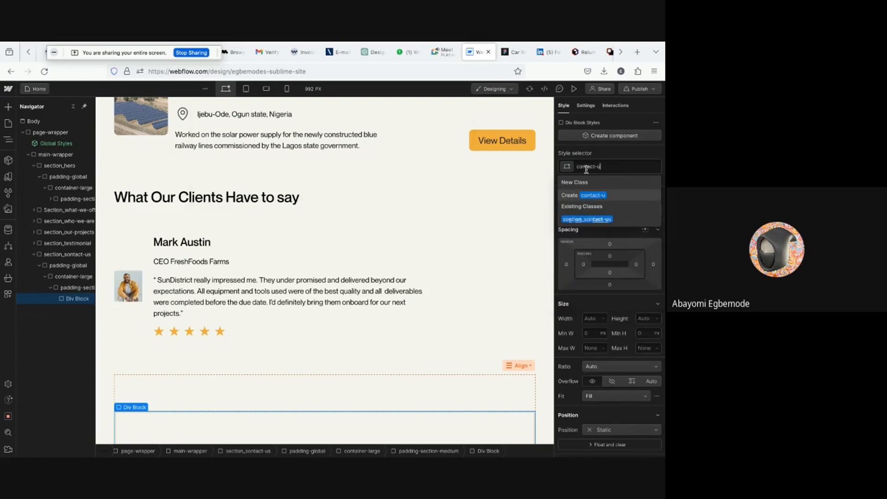
type("s-")
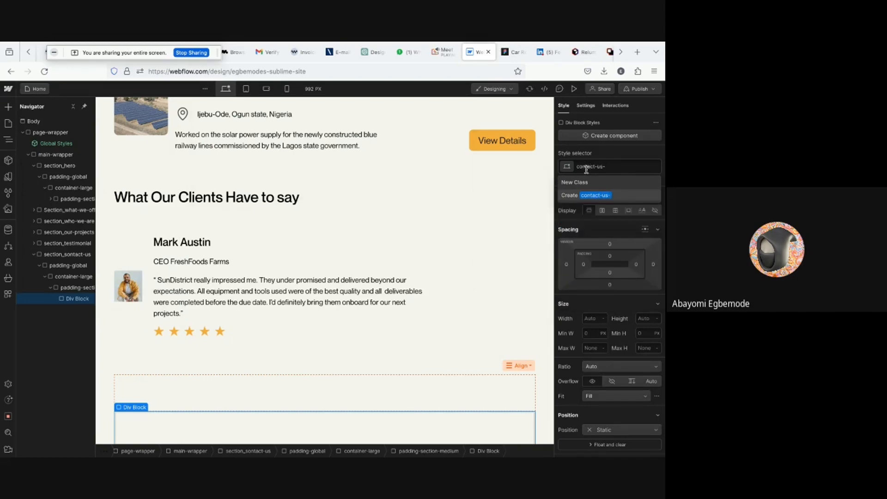
key("BackSpace")
type("_comp0nent")
key("Return")
double_click(626, 166)
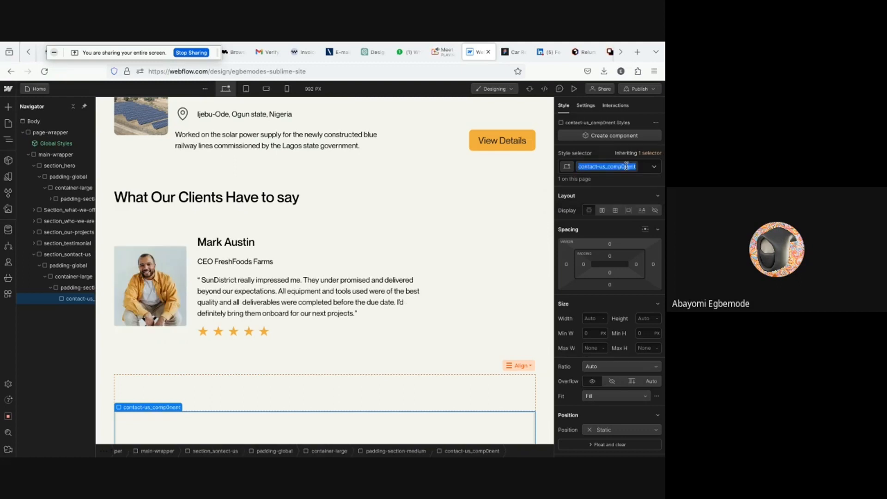
left_click(626, 166)
key("BackSpace")
type("o")
key("Return")
- In Figma, copy the contact us frame's fill colour E5DBC8, then return to Webflow
scroll(244, 415, "down", 1)
scroll(244, 414, "down", 1)
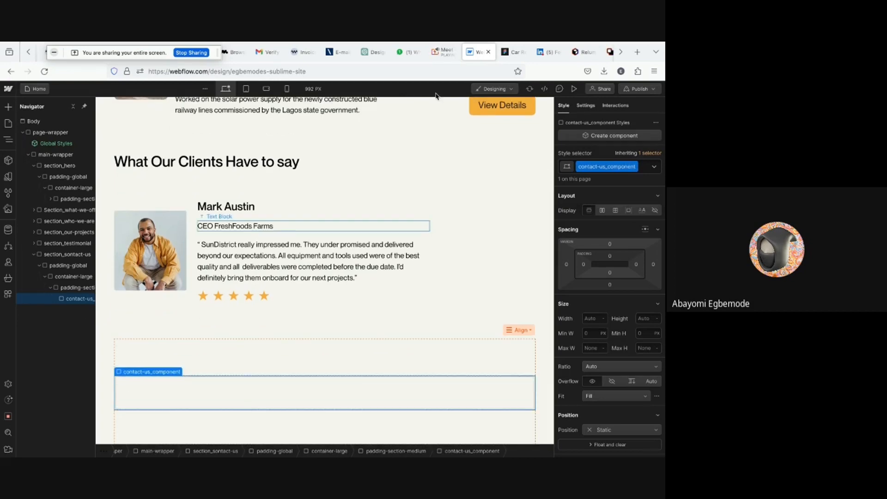
left_click(504, 54)
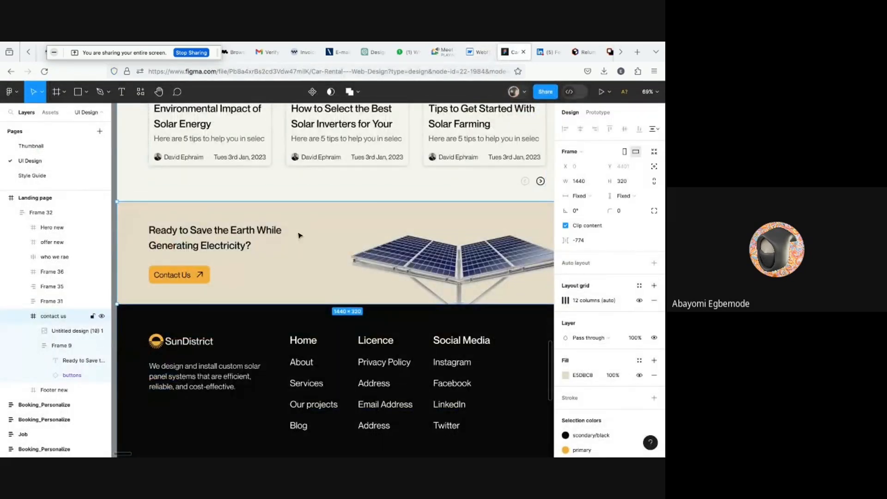
scroll(299, 237, "down", 2)
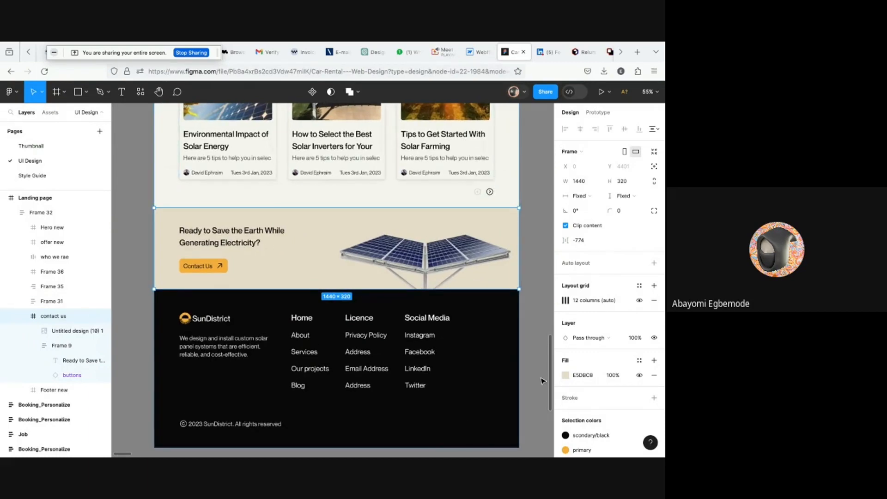
left_click(583, 376)
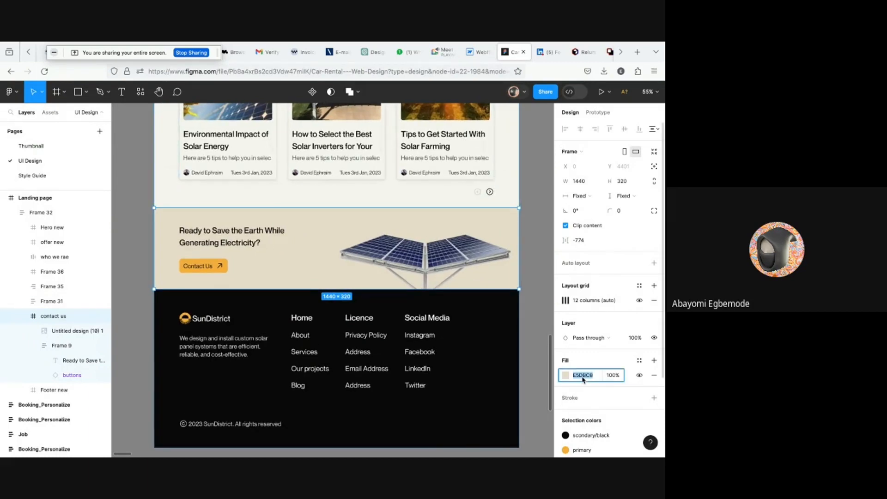
left_click(308, 256)
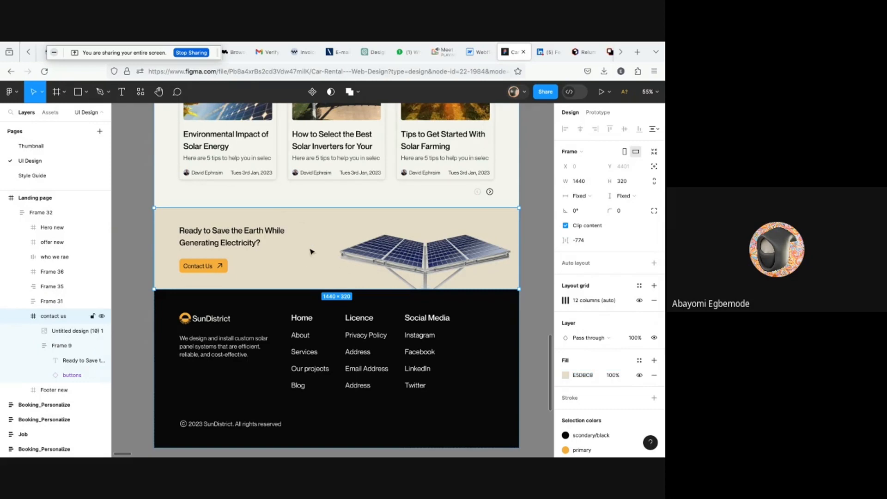
left_click(478, 52)
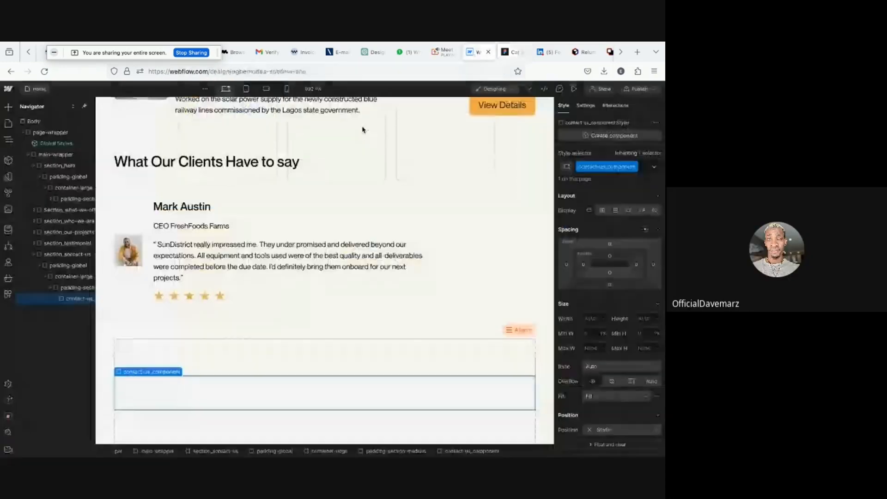
- Rename the contact section's class to section_contact-us
left_click(61, 257)
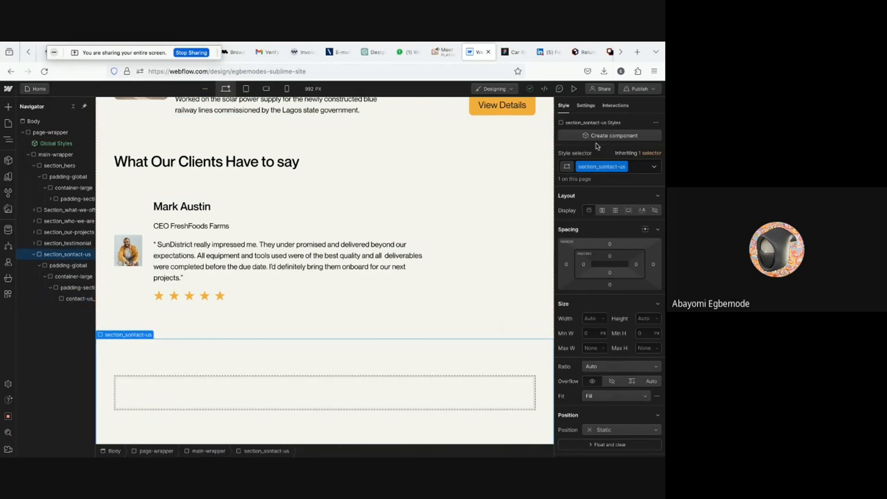
double_click(600, 165)
key("Right")
key("BackSpace")
type("c")
key("Return")
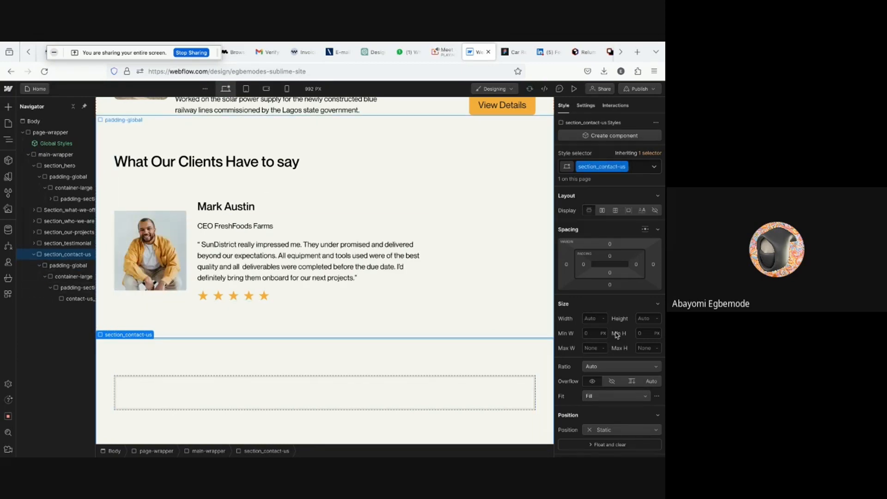
- Set the section_contact-us background colour to #e5dbc8 by pasting the copied value
scroll(617, 335, "down", 5)
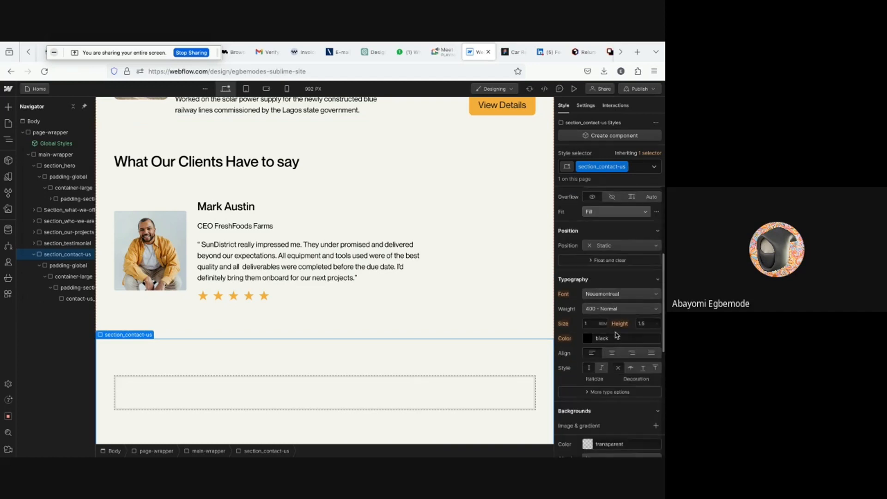
scroll(617, 334, "down", 3)
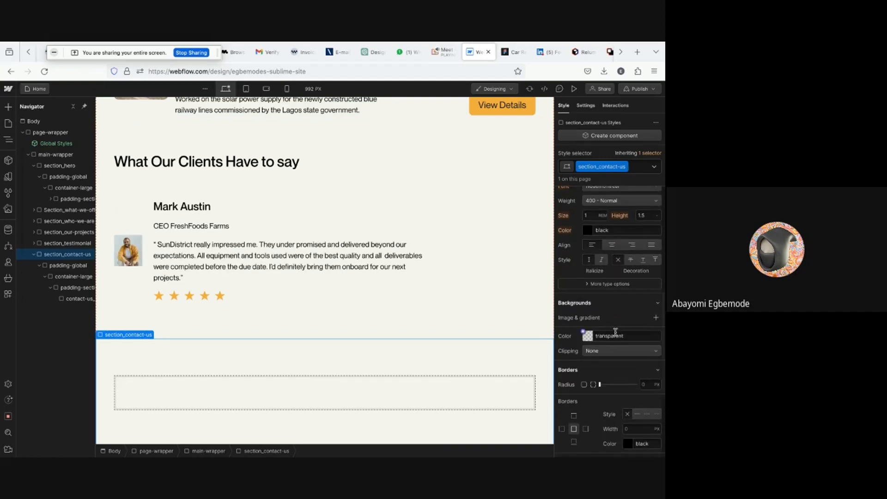
left_click(601, 333)
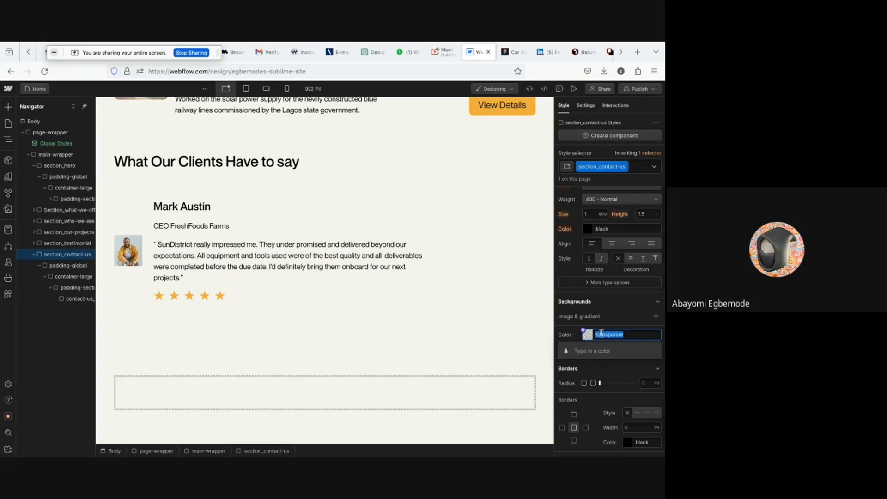
type("#e5dbc8")
key("Return")
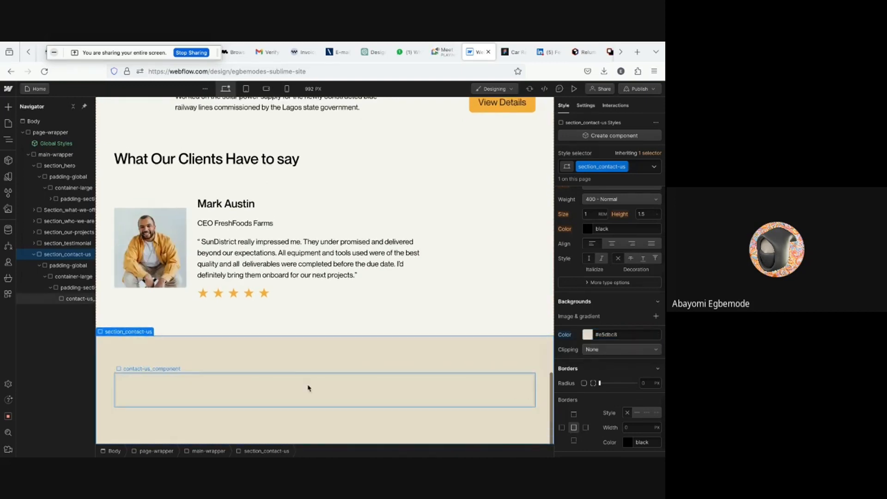
- Add a Div Block inside the contact-us_component block
left_click(67, 301)
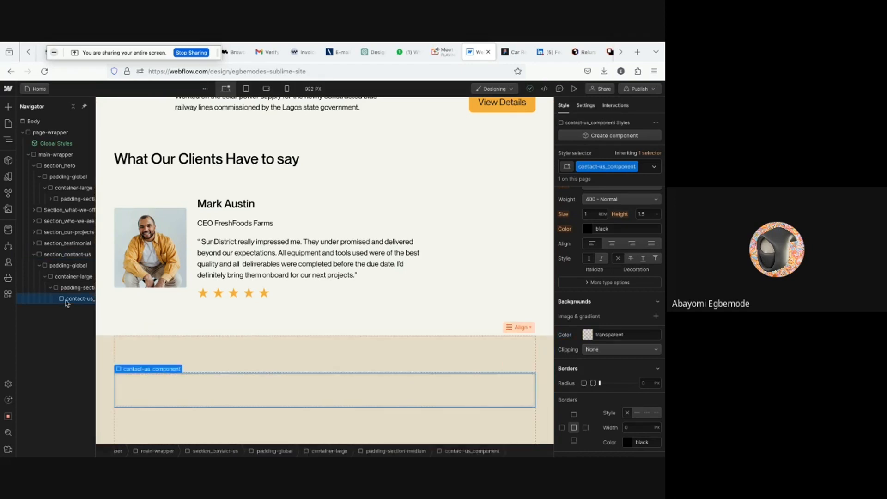
left_click(513, 52)
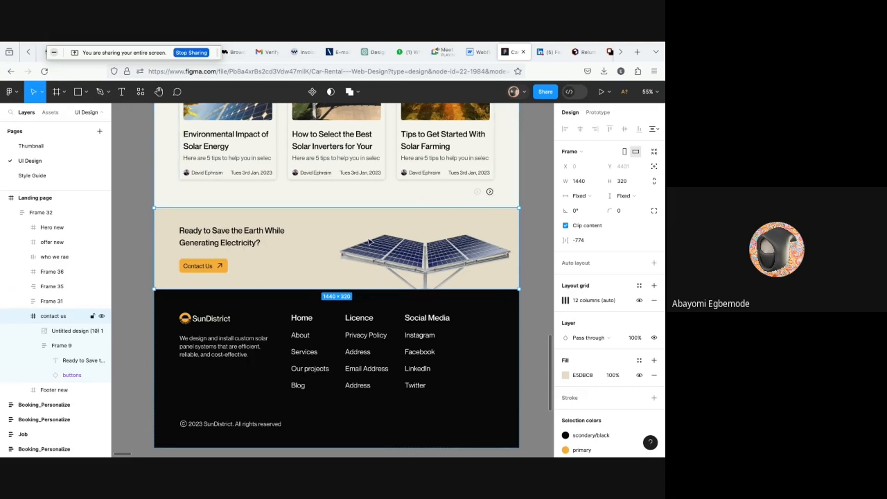
left_click(475, 53)
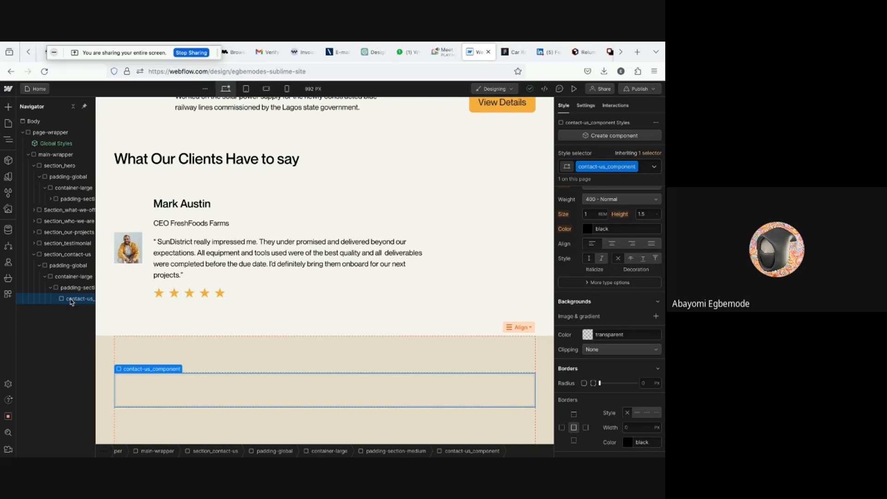
key("super+k")
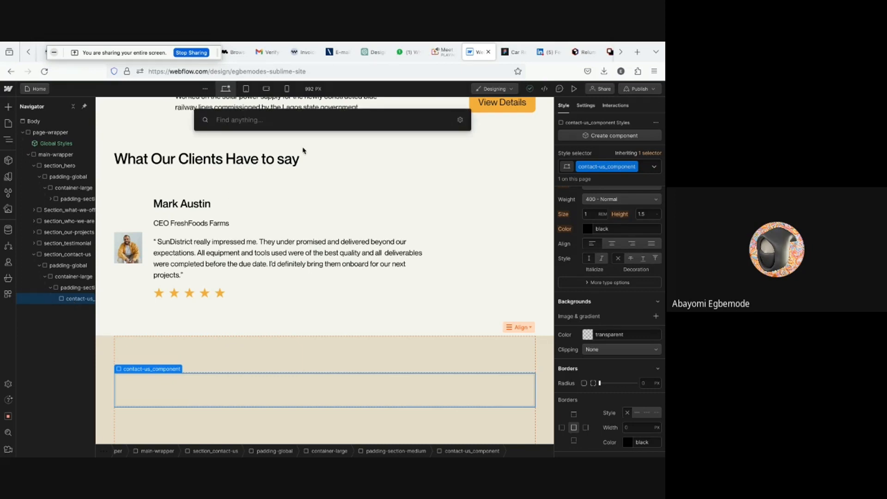
type("div")
key("Return")
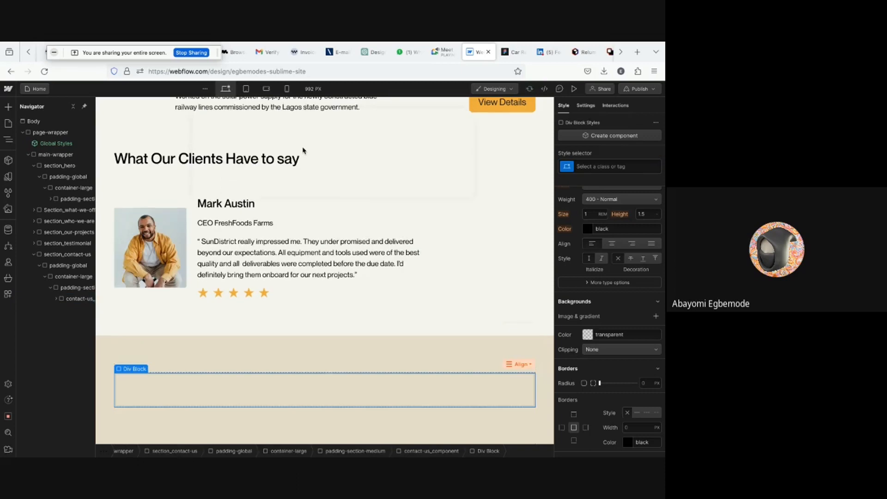
- Give the new Div Block the class contact-us-item-right
left_click(584, 166)
type("conat")
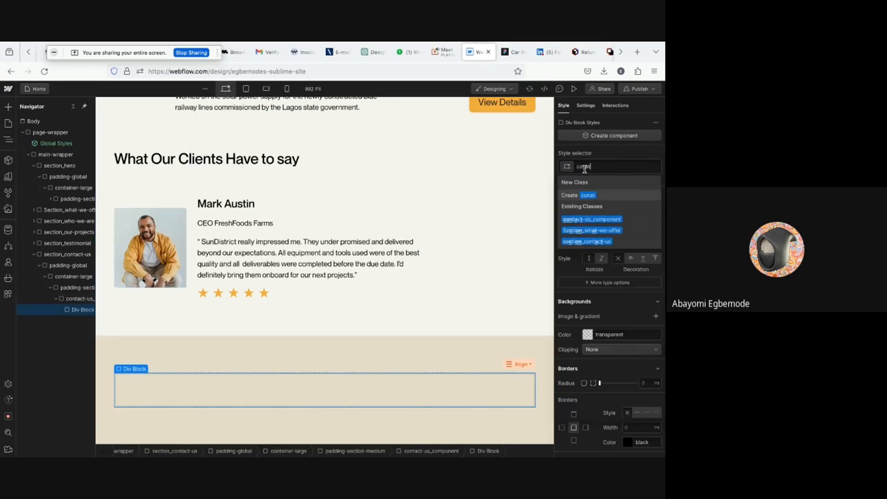
key("BackSpace")
key("BackSpace")
type("tact-u")
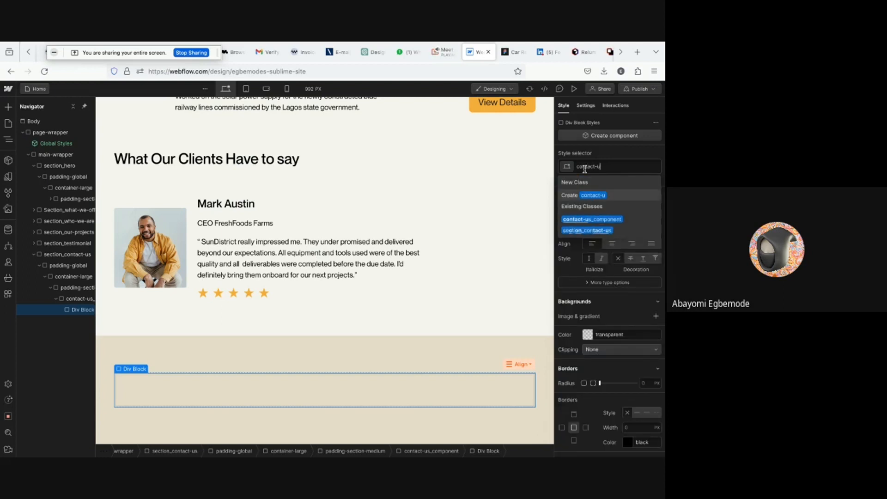
type("s-")
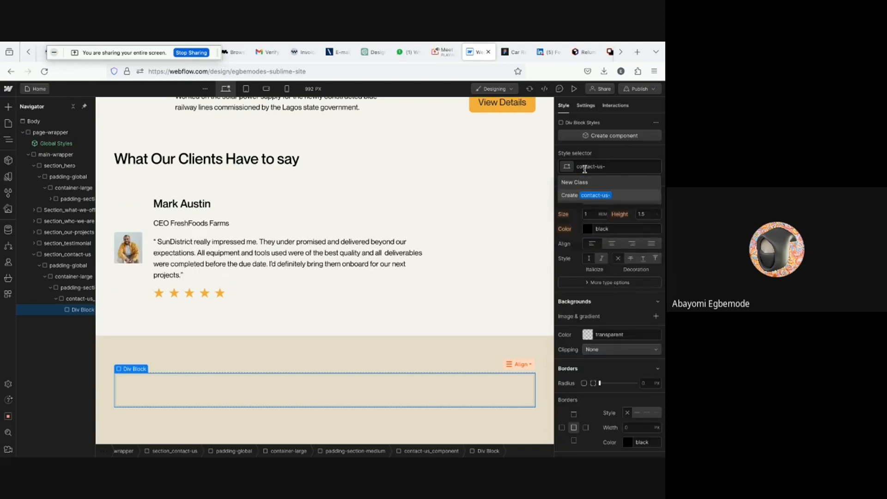
type("item-right")
key("Return")
- Add another Div Block inside contact-us_component and give it the class contact-us-item-left
left_click(78, 299)
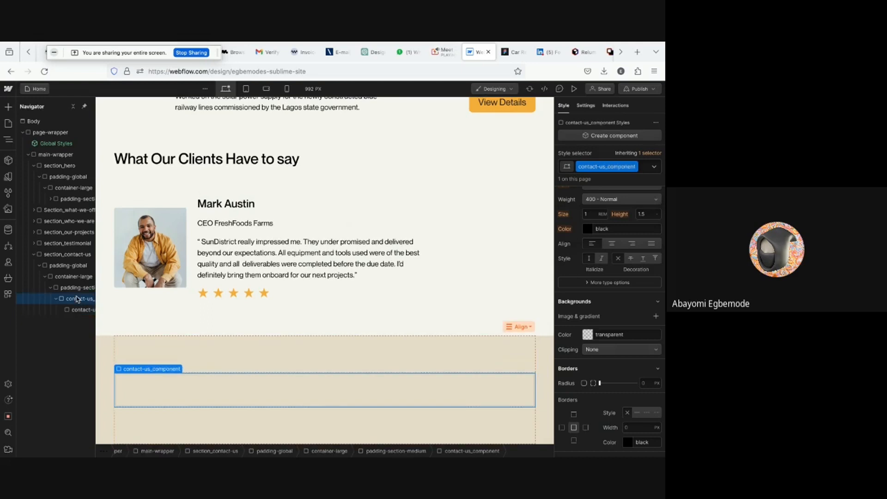
key("ctrl+k")
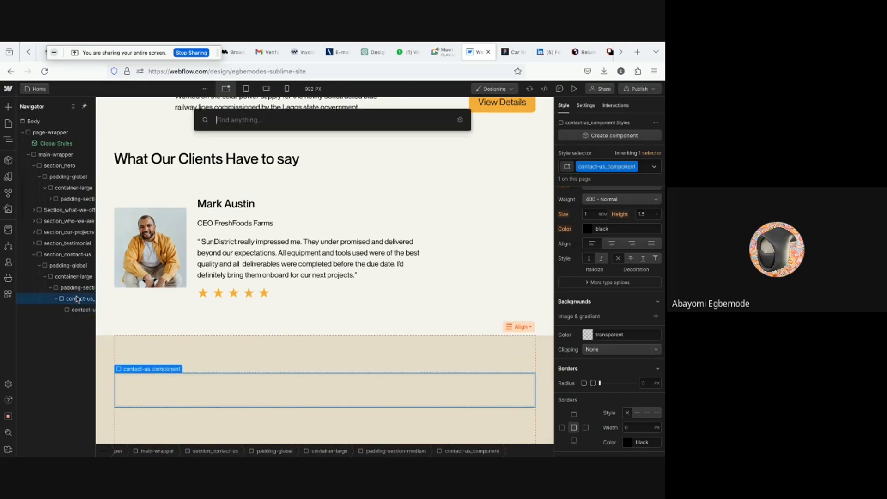
type("div")
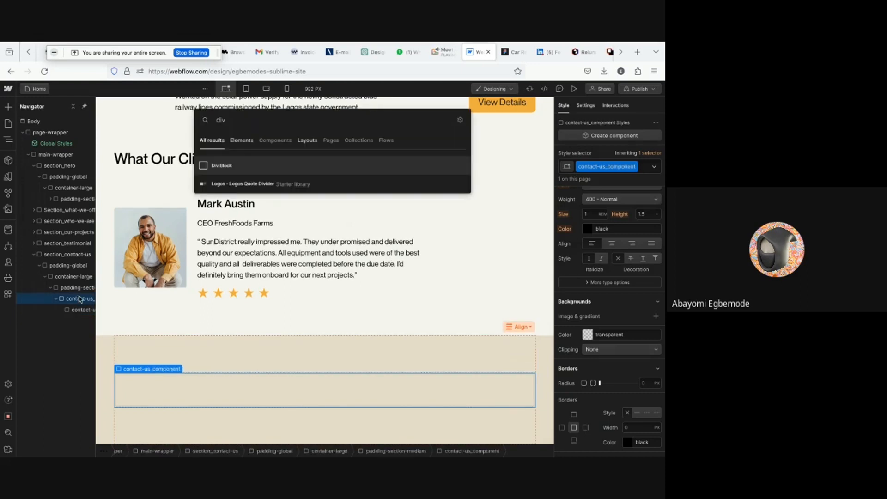
key("Return")
left_click(593, 166)
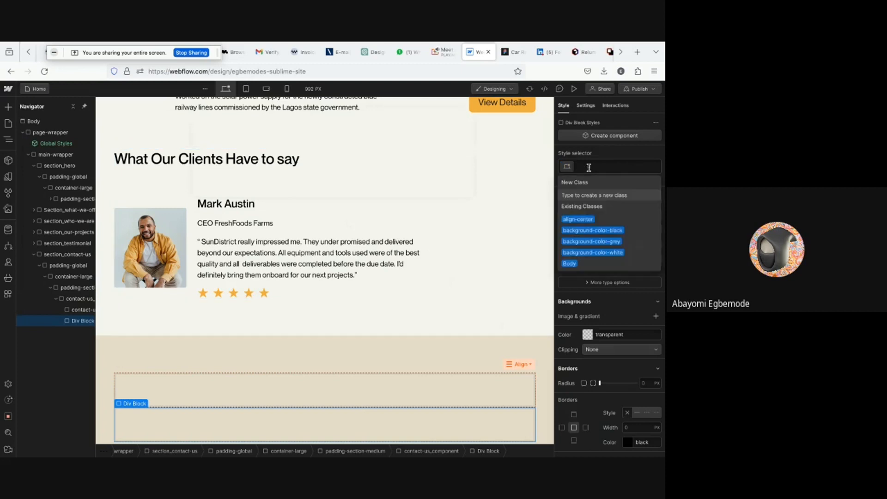
type("conta")
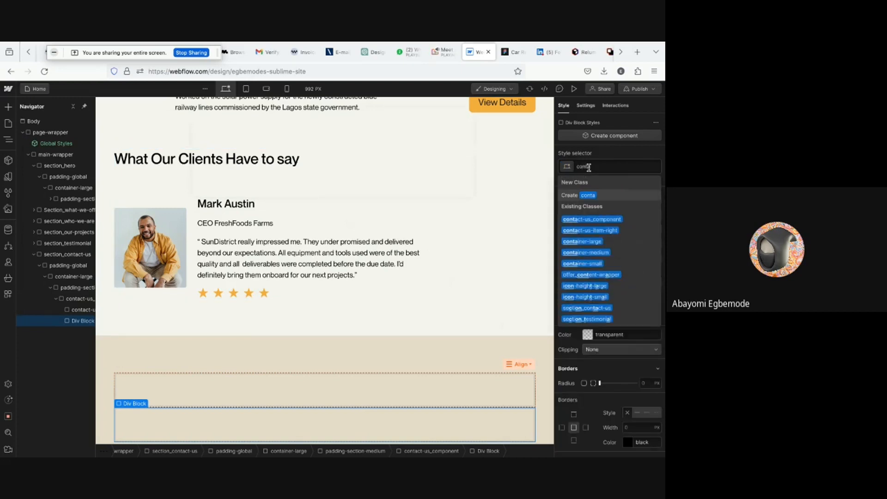
type("ct-")
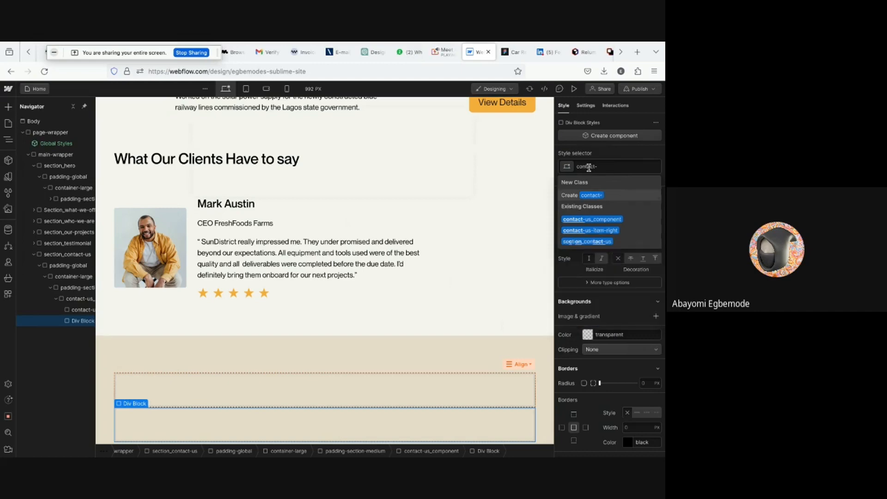
type("us-item")
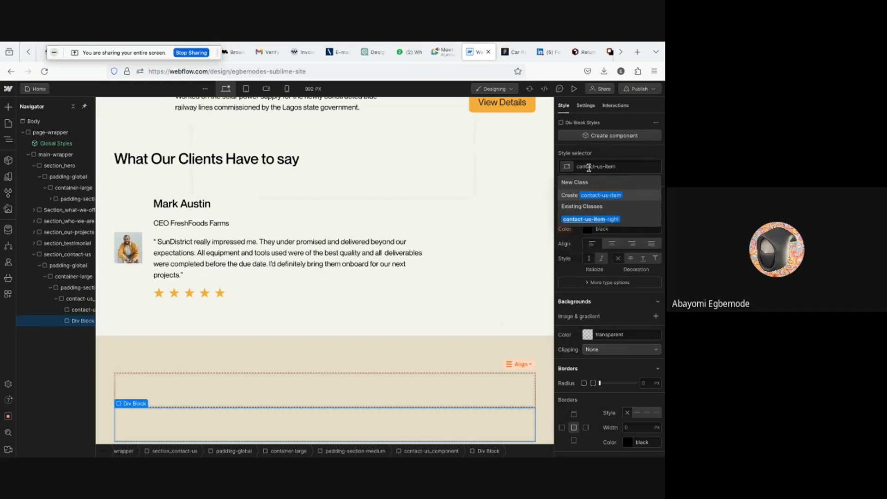
type("-left")
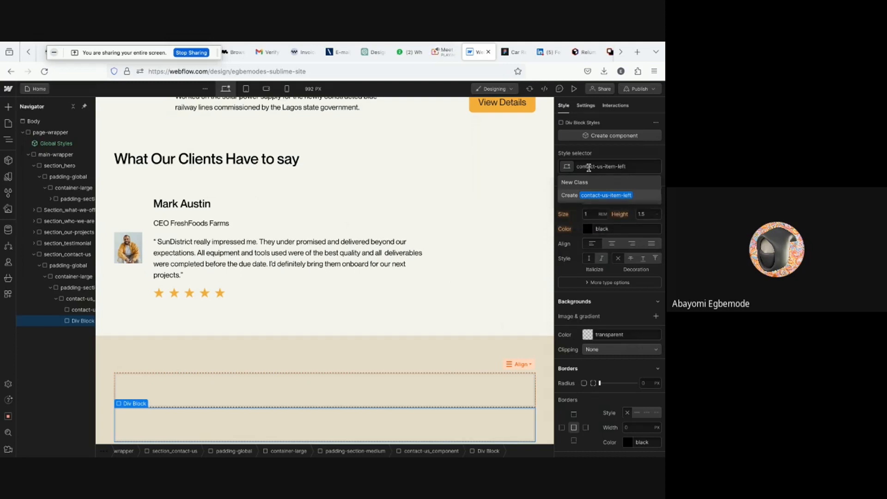
key("Return")
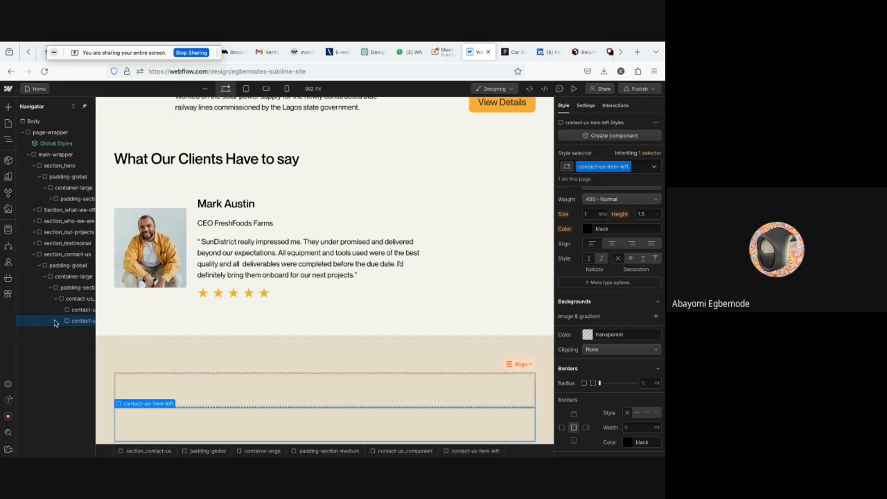
- Move contact-us-item-left above contact-us-item-right in the contact-us_component
left_click(76, 310)
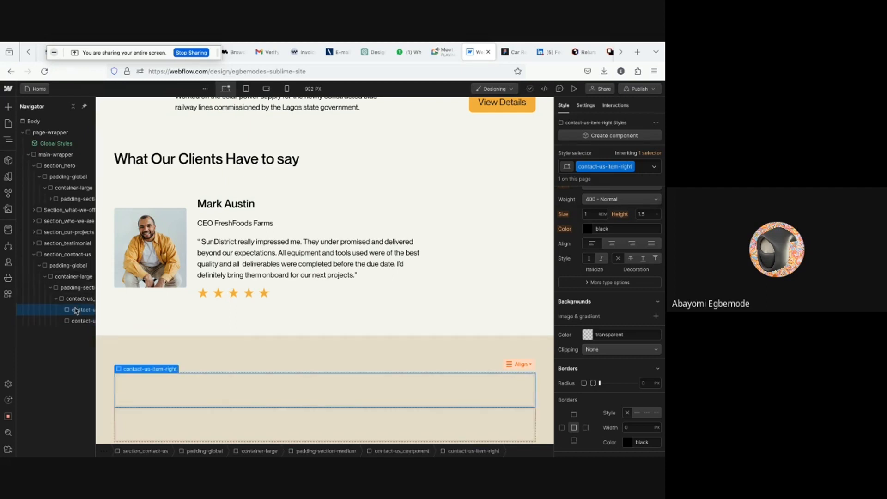
left_click(79, 320)
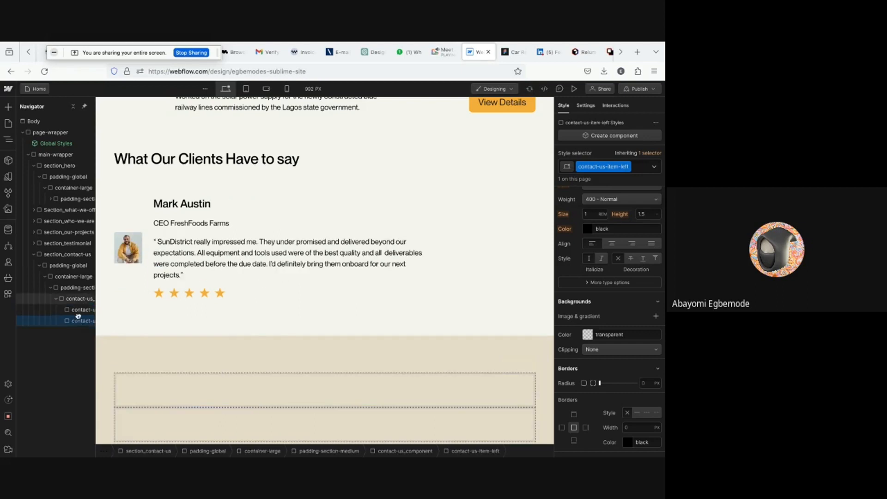
left_click_drag(72, 323, 69, 304)
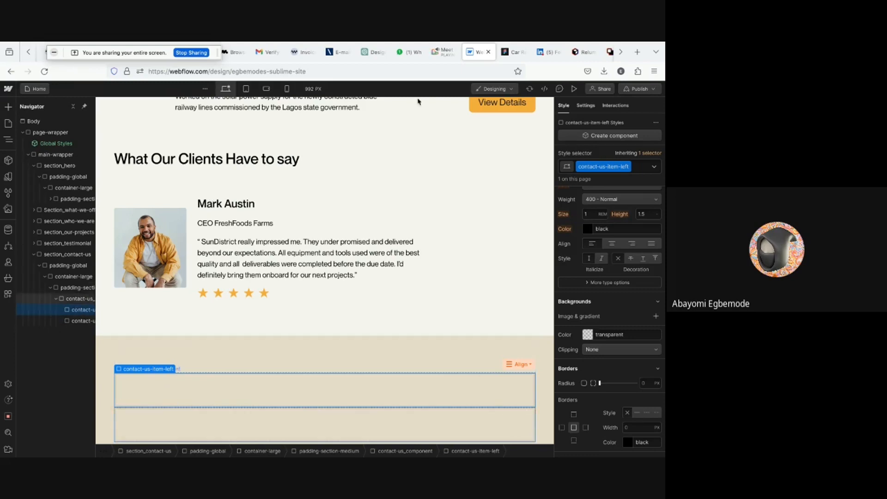
- Inspect the contact section's heading text in the Figma design, then return to Webflow
mouse_move(506, 51)
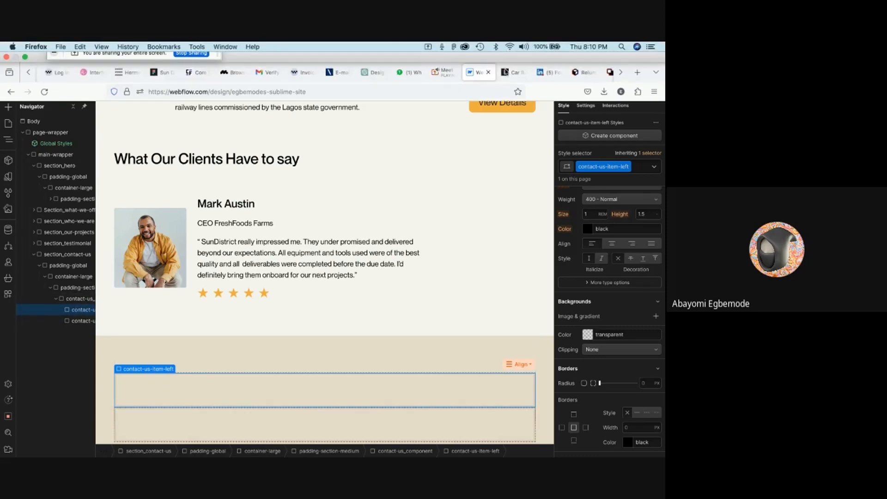
left_click(512, 72)
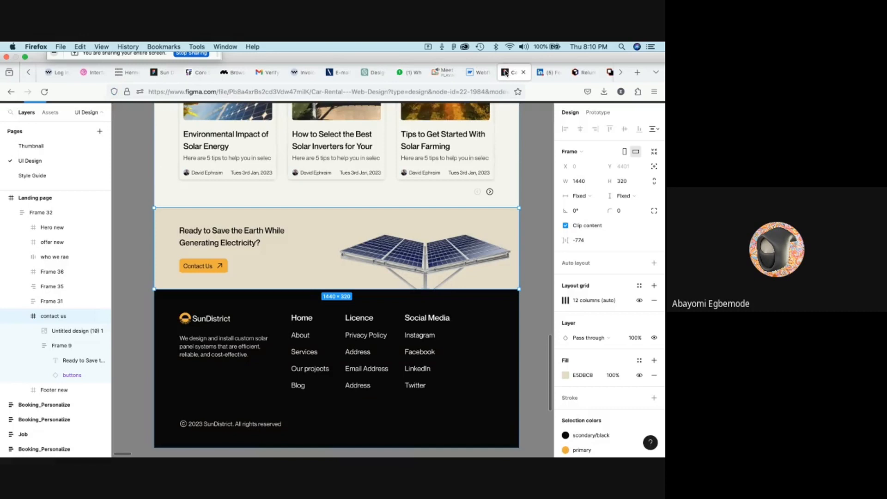
double_click(229, 240)
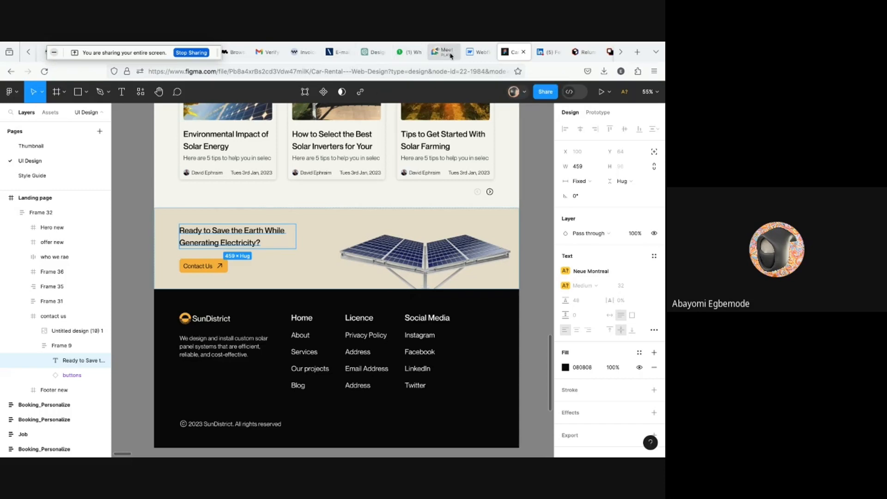
left_click(478, 52)
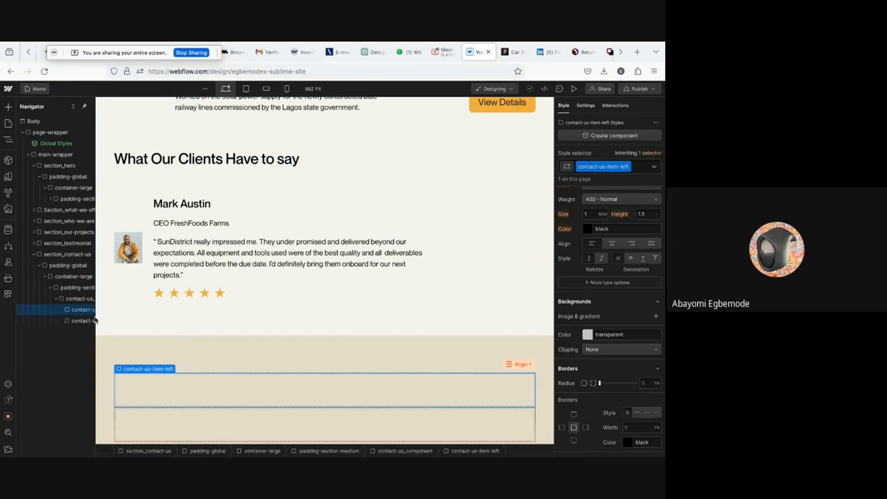
- Add an H3 heading inside contact-us-item-left
key("ctrl+e")
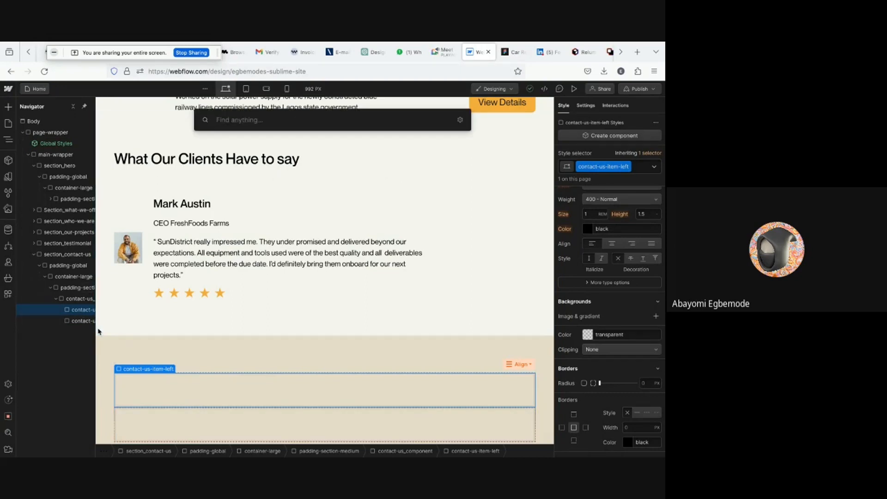
type("h3")
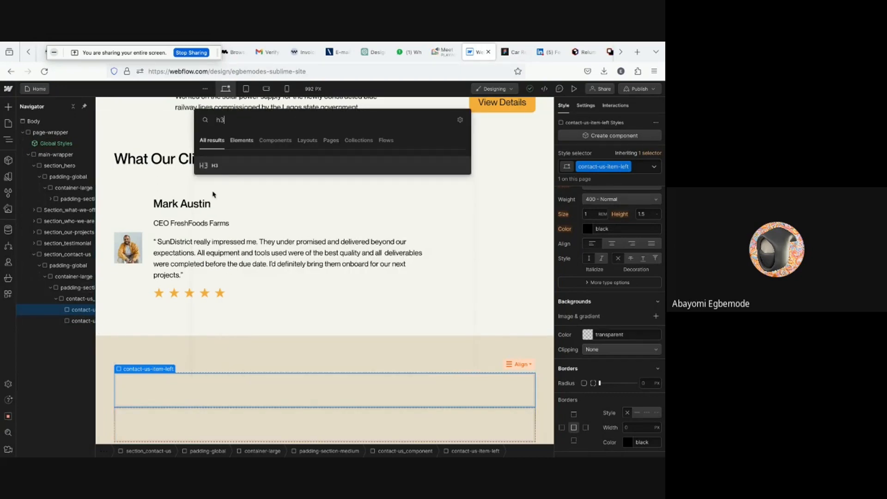
left_click(218, 165)
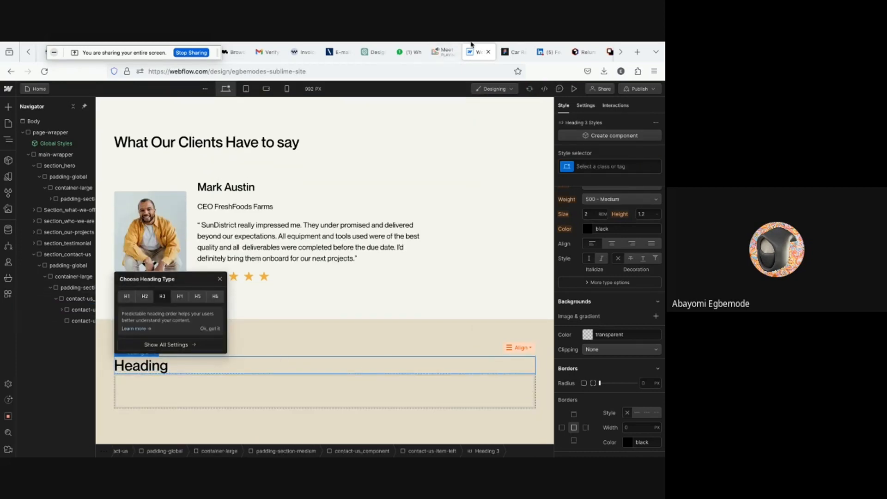
- In Figma's Dev Mode, copy the contact section heading text "Ready to Save the Earth While Generating Electricity?"
left_click(512, 51)
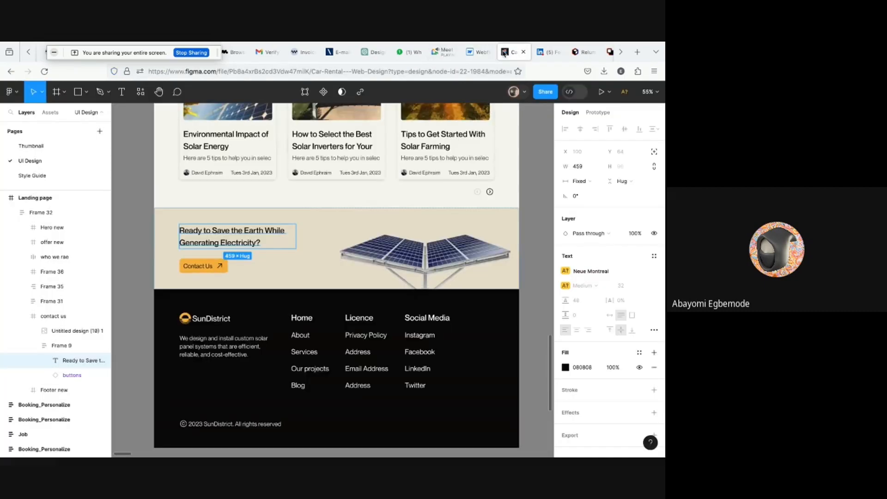
double_click(200, 239)
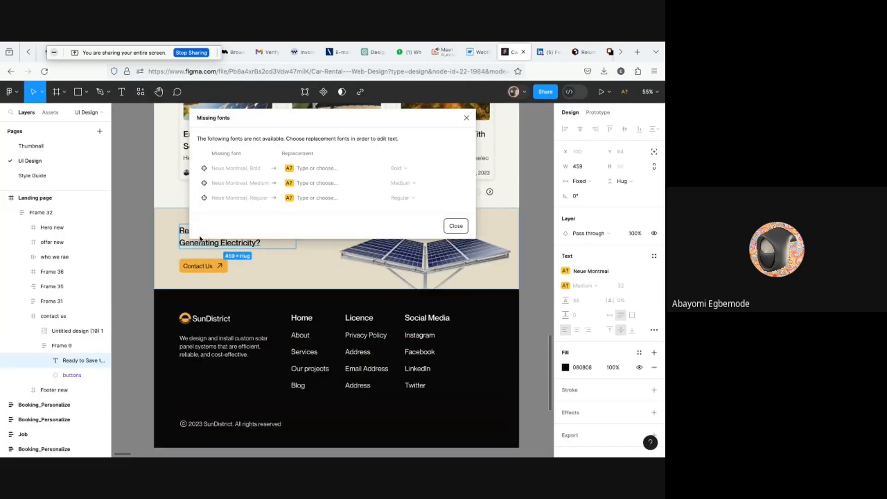
left_click(455, 227)
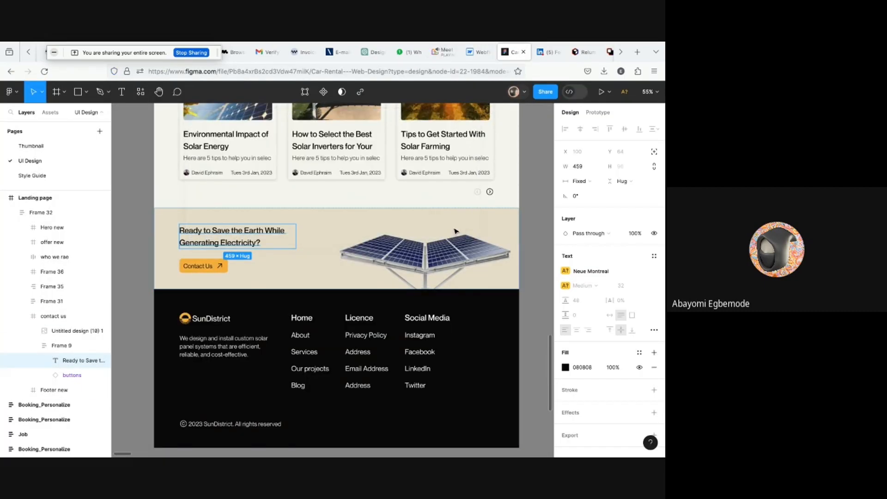
left_click(575, 92)
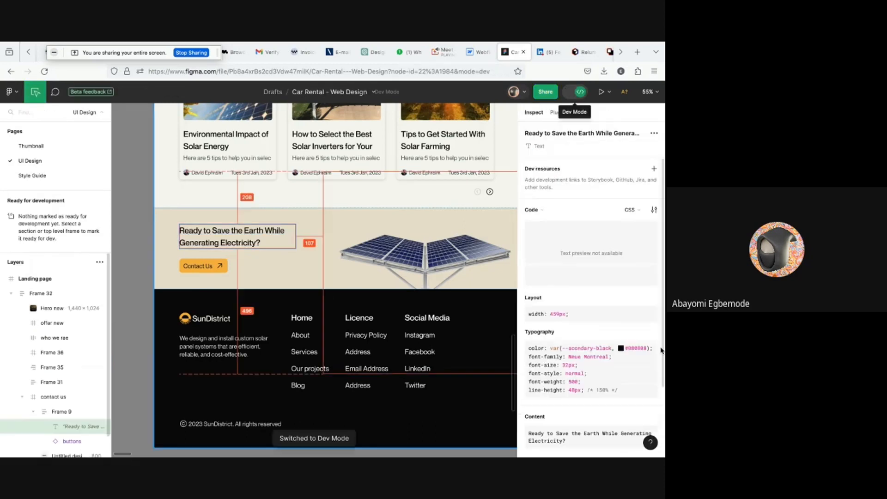
scroll(616, 284, "down", 1)
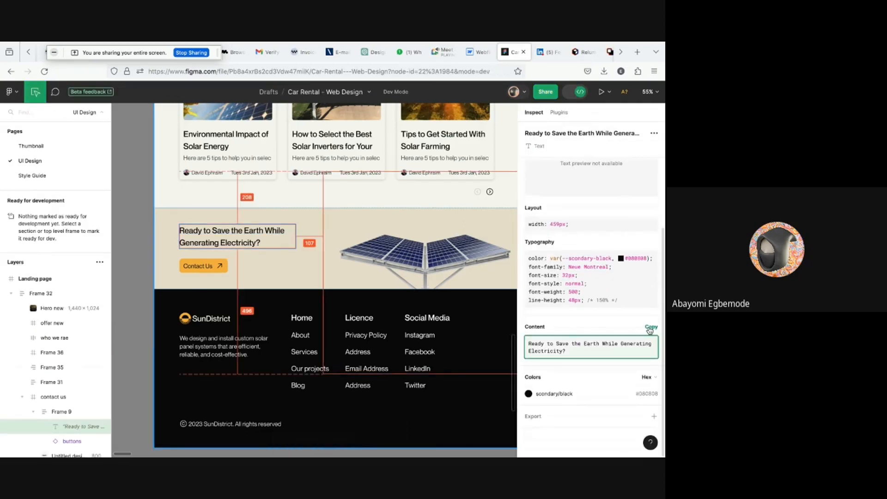
left_click(649, 330)
- Replace the new heading's text with the copied "Ready to Save the Earth While Generating Electricity?"
left_click(479, 52)
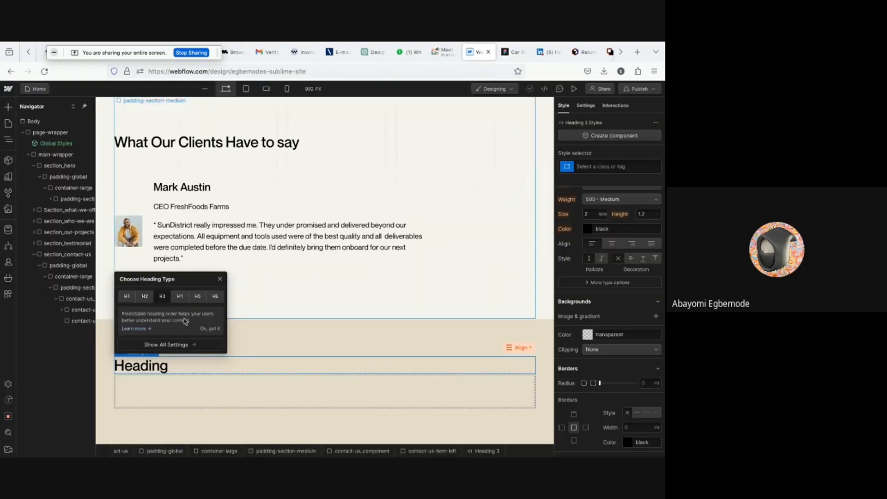
left_click(145, 366)
double_click(144, 366)
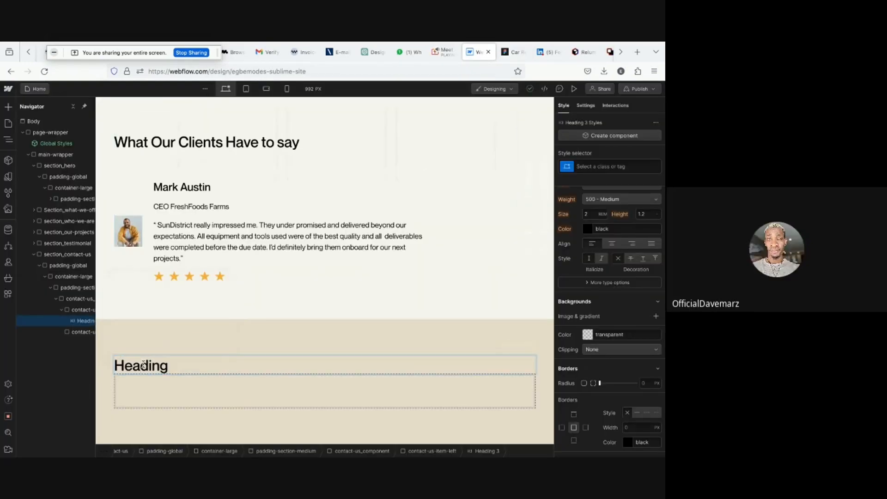
double_click(144, 365)
key("BackSpace")
key("ctrl+v")
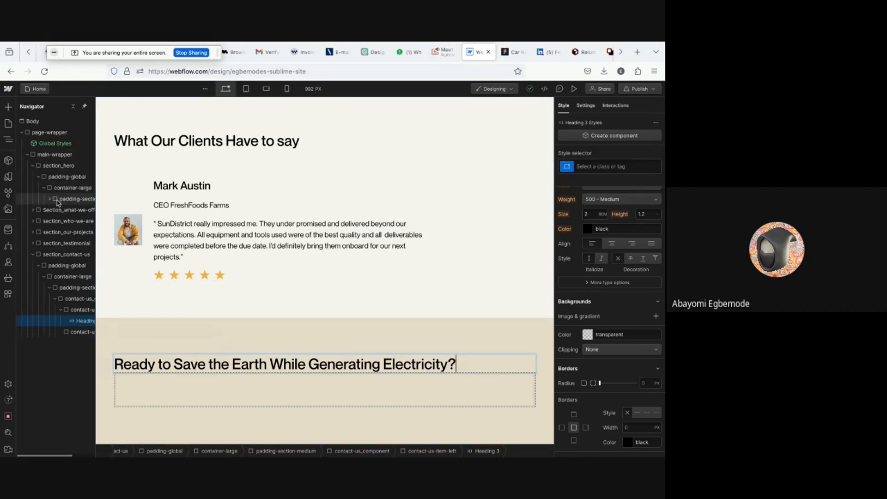
- Copy the hero section's Contact Us button and paste it into contact-us-item-left below the heading
left_click(67, 199)
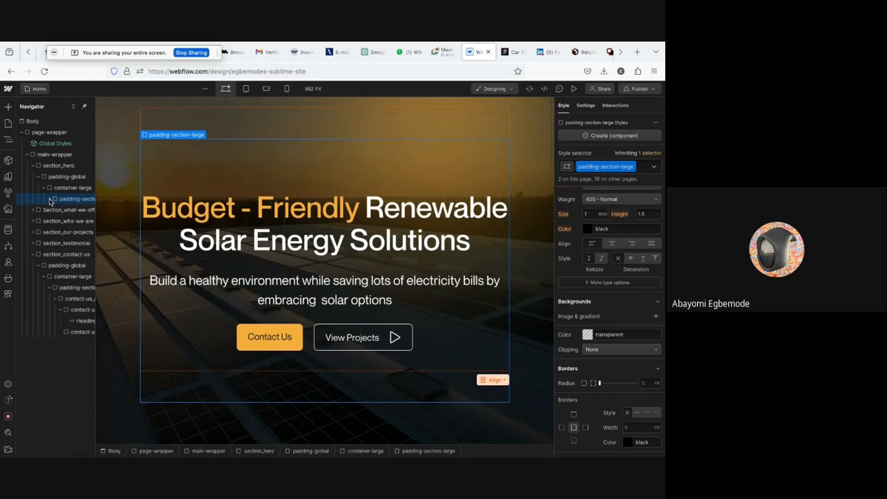
left_click(49, 200)
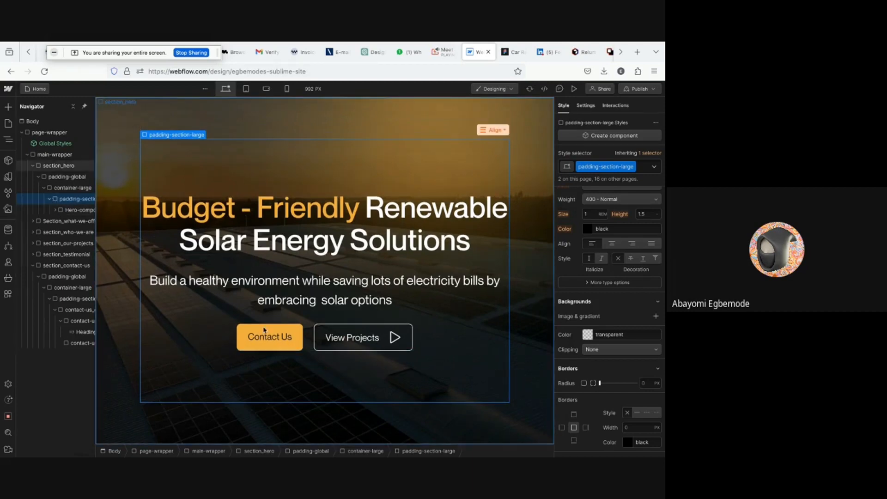
left_click(262, 346)
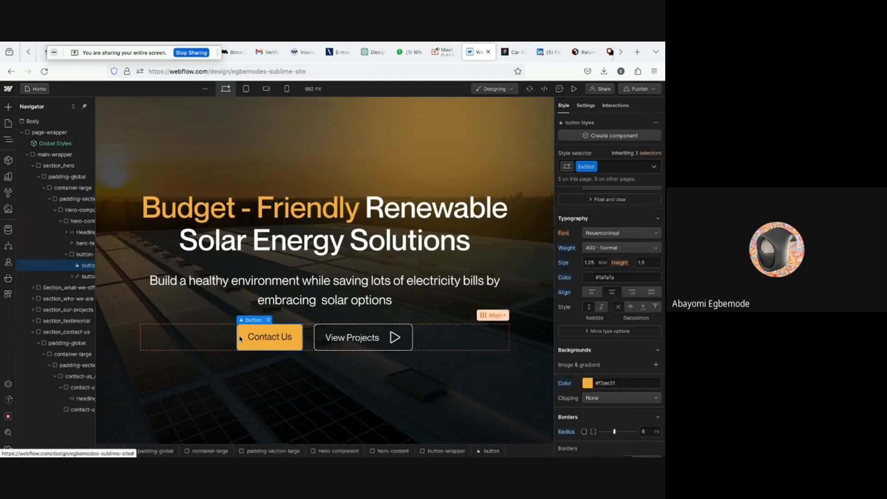
left_click(75, 389)
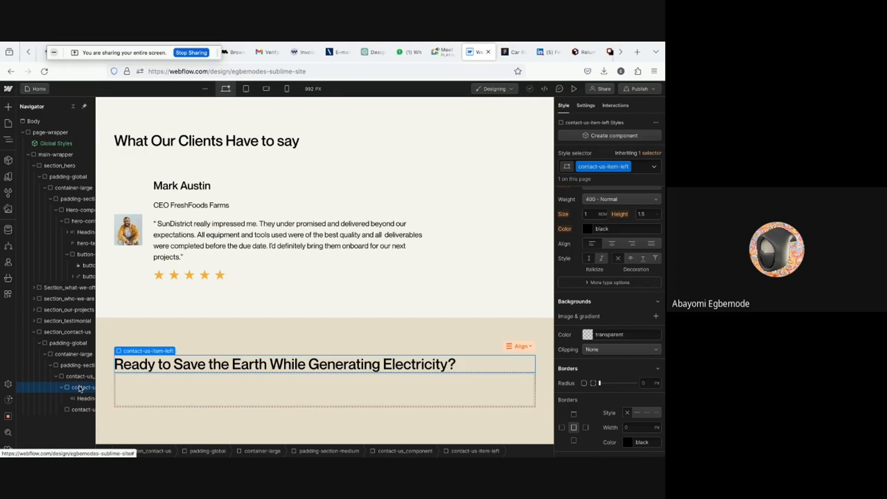
key("super+v")
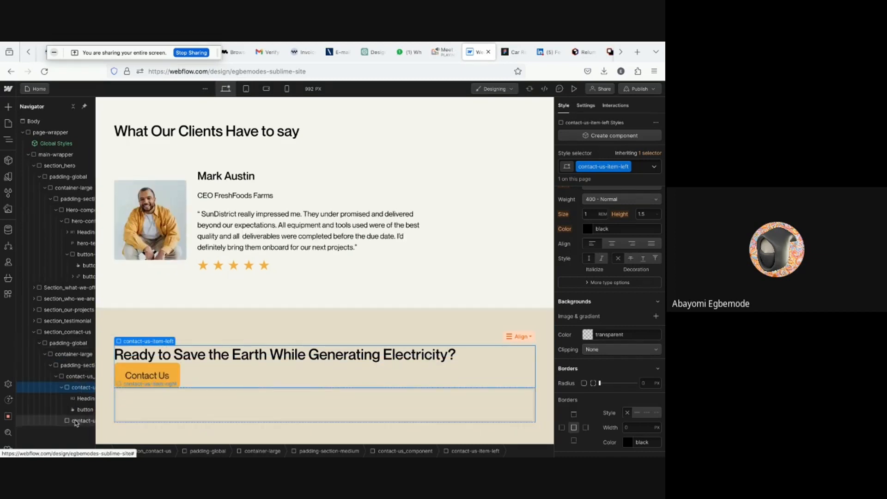
- Set the contact-us_component wrapper to flex display
left_click(76, 377)
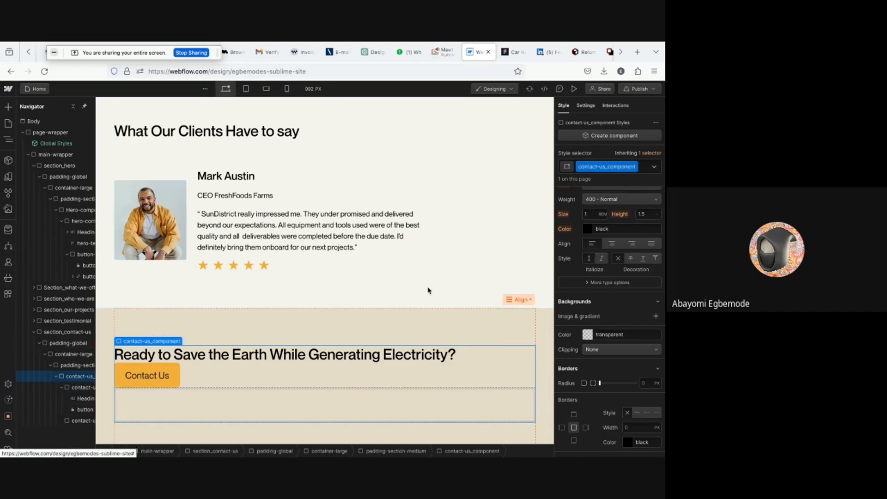
scroll(608, 244, "up", 2)
scroll(606, 245, "up", 4)
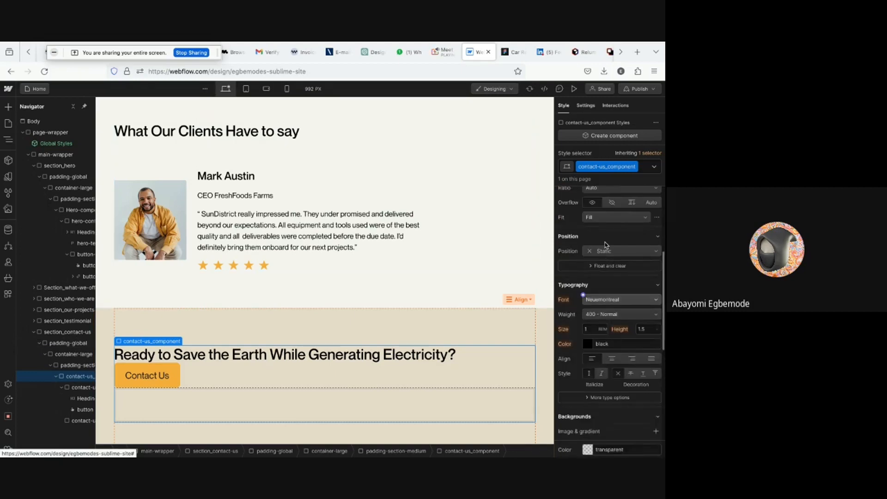
scroll(606, 245, "up", 3)
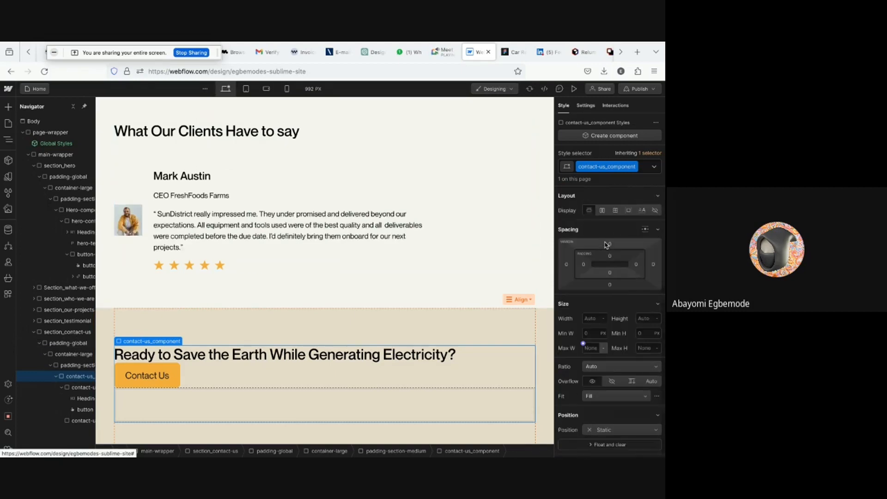
left_click(601, 211)
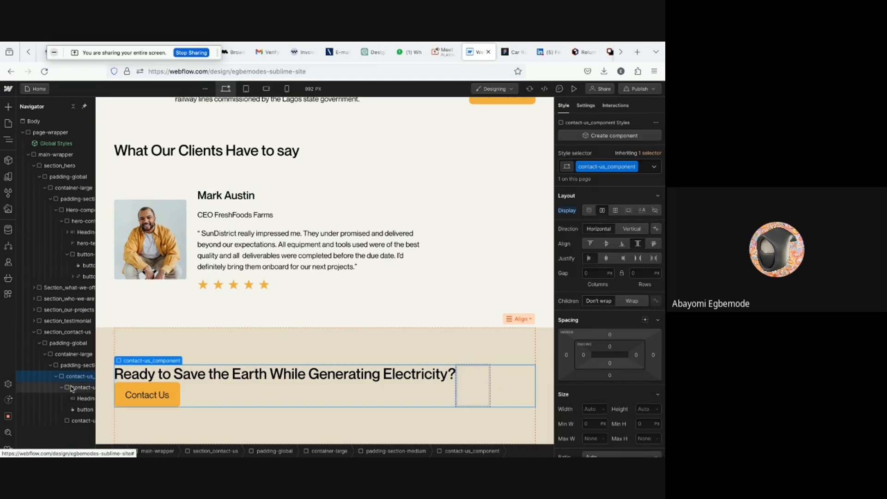
- Compare with the Figma design and set contact-us-item-left's width to 50%
left_click(512, 56)
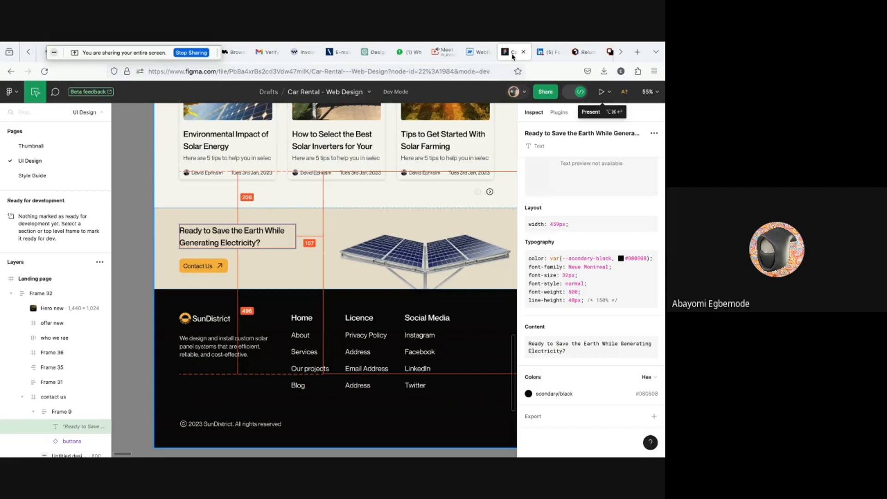
left_click(478, 54)
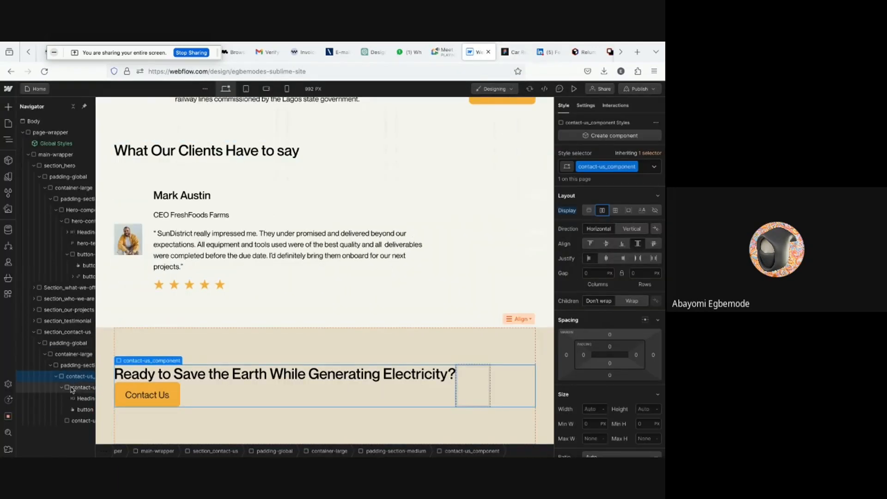
left_click(84, 390)
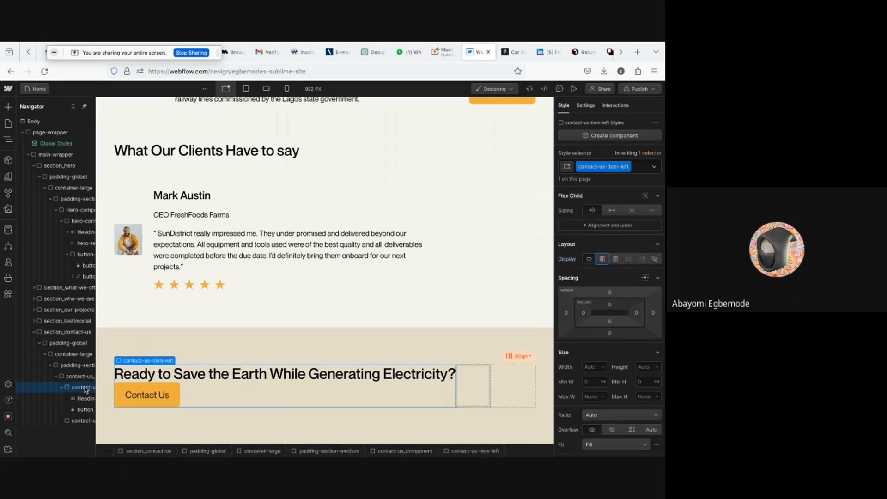
left_click(594, 367)
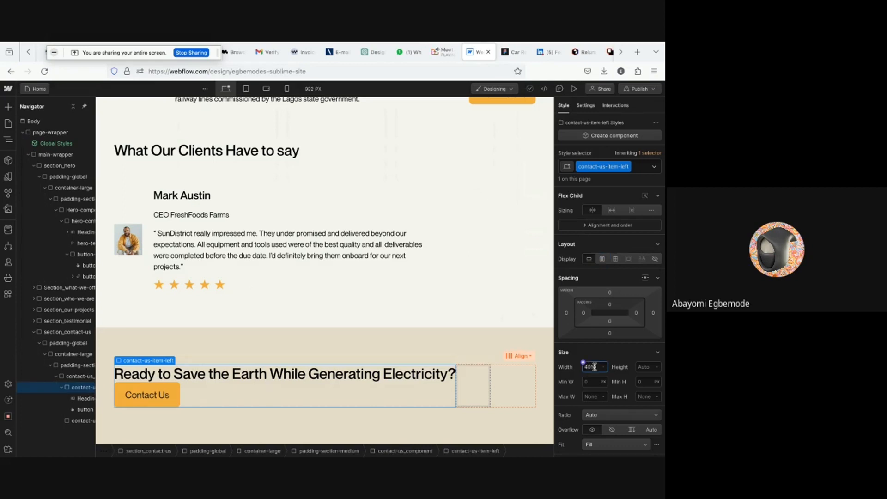
type("40%")
key("Return")
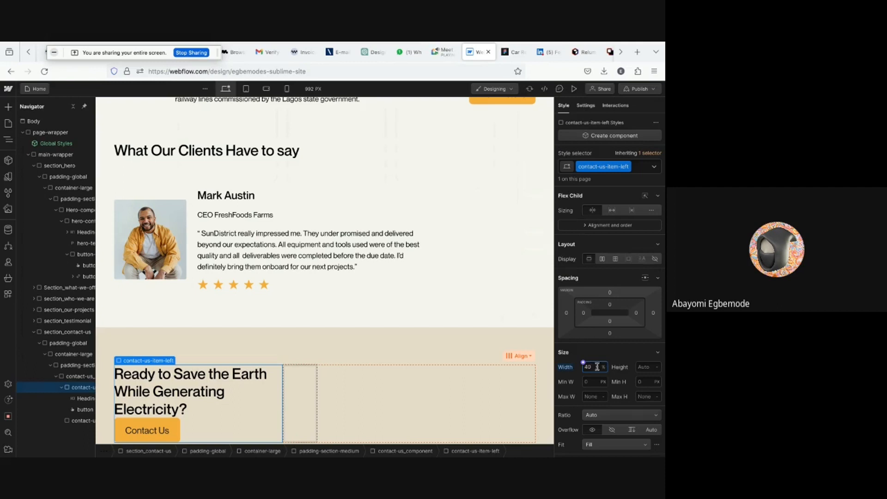
key("Return")
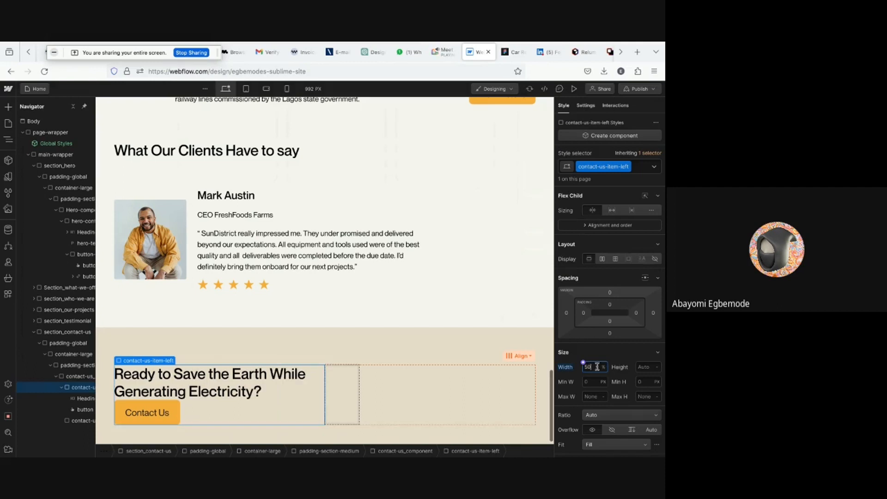
scroll(369, 393, "down", 1)
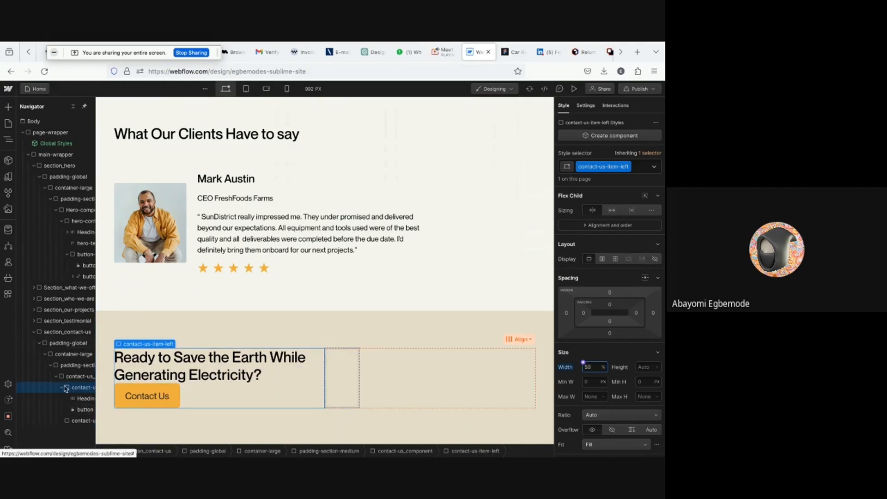
- Check the Figma button's spacing and make contact-us-item-left a vertical flex column
left_click(508, 53)
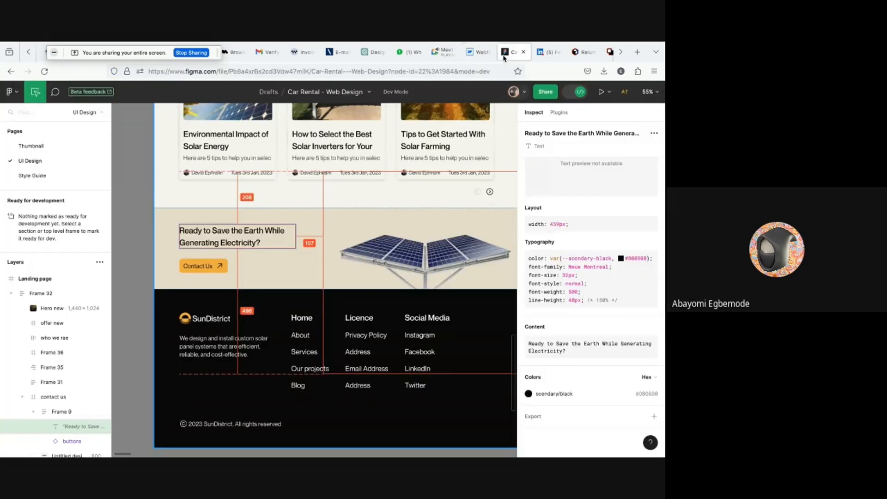
left_click(213, 265)
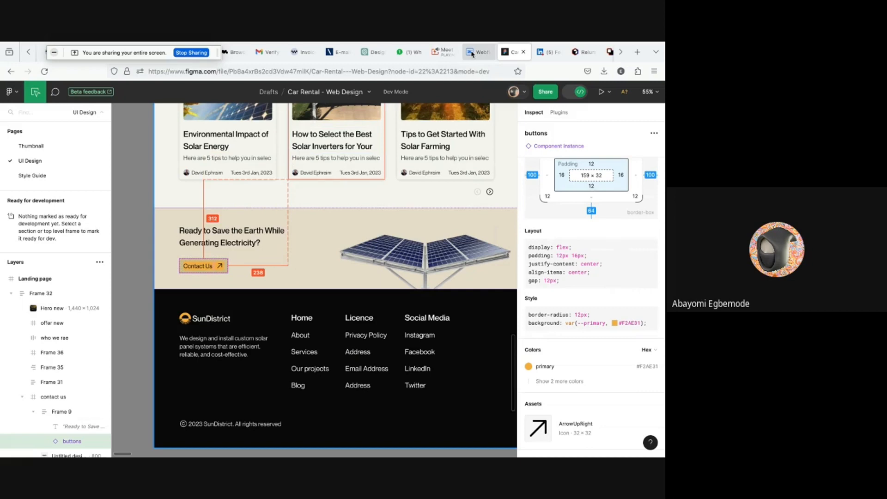
left_click(476, 52)
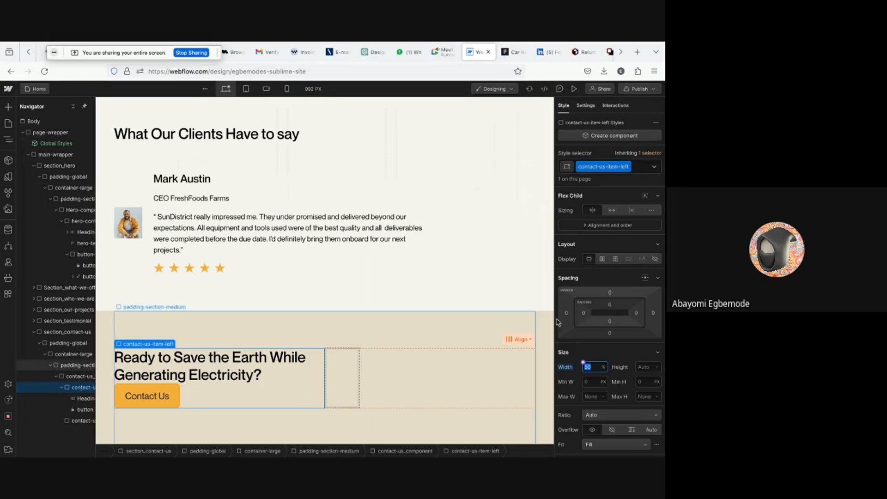
left_click(602, 259)
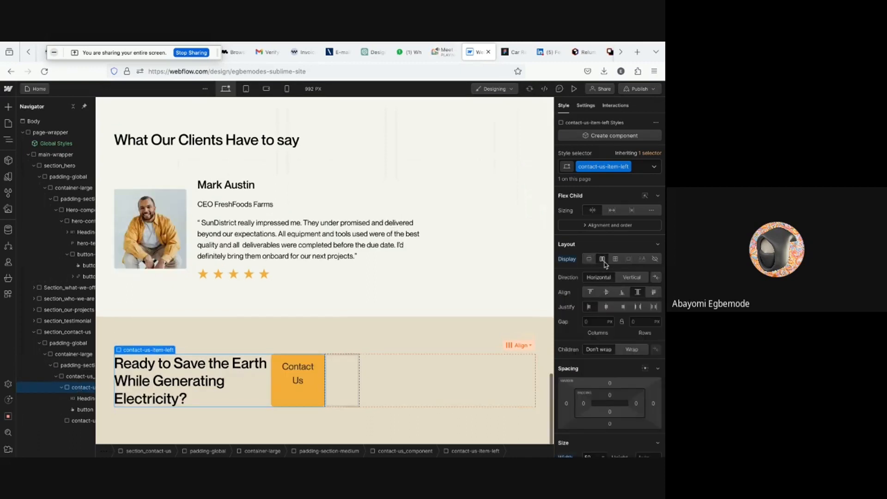
left_click(630, 277)
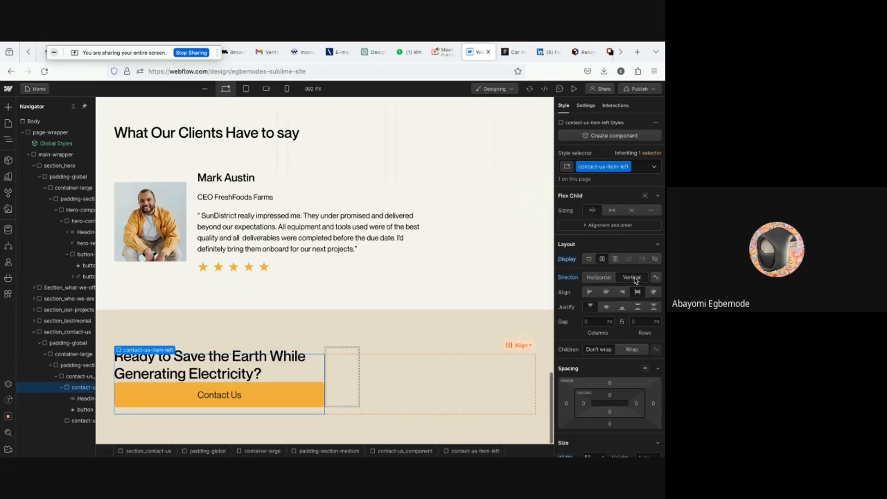
- Set the column's row gap to 40/16 rem
left_click(637, 322)
type("4")
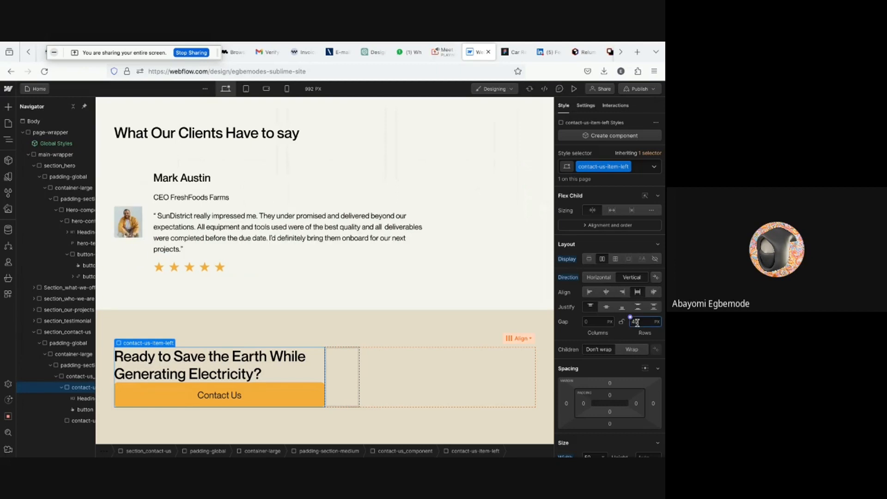
type("0/16rem")
key("Return")
- Align the column's children to the start and set its row gap to 2 rem
scroll(513, 349, "down", 1)
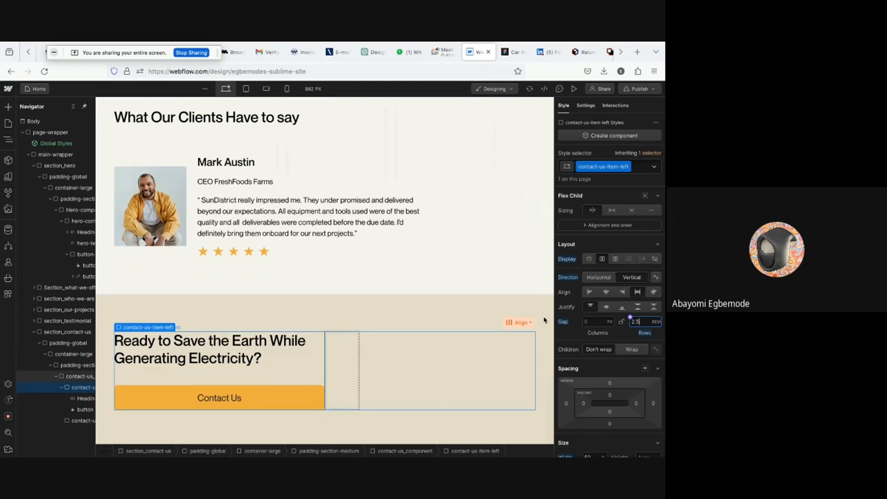
left_click(589, 292)
scroll(199, 386, "down", 1)
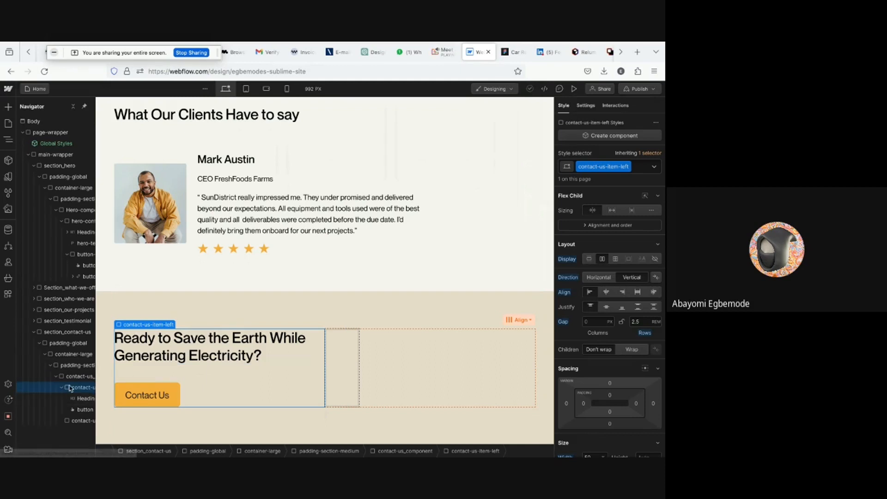
left_click(636, 321)
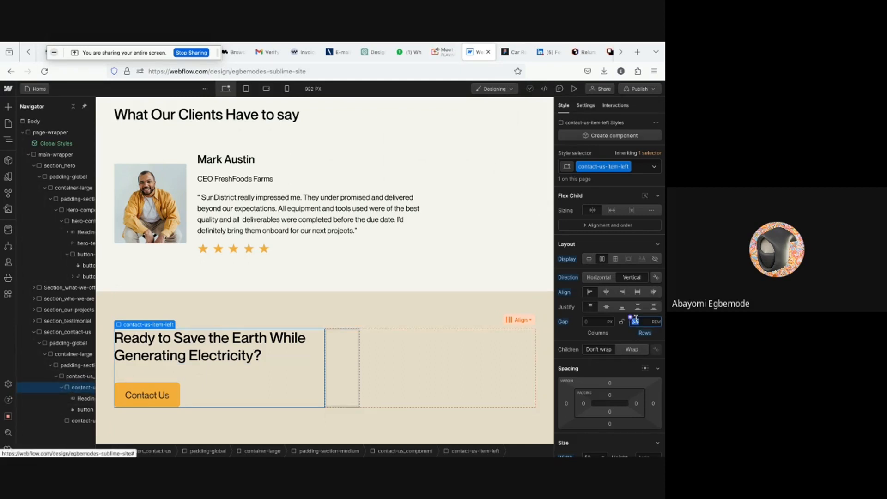
type("2")
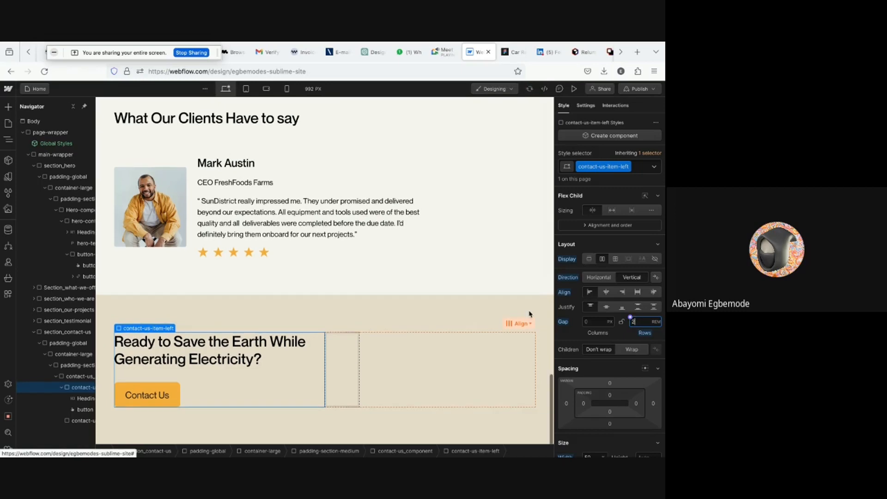
- Add an Image element inside contact-us-item-right
left_click(63, 388)
left_click(72, 399)
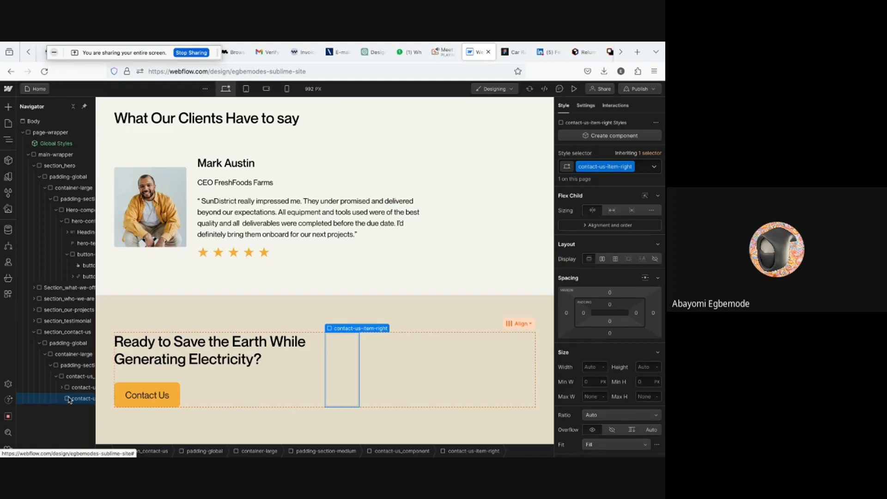
key("ctrl+k")
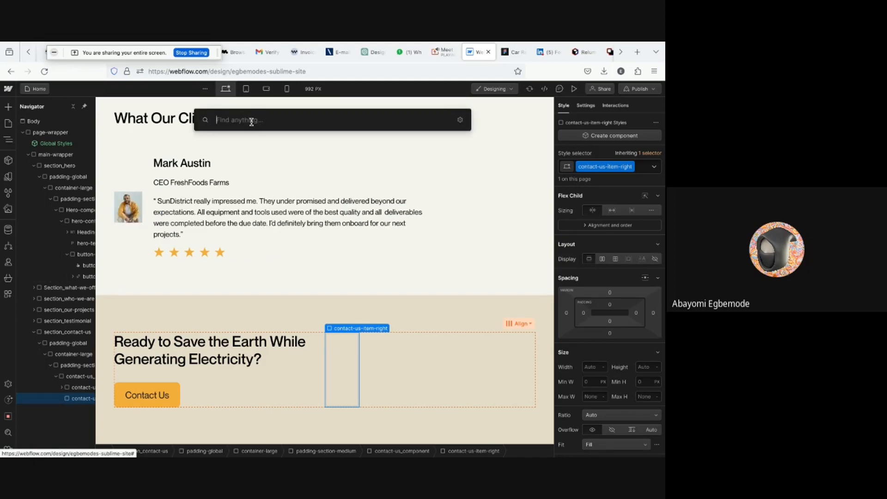
type("image")
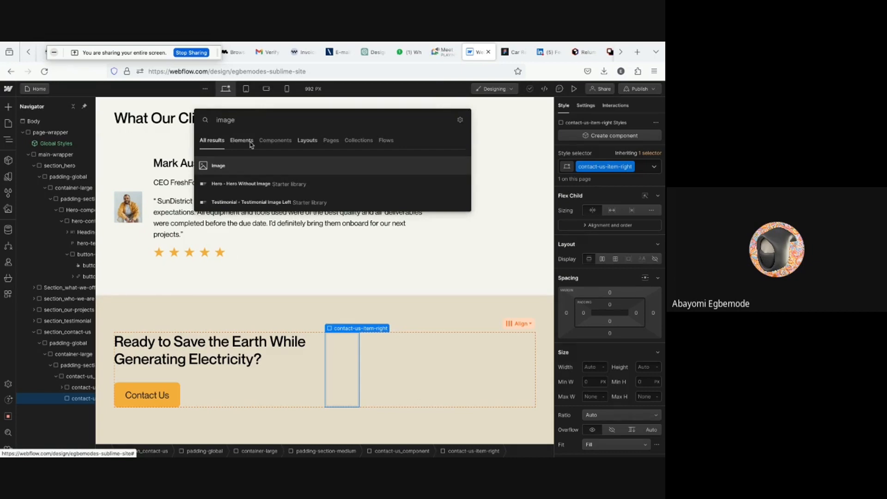
left_click(220, 166)
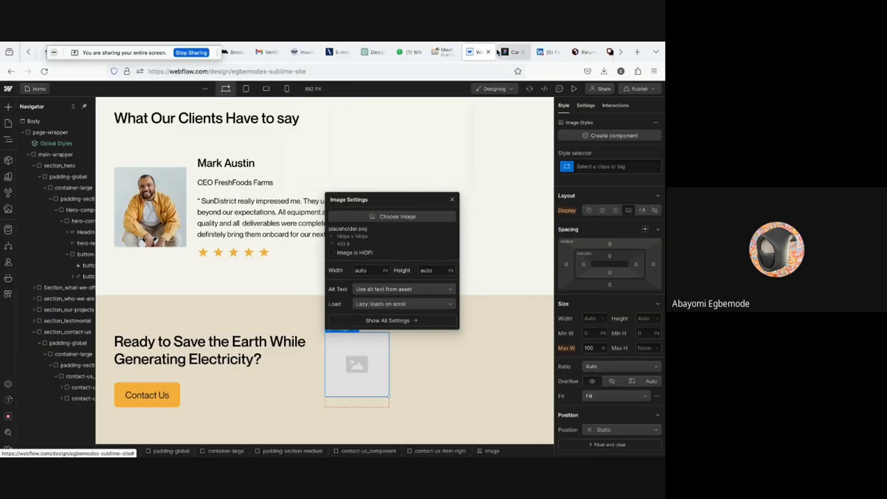
- In Figma, export the solar panel image from the contact section as a 1.5x PNG
left_click(512, 51)
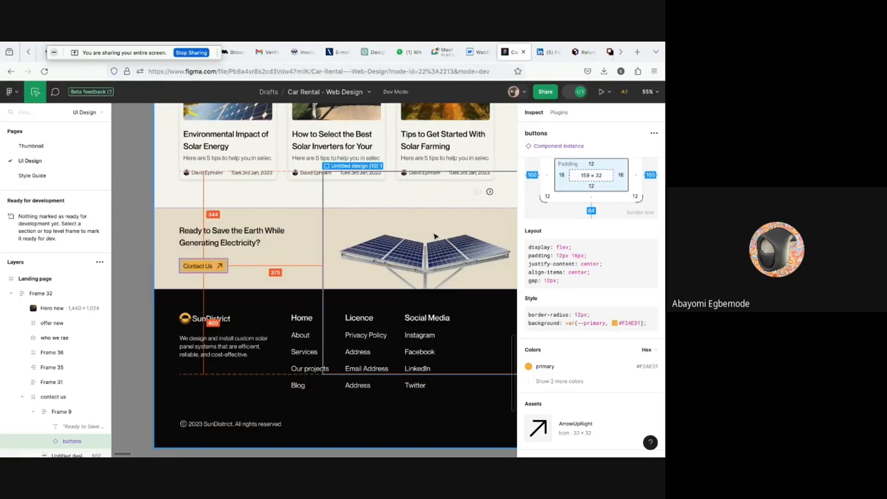
left_click(418, 252)
scroll(417, 254, "down", 5)
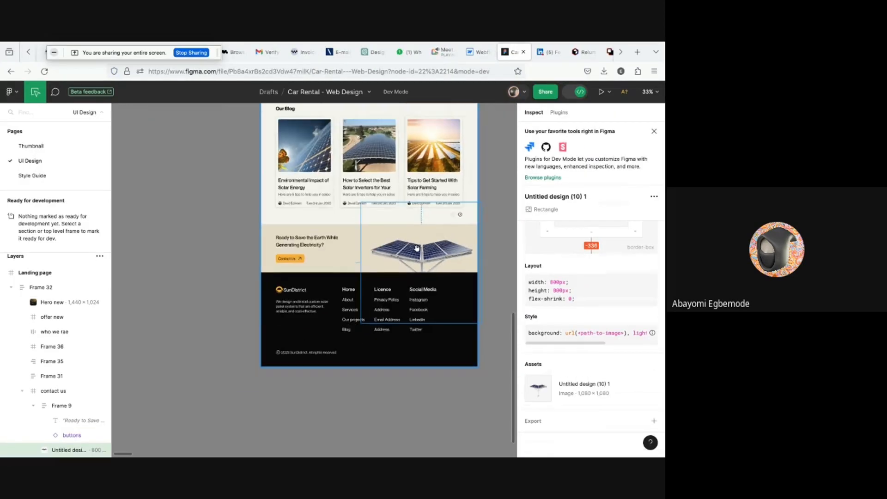
scroll(610, 389, "down", 1)
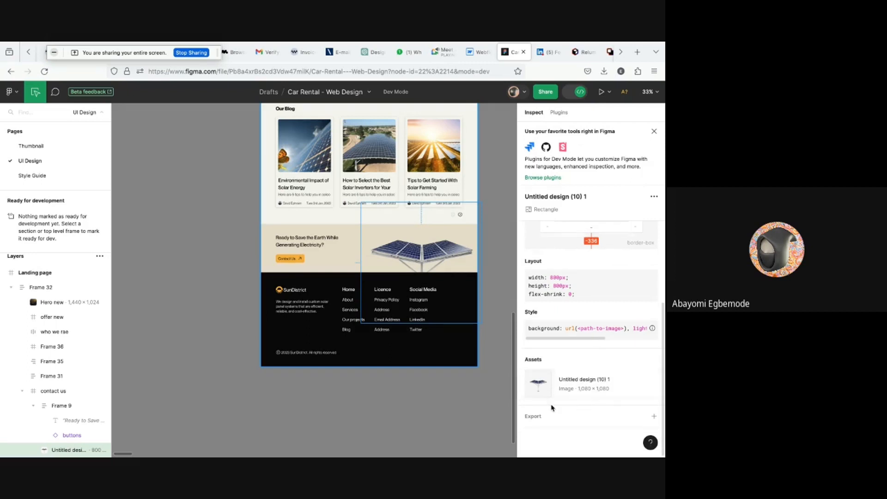
left_click(653, 418)
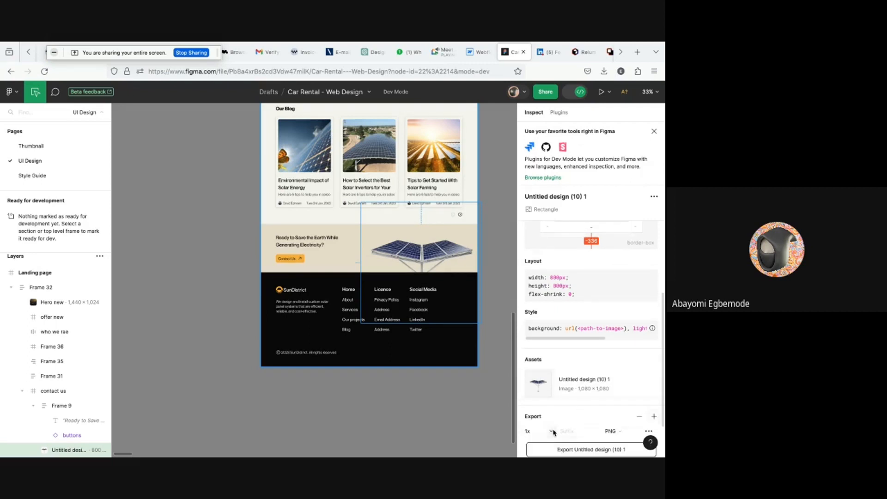
left_click(552, 431)
left_click(544, 445)
scroll(585, 425, "down", 2)
left_click(576, 396)
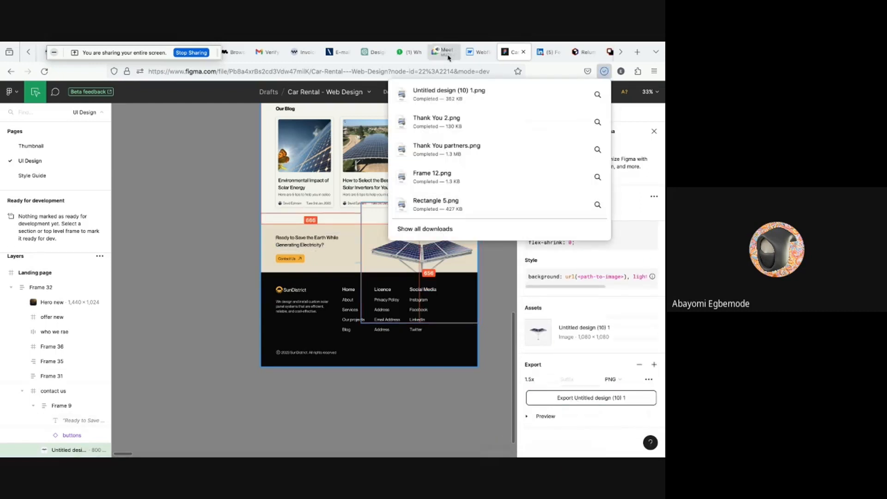
- Back in Webflow, set the placeholder image's source to the newly uploaded Untitled design (10) 1.png from Downloads
left_click(476, 54)
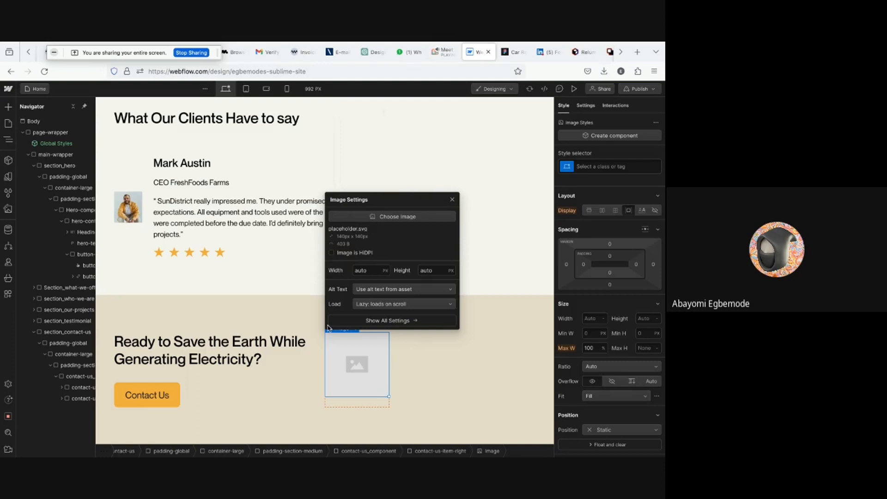
left_click(353, 219)
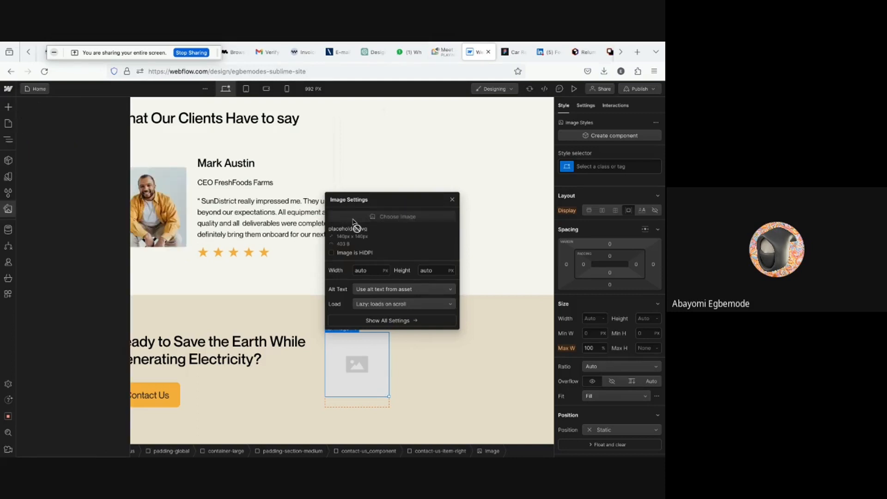
left_click(70, 153)
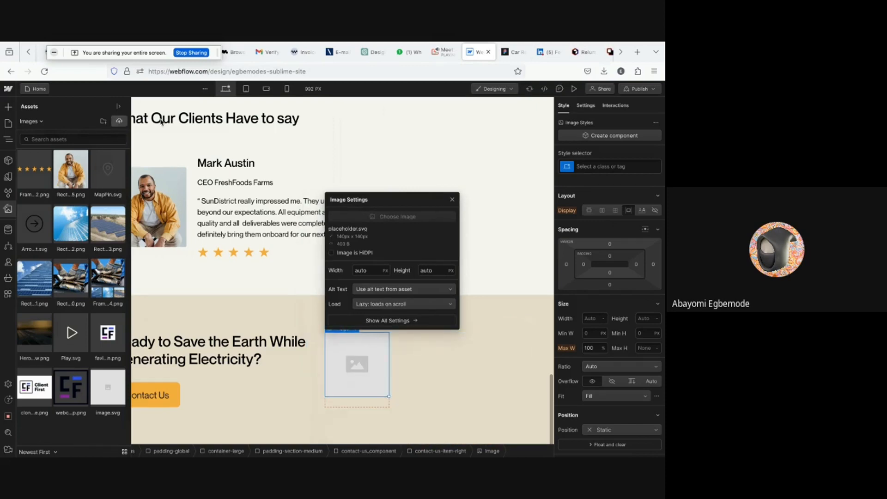
left_click(119, 121)
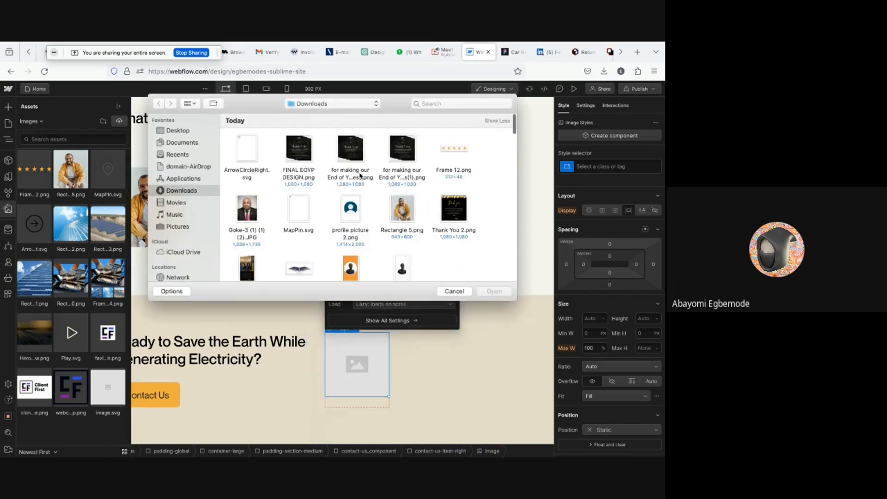
scroll(388, 159, "down", 2)
left_click(302, 230)
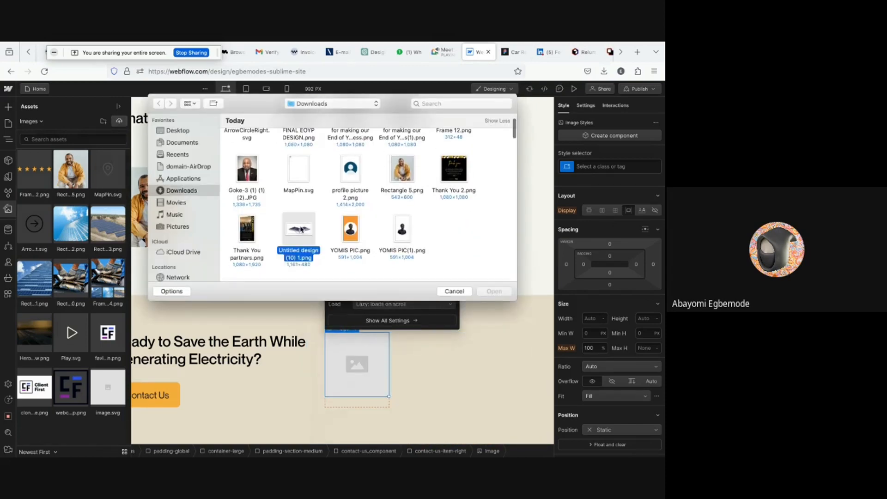
double_click(301, 230)
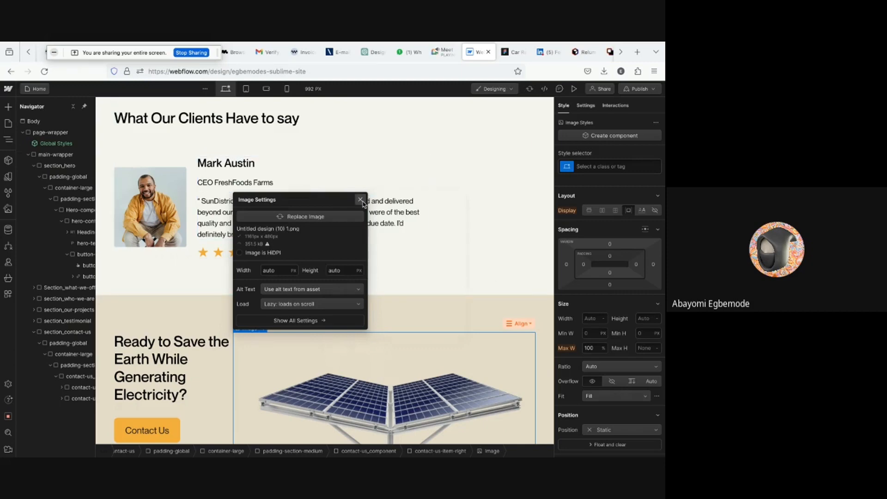
left_click(360, 200)
- Preview the page to check the contact section with the solar panel image
scroll(470, 297, "down", 2)
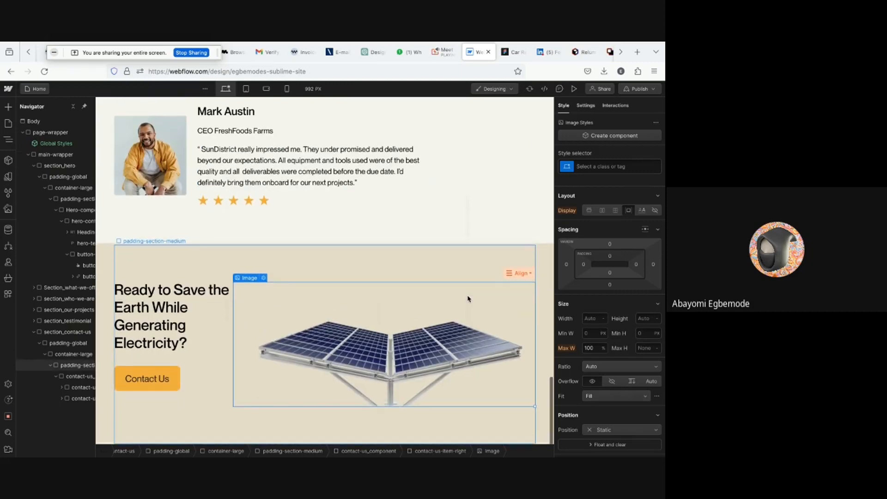
left_click(573, 90)
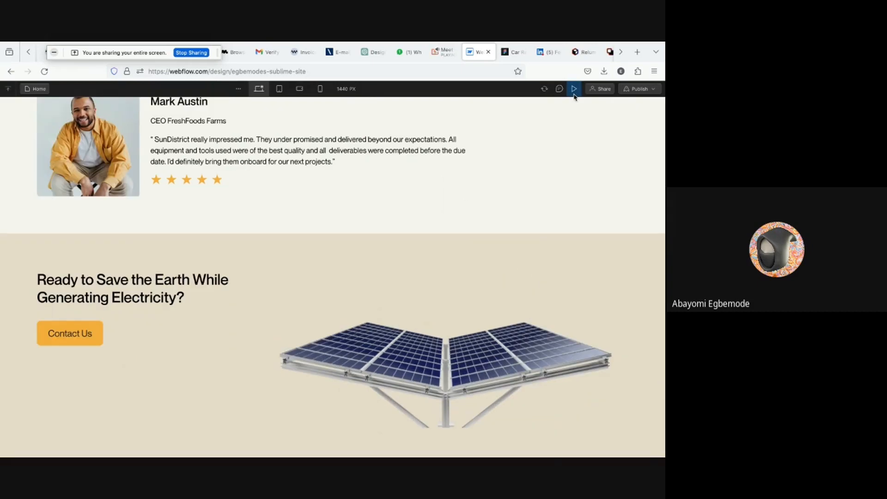
left_click(575, 94)
scroll(298, 318, "down", 1)
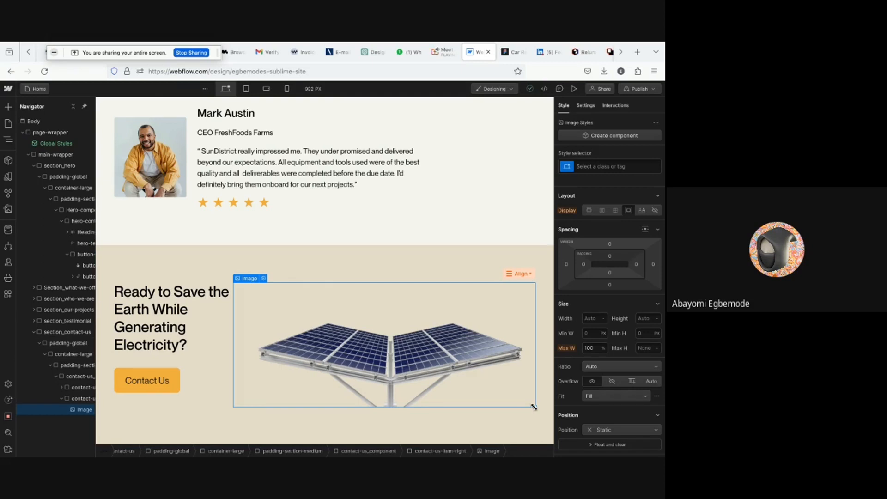
- Replace the contact section wrapper's padding-section-medium class with padding-section-small
left_click_drag(534, 407, 505, 383)
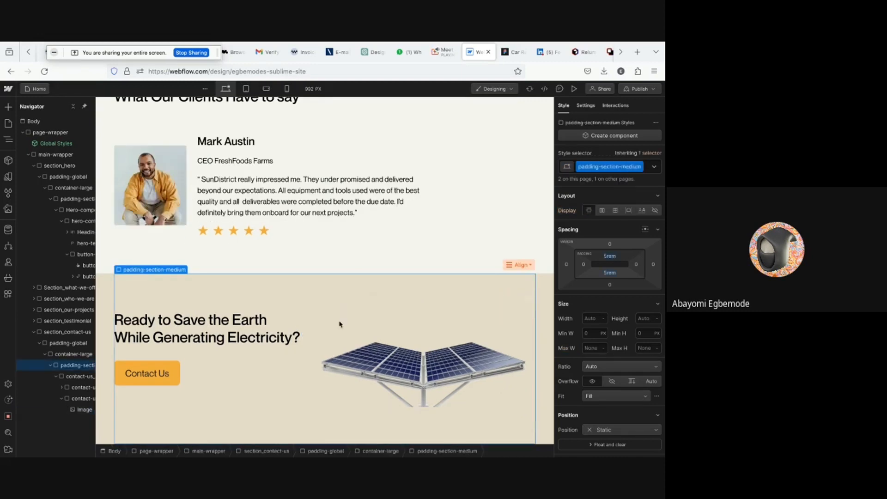
left_click(106, 346)
left_click(106, 346)
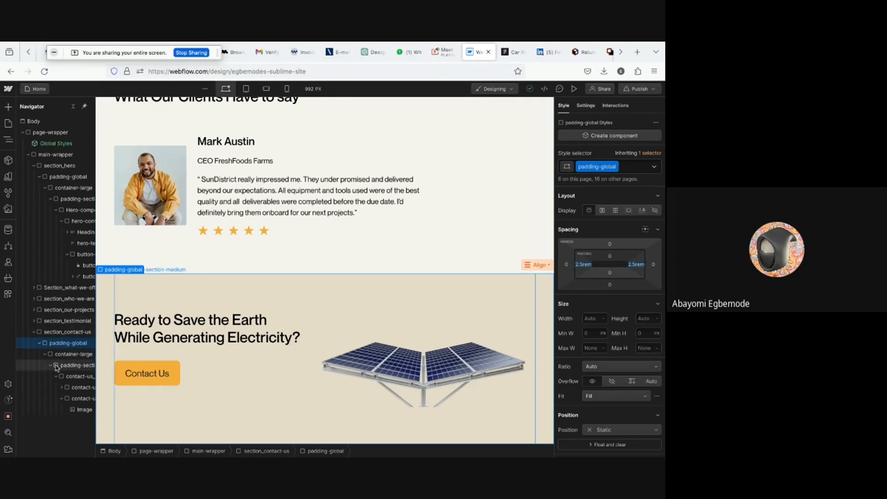
left_click(74, 365)
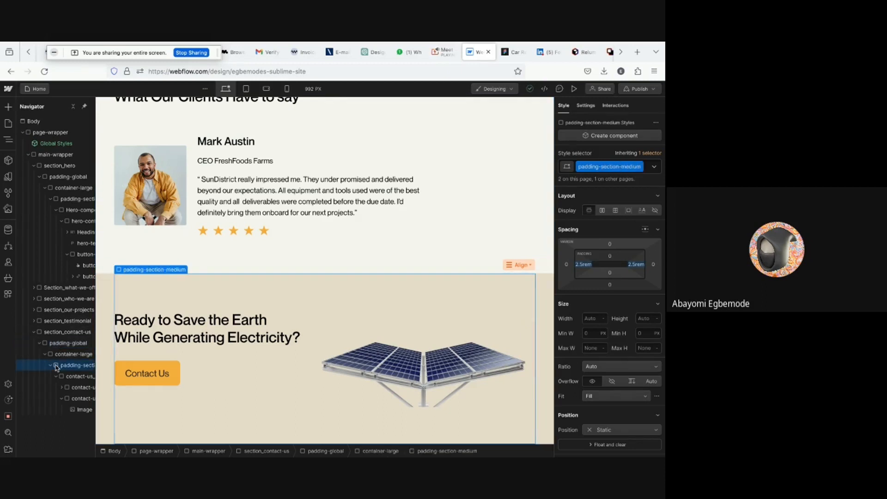
left_click(646, 168)
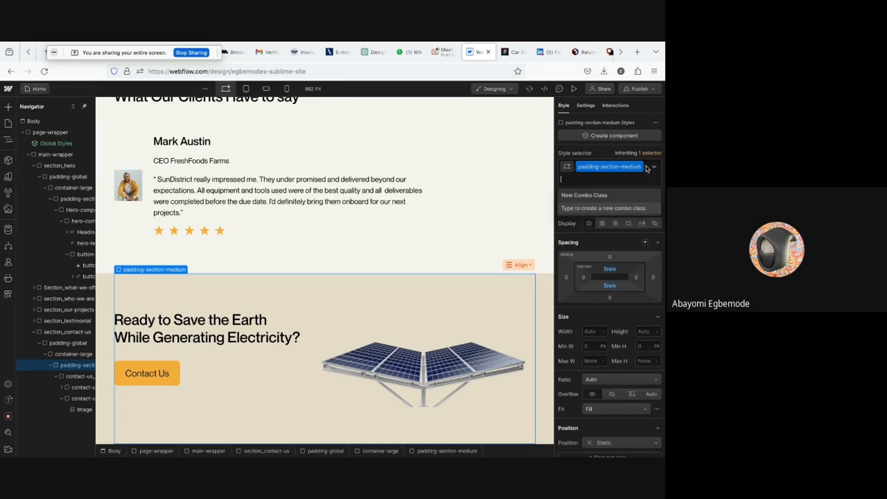
key("BackSpace")
type("p")
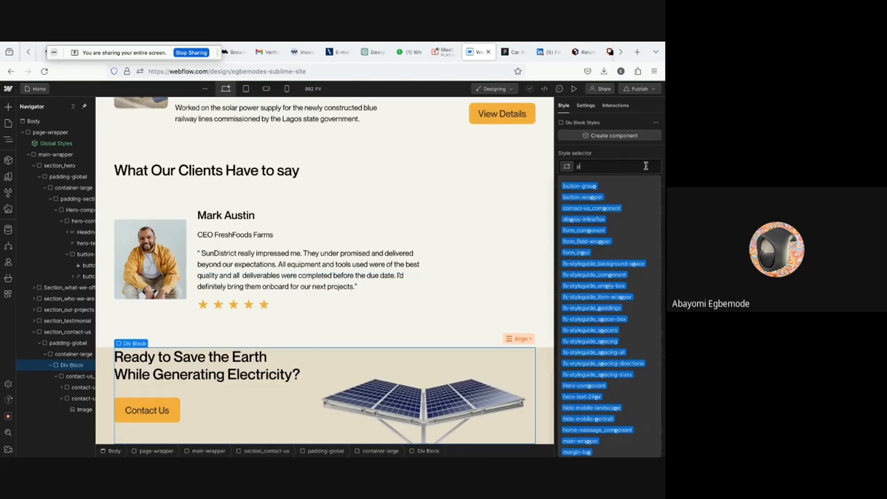
type("addingsec")
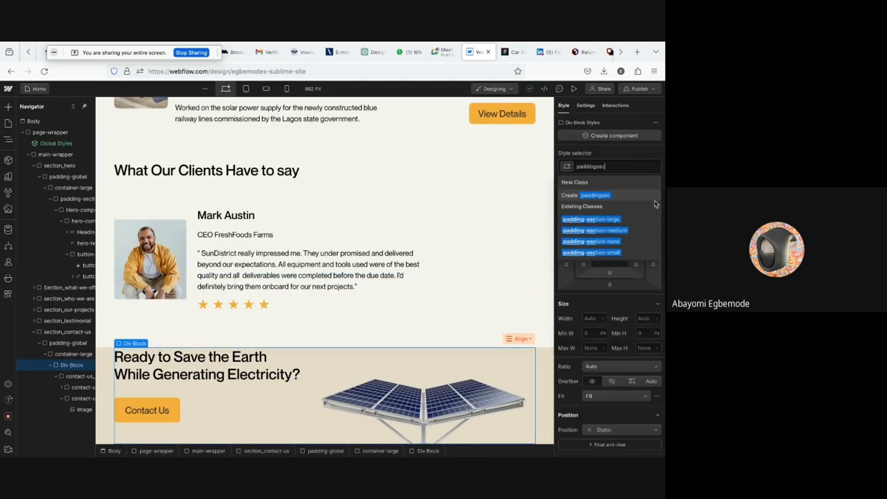
left_click(598, 253)
scroll(467, 313, "down", 1)
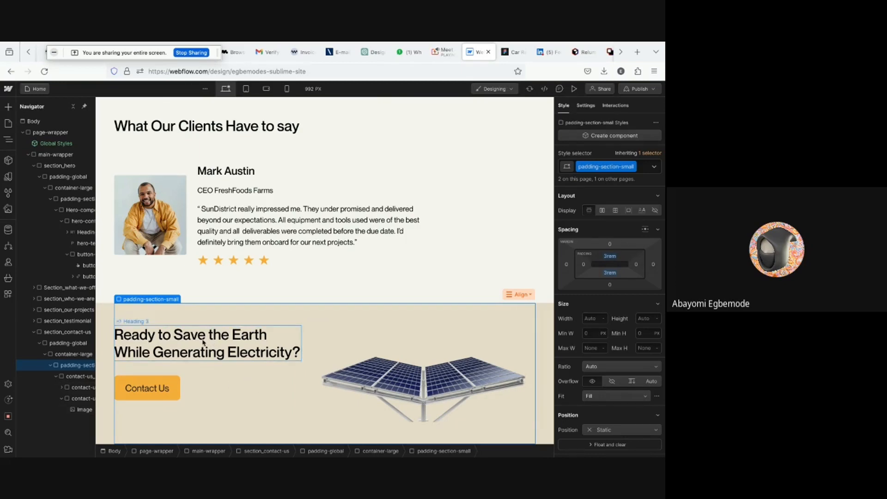
- Compare the contact section against the Figma design
left_click(505, 55)
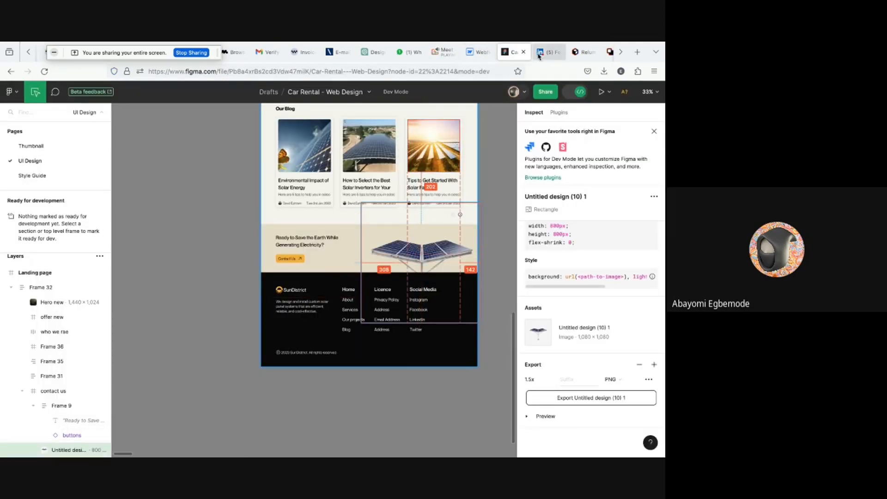
left_click(476, 54)
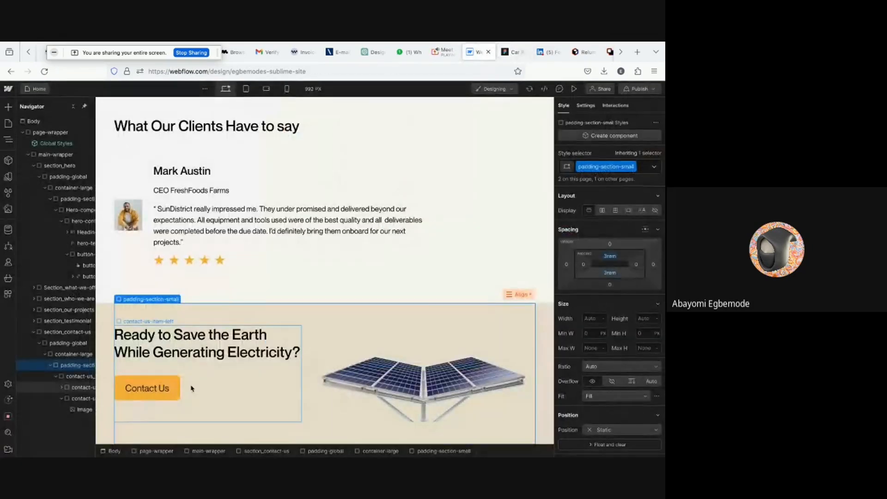
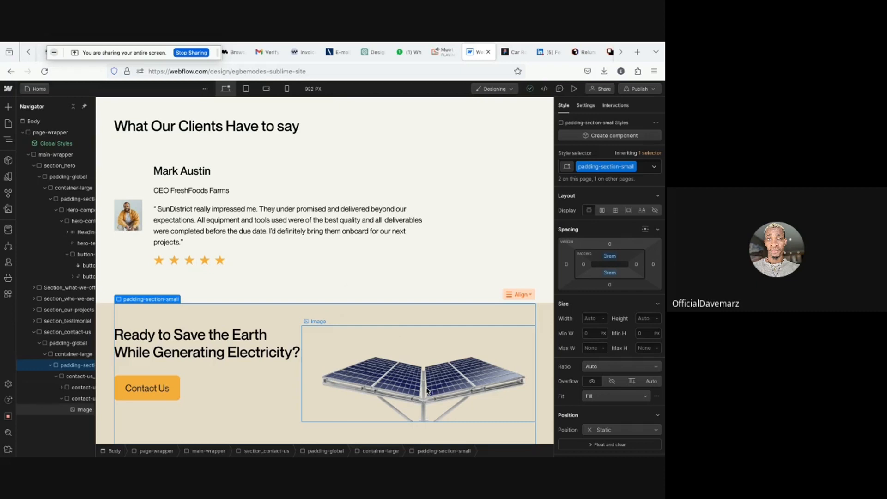
- Preview the page to review the contact section layout, then leave preview mode
key("XF86AudioRaiseVolume")
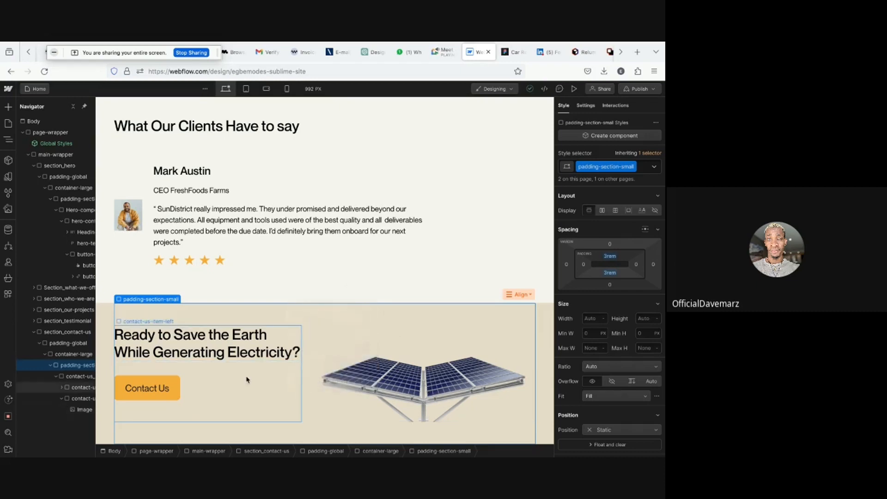
left_click(574, 90)
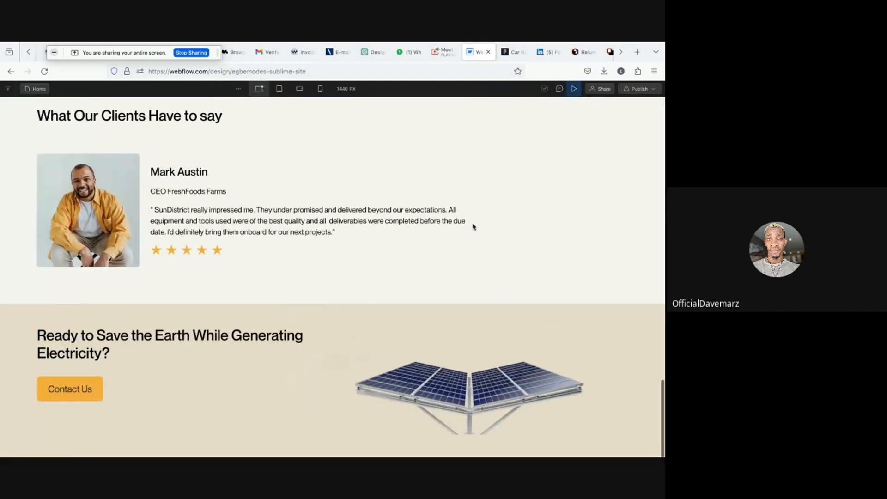
scroll(473, 227, "up", 1)
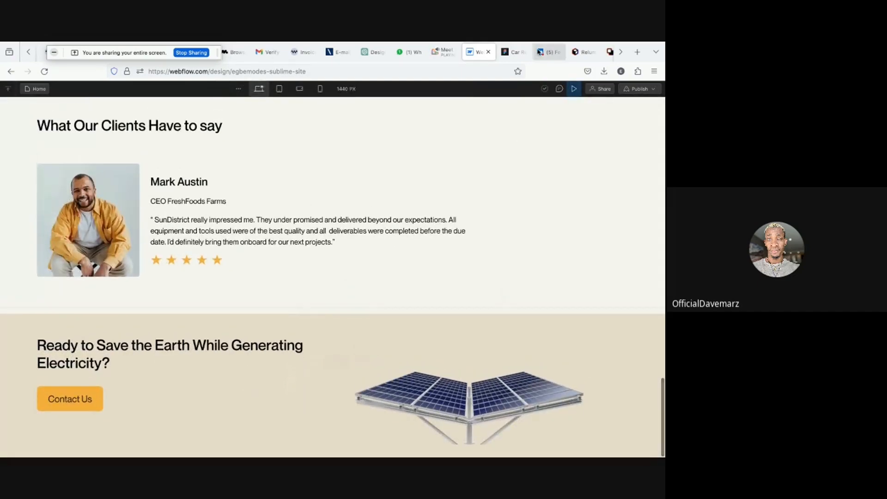
left_click(443, 57)
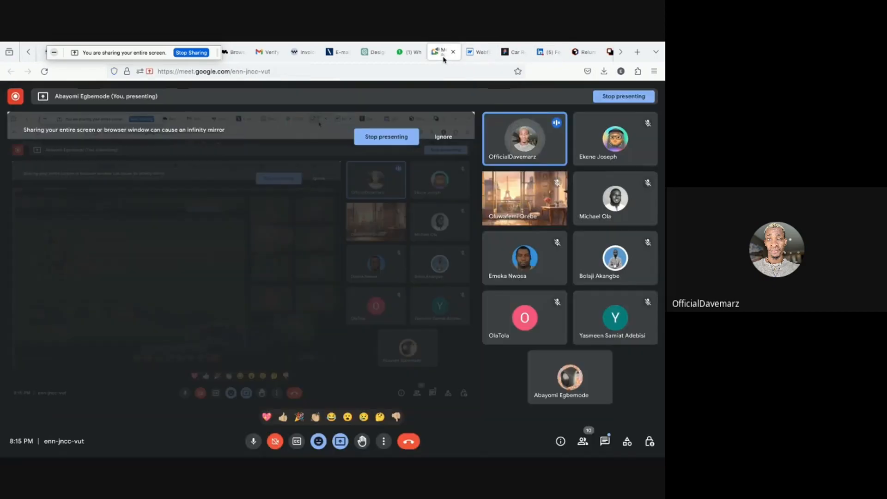
left_click(478, 52)
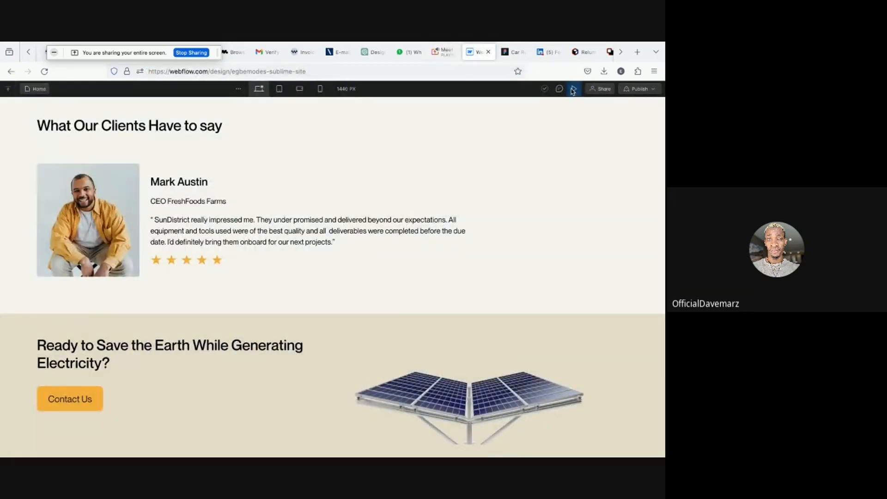
key("Escape")
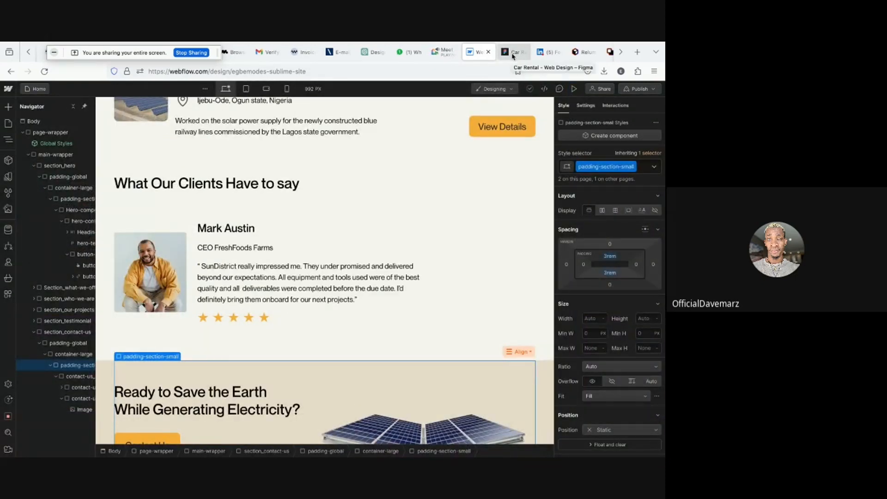
- Compare the contact section in Webflow with the Figma design of the contact-us frame
left_click(512, 52)
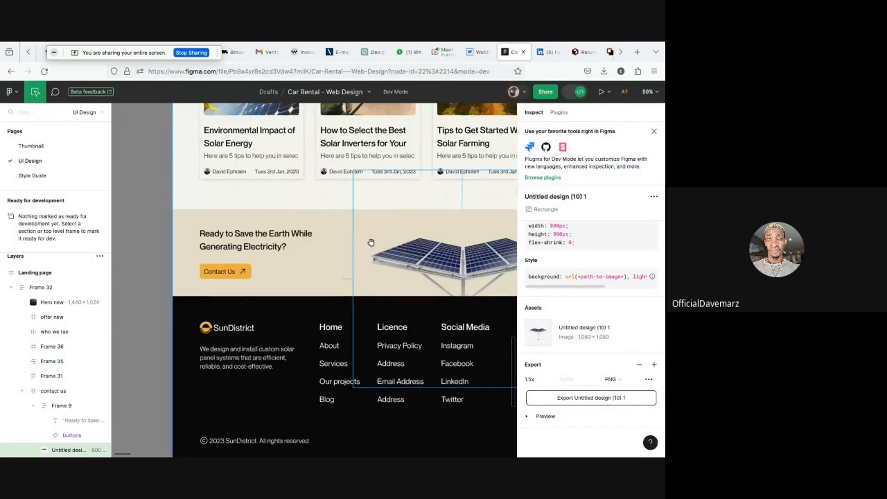
scroll(371, 242, "up", 3)
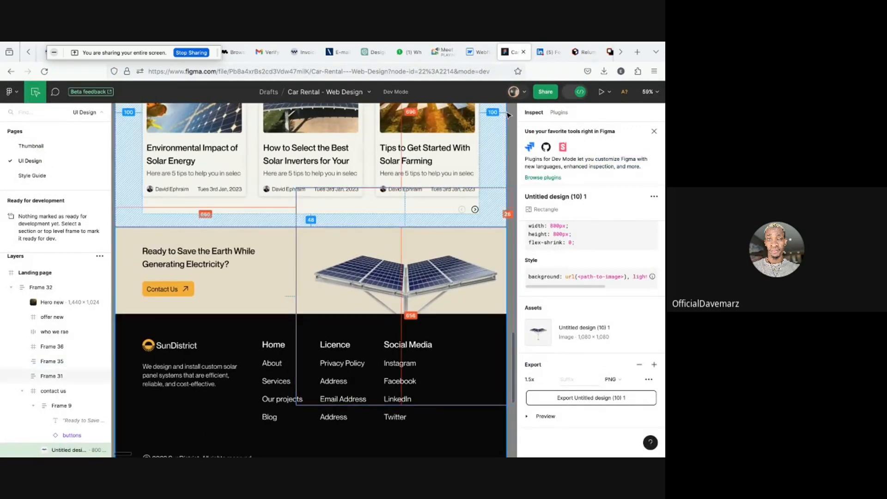
left_click(483, 52)
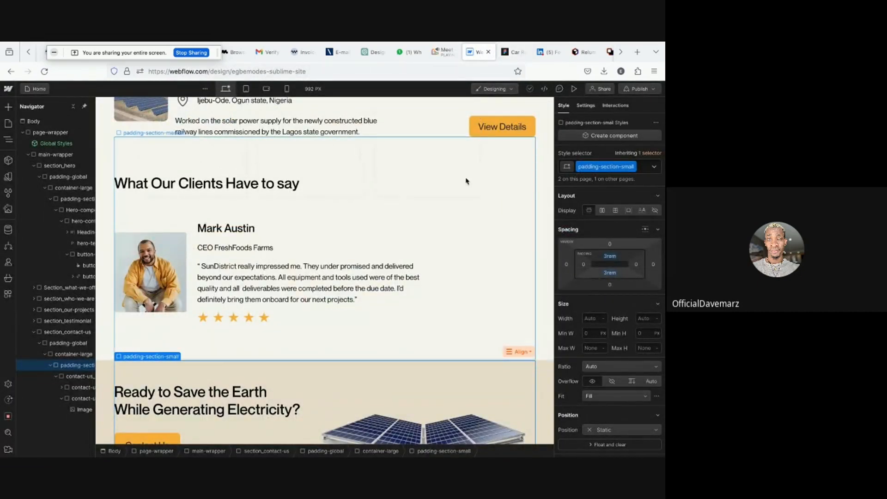
scroll(424, 254, "down", 2)
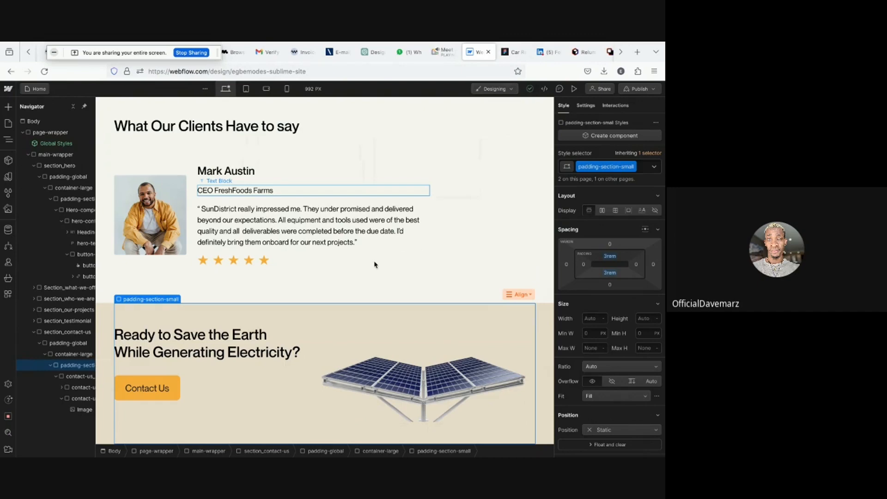
- Set the section_contact-us element's position to Relative
left_click(51, 366)
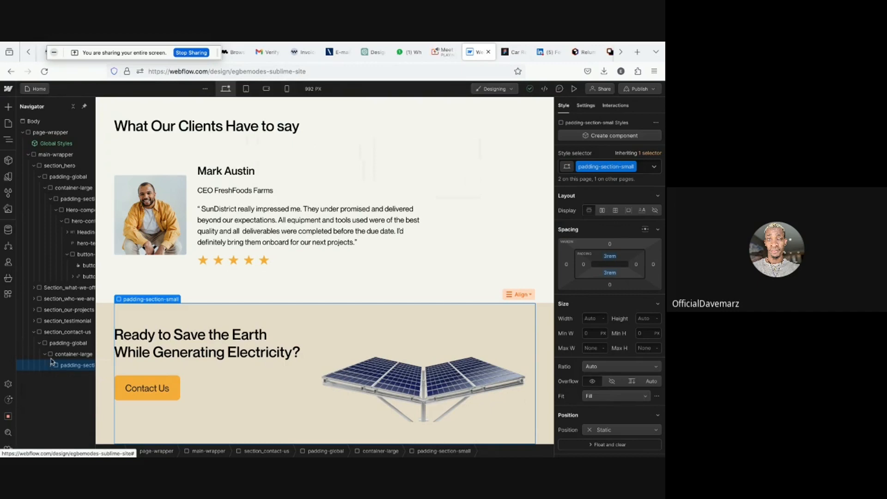
left_click(52, 336)
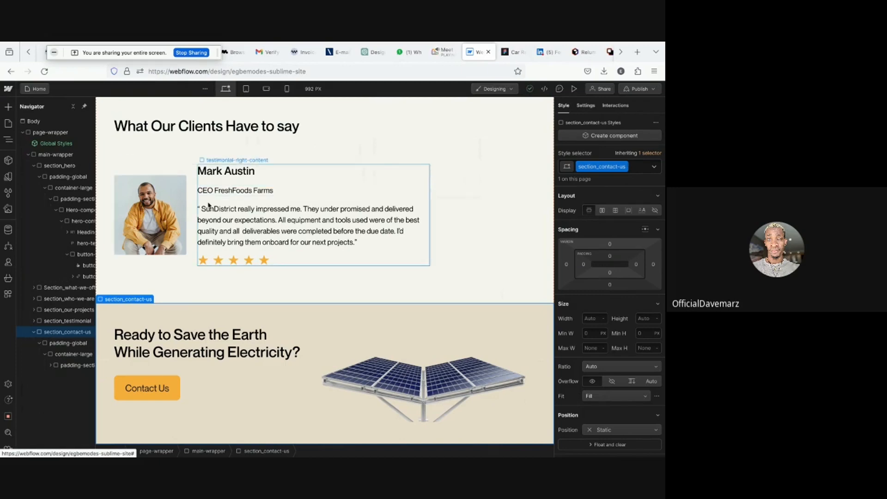
left_click(51, 366)
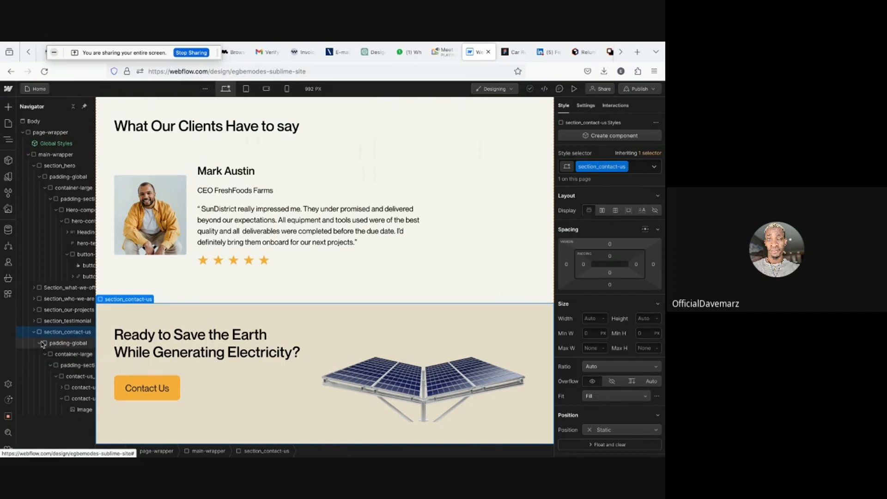
scroll(600, 355, "down", 2)
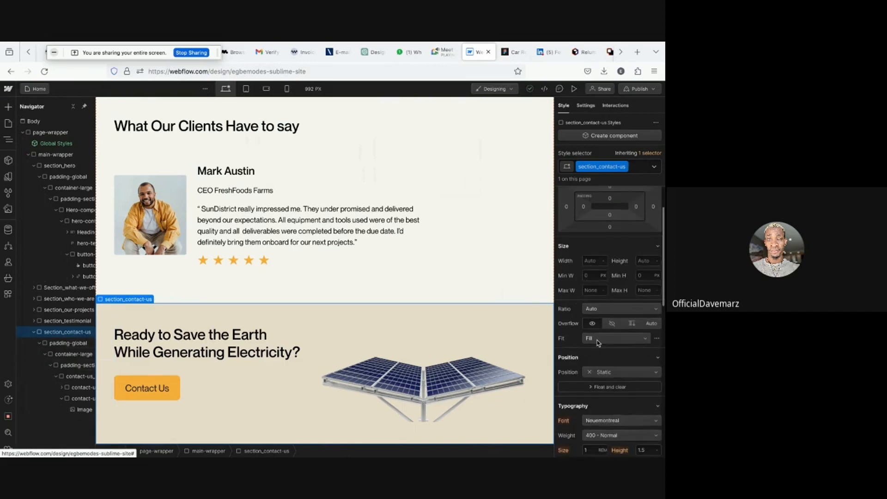
left_click(597, 371)
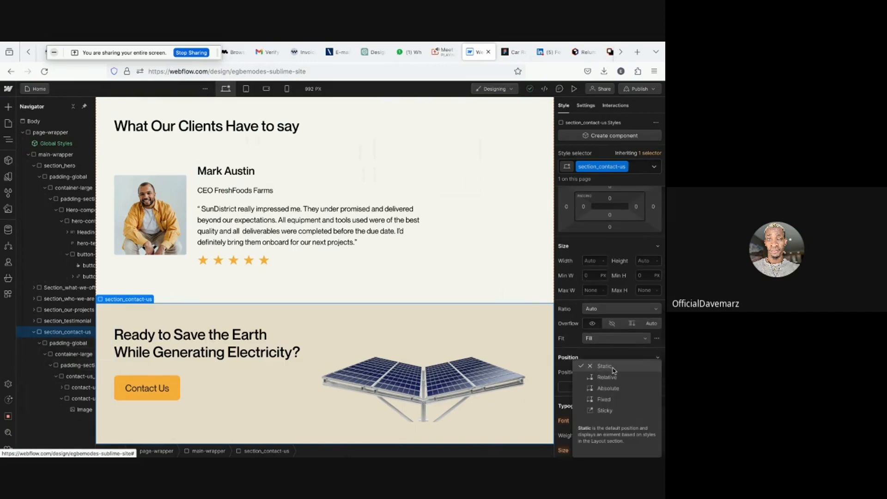
left_click(609, 380)
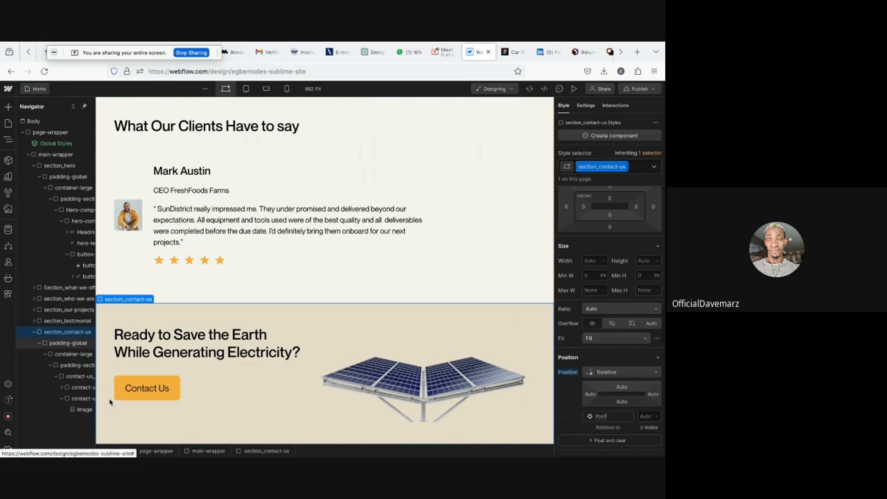
- Set the contact-us-item-right wrapper's position to Absolute, anchored to the bottom right corner
left_click(85, 400)
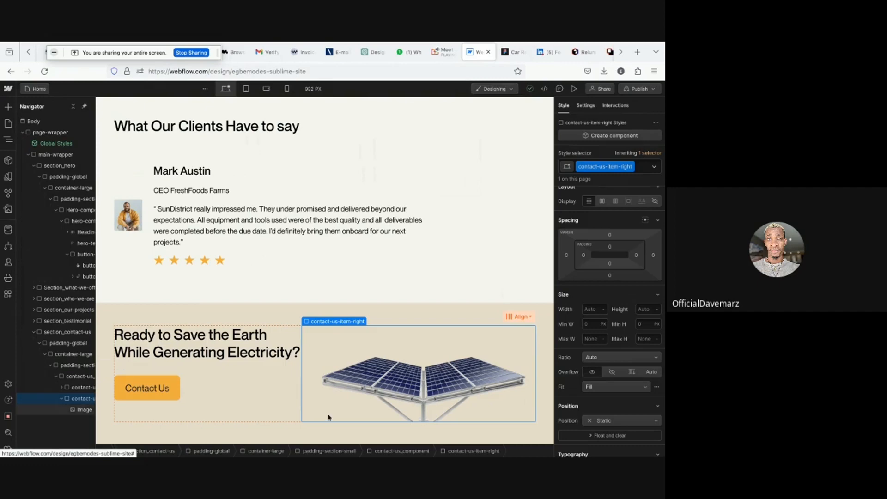
left_click(603, 421)
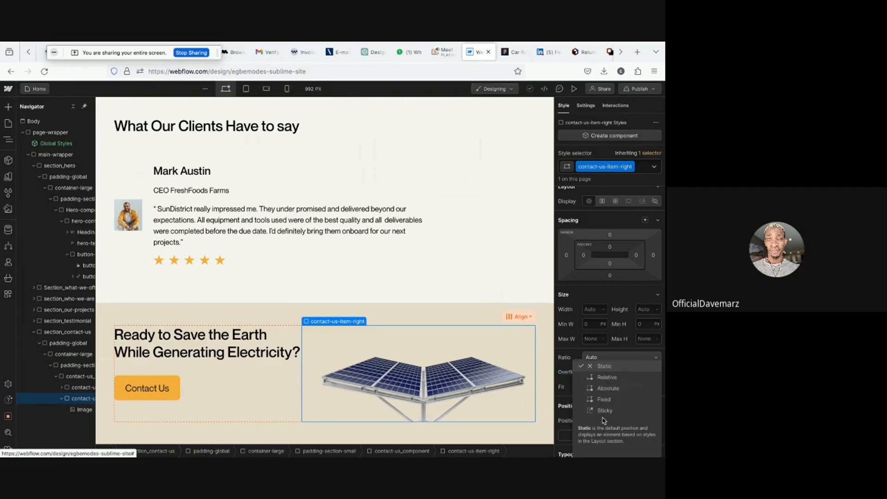
left_click(606, 390)
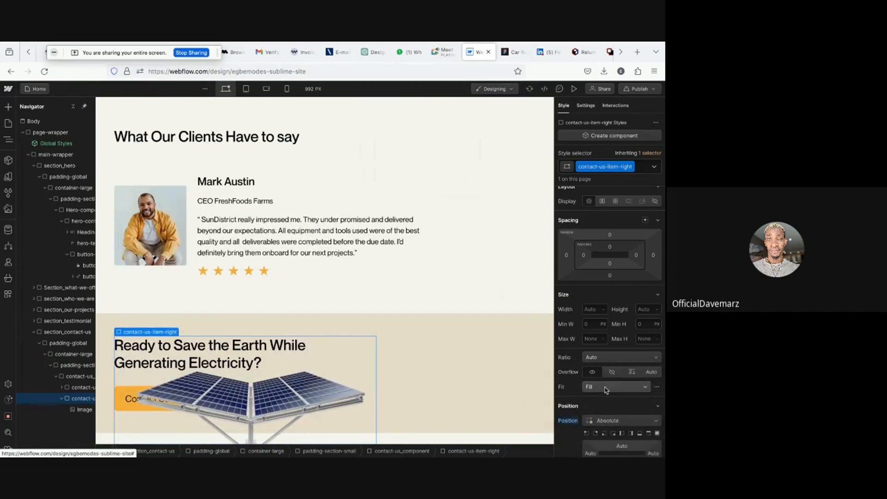
scroll(606, 390, "down", 2)
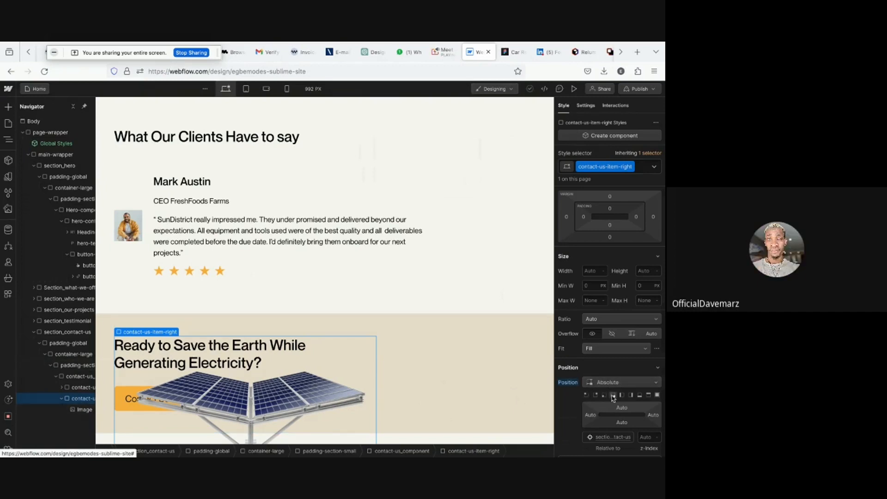
left_click(614, 396)
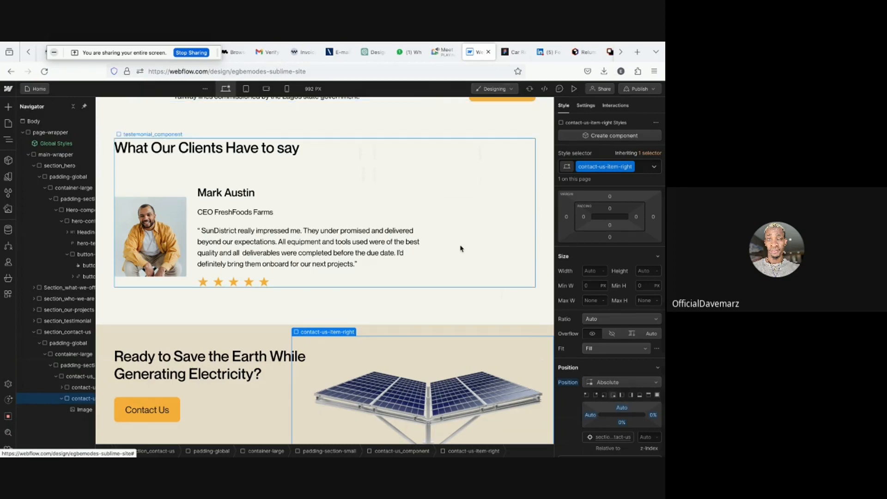
- Inspect the Image element and its contact-us-item-right wrapper in the contact section
left_click(445, 368)
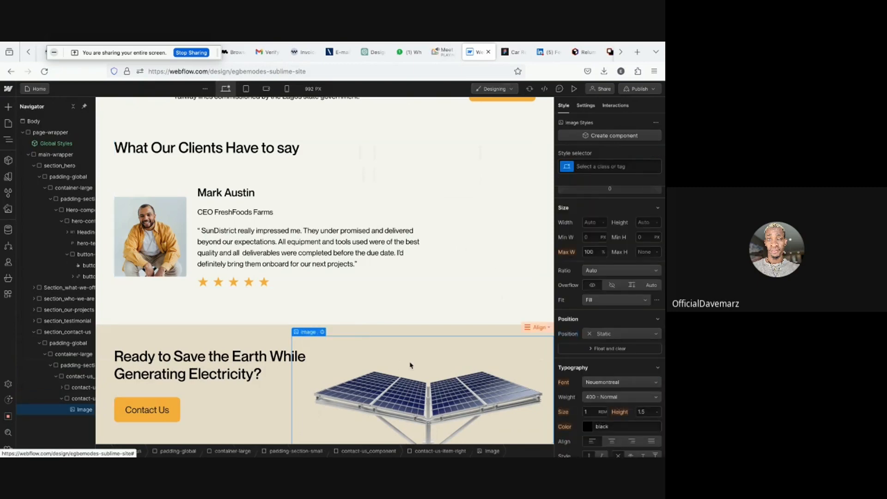
scroll(410, 366, "down", 1)
scroll(410, 365, "up", 1)
scroll(555, 447, "up", 2)
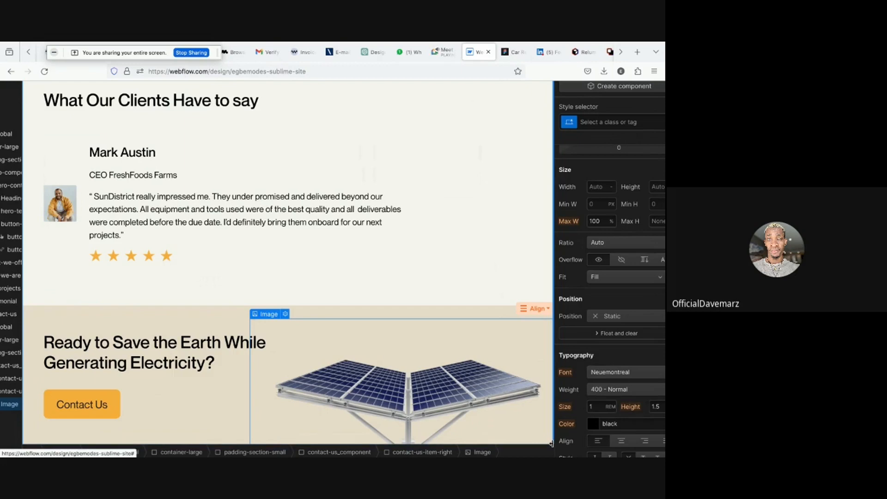
scroll(537, 435, "down", 3)
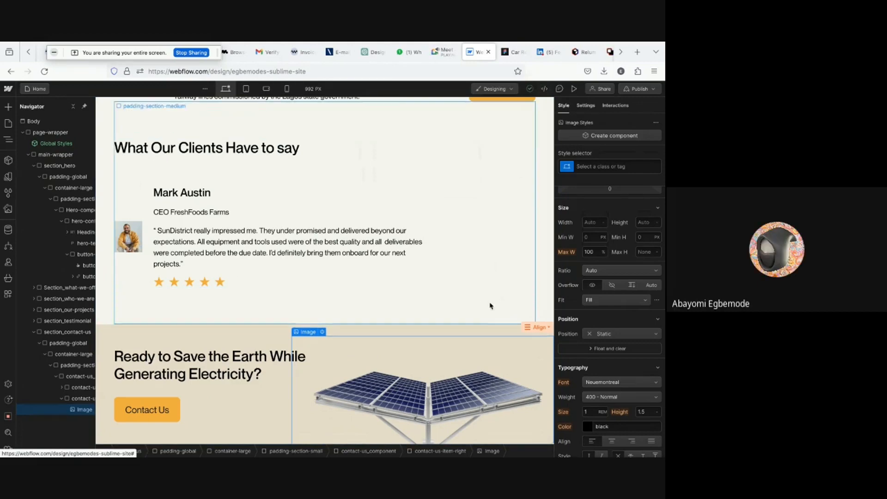
scroll(581, 368, "down", 2)
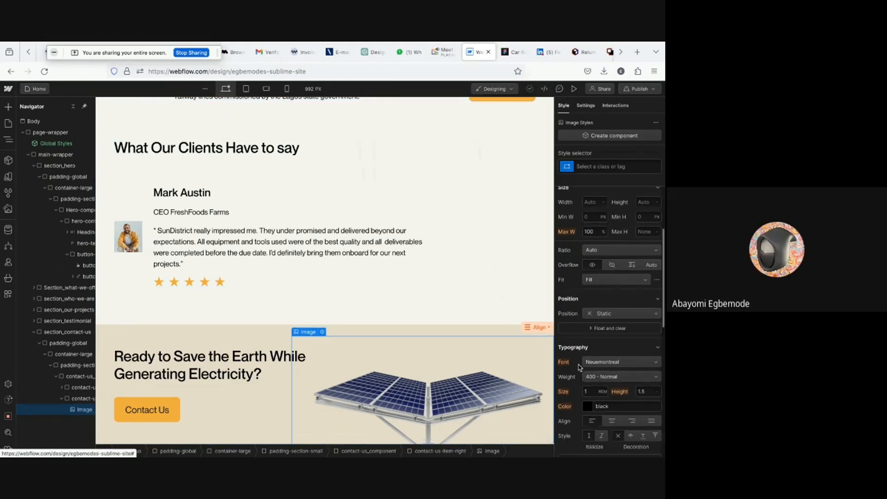
left_click(88, 398)
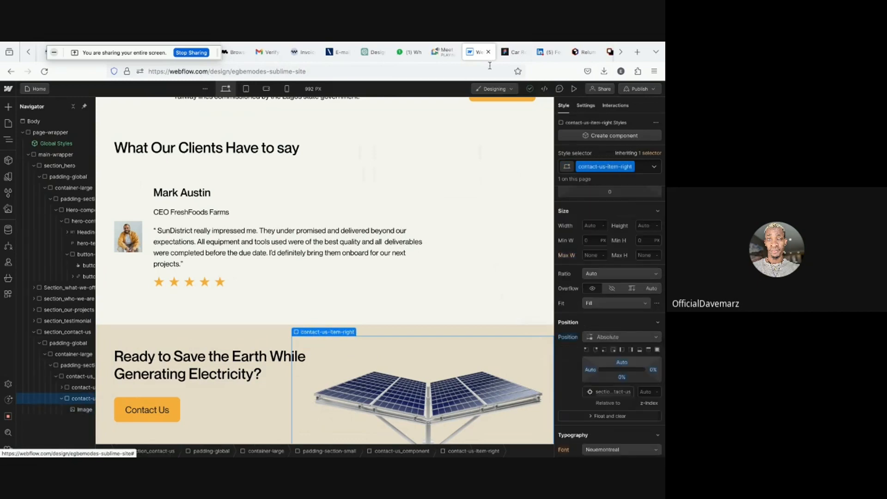
- Preview the page and compare the contact section with the Figma design again
left_click(572, 89)
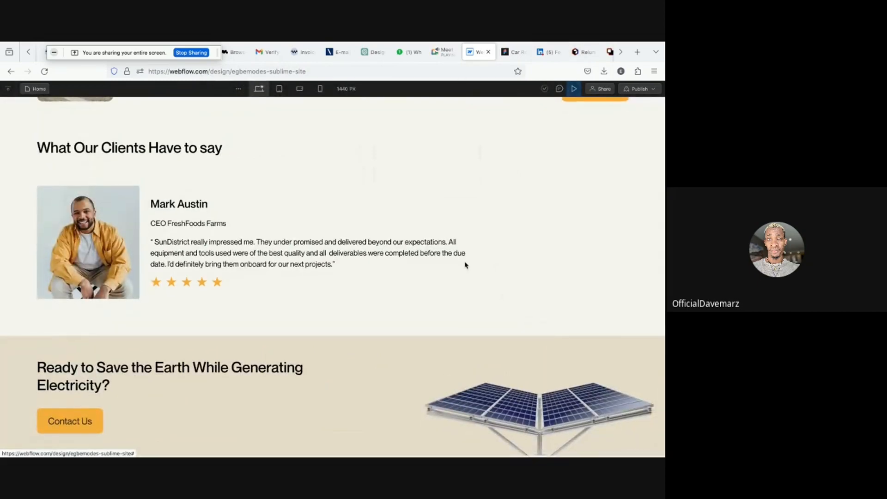
scroll(465, 265, "up", 1)
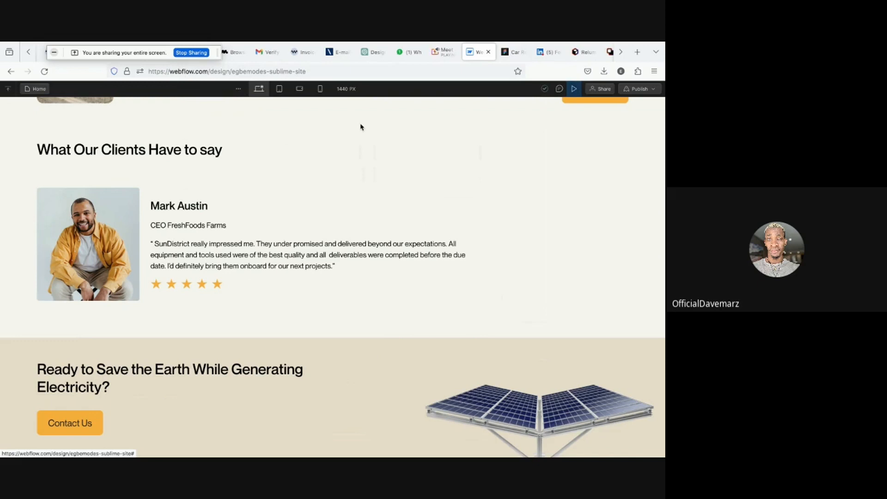
left_click(573, 89)
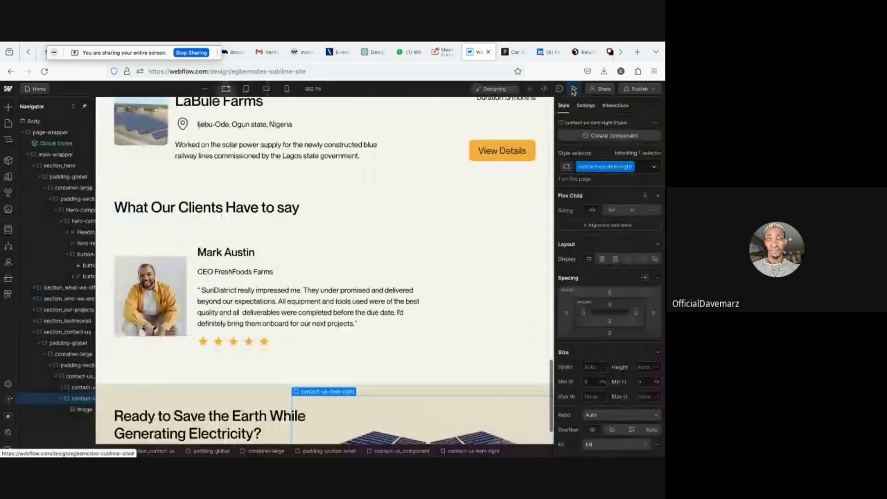
scroll(415, 279, "down", 2)
scroll(415, 279, "down", 1)
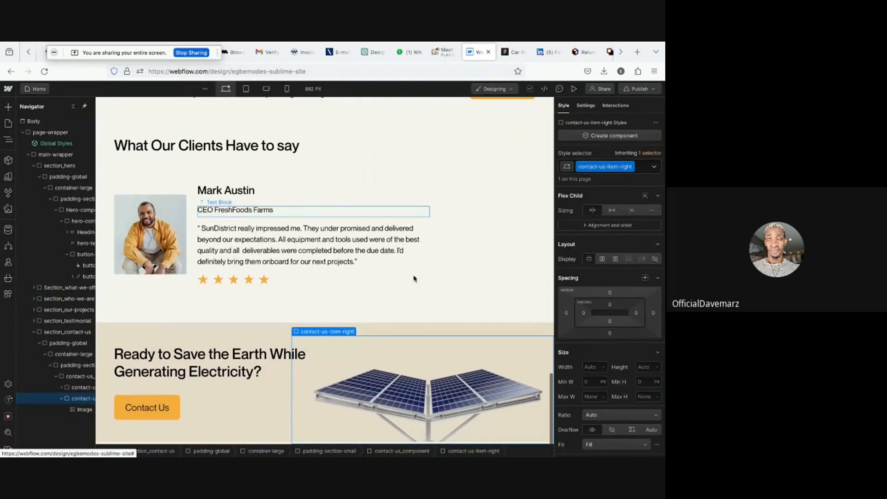
left_click(512, 52)
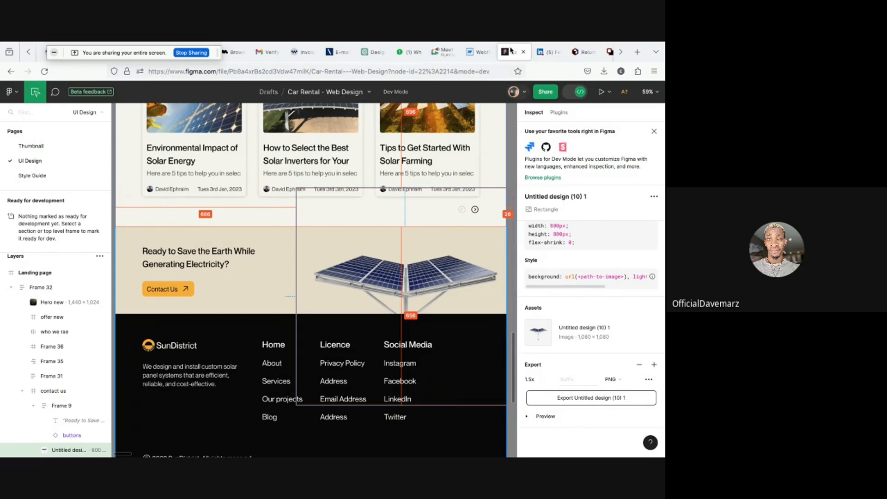
left_click(473, 51)
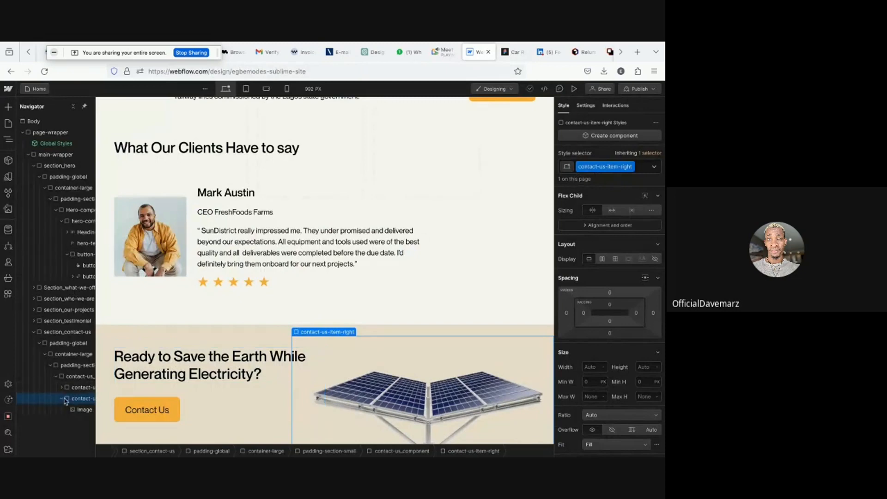
- Set the contact-us-item-left wrapper's width to 45%
left_click(76, 387)
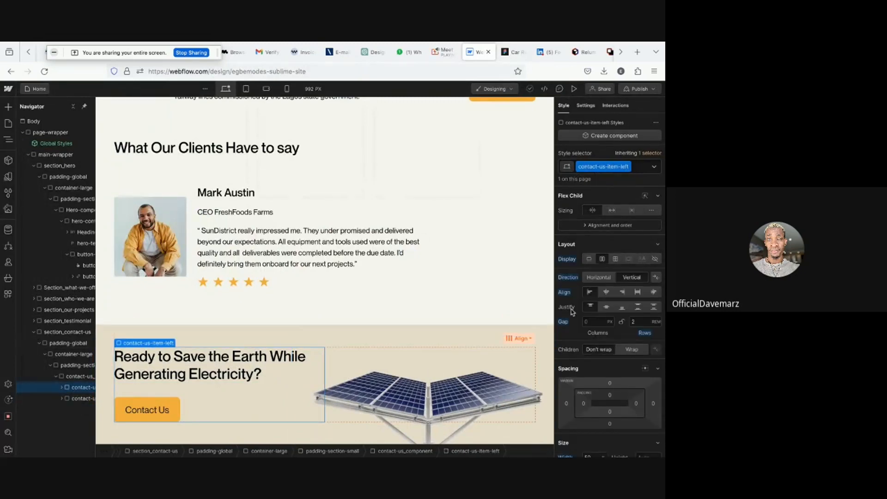
scroll(600, 317, "down", 5)
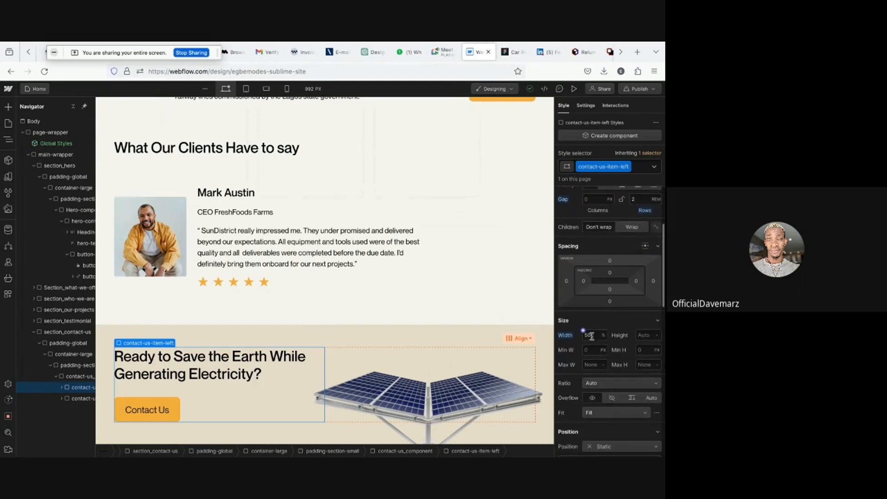
left_click(591, 335)
type("45")
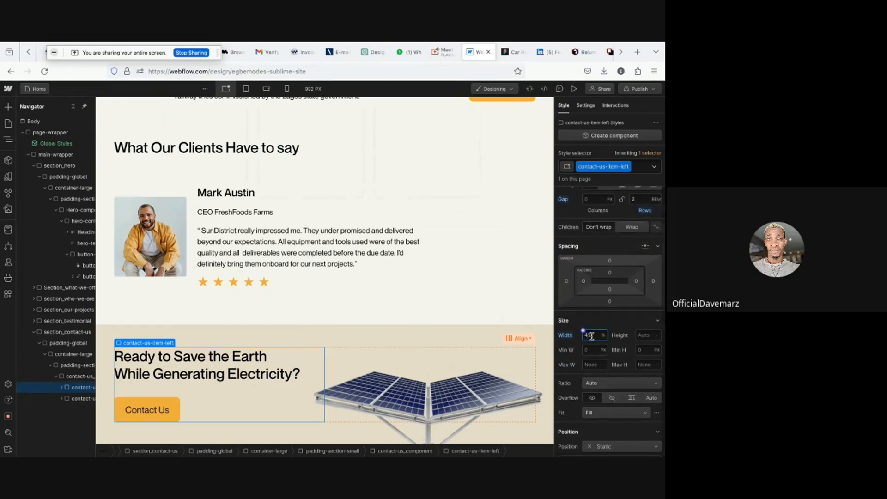
- Toggle the page preview on and off to check the contact section layout
left_click(575, 89)
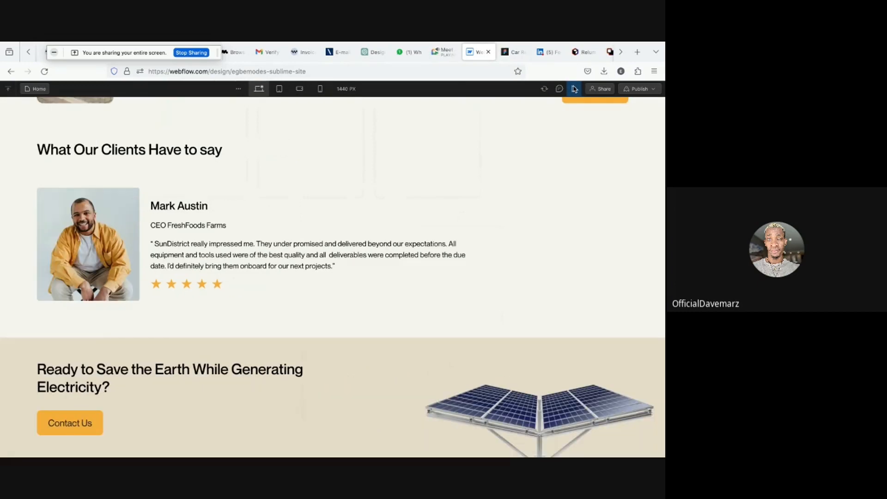
left_click(574, 89)
scroll(407, 281, "down", 2)
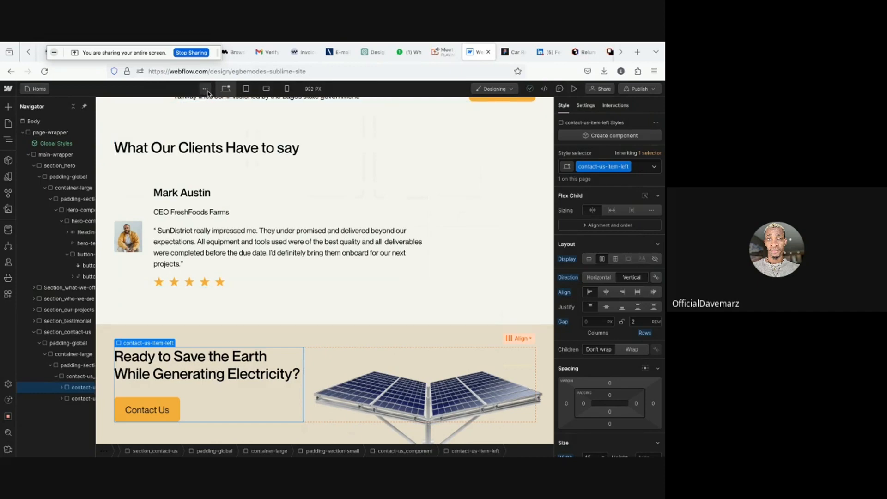
- Open the canvas settings and set the canvas width to 1300 px
left_click(311, 90)
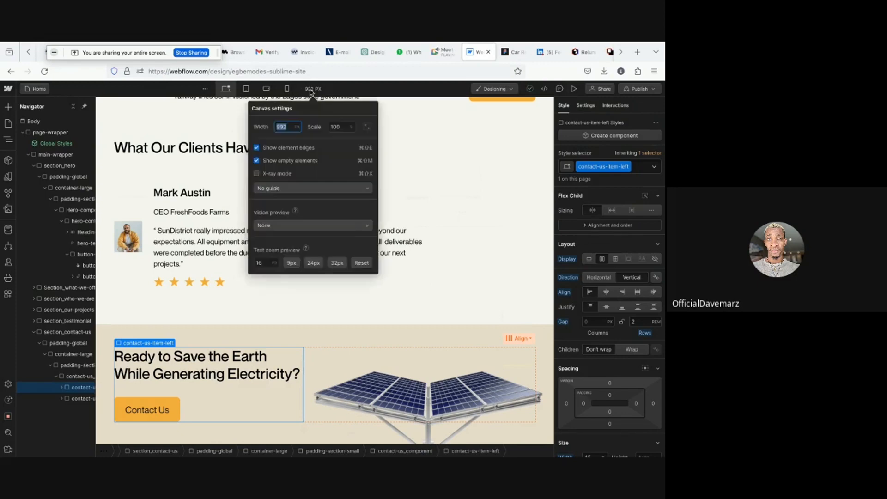
left_click(310, 90)
left_click(311, 90)
type("1300")
key("Return")
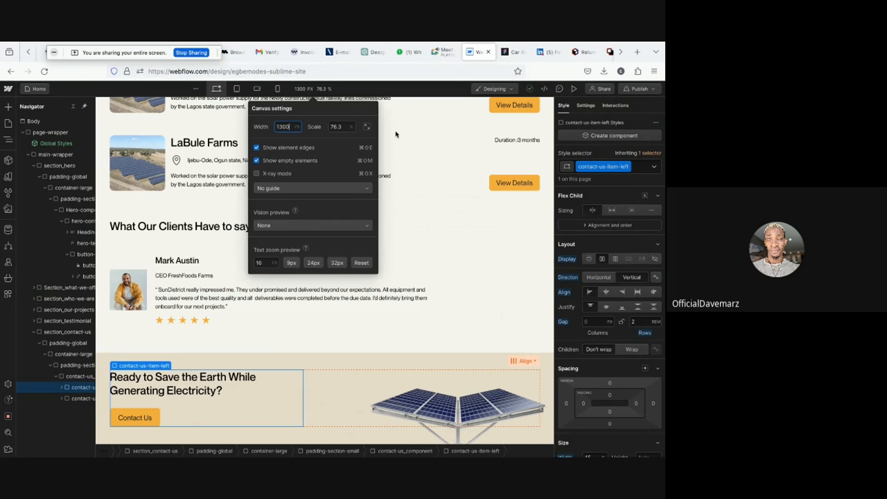
left_click(375, 91)
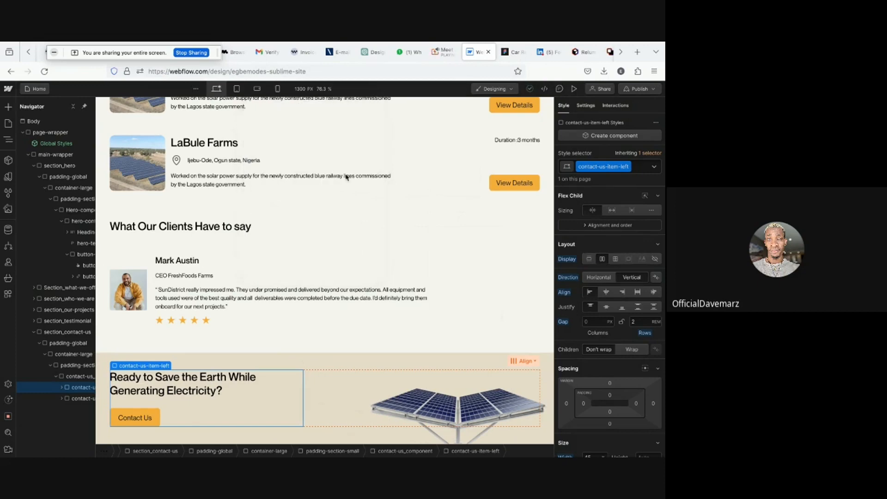
- Preview the page again and examine the contact section at full width before returning to the designer
scroll(317, 339, "down", 1)
scroll(317, 339, "up", 1)
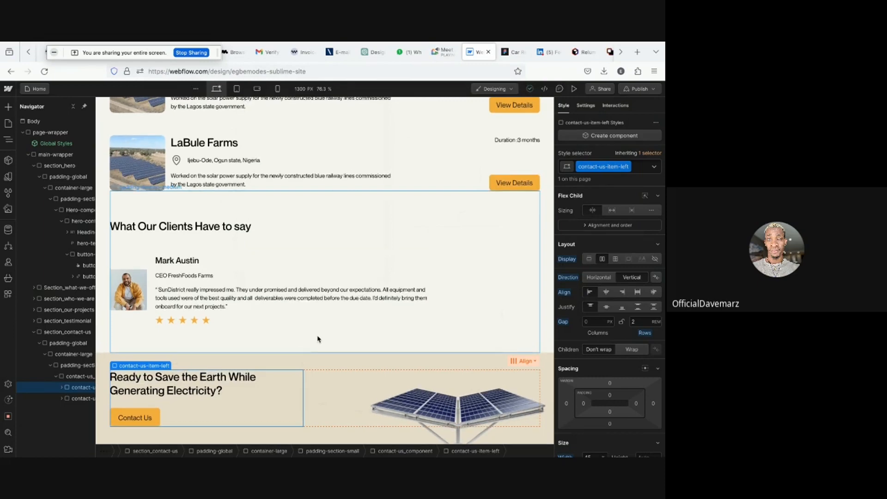
left_click(573, 89)
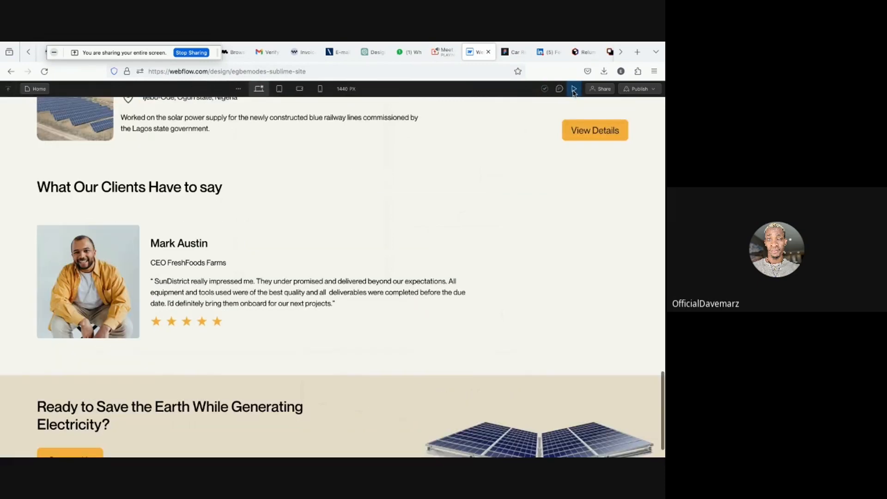
scroll(452, 191, "down", 1)
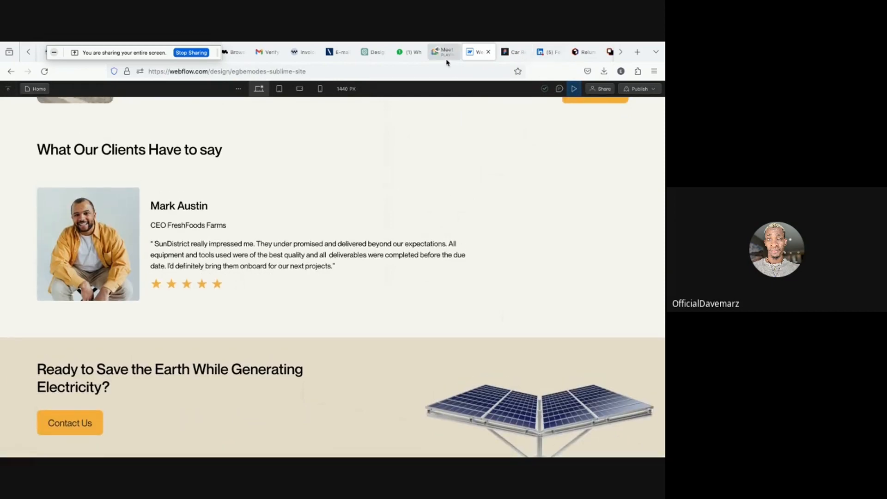
left_click(573, 90)
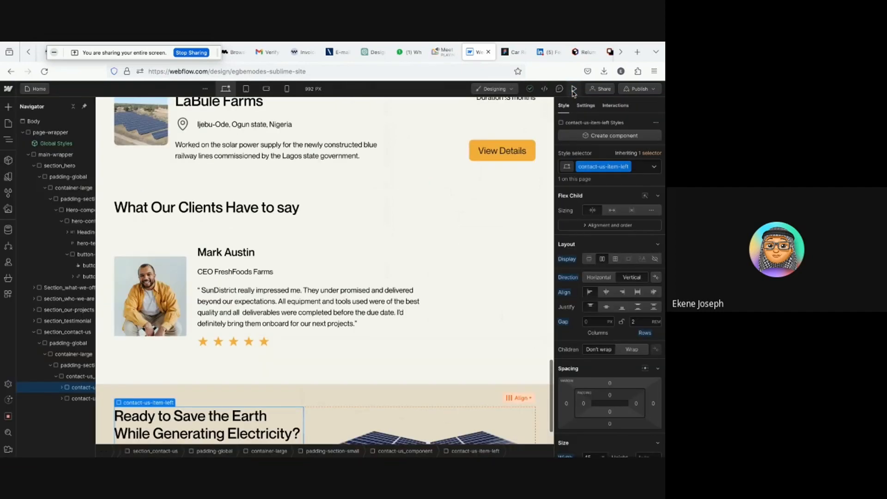
scroll(474, 196, "down", 1)
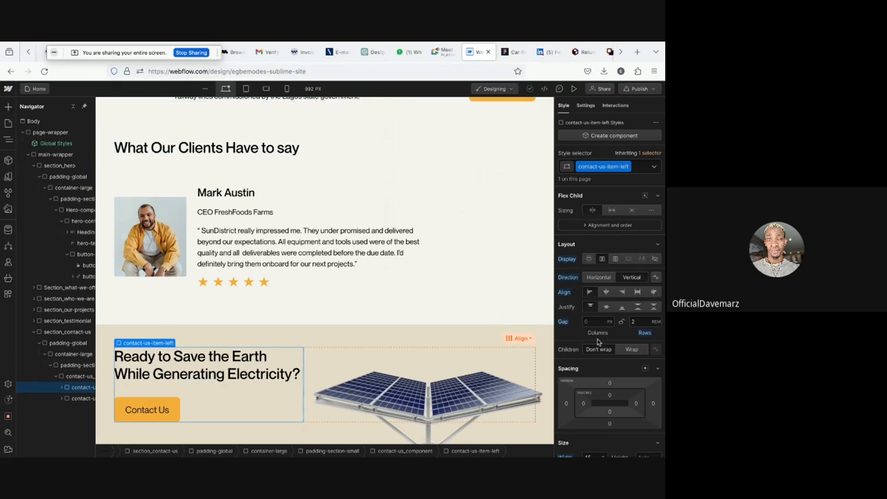
scroll(599, 342, "down", 3)
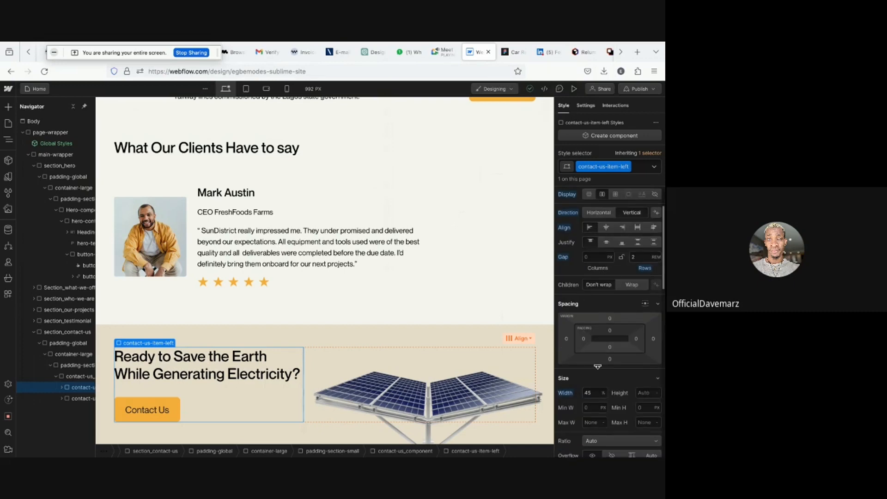
- Publish the site to the staging domain and review the contact section on the live page
left_click(640, 89)
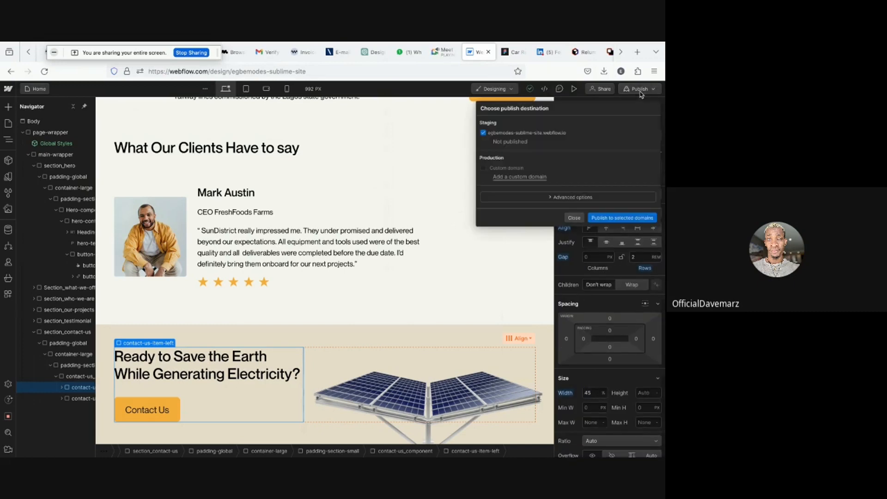
left_click(609, 218)
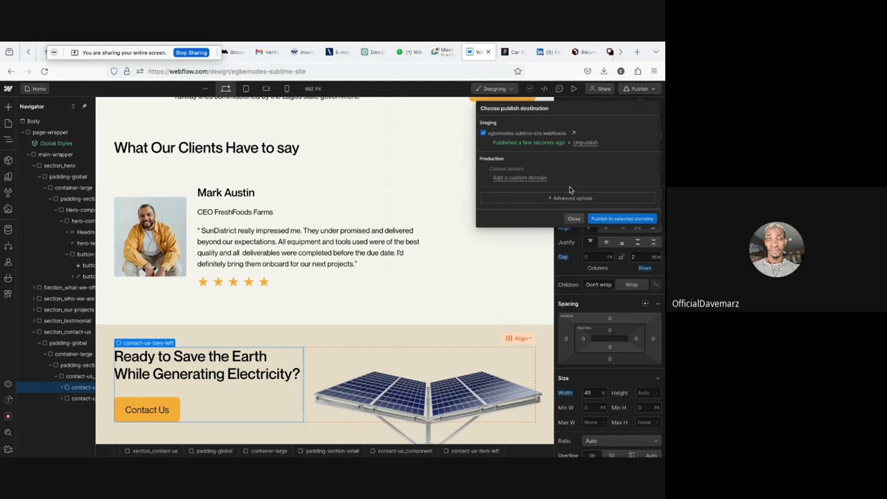
left_click(573, 135)
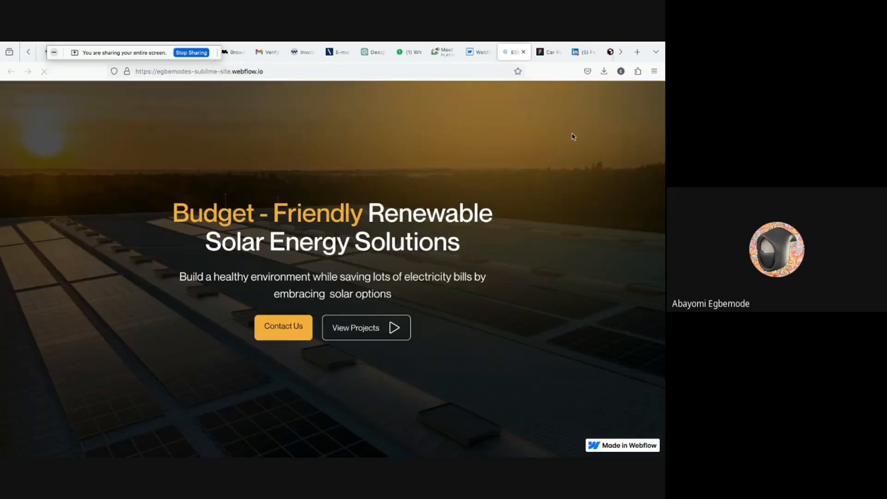
scroll(573, 136, "down", 15)
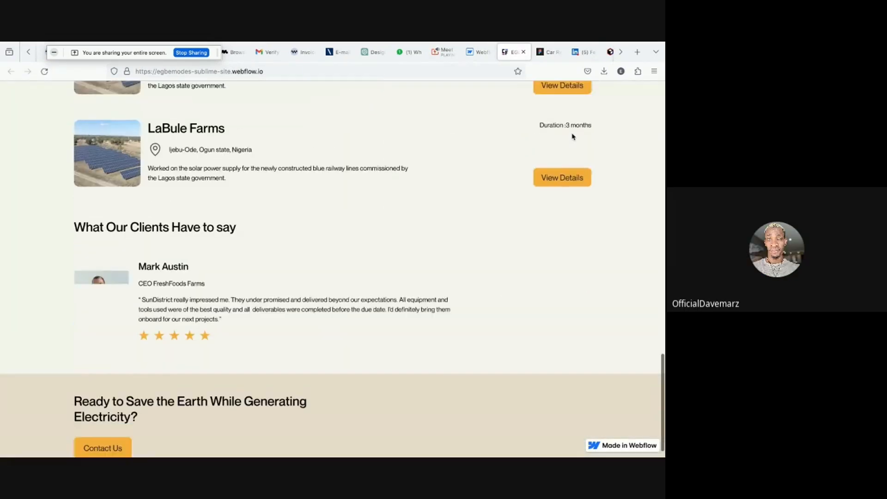
scroll(572, 136, "down", 1)
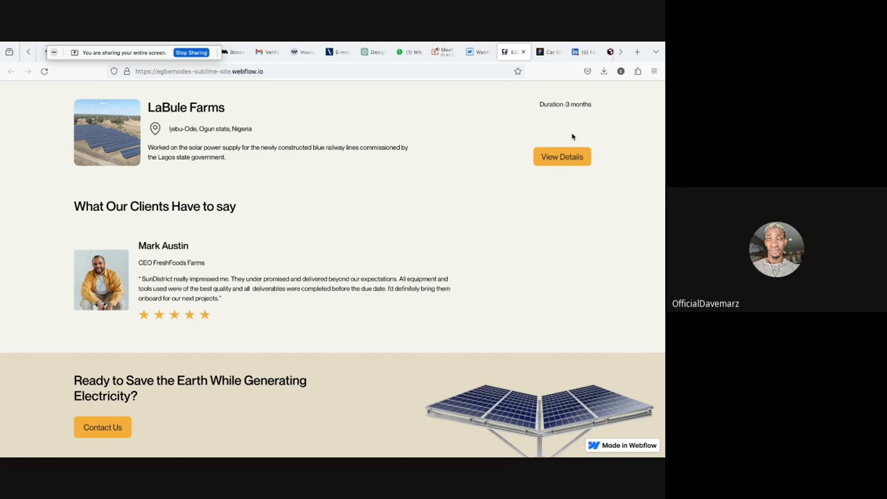
left_click(523, 52)
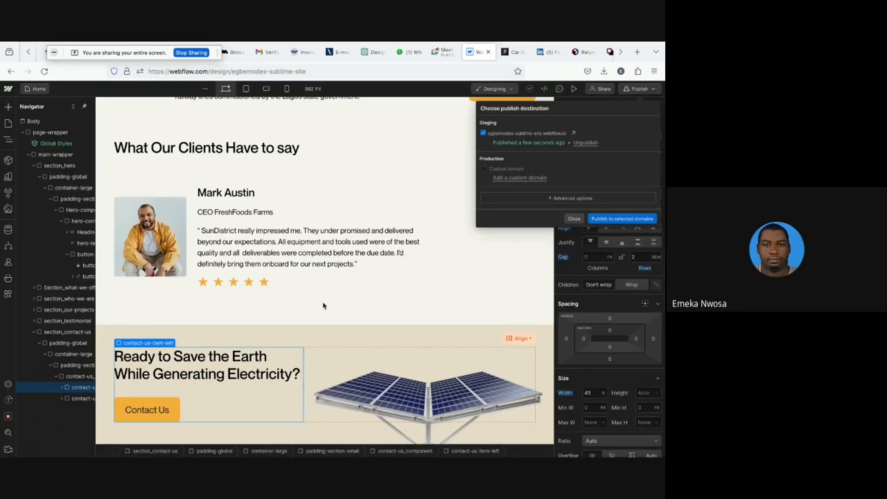
- Set the contact-us-item-left wrapper's width to 40%
left_click(586, 392)
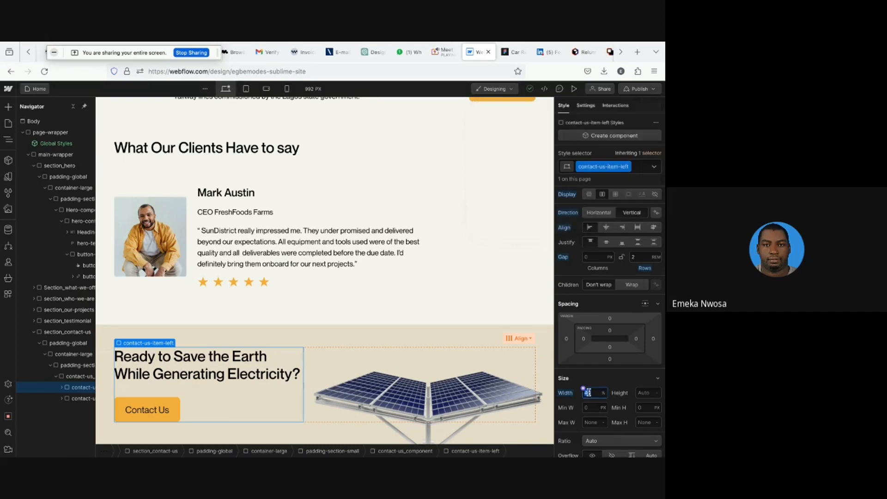
double_click(587, 393)
type("40")
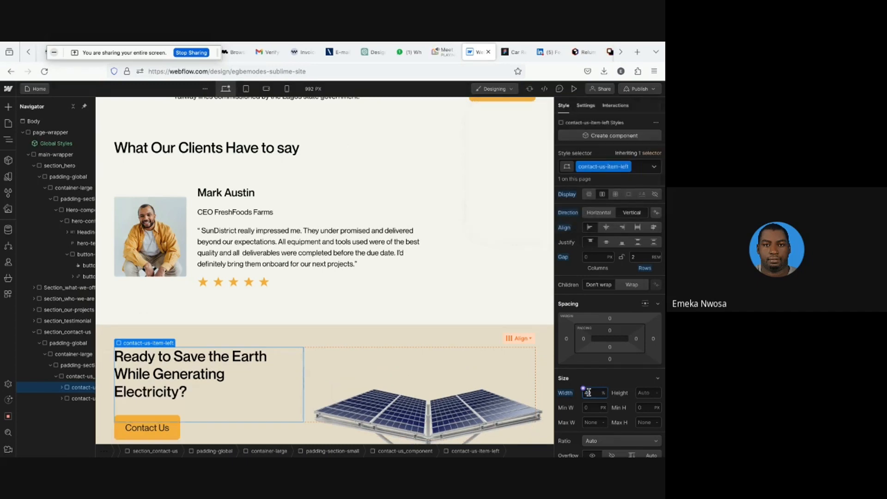
- Preview the page to check the narrower contact heading wrapper
left_click(574, 90)
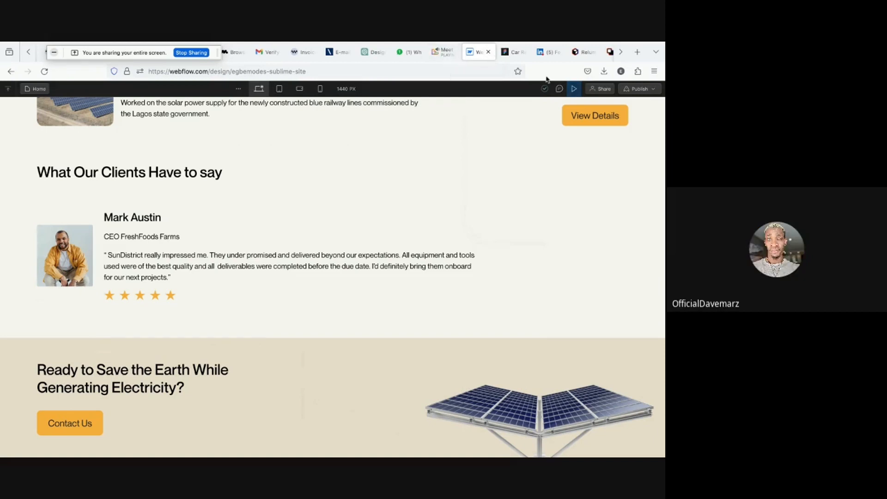
left_click(574, 89)
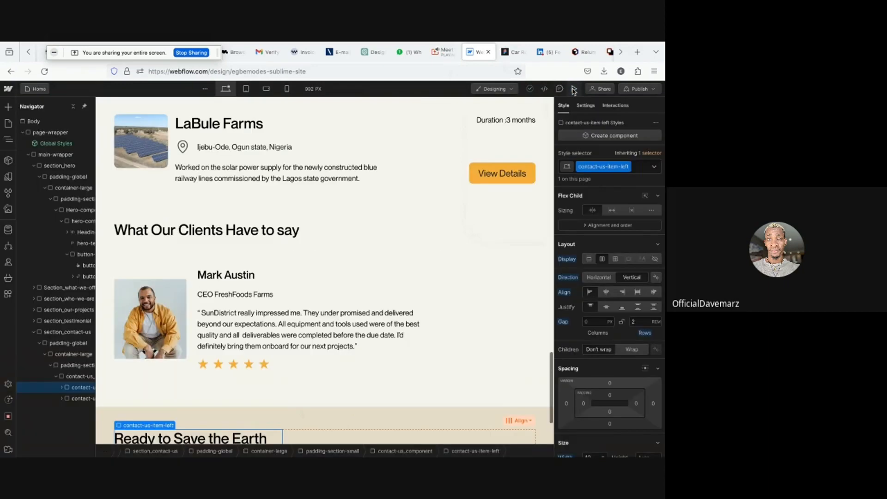
scroll(452, 208, "down", 2)
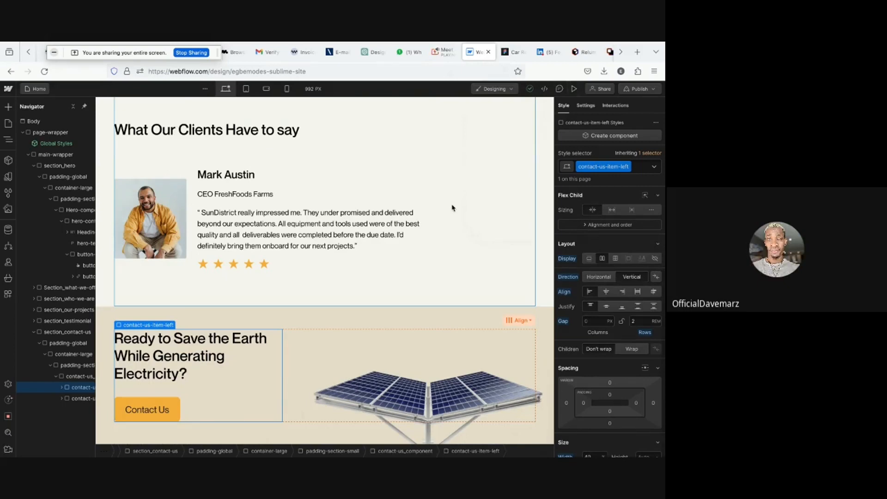
- Inspect the contact heading's width in the Figma design and return to Webflow
left_click(514, 51)
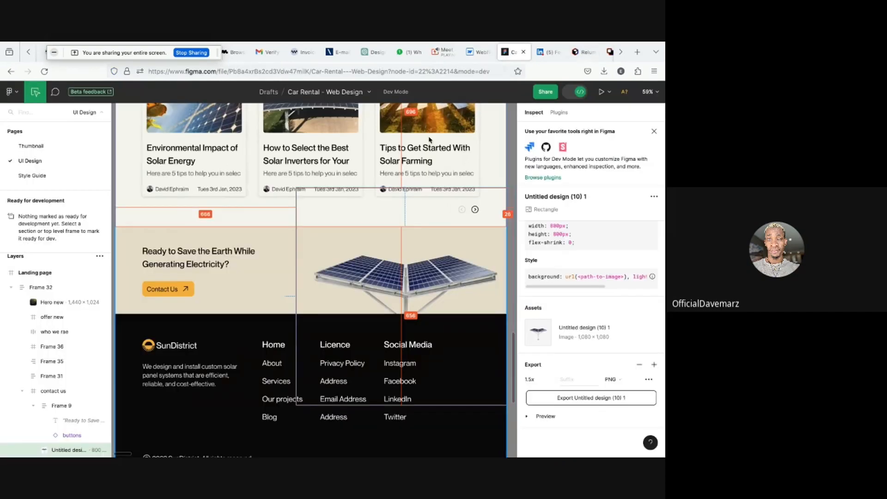
left_click(197, 257)
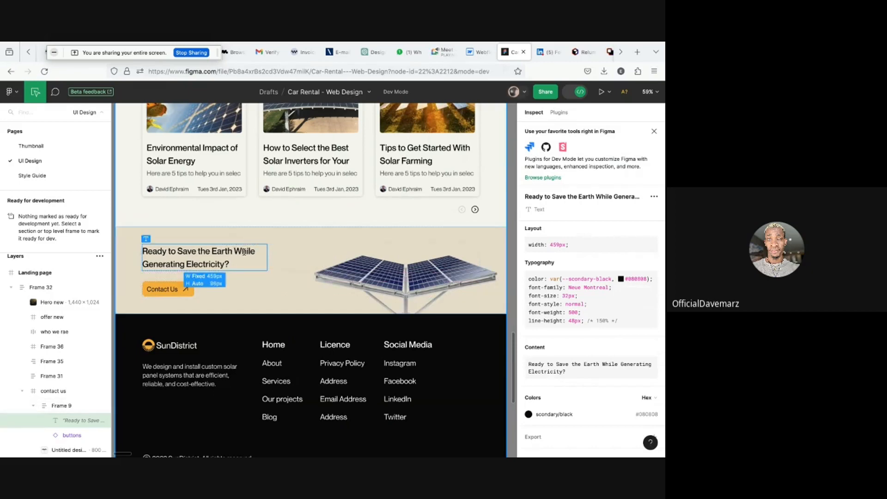
left_click(473, 56)
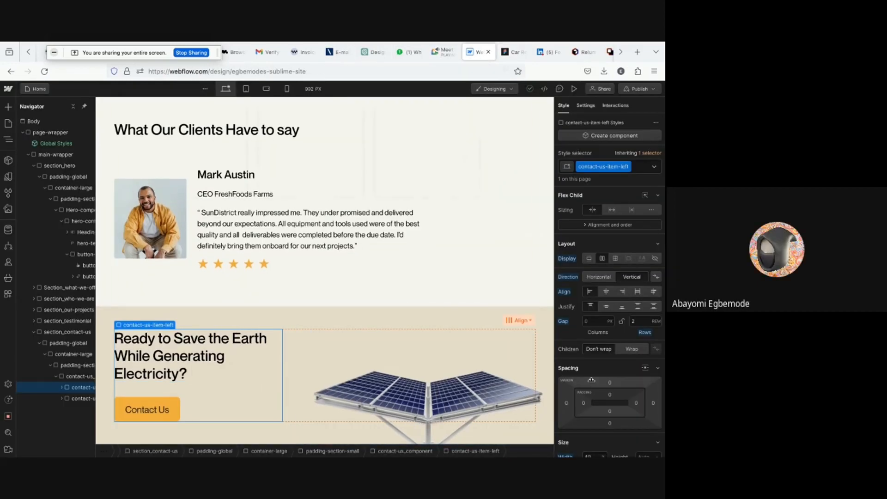
- Reset the contact-us-item-left wrapper's width and set its max width to 460/16 rem
scroll(582, 392, "down", 3)
left_click(570, 365)
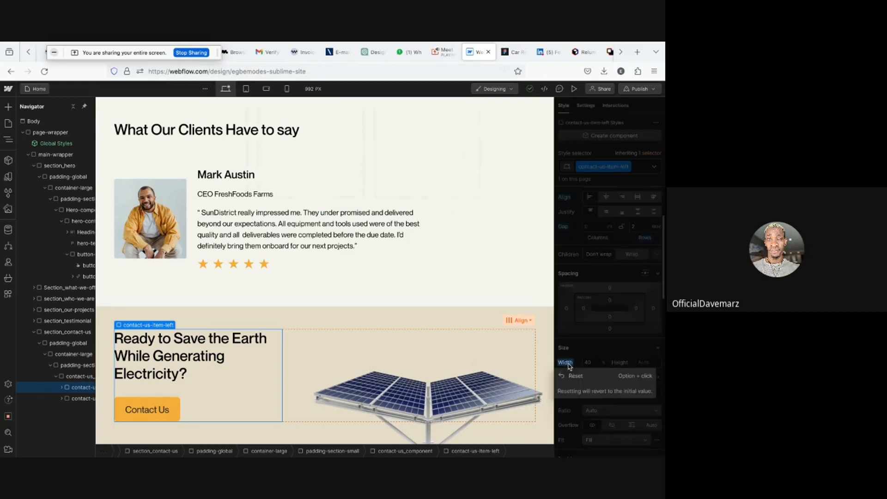
left_click(573, 376)
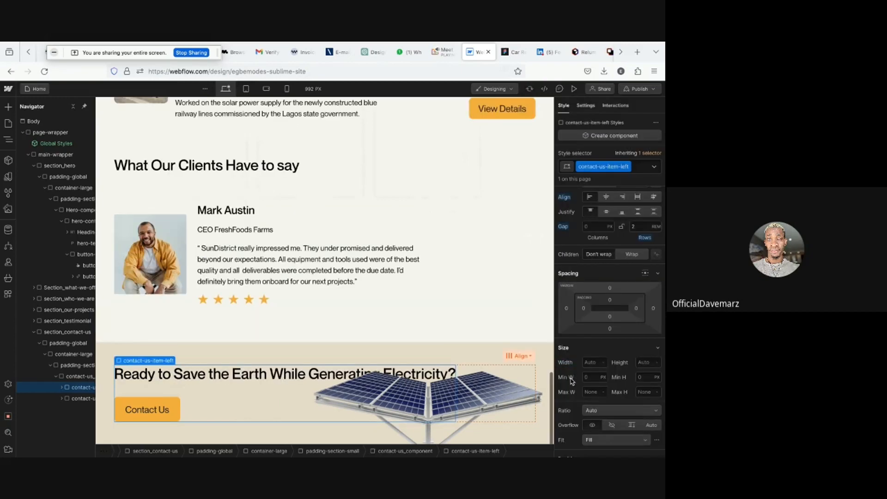
left_click(591, 393)
type("460/16")
key("Return")
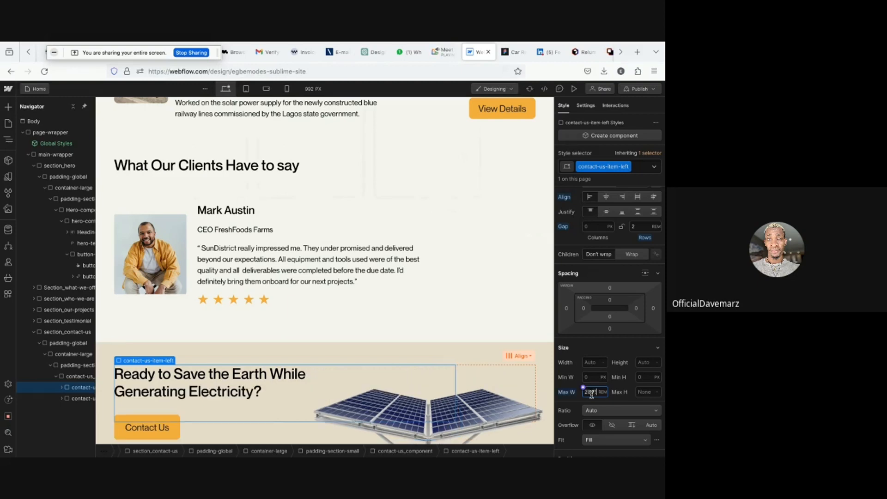
- Preview the page to compare the contact heading wrapping, then return to the designer
scroll(447, 341, "down", 1)
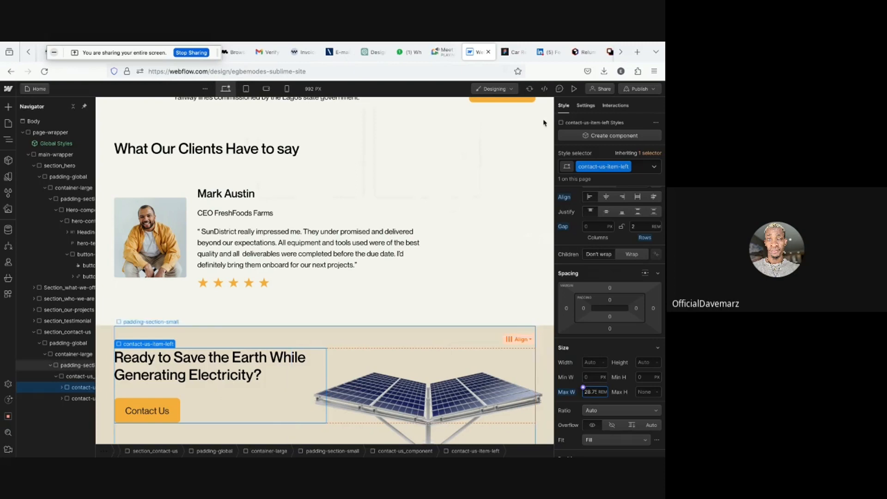
left_click(573, 88)
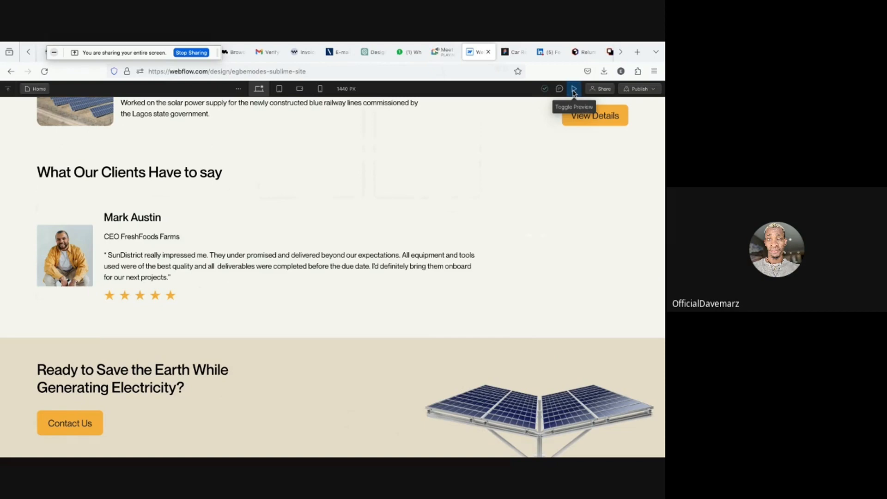
left_click(574, 90)
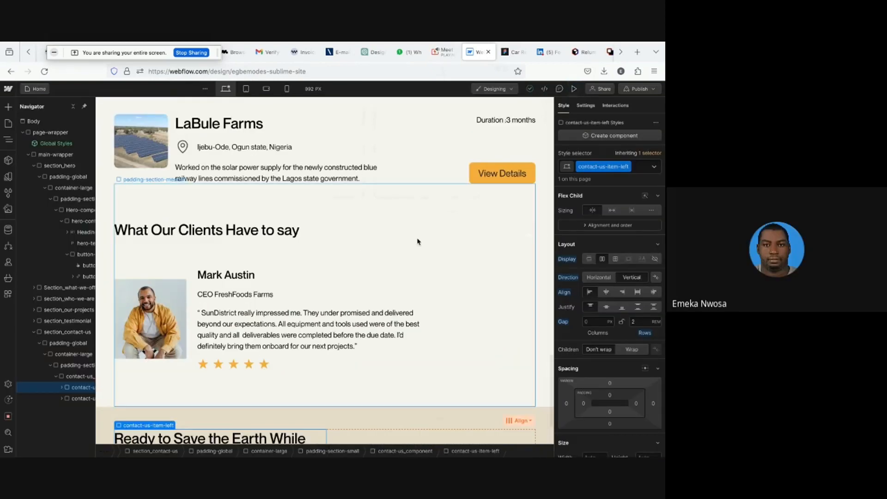
scroll(419, 241, "down", 1)
scroll(418, 241, "down", 2)
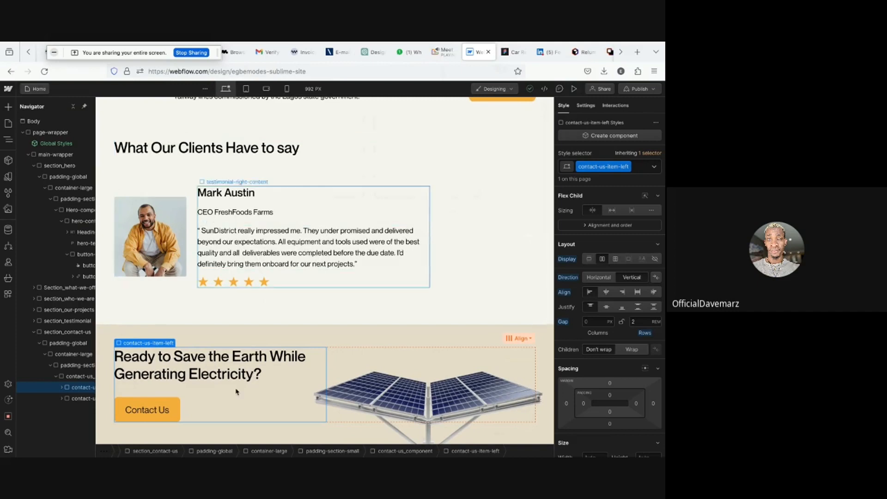
- Select the Contact Us button and open its link settings
left_click(174, 406)
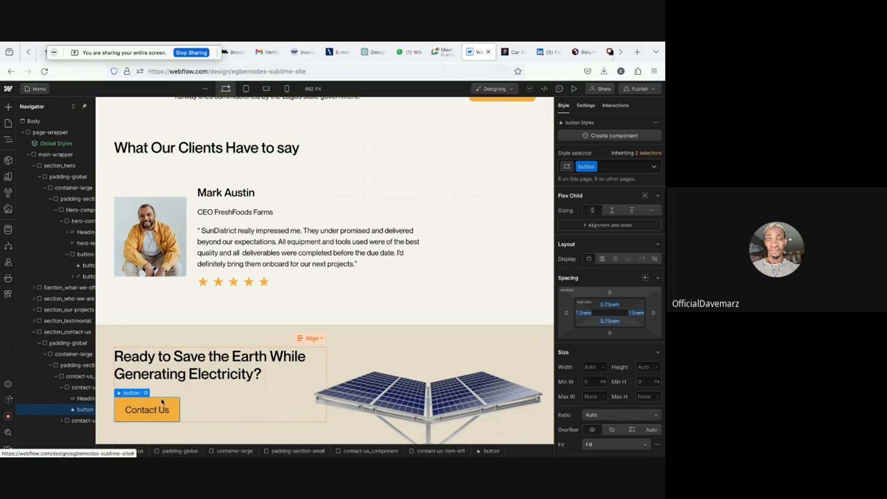
left_click(146, 393)
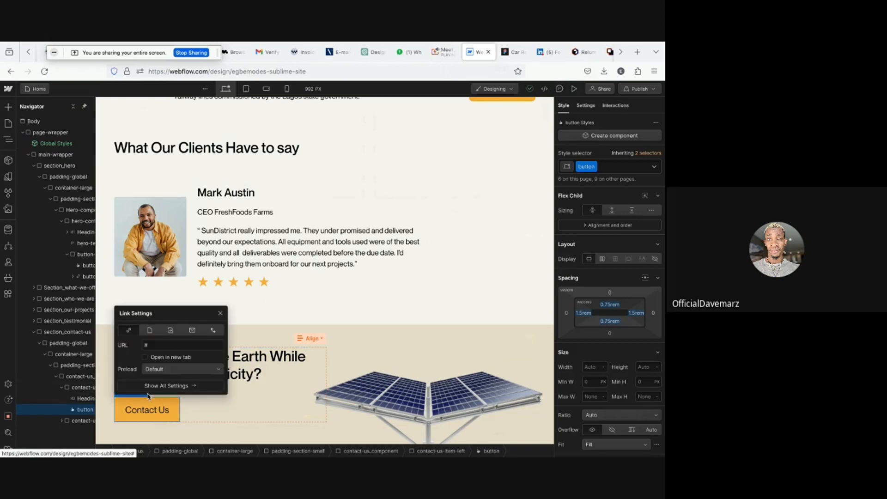
left_click(220, 314)
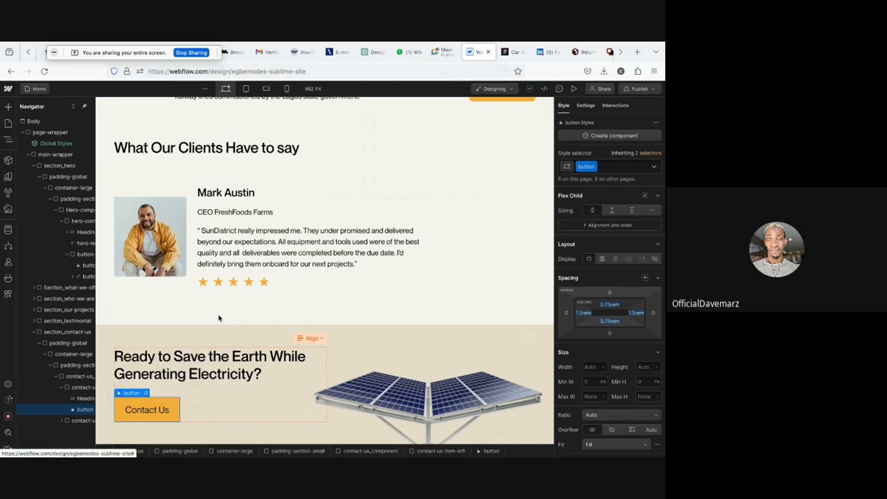
- Scroll through the page and preview it, then return to the designer
scroll(231, 316, "up", 10)
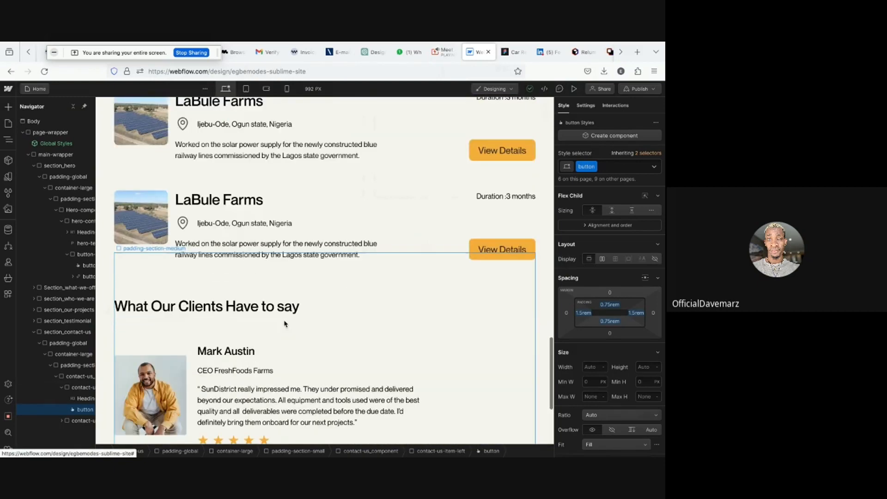
scroll(285, 324, "up", 10)
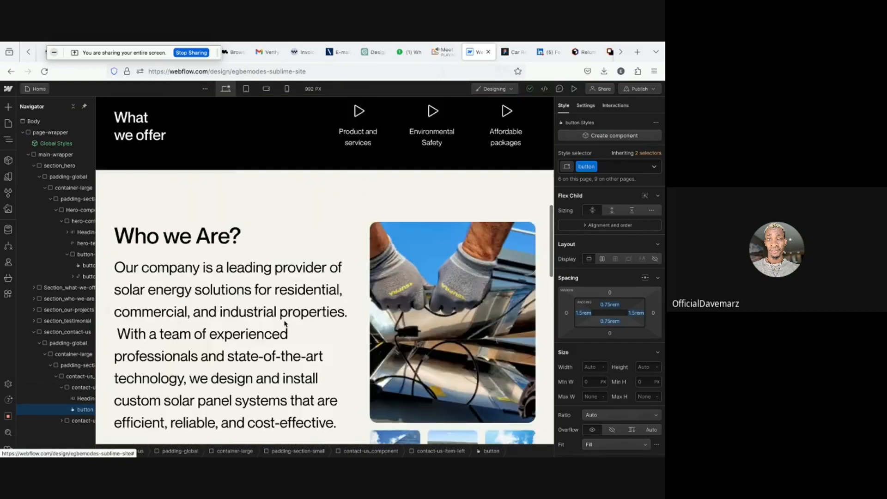
scroll(286, 324, "down", 10)
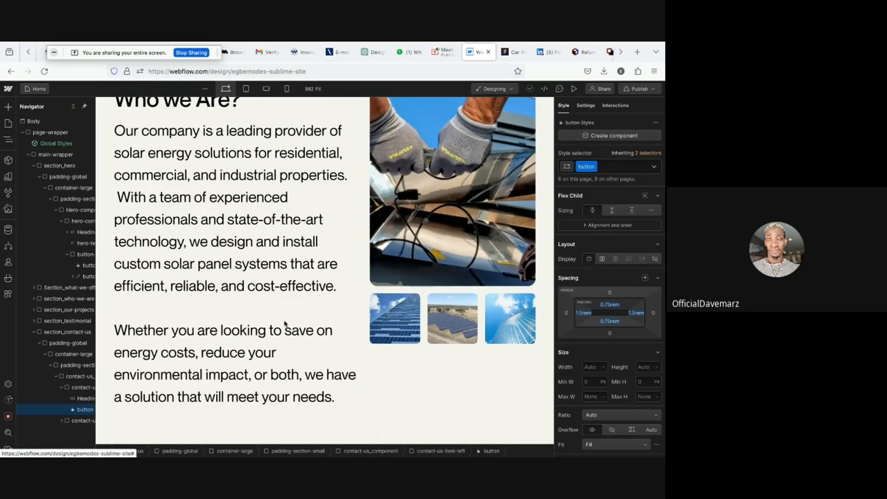
scroll(285, 323, "down", 10)
scroll(285, 324, "down", 4)
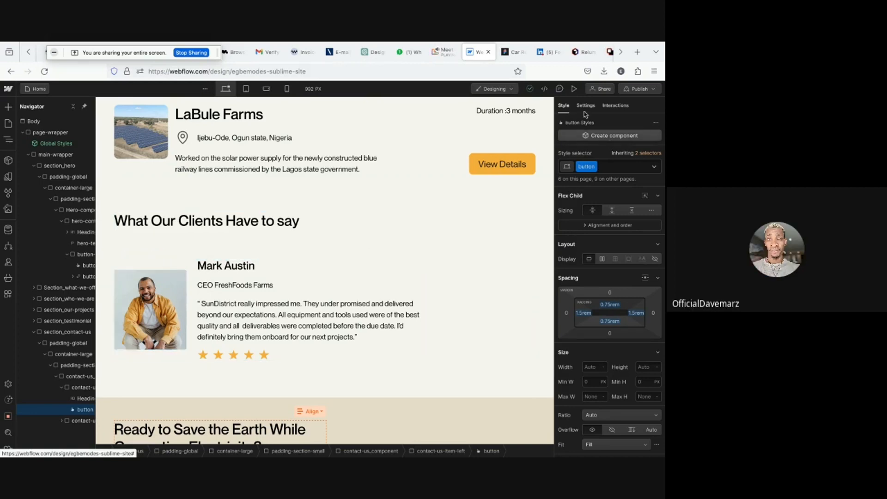
left_click(575, 89)
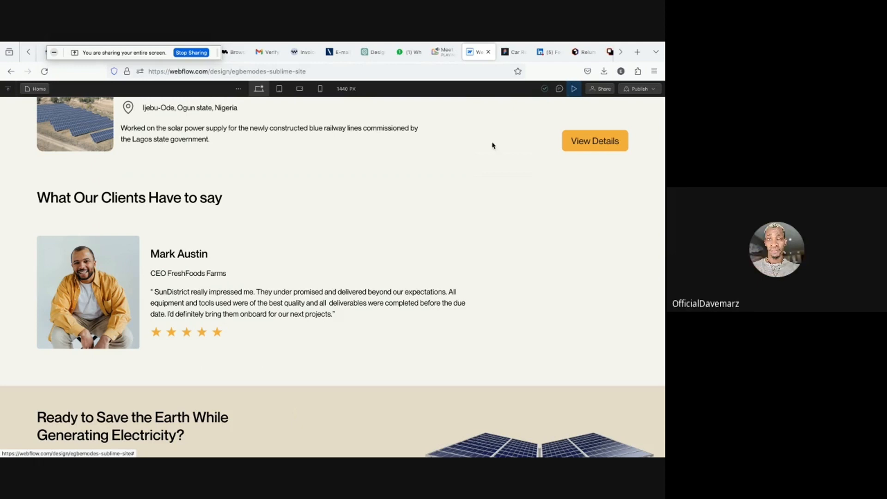
left_click(573, 90)
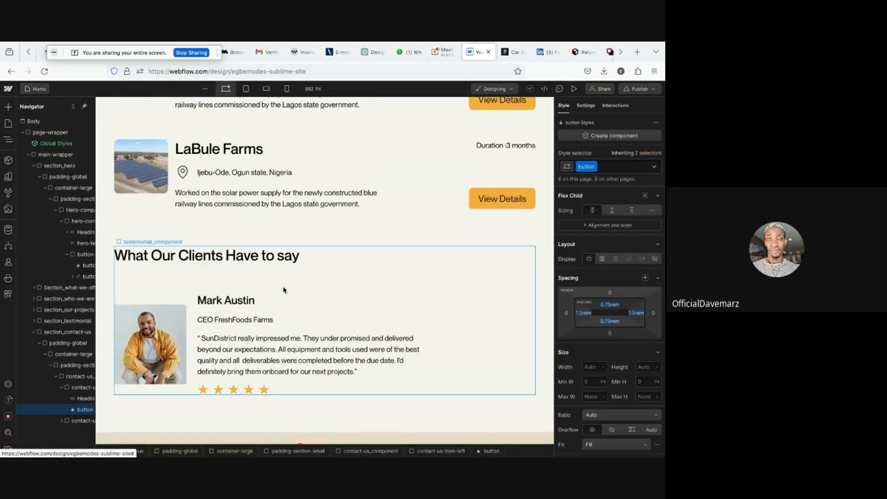
- Select the testimonial user image and inspect its size and style settings
left_click(123, 372)
left_click(53, 409)
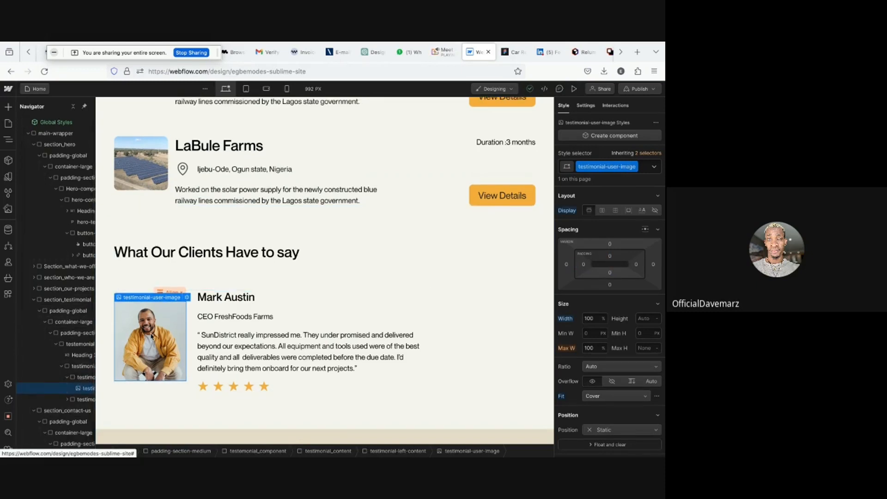
scroll(151, 336, "up", 1)
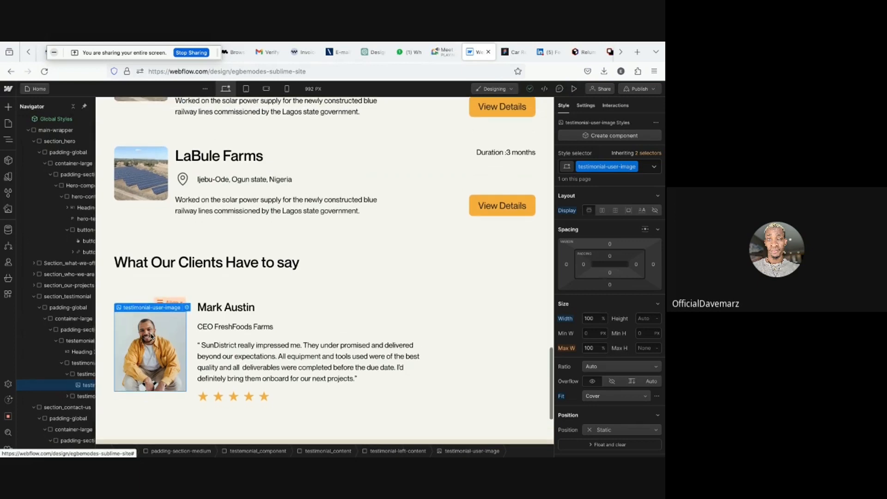
scroll(68, 371, "right", 1)
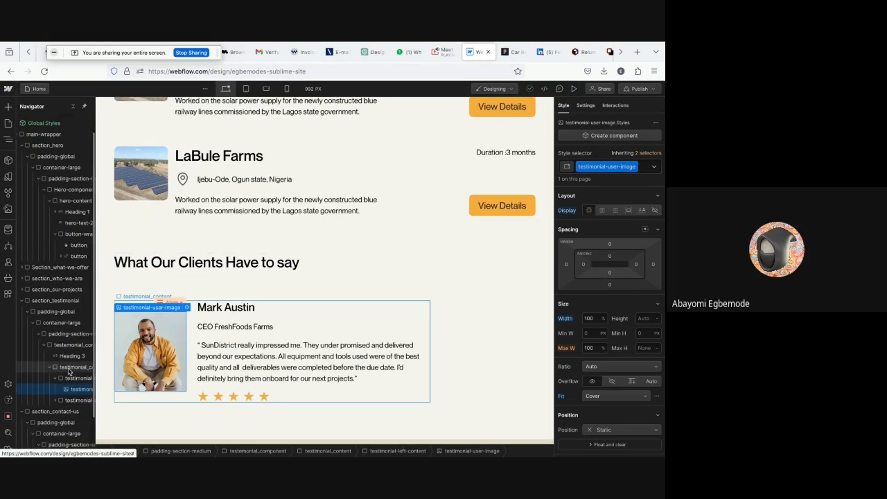
scroll(68, 371, "down", 1)
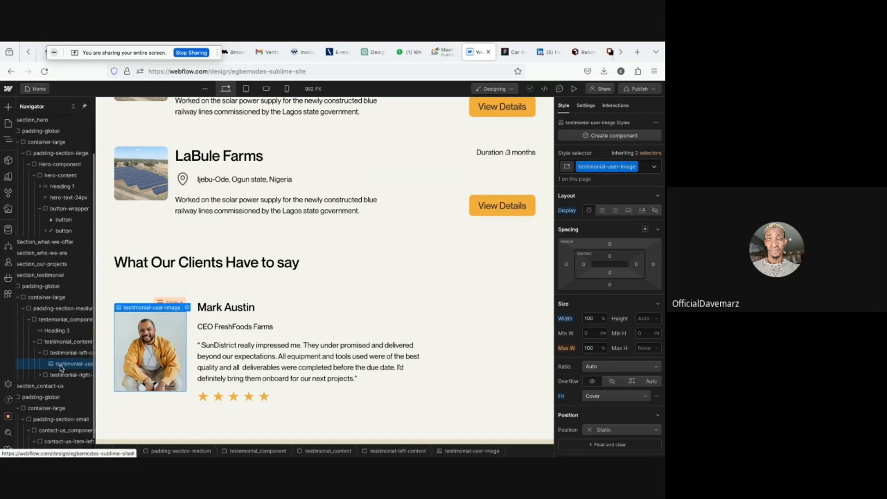
scroll(55, 360, "down", 1)
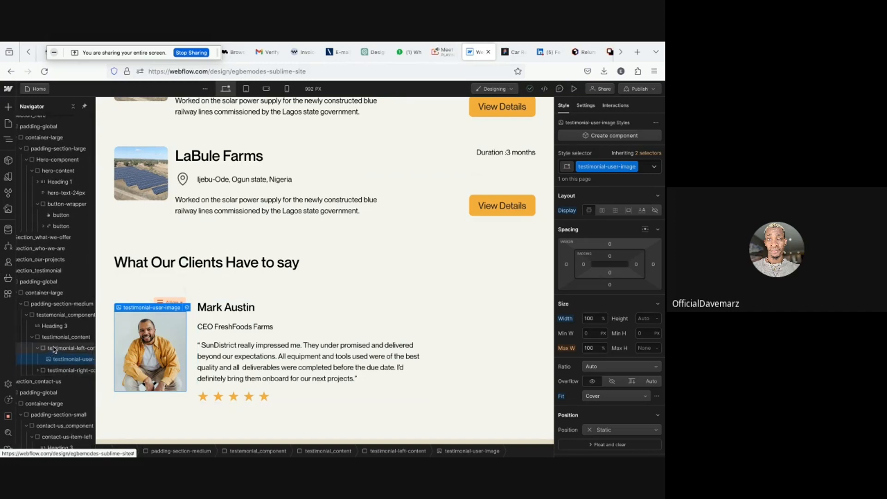
scroll(653, 295, "down", 3)
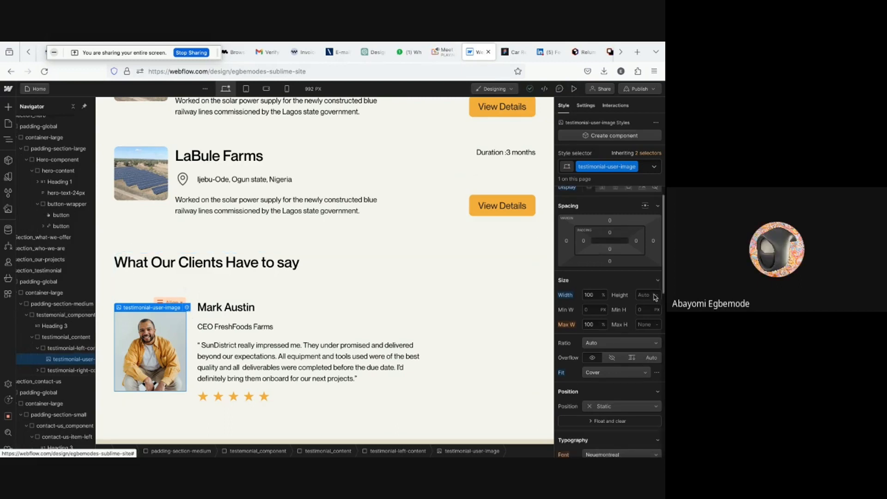
scroll(655, 297, "down", 5)
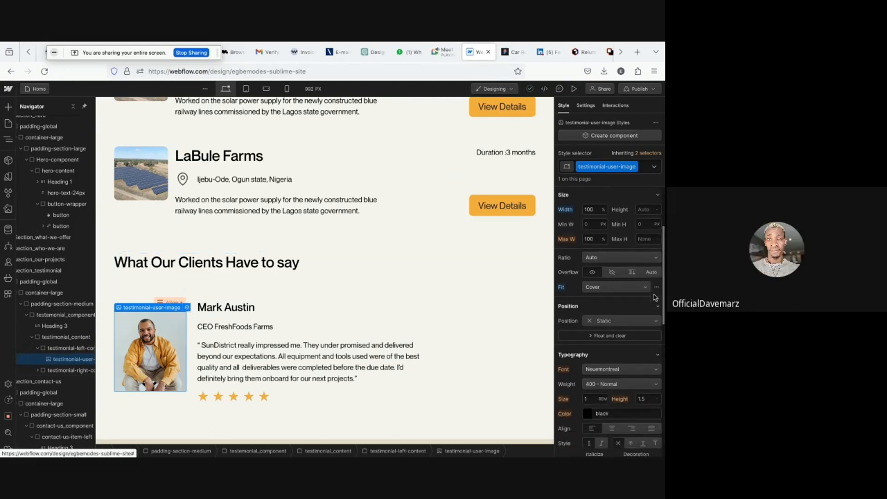
scroll(656, 297, "up", 8)
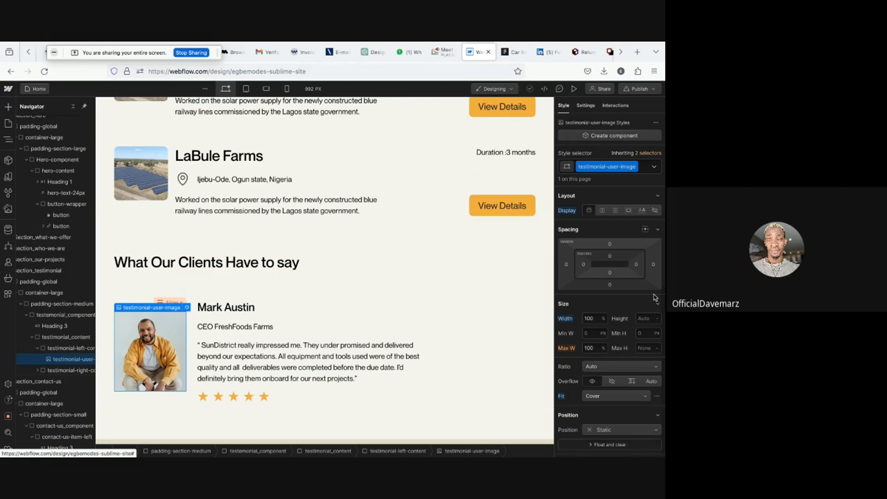
- Select testimonial-left-content and change its flex child sizing to don't shrink or grow
left_click(68, 350)
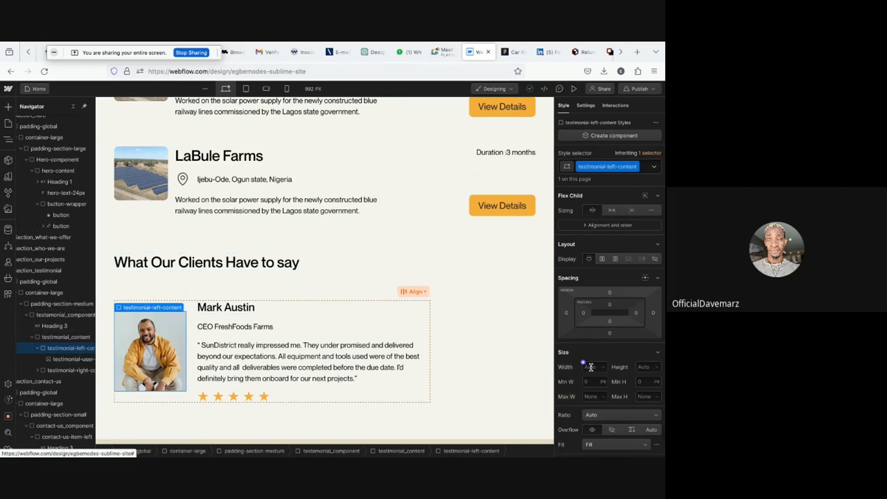
left_click(632, 211)
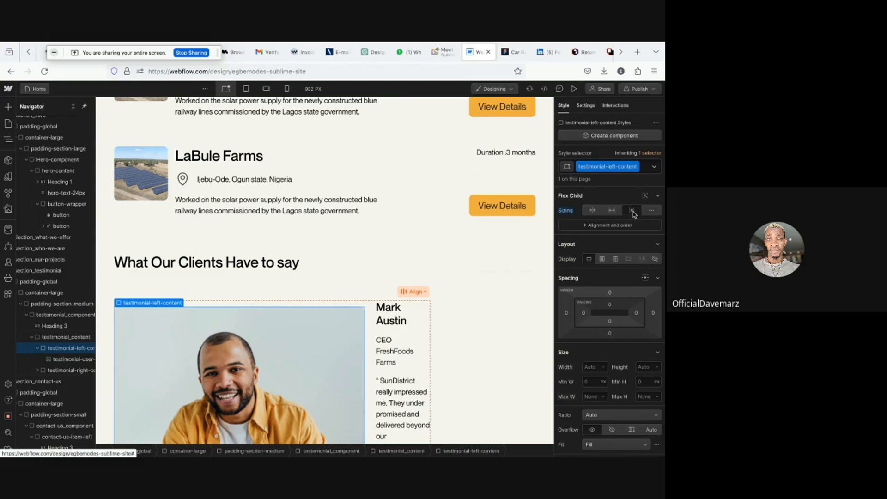
scroll(633, 213, "down", 3)
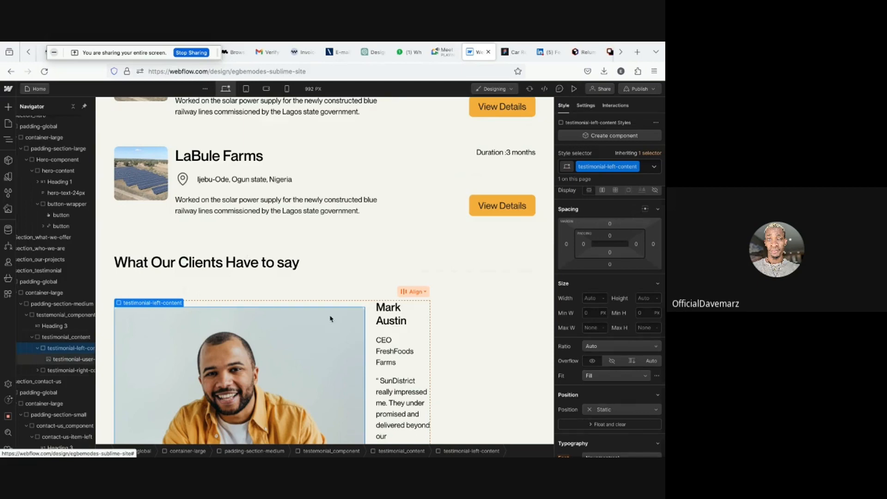
scroll(330, 318, "down", 2)
scroll(331, 319, "down", 3)
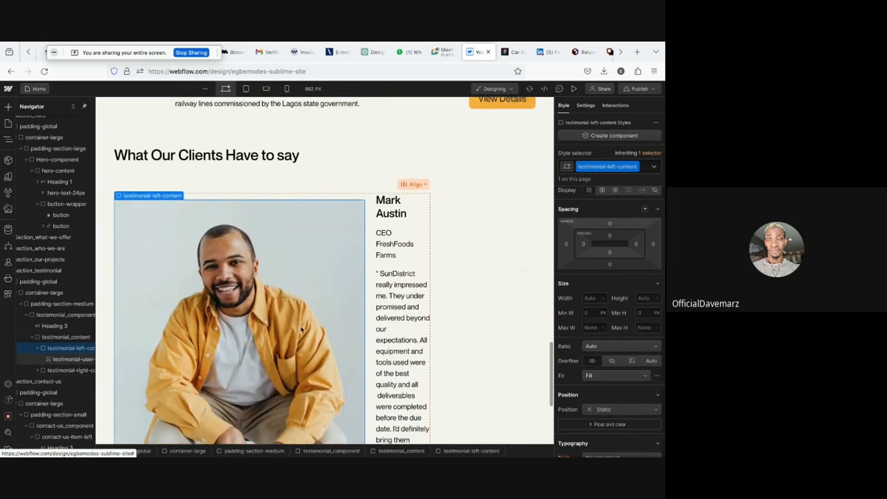
- Select the testimonial user image, reset its width and resize it back to a small thumbnail beside the text
left_click(76, 363)
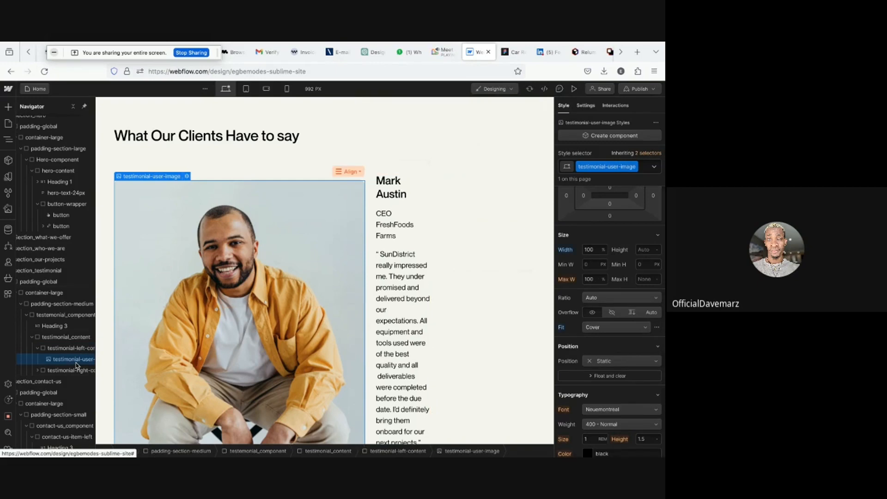
scroll(169, 339, "down", 2)
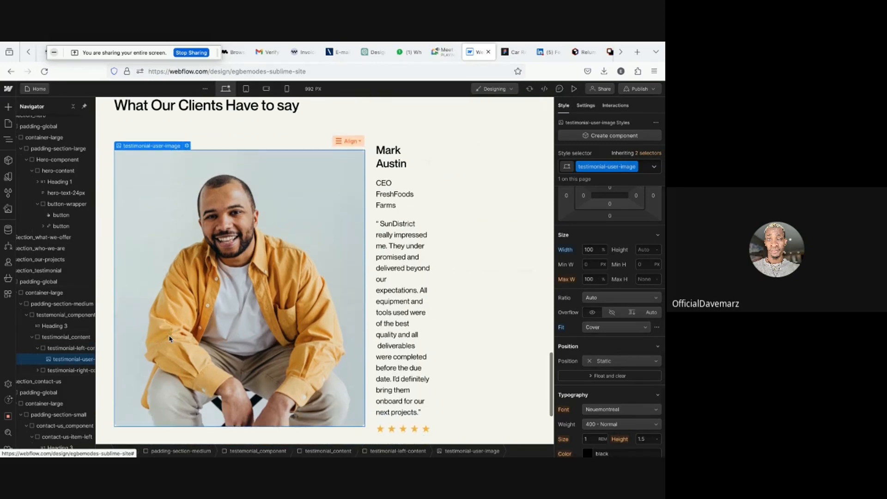
scroll(170, 339, "down", 2)
scroll(216, 342, "up", 1)
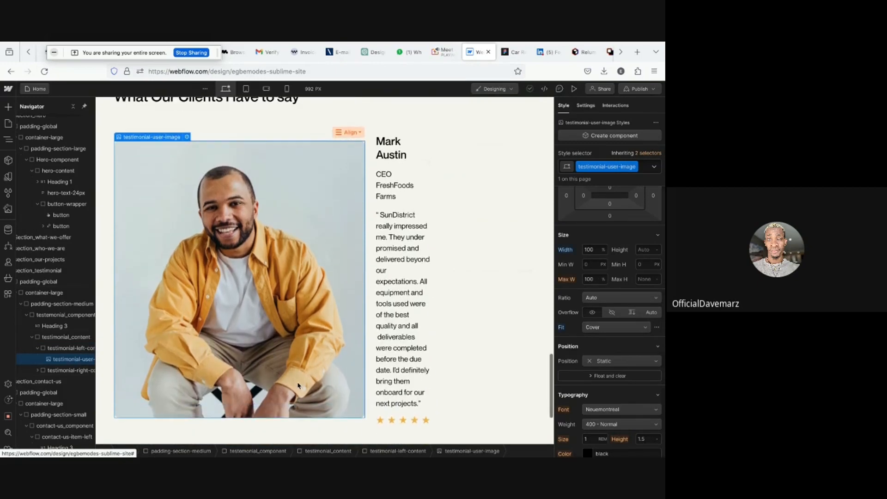
scroll(298, 386, "down", 1)
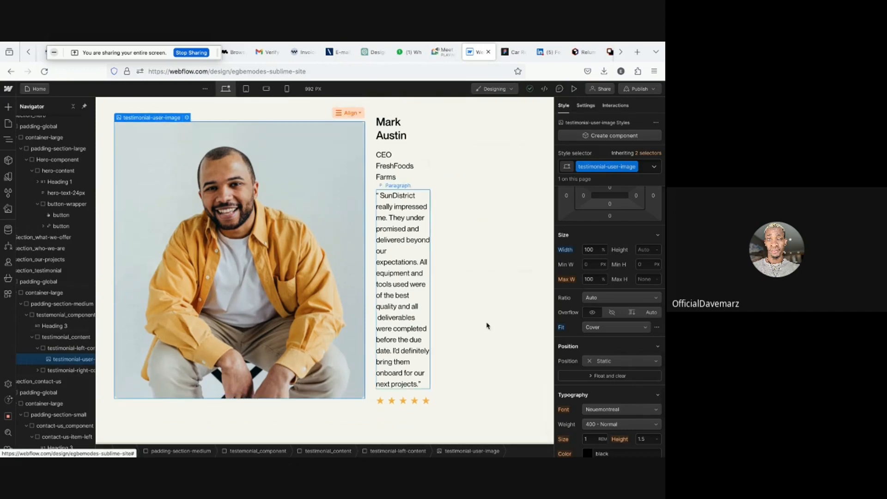
left_click(571, 250, "alt")
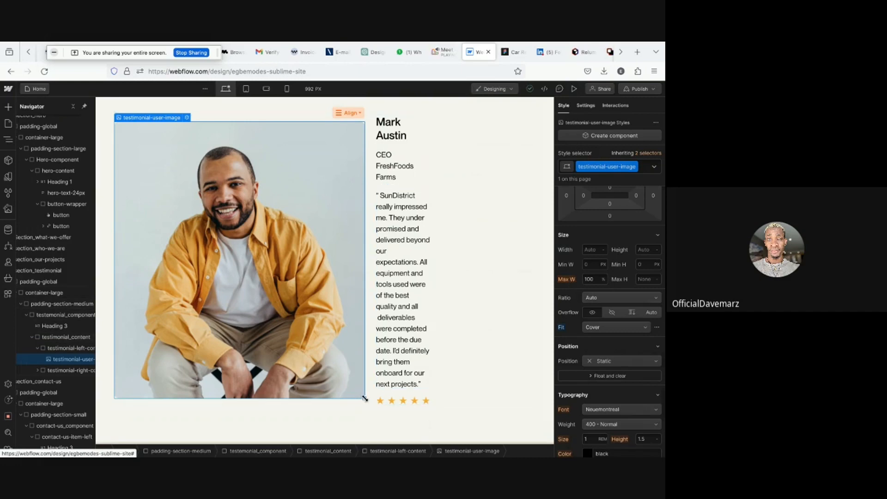
left_click_drag(365, 398, 194, 280)
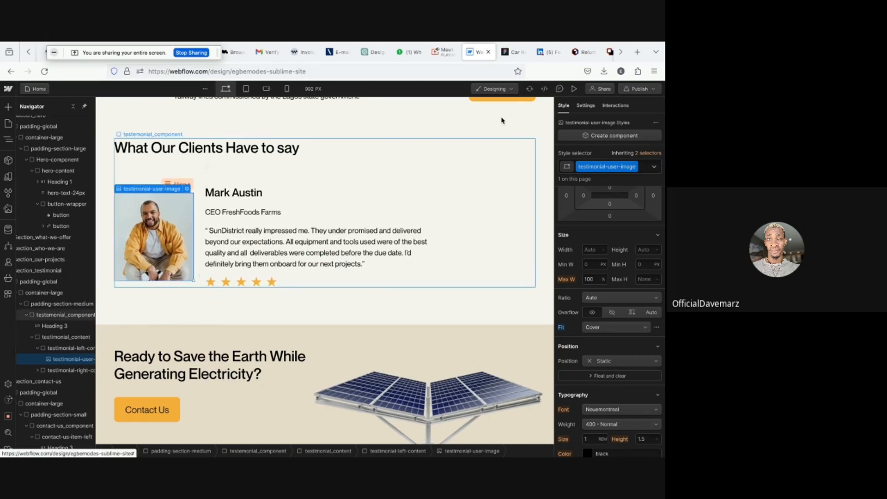
- Preview the testimonial layout, return to the designer and select the contact-us heading
left_click(574, 89)
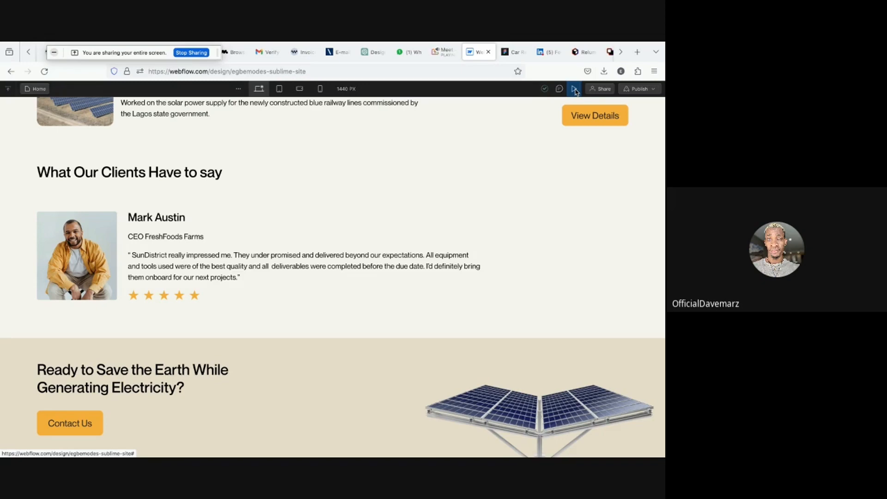
left_click(574, 88)
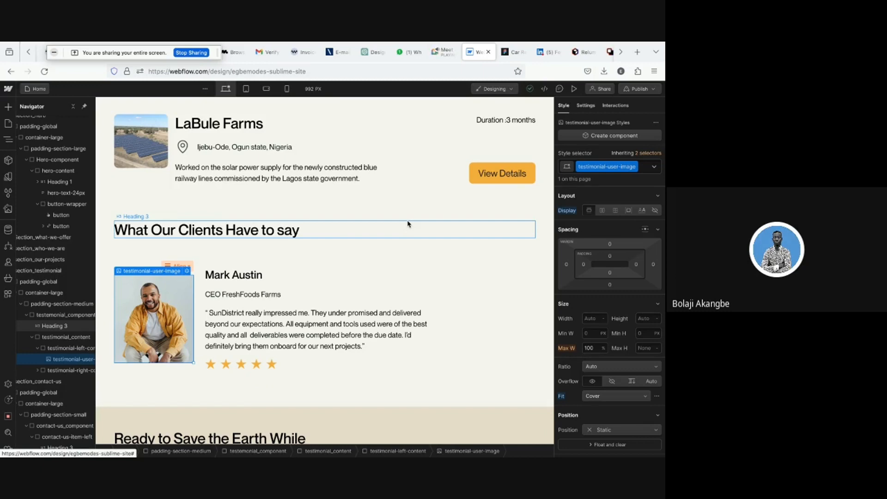
scroll(408, 224, "down", 2)
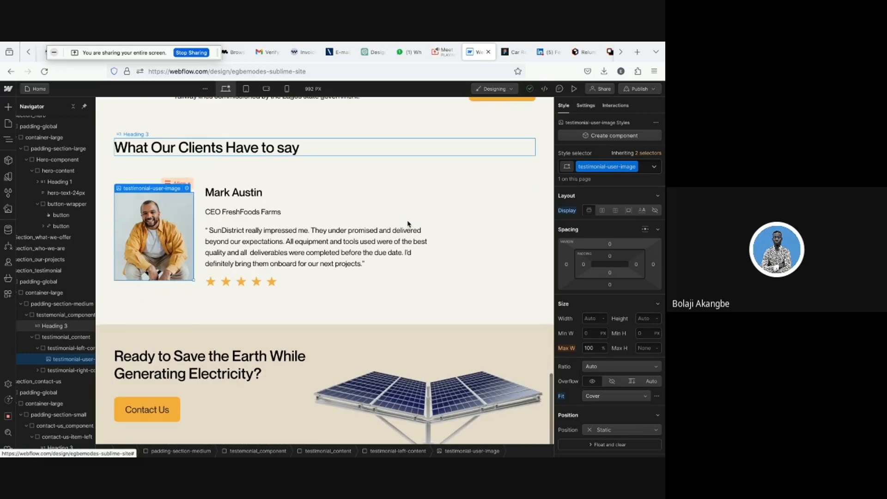
left_click(340, 392)
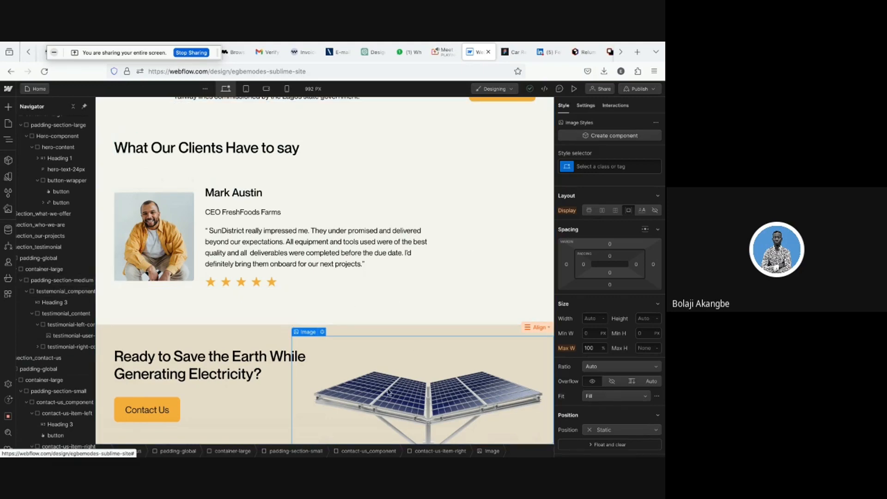
scroll(50, 373, "left", 1)
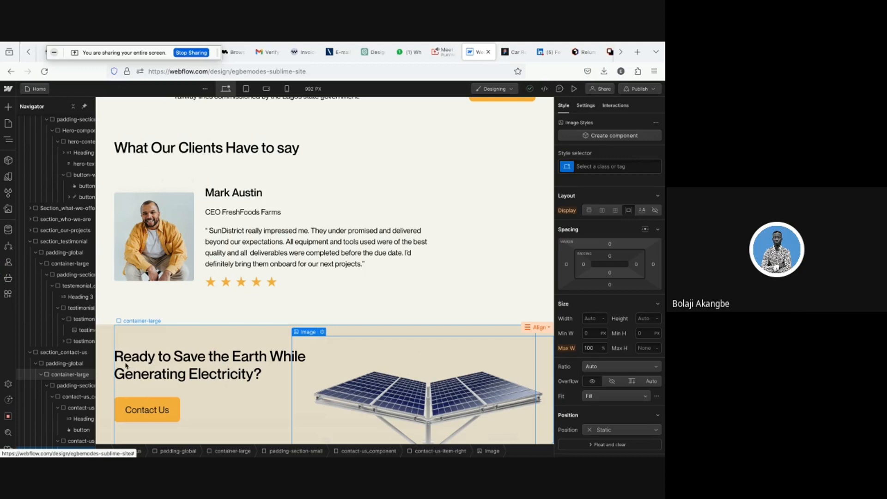
left_click(163, 375)
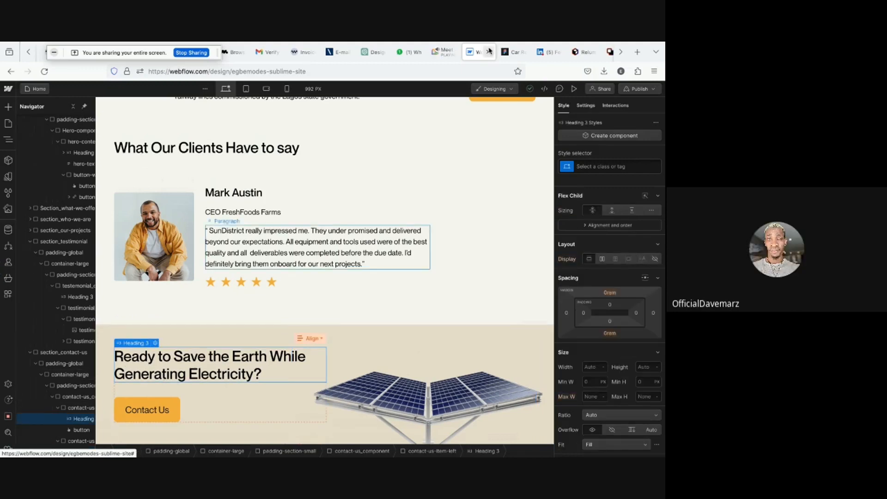
- Check the contact heading's specs in the Figma design, then return to Webflow and review the page
left_click(502, 55)
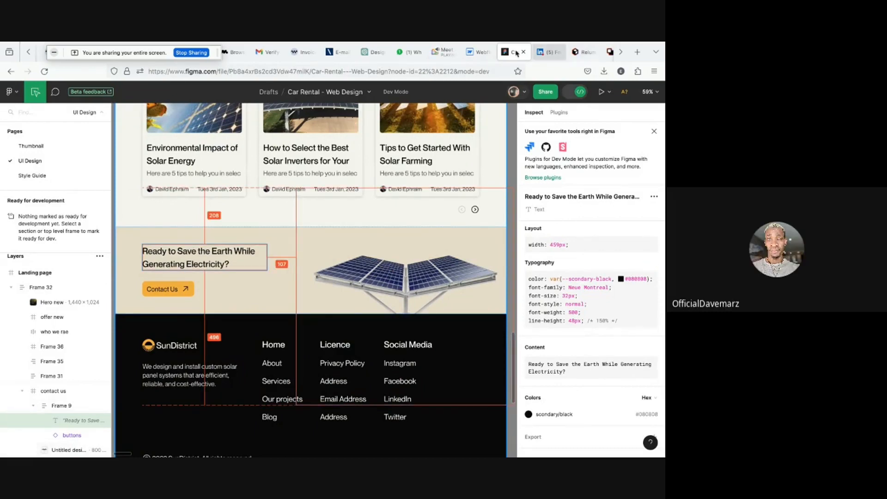
left_click(476, 53)
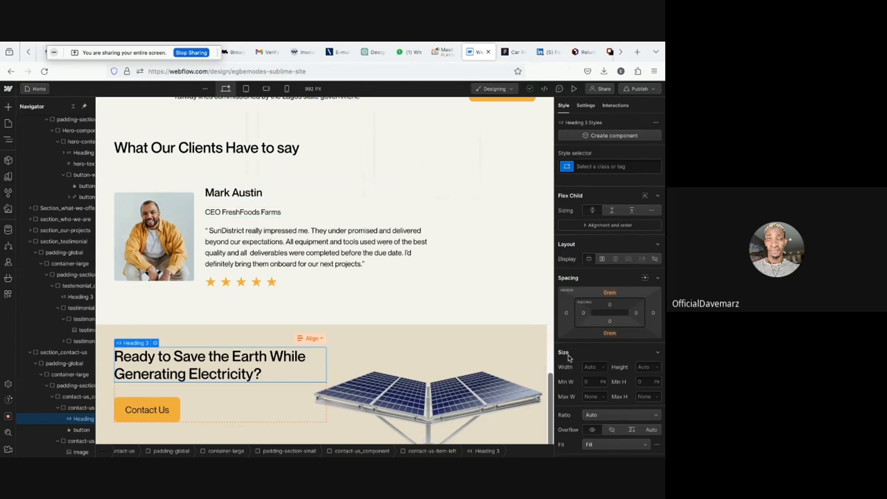
scroll(569, 358, "down", 3)
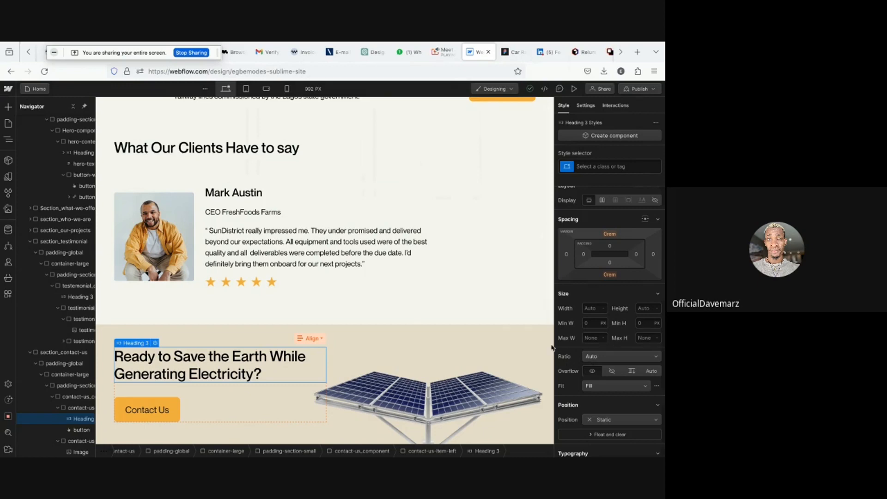
scroll(506, 337, "up", 3)
scroll(503, 337, "up", 5)
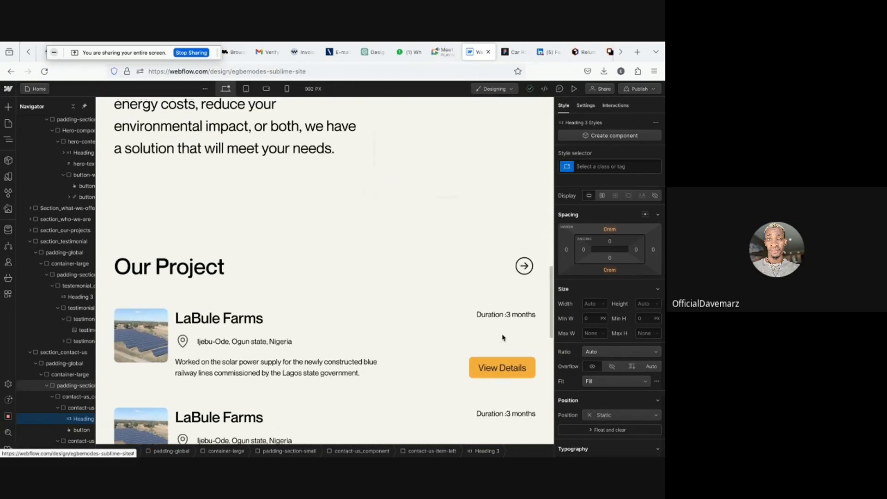
scroll(503, 338, "down", 8)
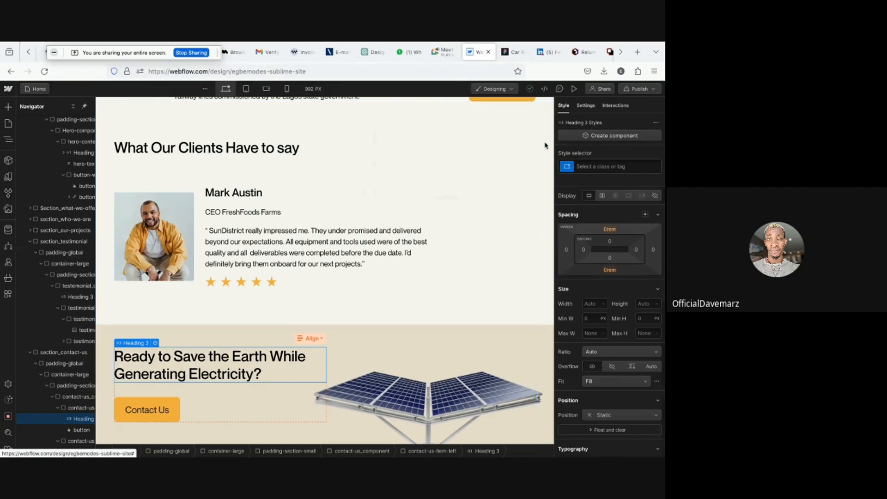
- Switch to the Figma design and scroll through the landing page layout
left_click(513, 52)
scroll(377, 224, "down", 2)
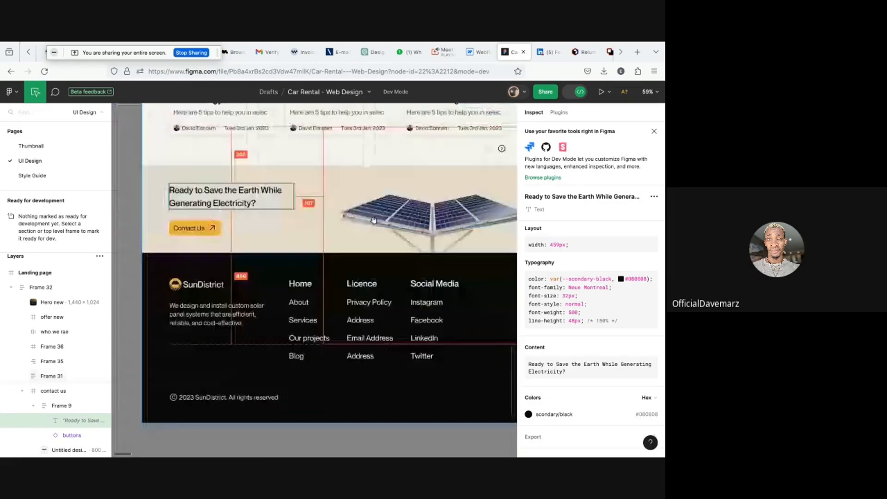
scroll(376, 222, "down", 3)
scroll(373, 220, "up", 3)
scroll(374, 221, "up", 5)
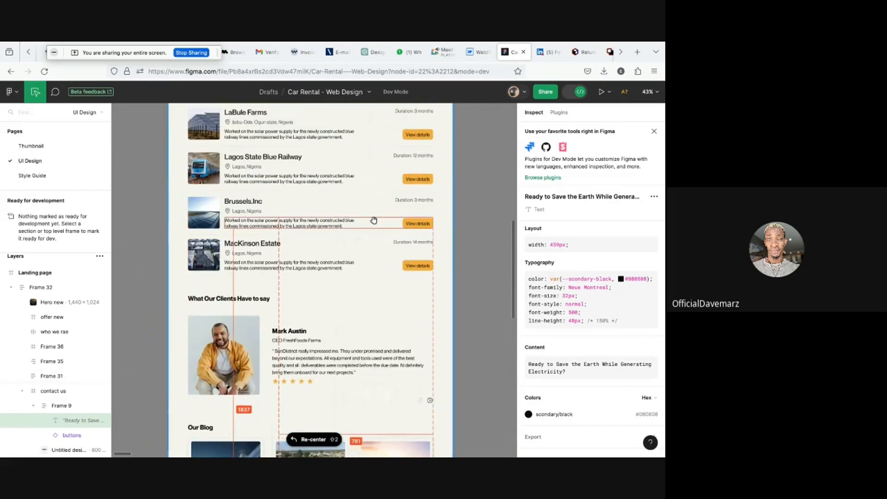
scroll(374, 220, "up", 3)
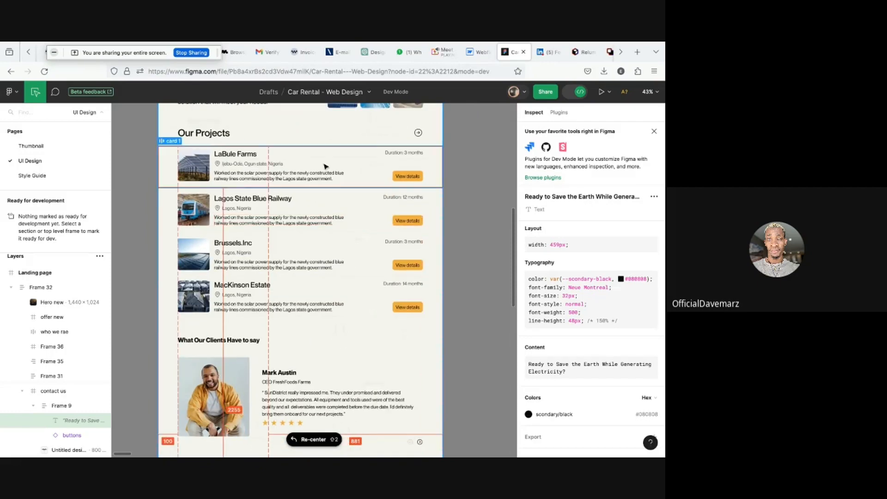
scroll(318, 158, "up", 3)
scroll(319, 158, "up", 10)
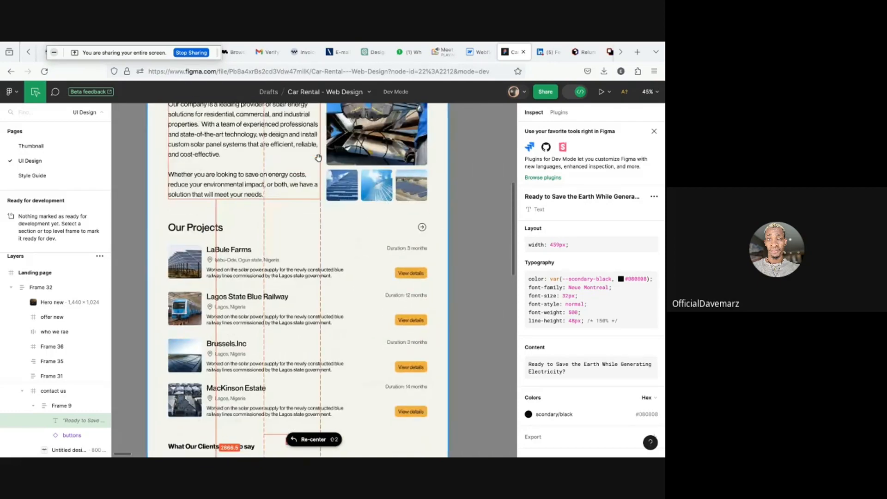
scroll(318, 158, "up", 3)
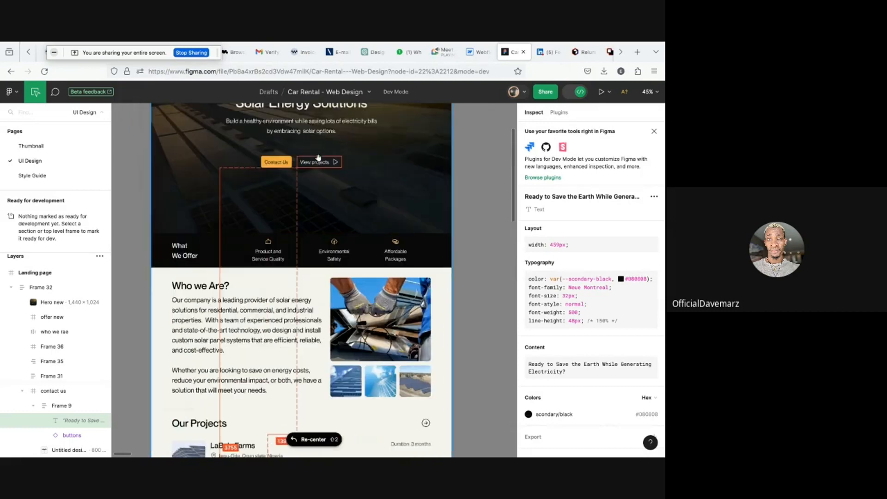
scroll(319, 158, "down", 5)
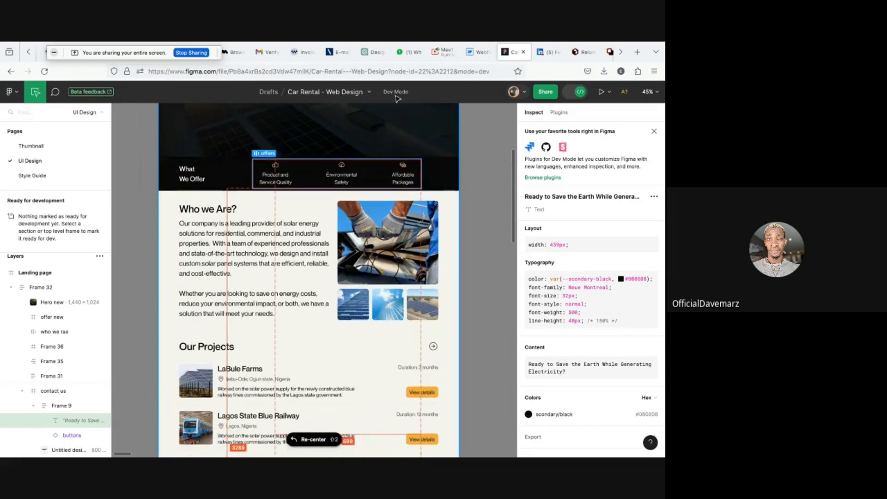
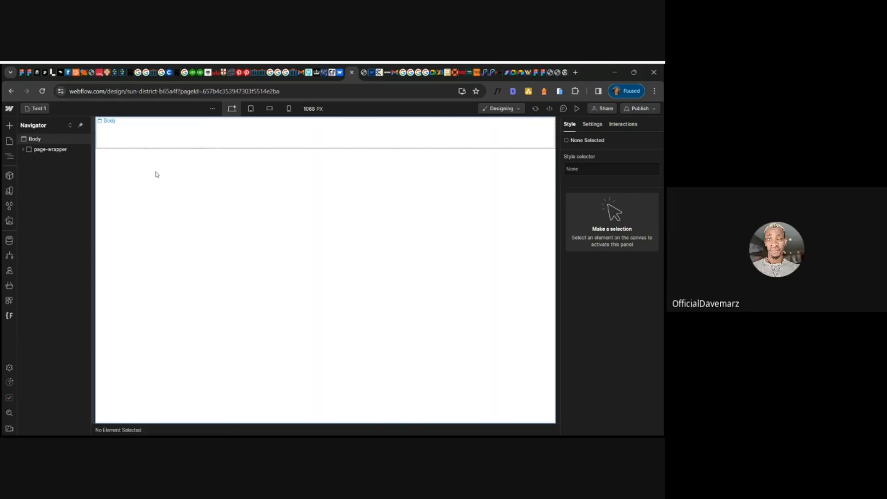
left_click(24, 149)
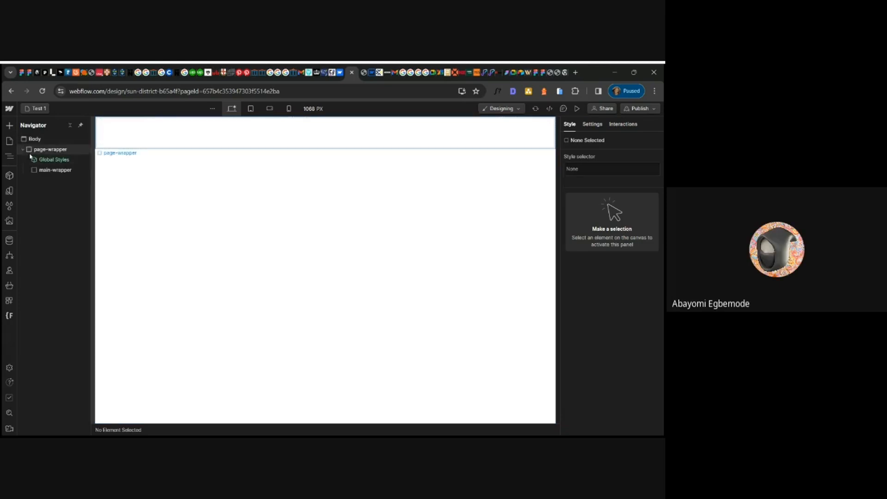
left_click(57, 172)
key("ctrl+e")
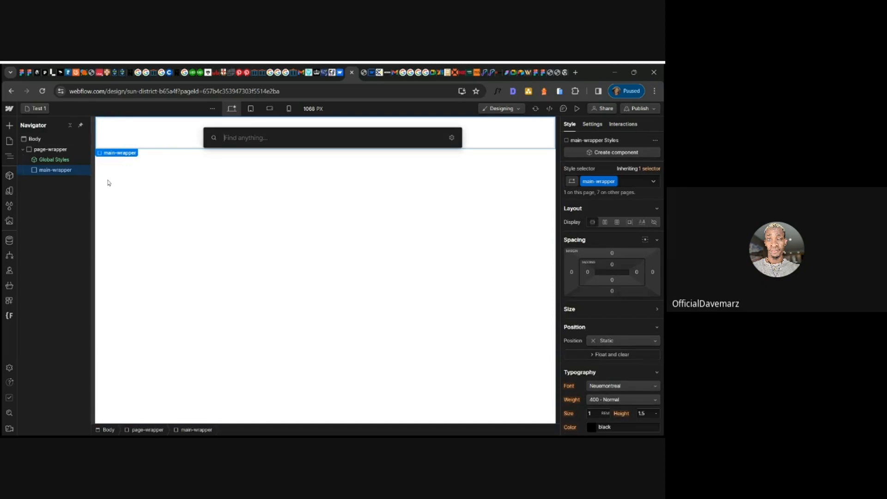
type("div")
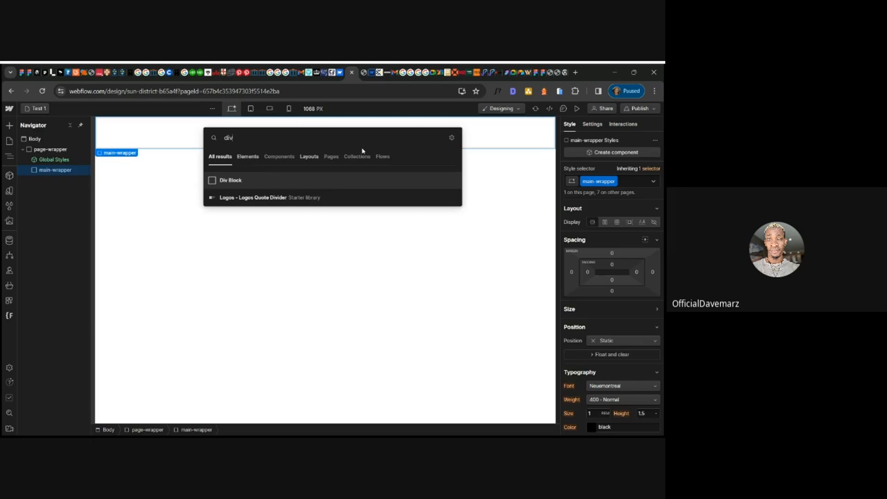
key("Return")
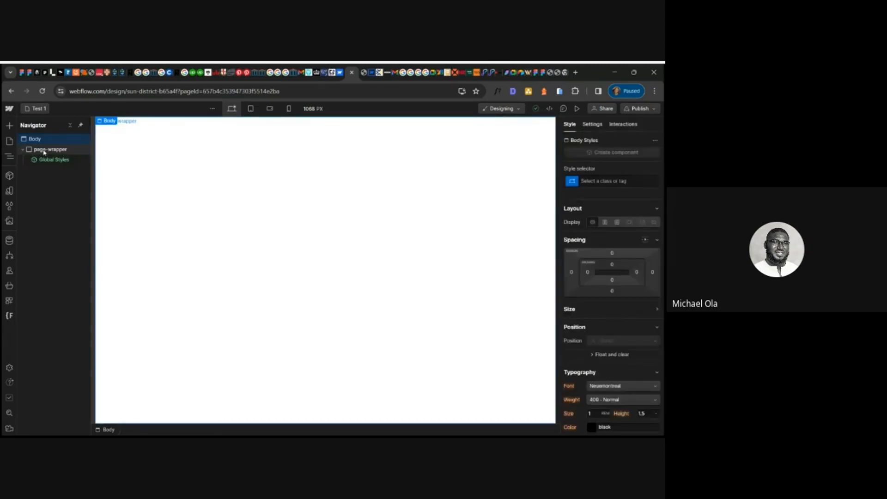
- Add a Div Block inside page-wrapper and assign it the main-wrapper class
left_click(44, 150)
key("ctrl+e")
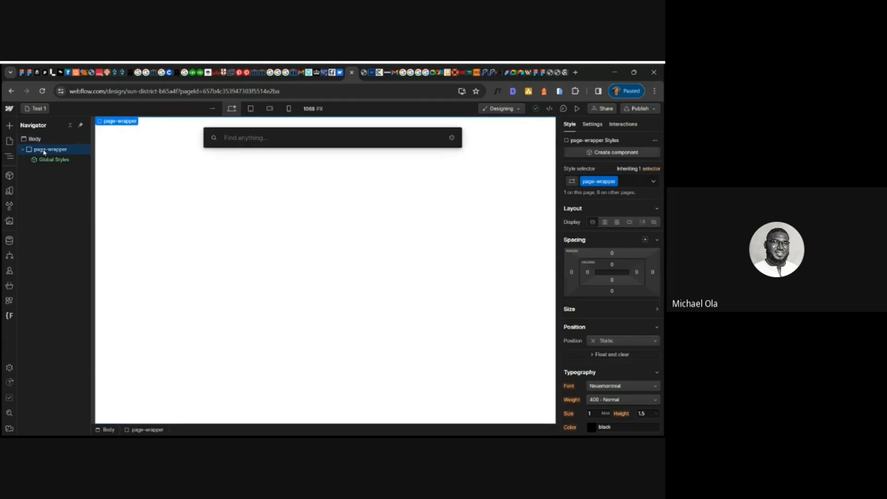
type("div")
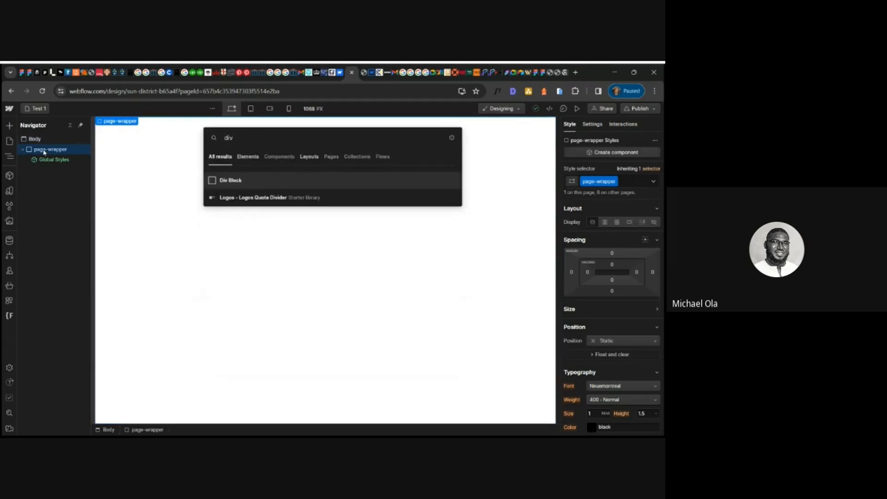
left_click(240, 180)
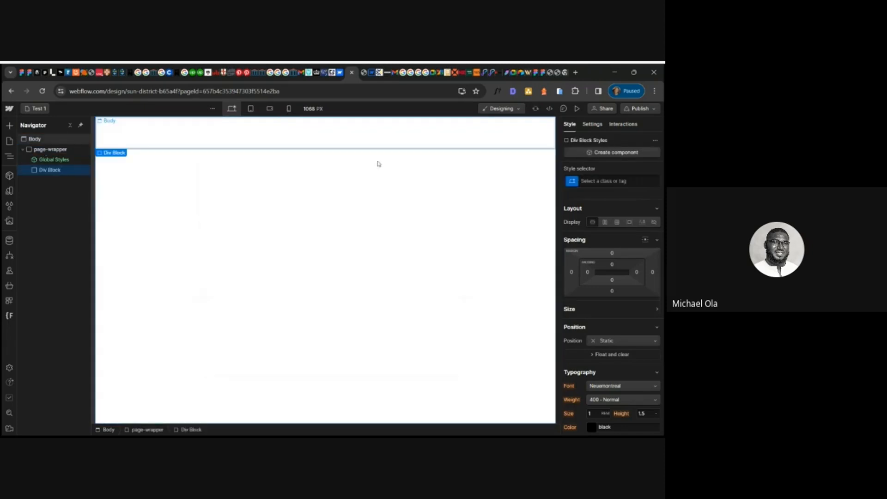
left_click(599, 183)
type("main")
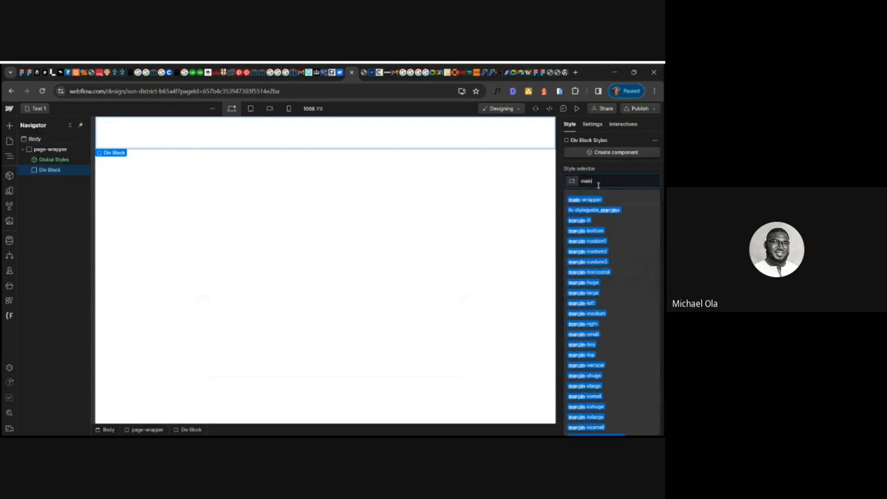
left_click(599, 199)
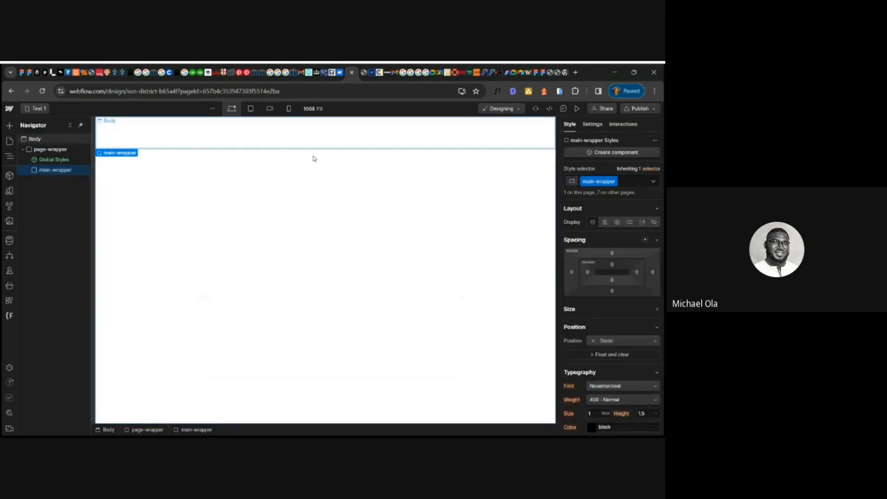
- Add a Grid element from the elements panel onto the page below the main wrapper
left_click(9, 128)
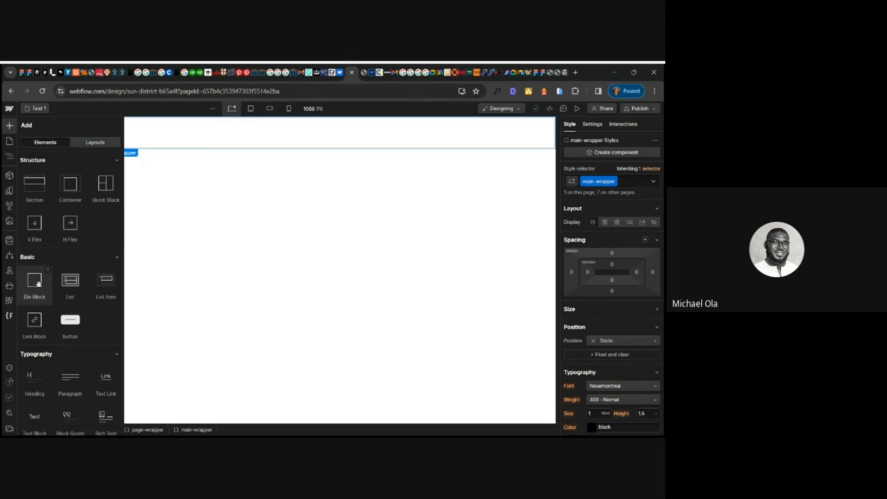
scroll(39, 283, "down", 15)
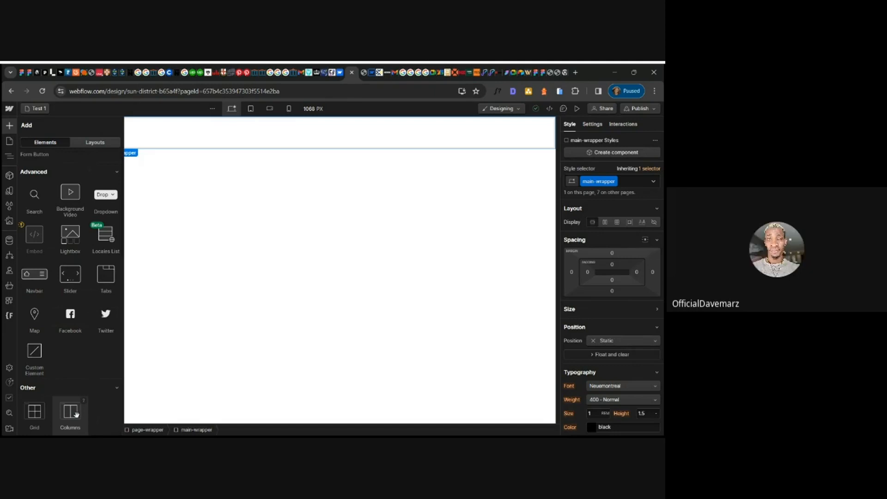
scroll(67, 308, "up", 10)
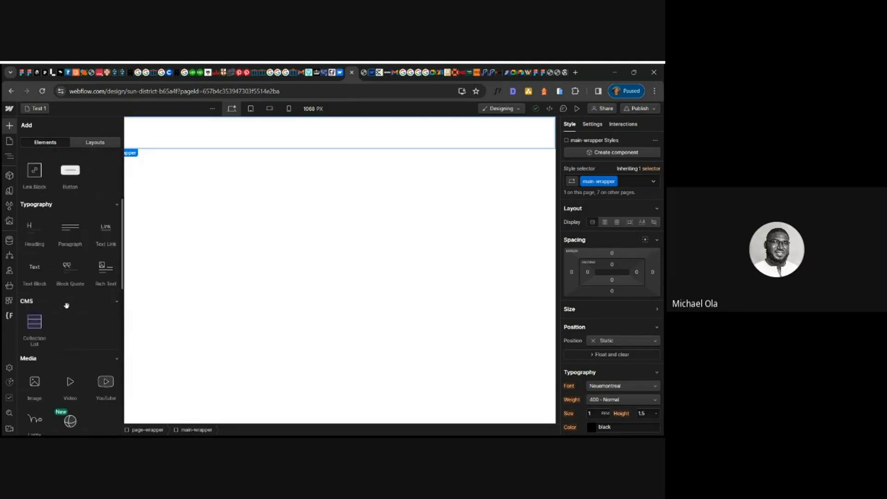
scroll(66, 307, "up", 2)
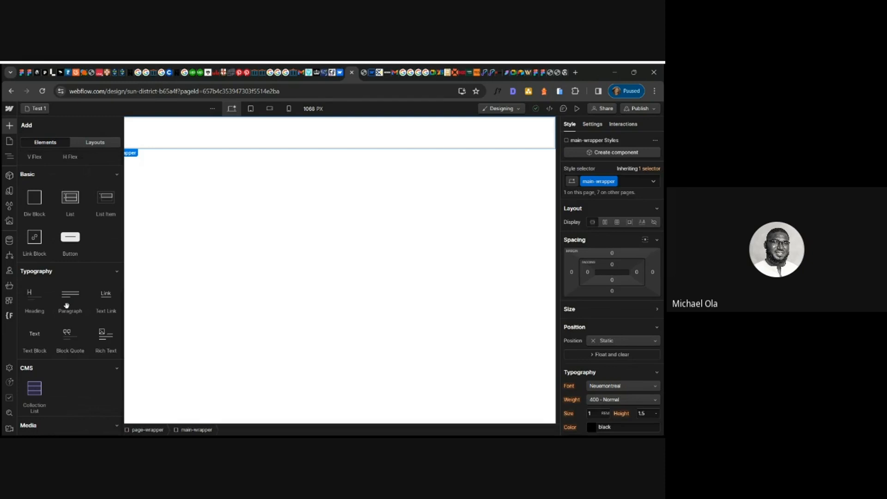
scroll(69, 233, "up", 2)
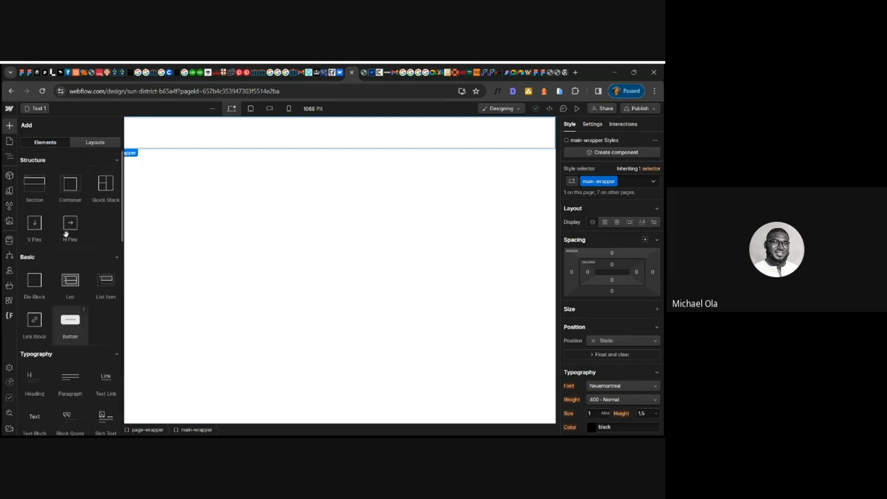
scroll(32, 379, "down", 10)
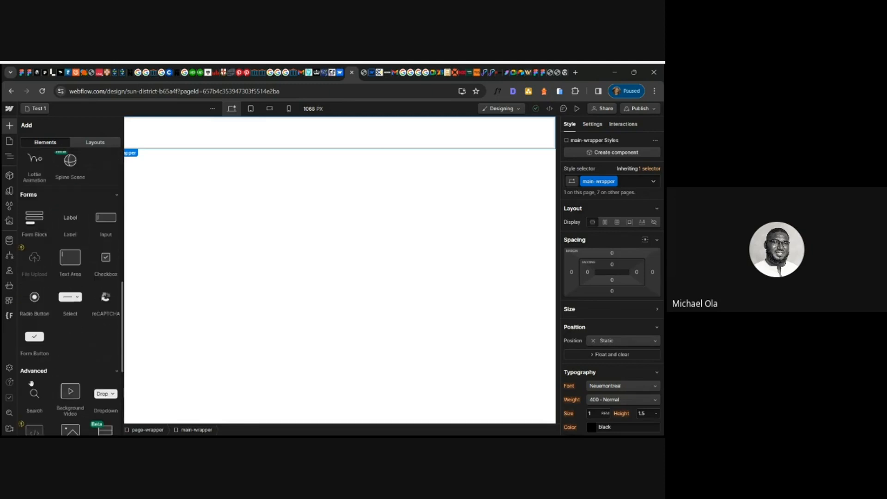
scroll(38, 382, "down", 5)
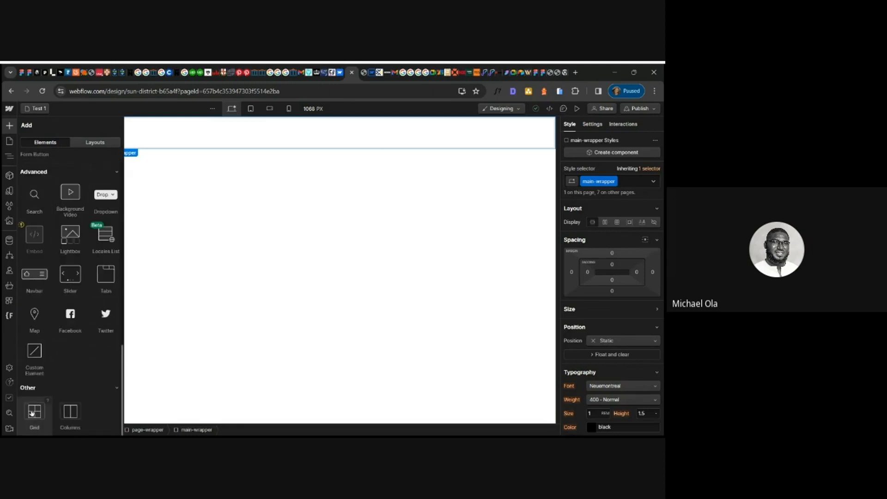
left_click_drag(34, 411, 250, 237)
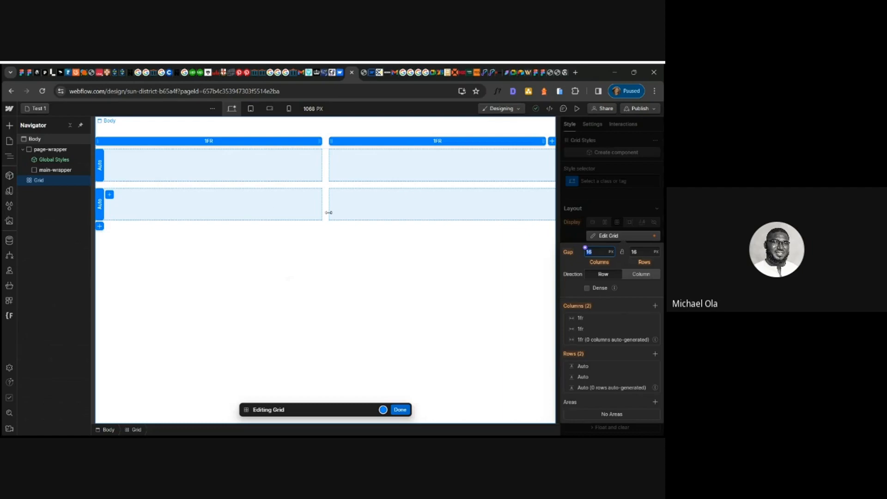
left_click(400, 410)
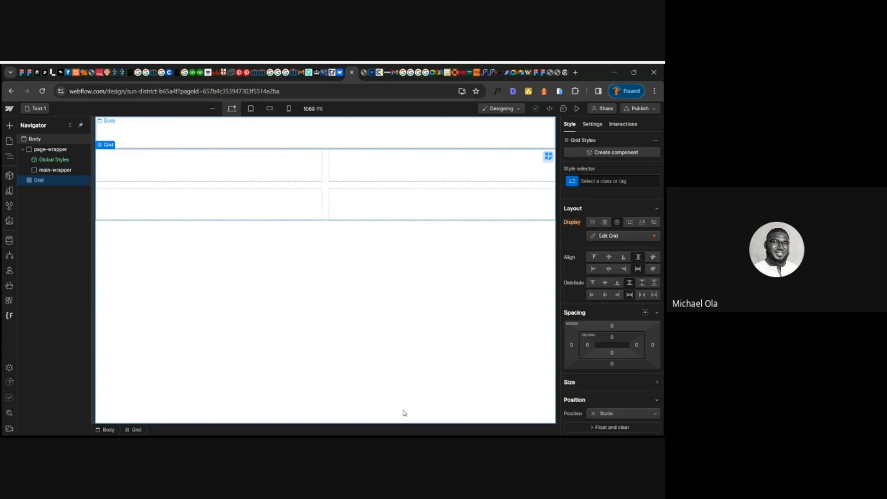
- Insert a Text Block into the grid's first cell and change its text to "Man"
key("ctrl+k")
type("text")
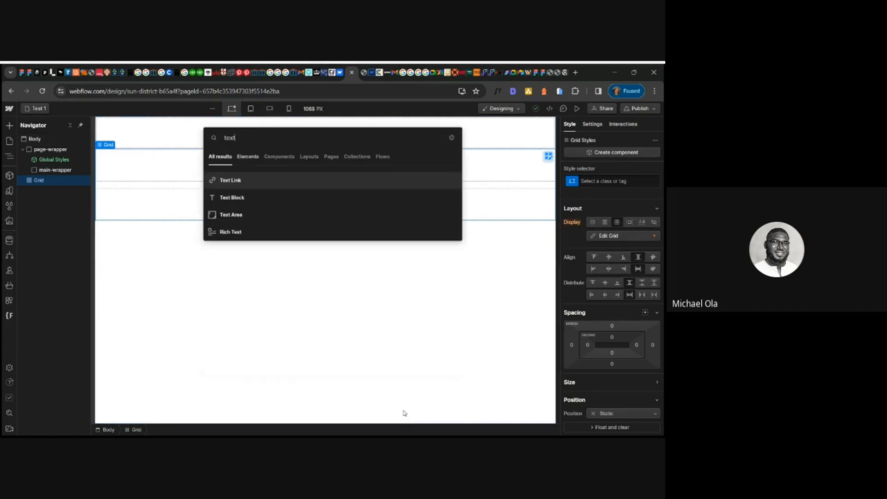
left_click(237, 202)
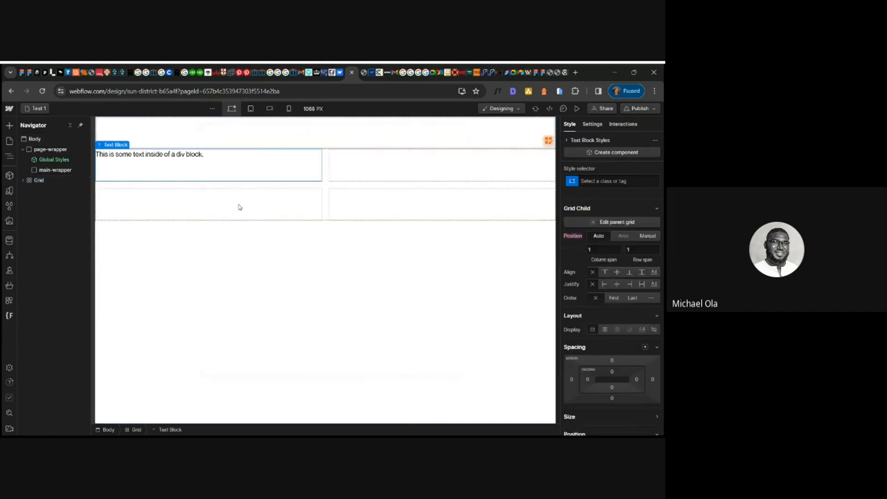
double_click(158, 154)
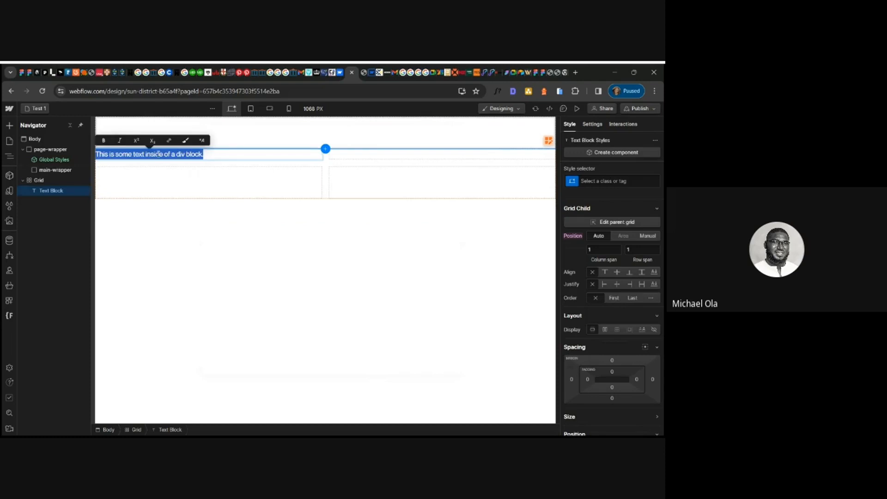
type("Man")
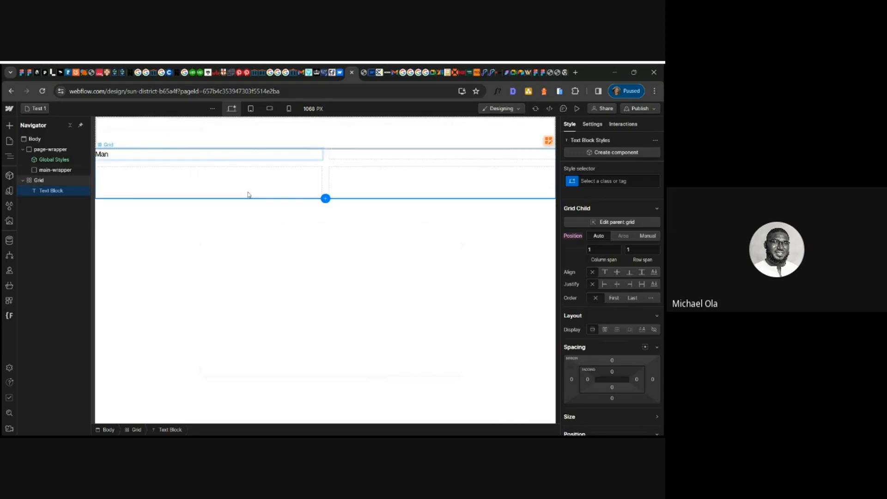
left_click(248, 194)
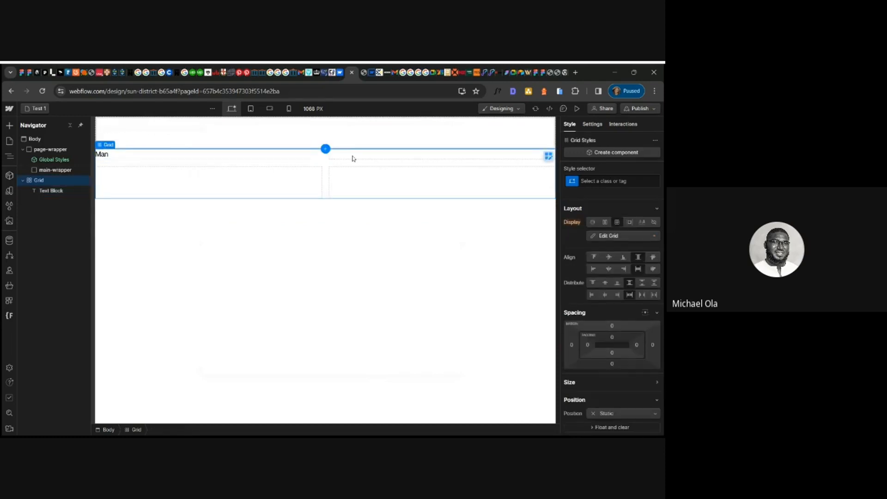
- Insert an H1 heading into the grid and replace its text with "girl"
key("ctrl+k")
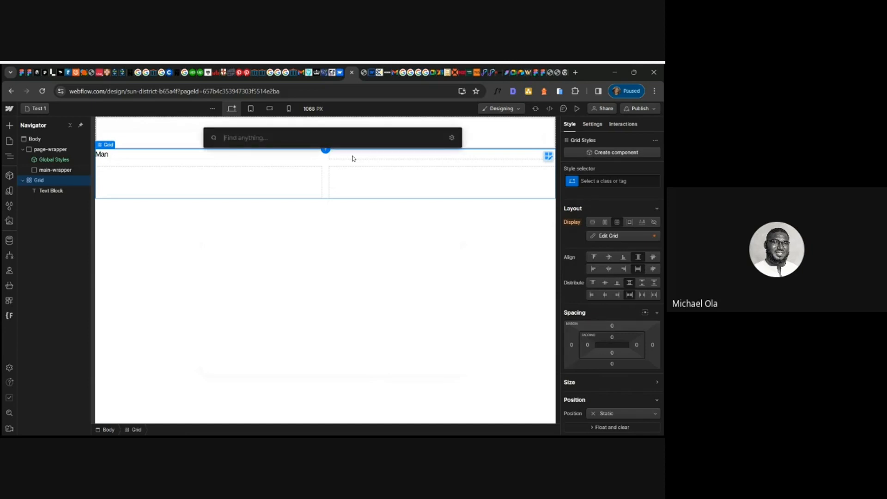
type("h1")
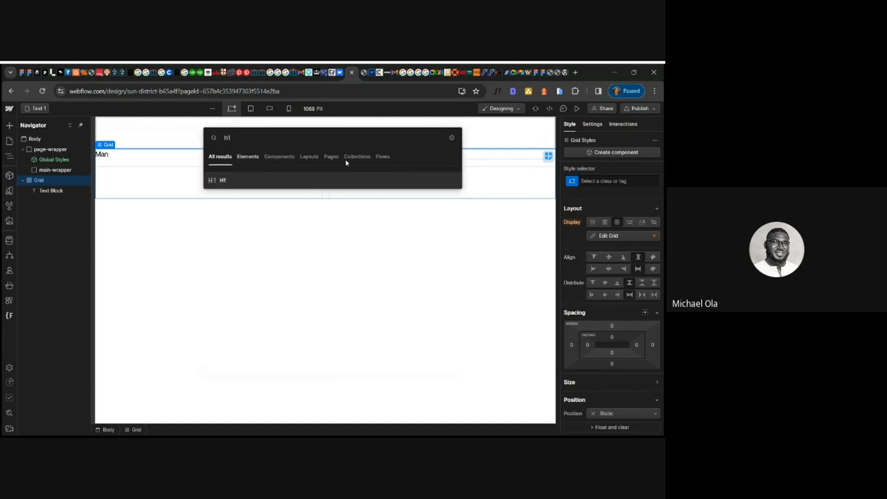
left_click(318, 180)
double_click(373, 173)
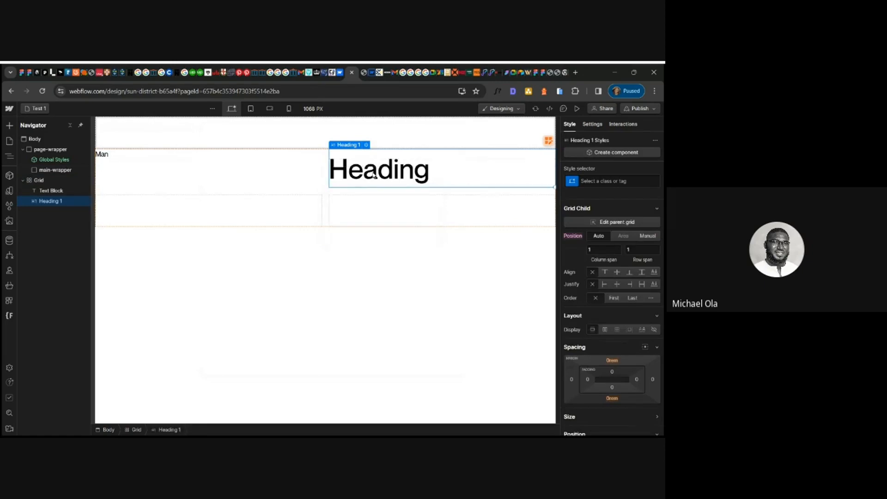
key("ctrl+a")
type("girl")
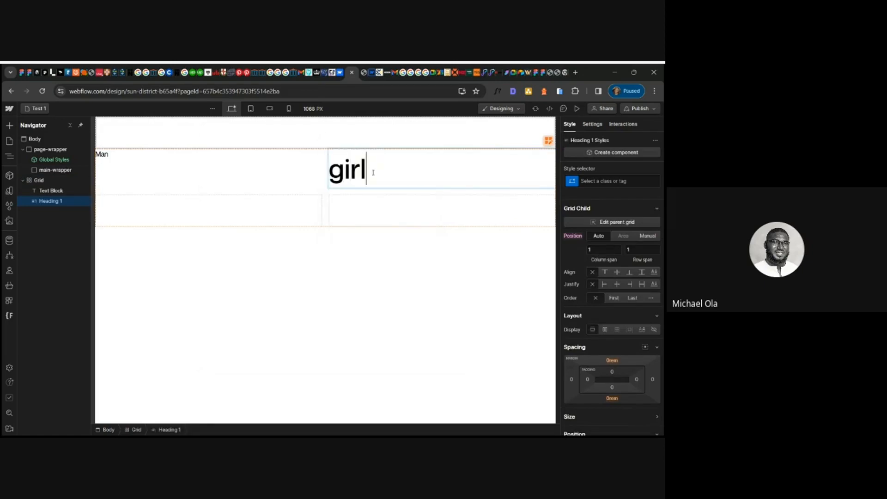
key("Escape")
left_click(412, 216)
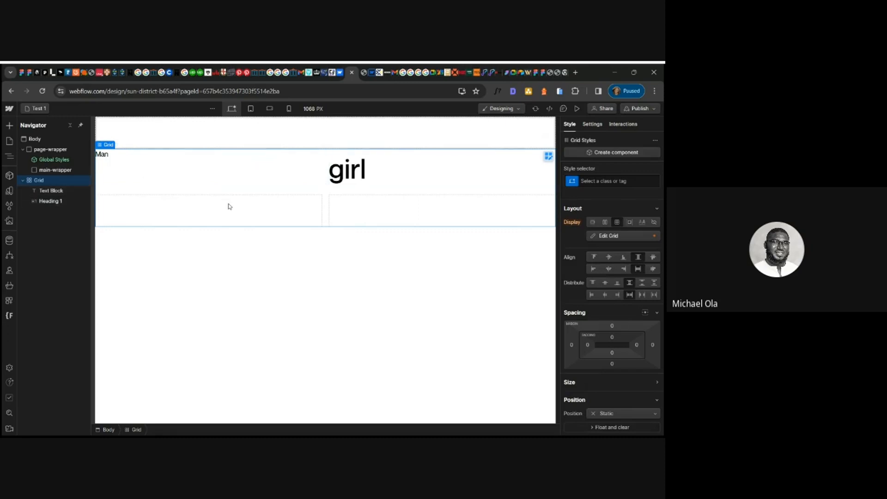
- Insert a Paragraph into the grid's next cell
key("ctrl+k")
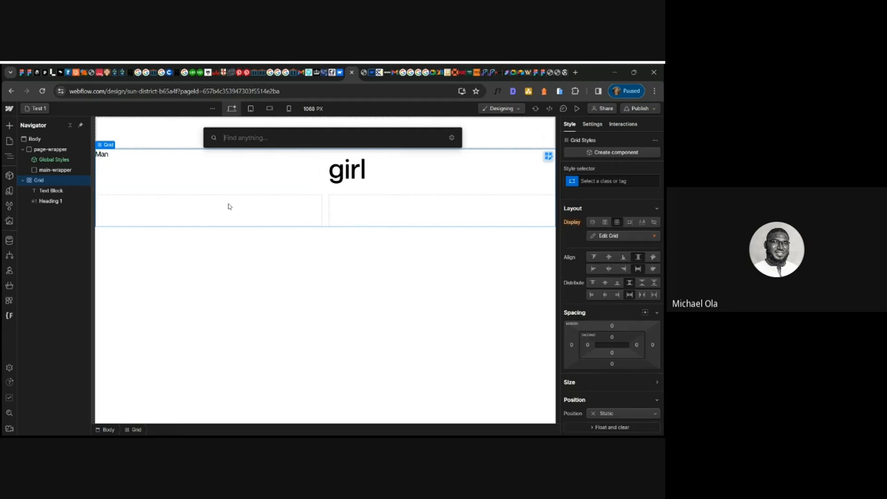
type("par")
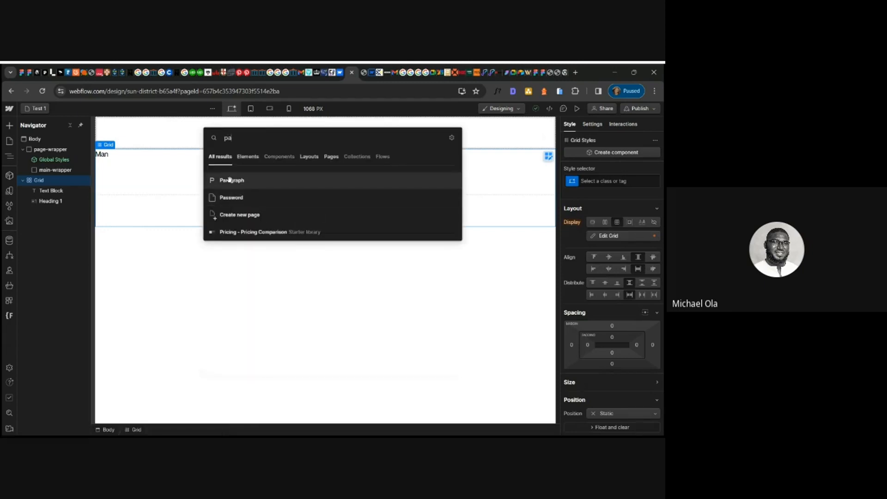
left_click(230, 182)
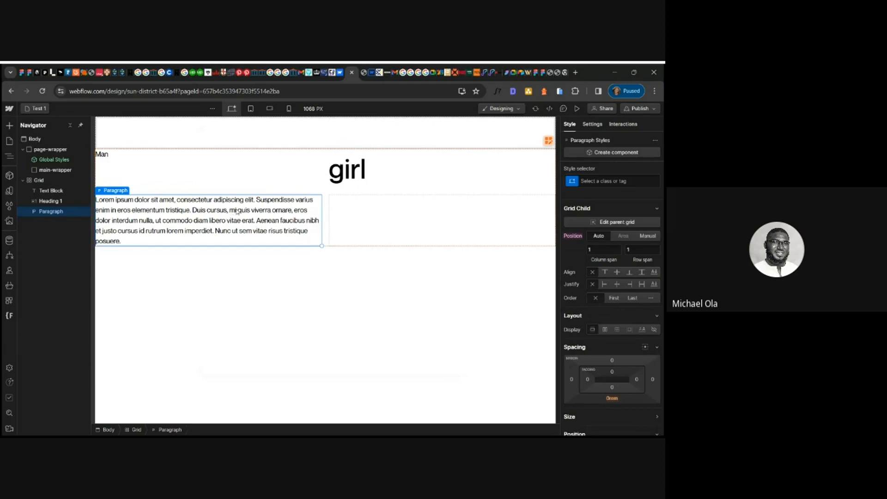
left_click(378, 228)
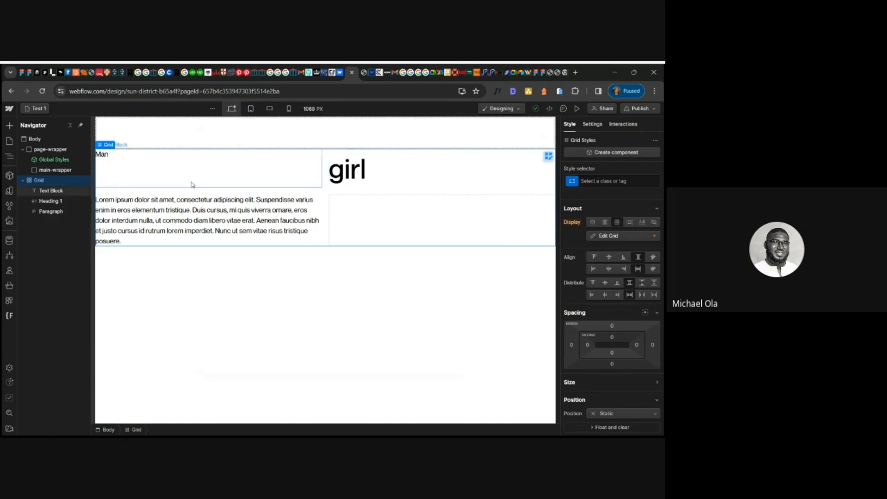
- Open the grid editor to inspect the grid's columns, rows and gaps
left_click(549, 156)
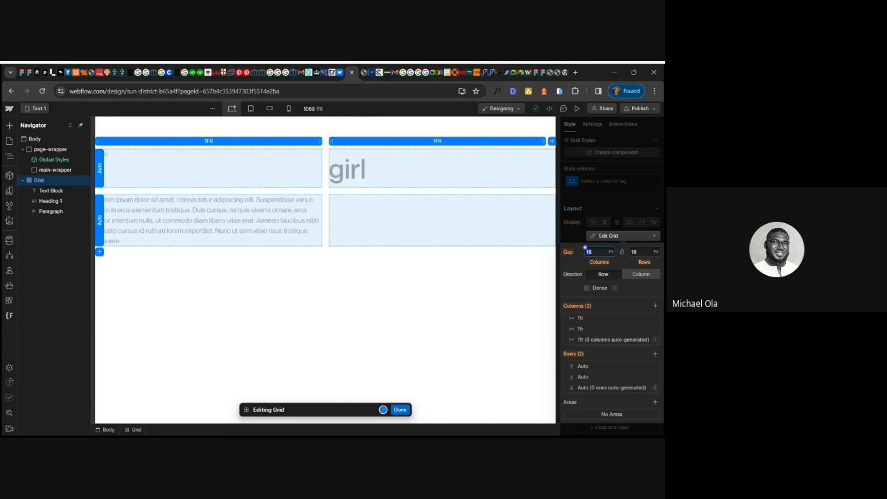
key("alt+Tab")
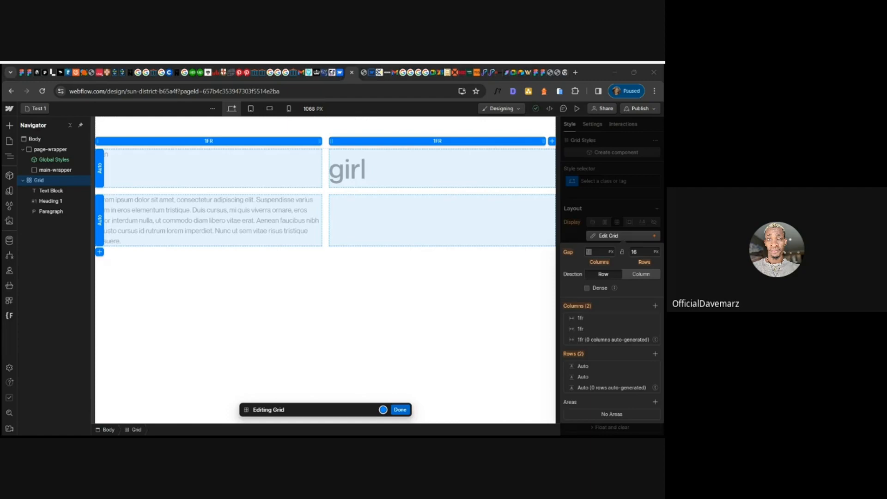
left_click(257, 395)
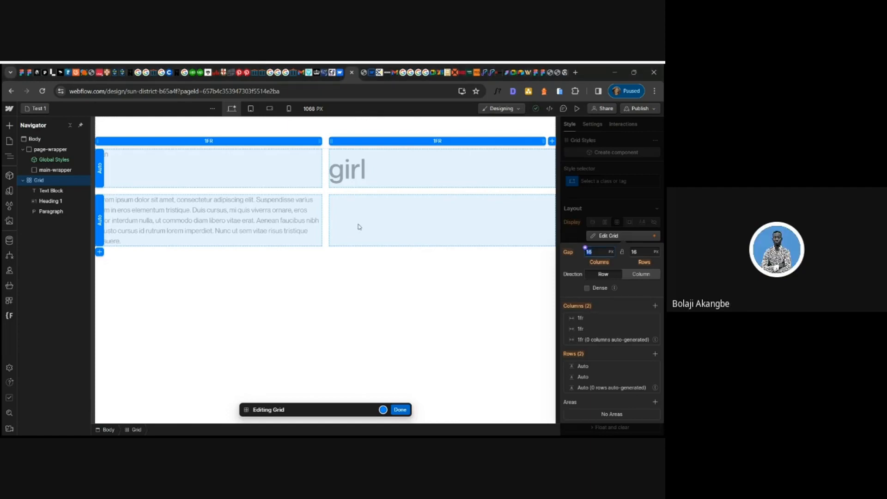
- Close and reopen the grid editor to review the grid's cell layout, then close it
left_click(400, 410)
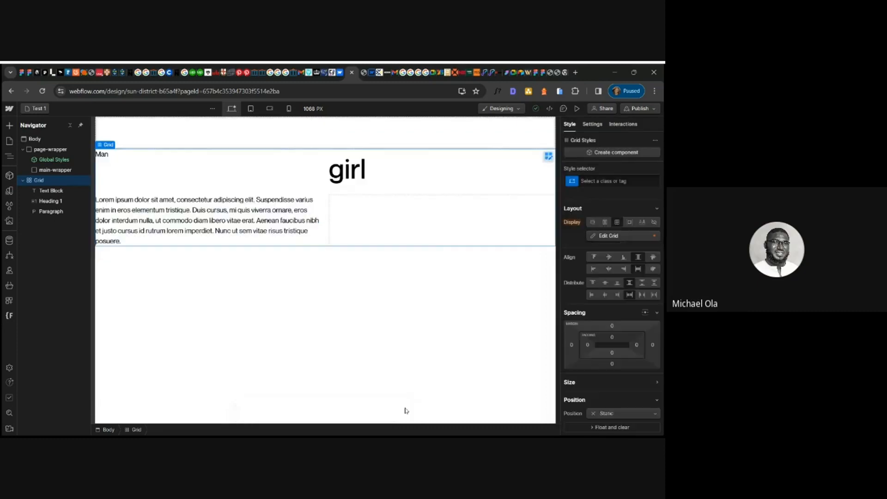
left_click(547, 157)
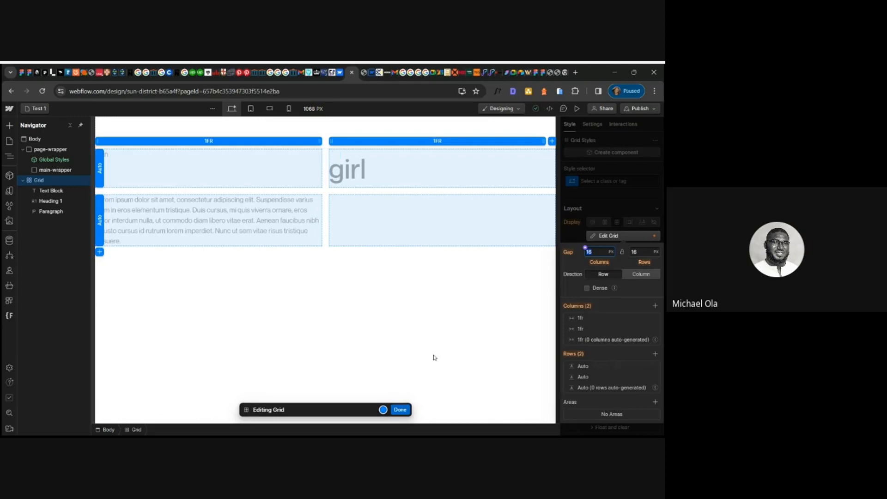
left_click(405, 410)
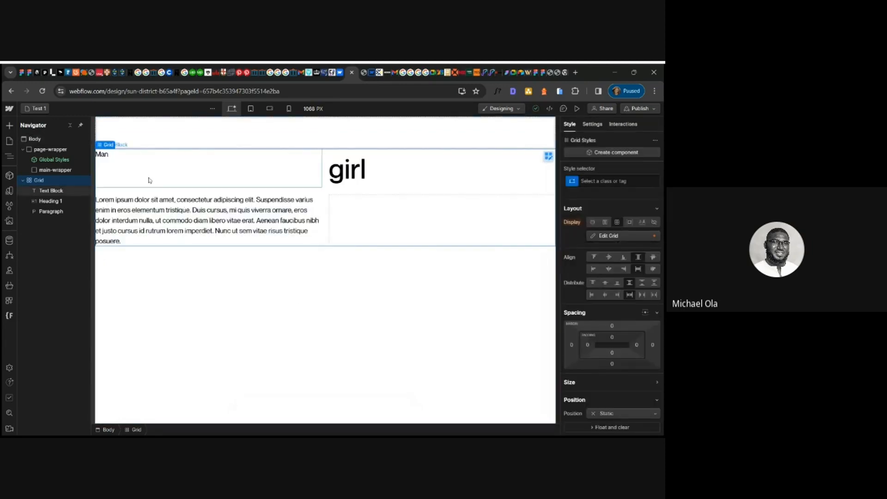
- Wrap the "Man" text block in a Div Block and move the heading and paragraph inside it
left_click(106, 159)
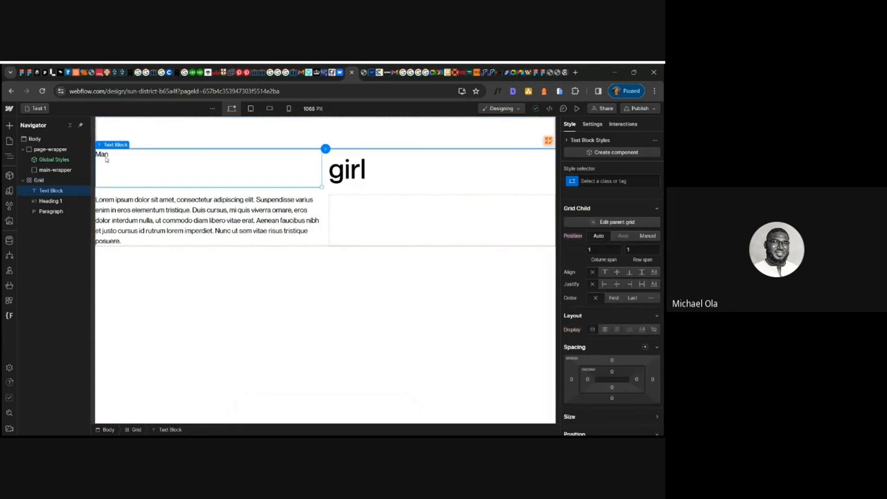
right_click(106, 159)
mouse_move(117, 174)
left_click(217, 179)
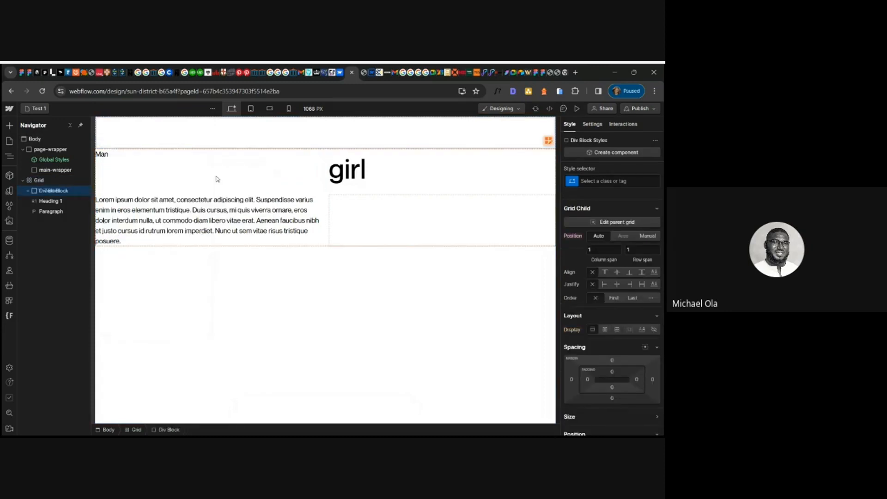
left_click(51, 209)
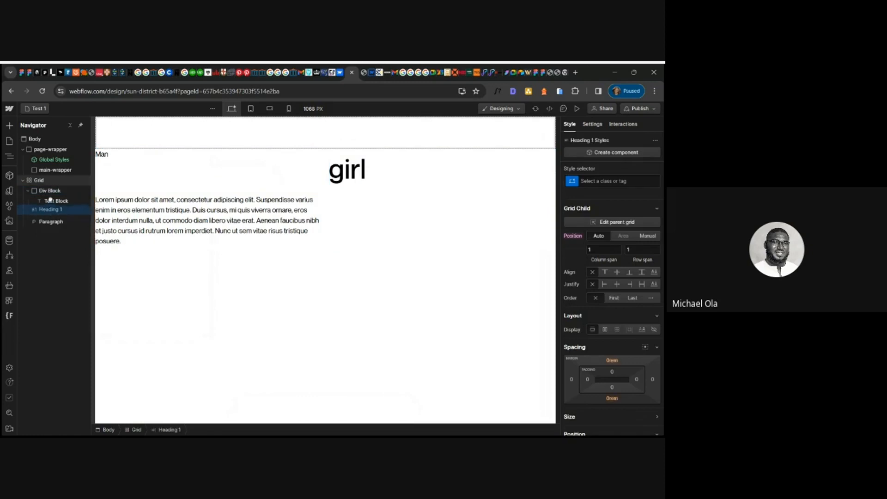
left_click_drag(50, 200, 49, 210)
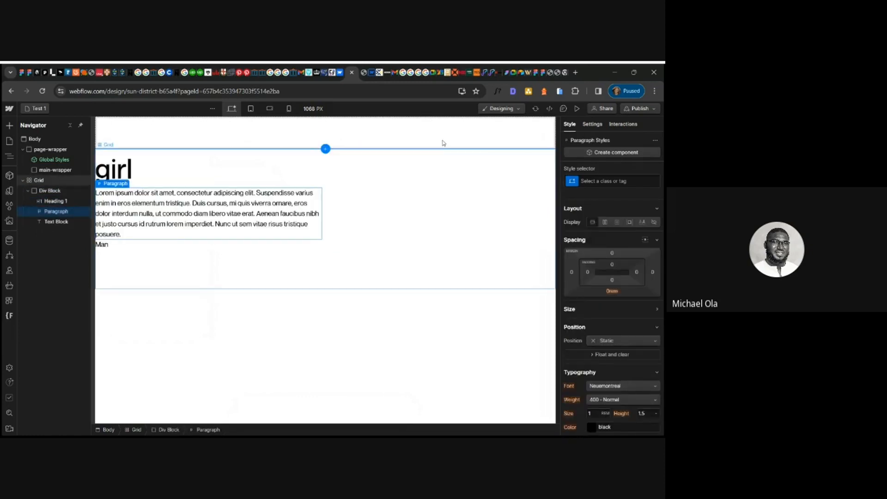
- Remove the grid's second row in the grid editor
left_click(365, 184)
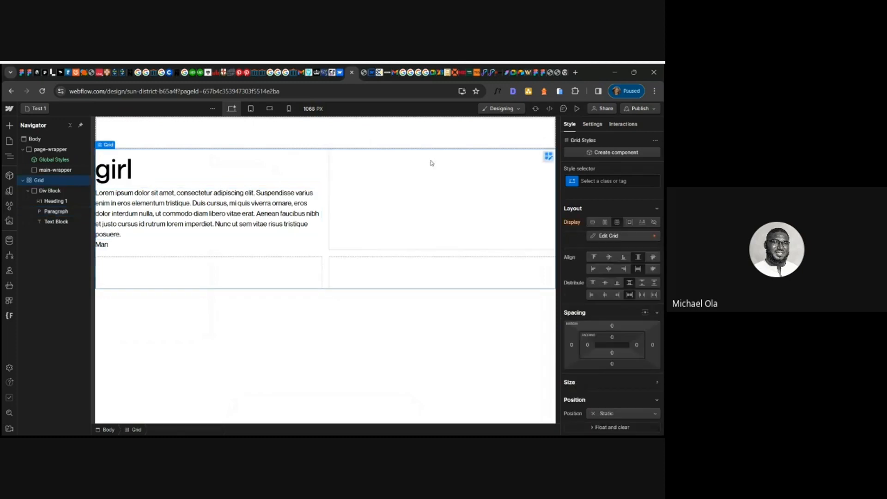
left_click(547, 156)
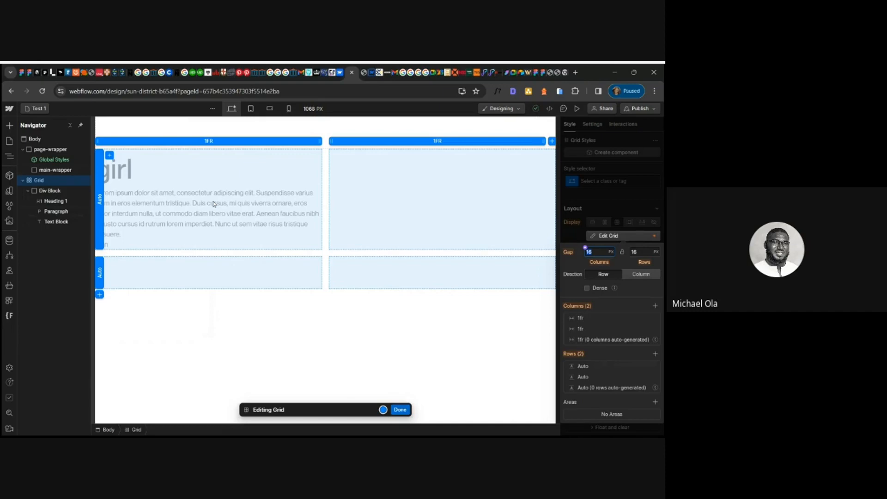
mouse_move(657, 370)
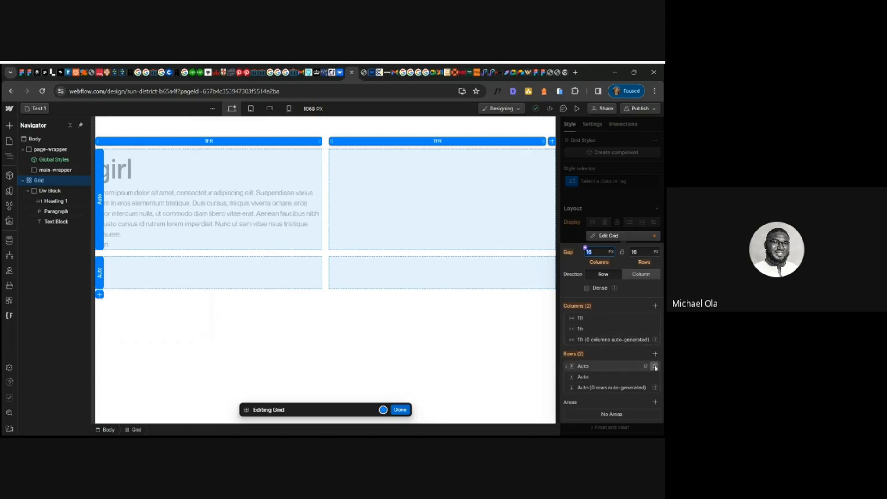
left_click(655, 366)
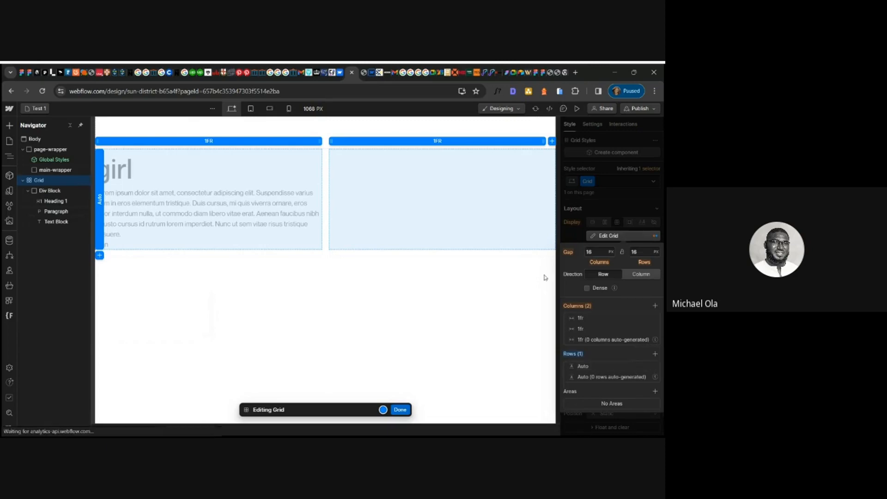
left_click(604, 253)
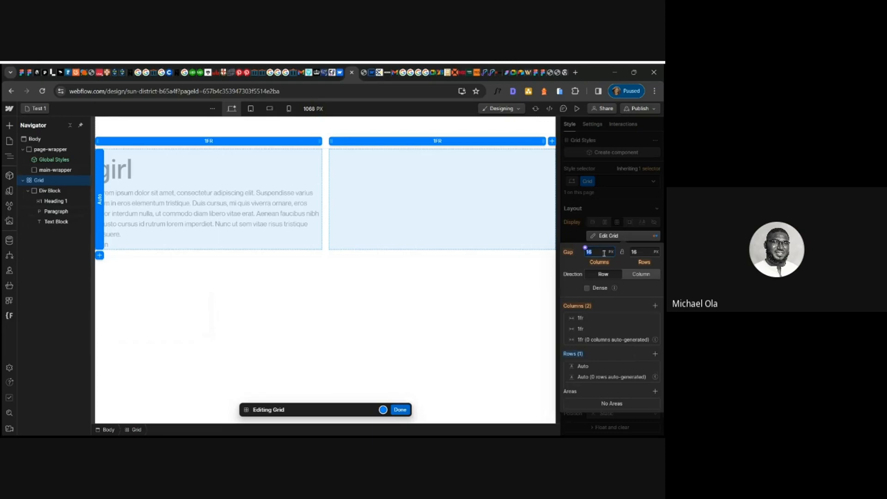
left_click(400, 410)
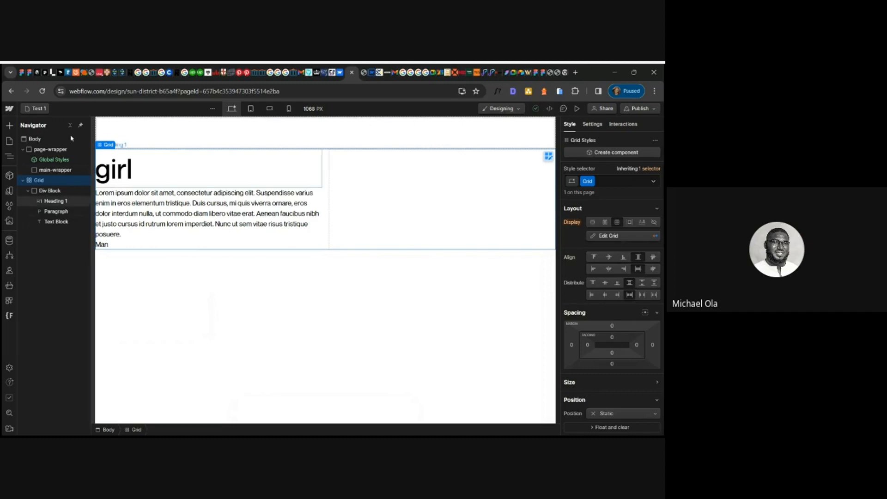
- Duplicate the Div Block three times to fill the grid with four cards
left_click(48, 191)
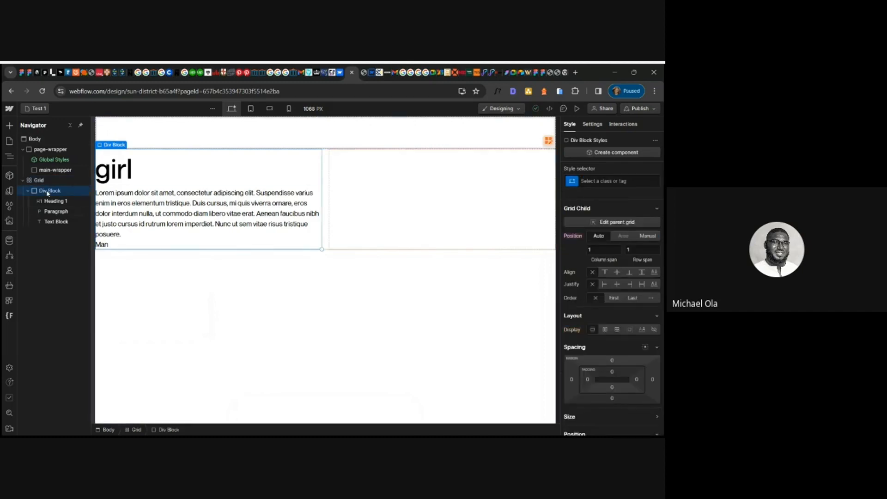
key("ctrl+d")
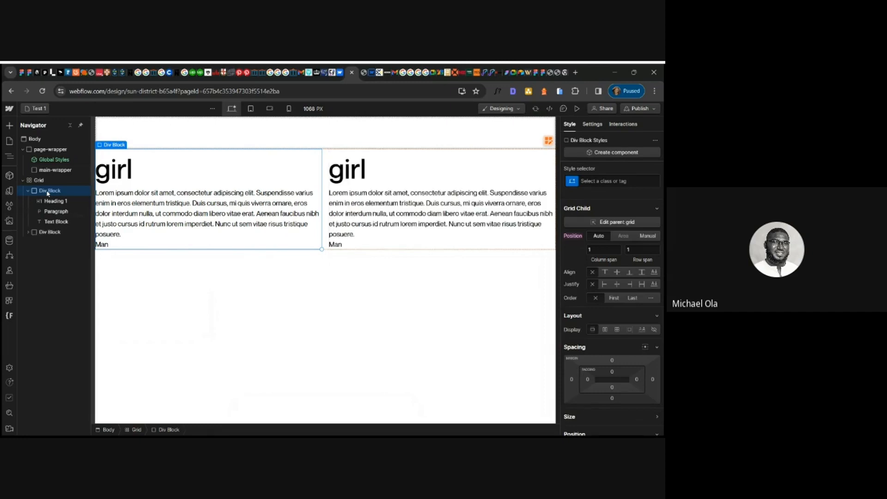
key("ctrl+d")
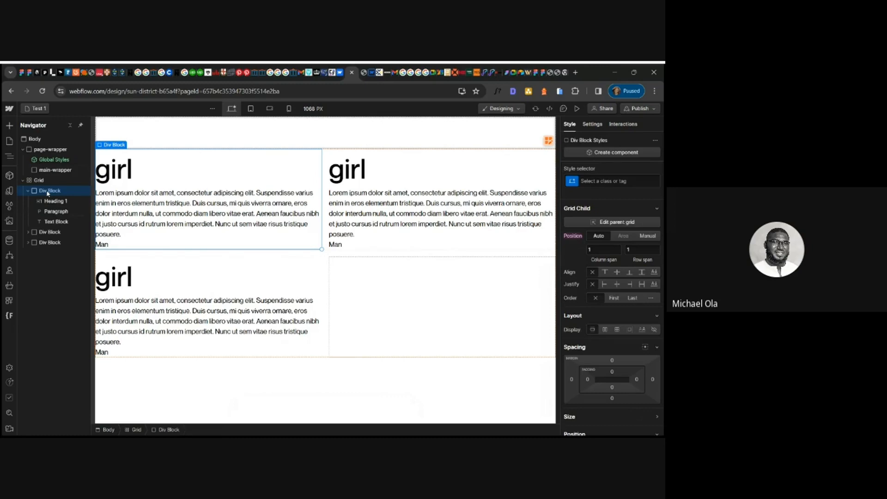
key("ctrl+d")
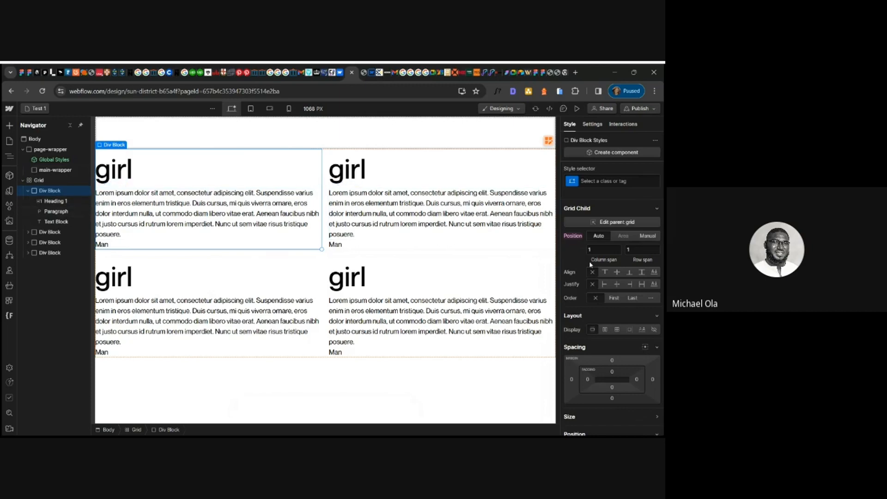
- Switch to the tablet breakpoint and delete one grid column so the cards stack in a single column
left_click(550, 142)
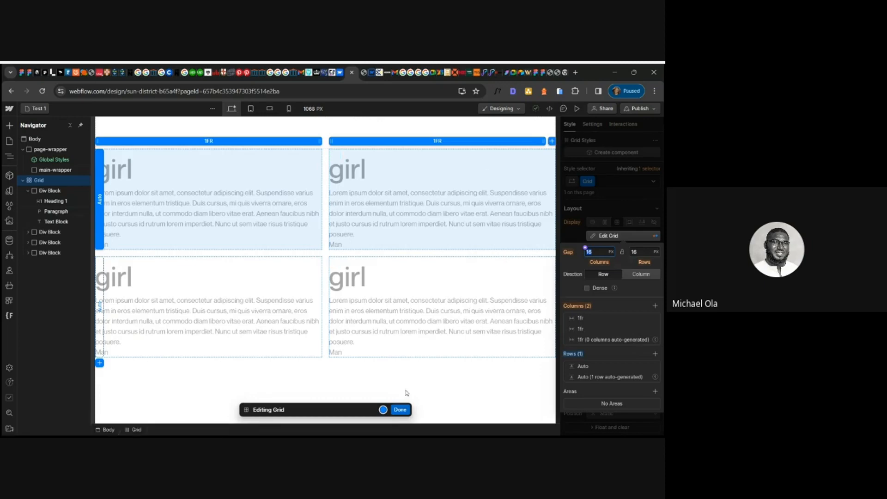
left_click(401, 409)
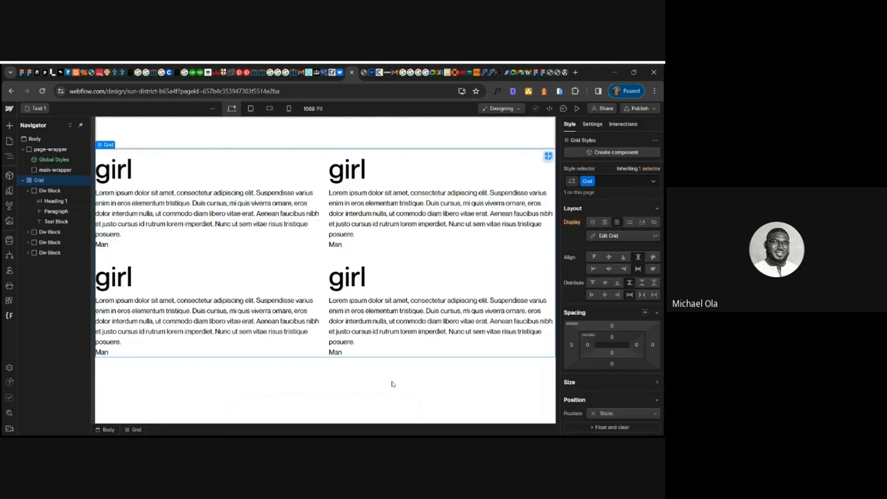
left_click(251, 110)
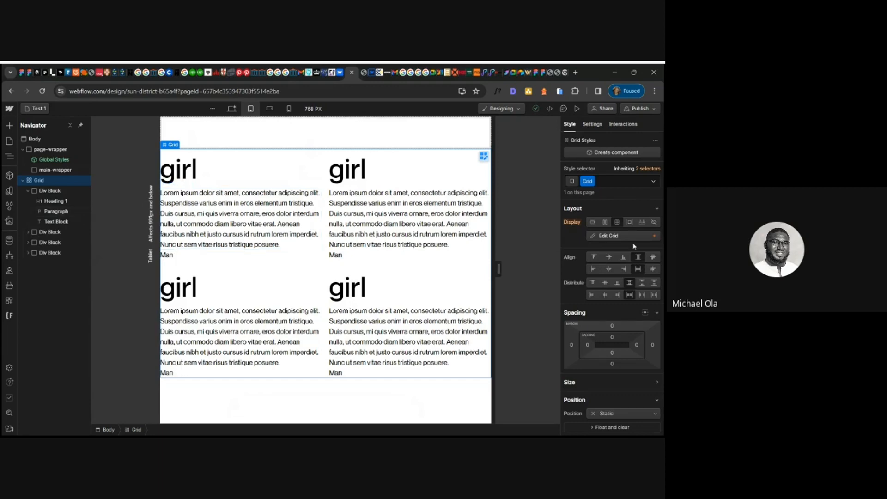
left_click(632, 237)
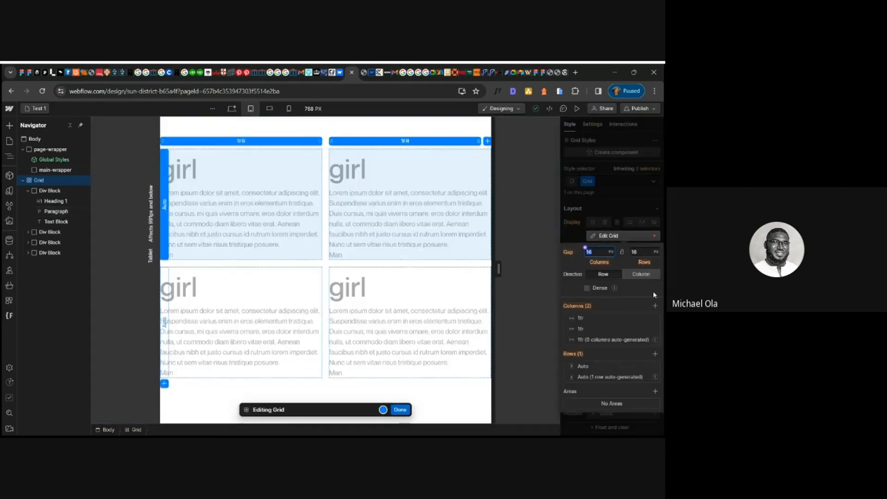
left_click(655, 318)
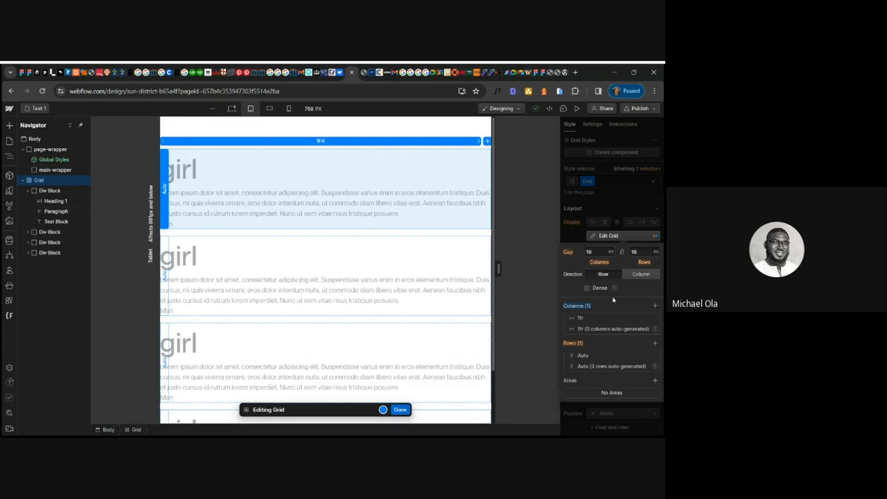
left_click(401, 410)
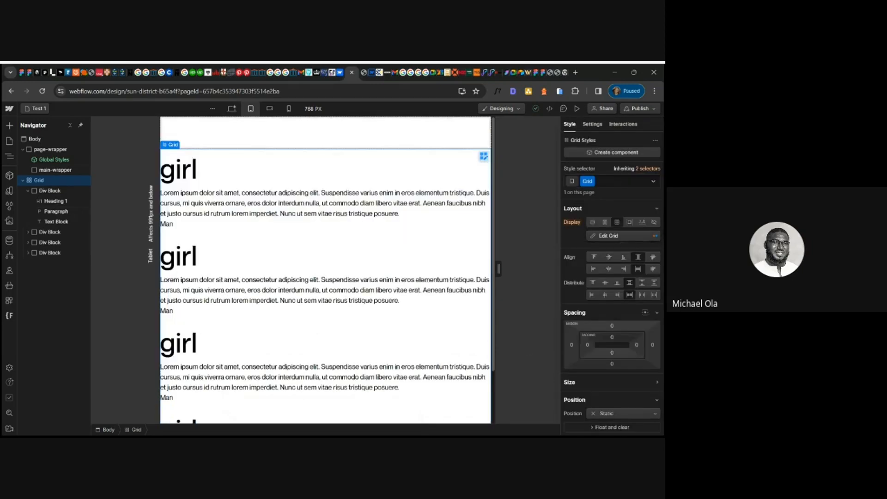
- Switch back to the desktop breakpoint and collapse the grid in the navigator
key("alt+Tab")
left_click(608, 237)
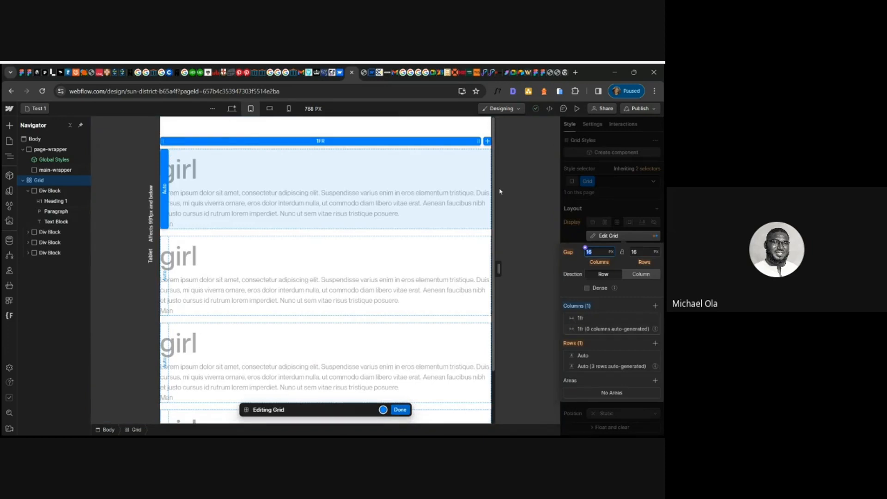
left_click(400, 410)
left_click(232, 110)
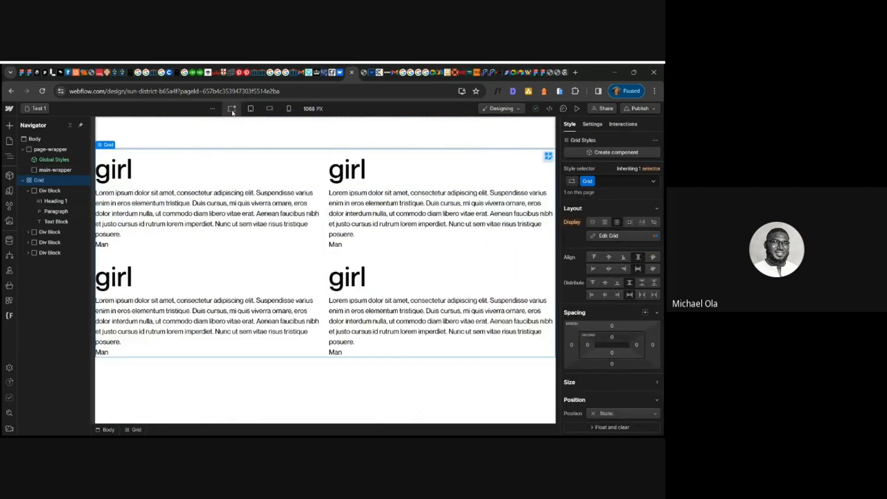
left_click(24, 180)
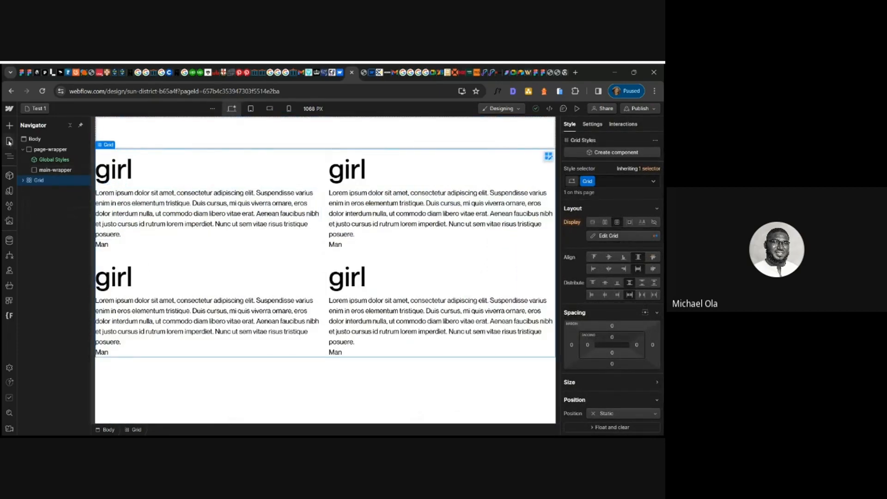
- Add a Quick Stack above the grid
left_click(10, 126)
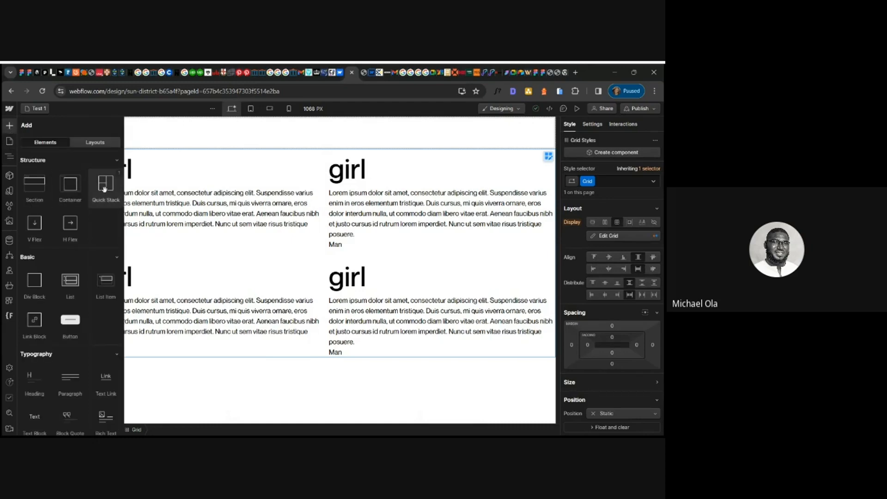
left_click_drag(104, 189, 40, 177)
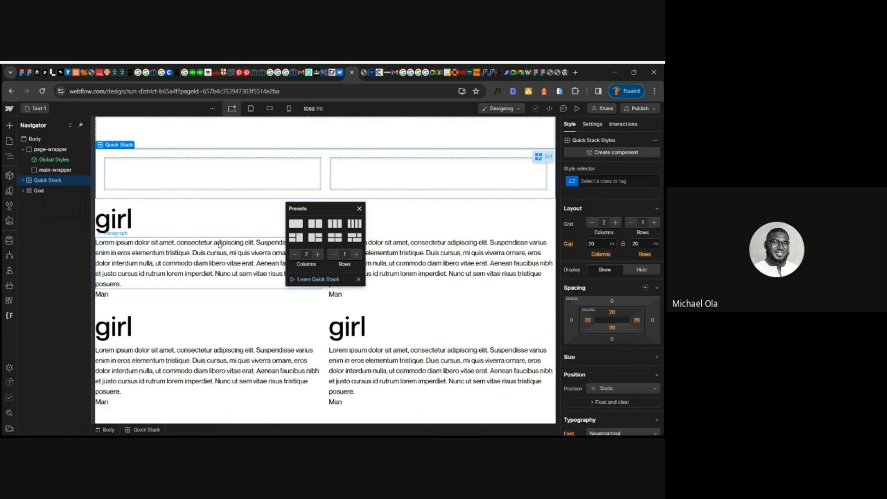
- Insert a Text Block into the Quick Stack's first cell and change its text to "man"
left_click(148, 178)
key("ctrl+e")
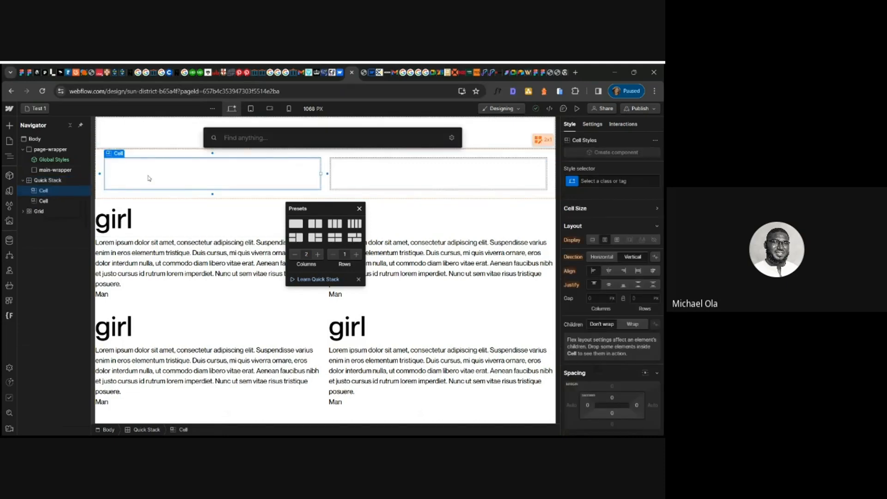
type("tex")
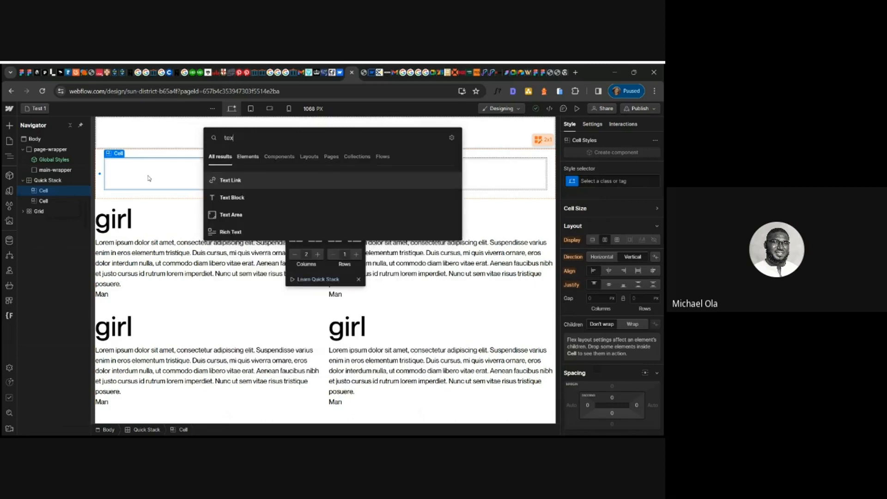
left_click(226, 197)
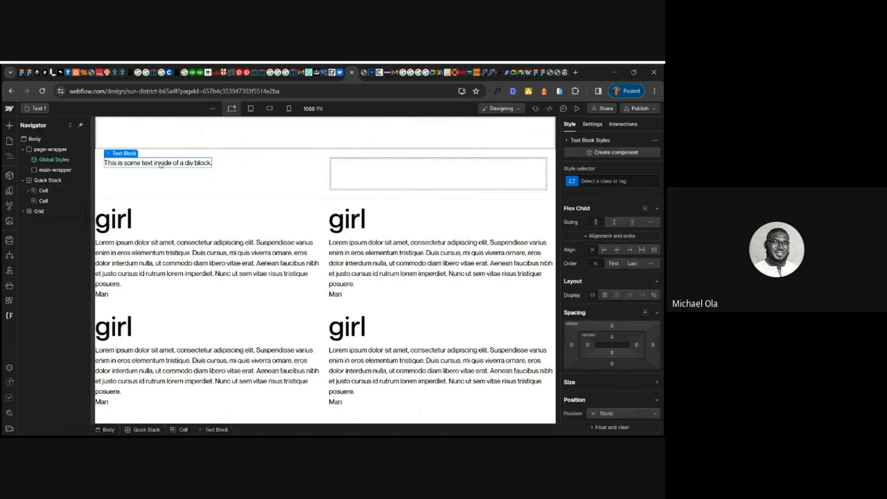
double_click(160, 165)
type("man")
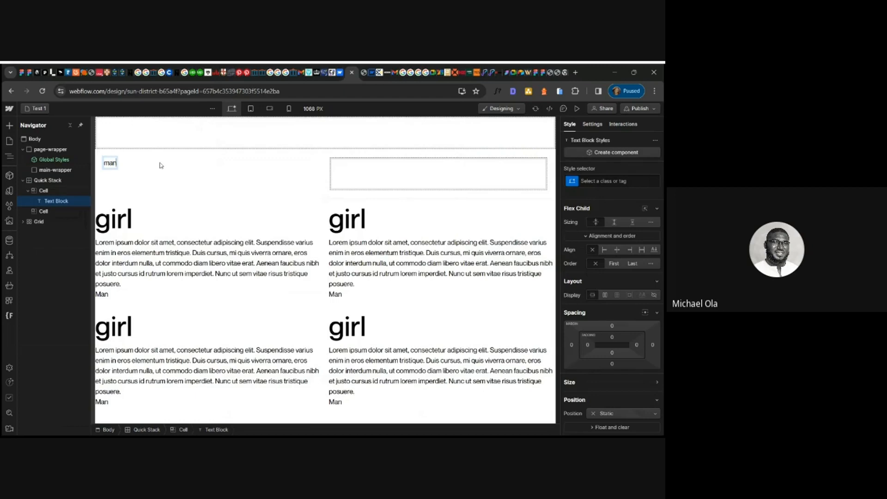
- Add an H1 heading to the first cell and replace its text with "Boy"
left_click(160, 167)
key("ctrl+k")
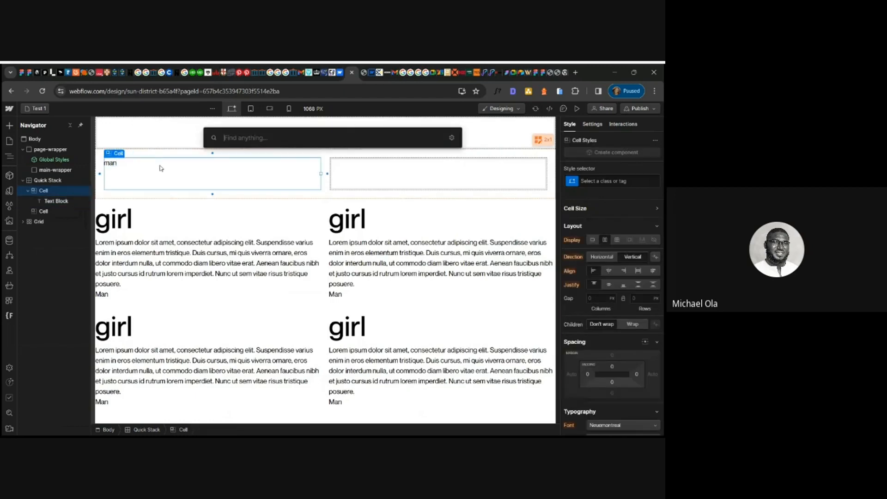
type("h2")
key("BackSpace")
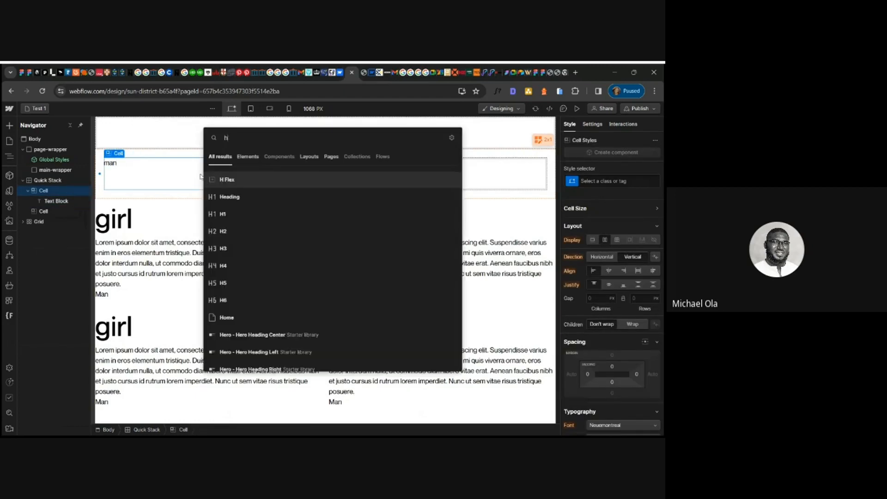
type("1")
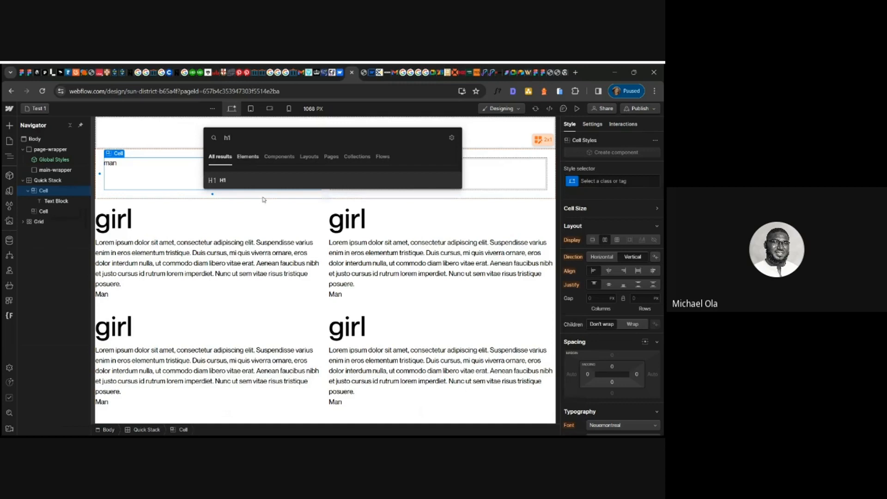
left_click(238, 182)
double_click(187, 187)
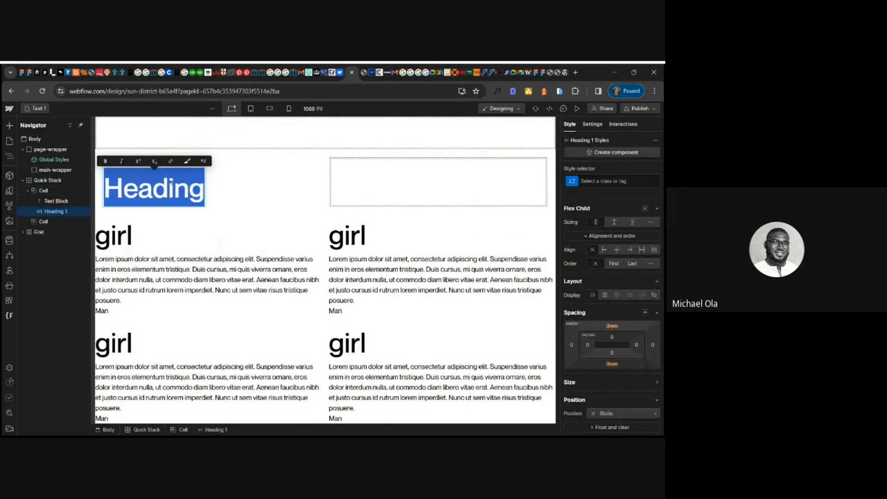
type("Boy")
left_click(177, 190)
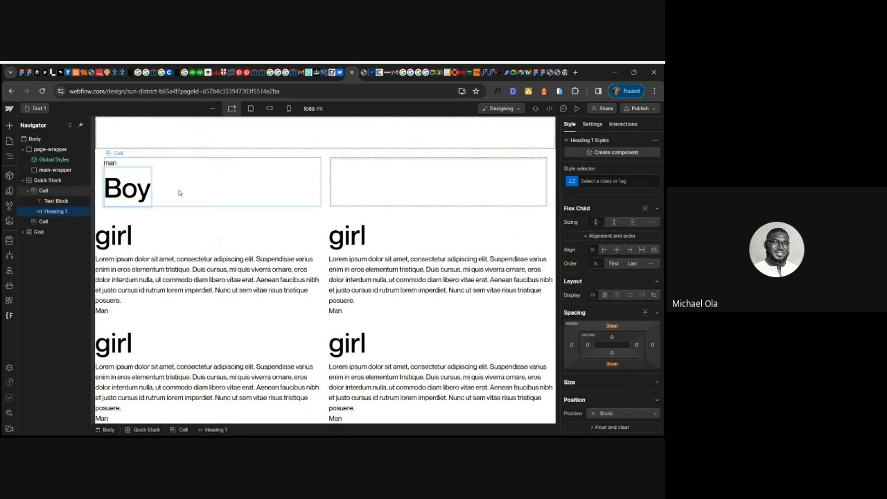
- Insert a Paragraph into the first cell below the heading
key("ctrl+e")
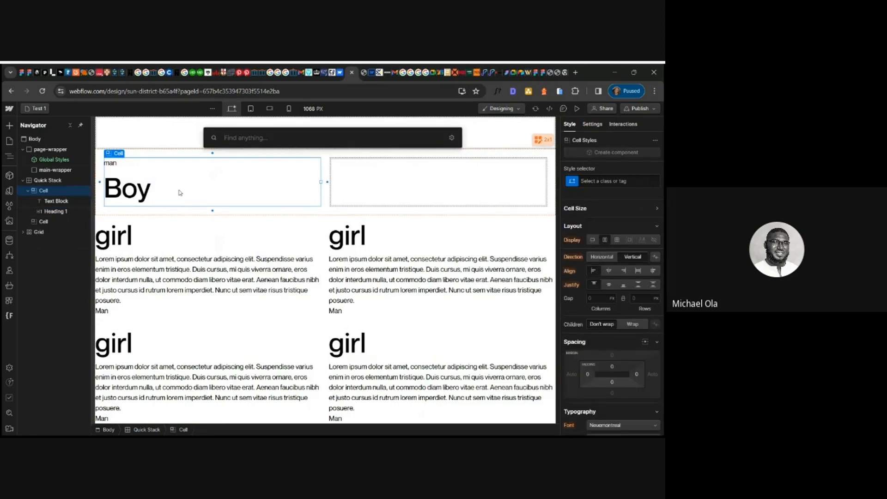
type("par")
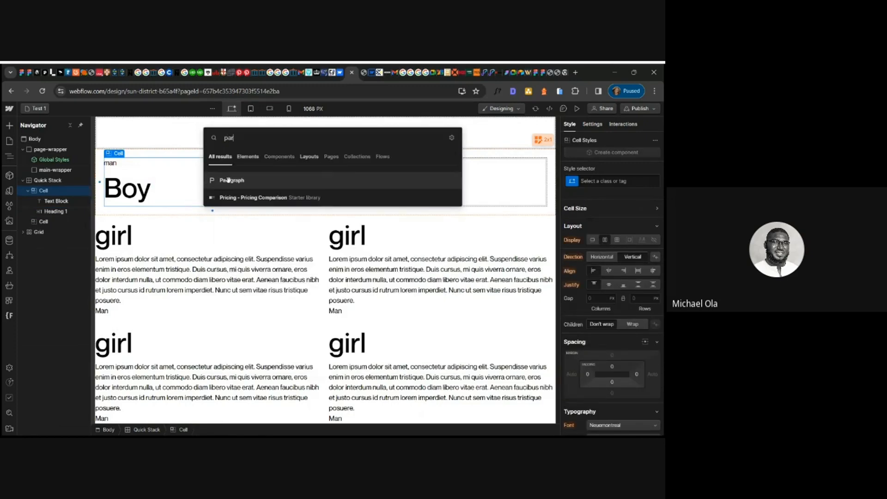
left_click(228, 180)
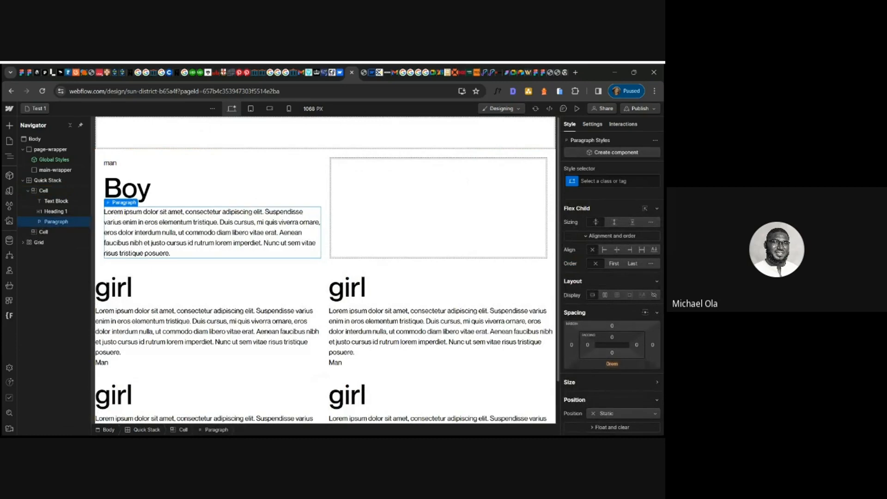
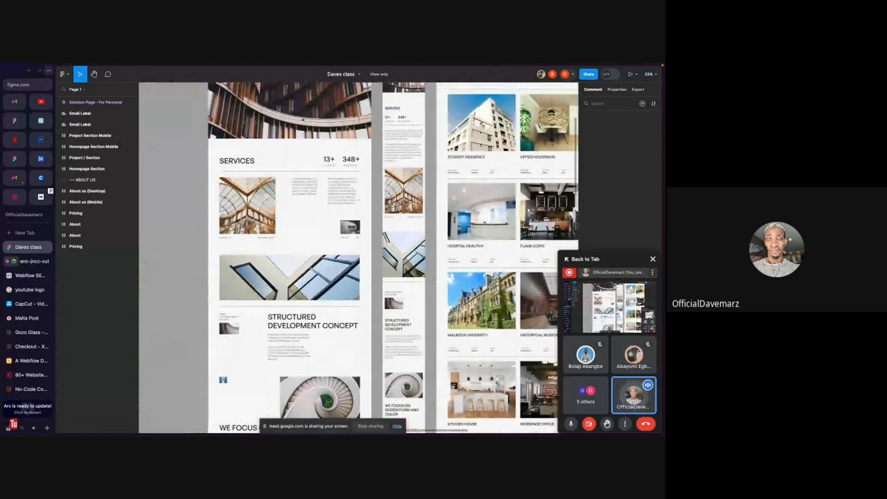
- Inspect how the Services section's layers are nested in the design, selecting the image, Frame 3, its content and small image
scroll(245, 189, "up", 5)
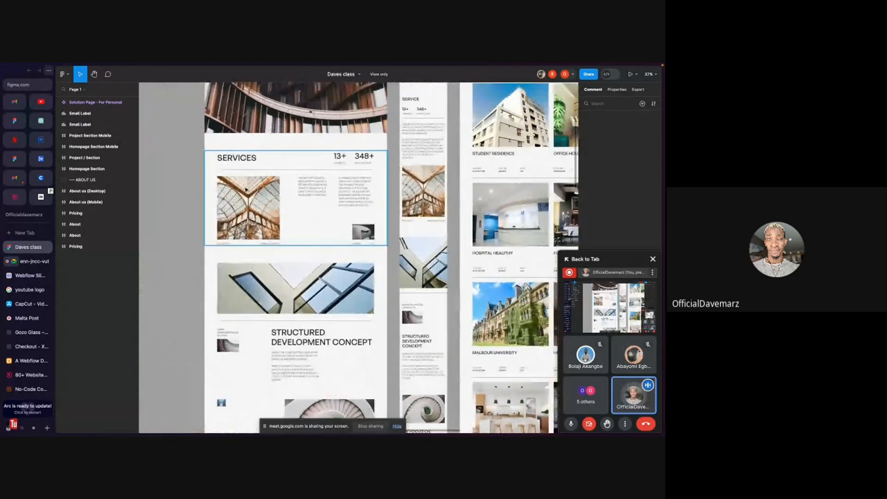
triple_click(237, 200)
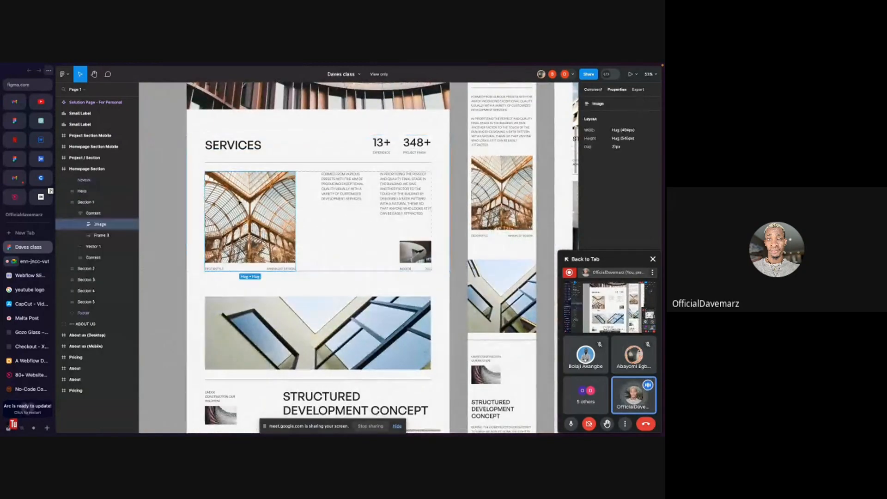
left_click(347, 182)
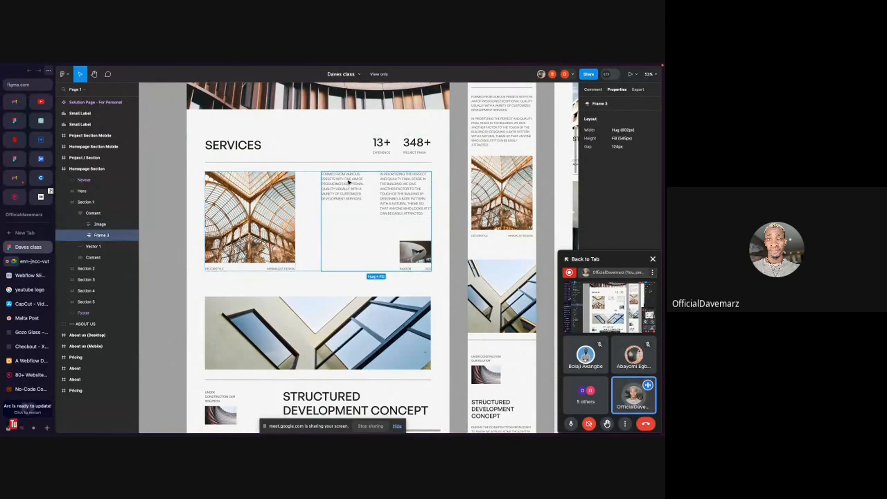
double_click(349, 183)
left_click(405, 193)
left_click(409, 270)
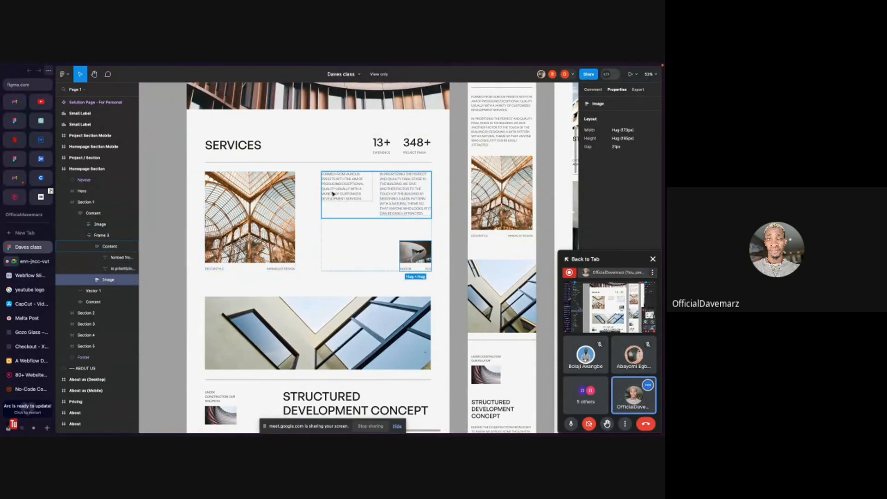
left_click(310, 228)
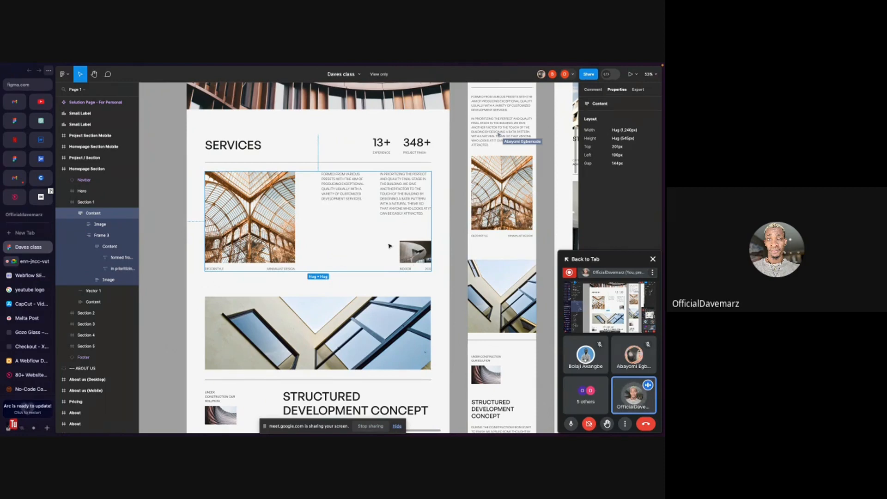
left_click(281, 199)
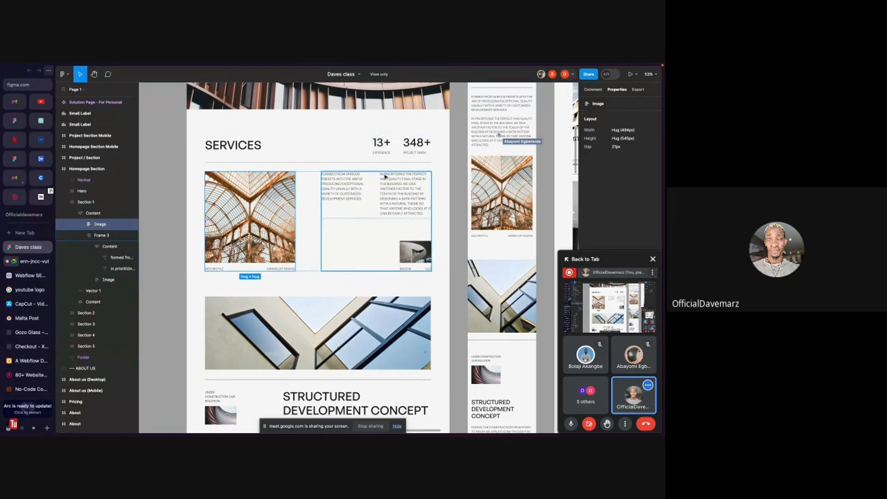
left_click(336, 227)
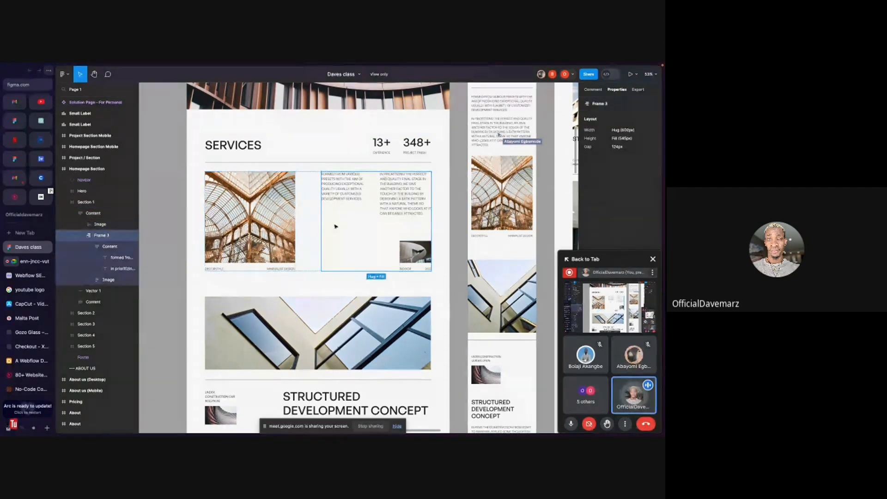
left_click(274, 198)
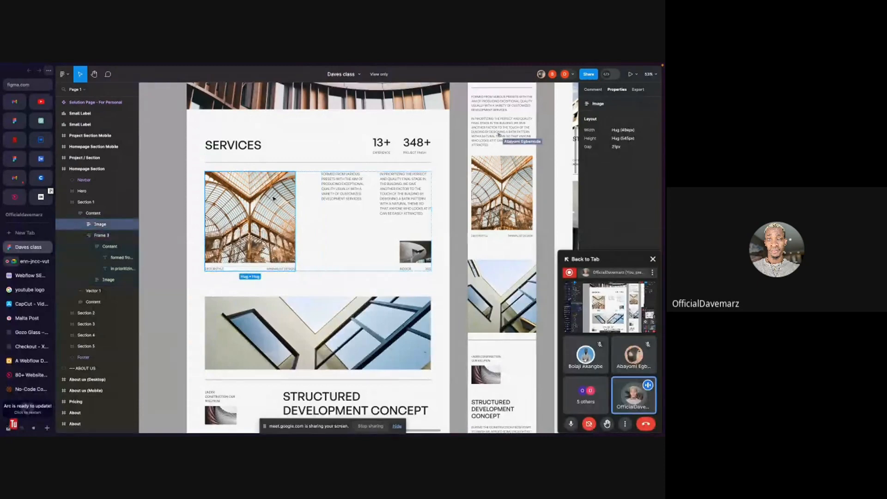
left_click(377, 227)
left_click(262, 187)
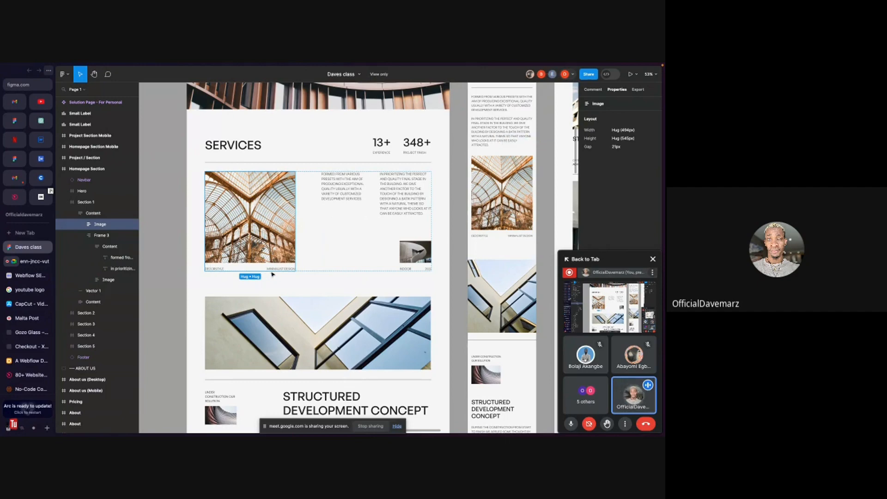
- Examine the text layers inside the Services section, including the image caption texts and the two paragraphs in the content frame
double_click(220, 270)
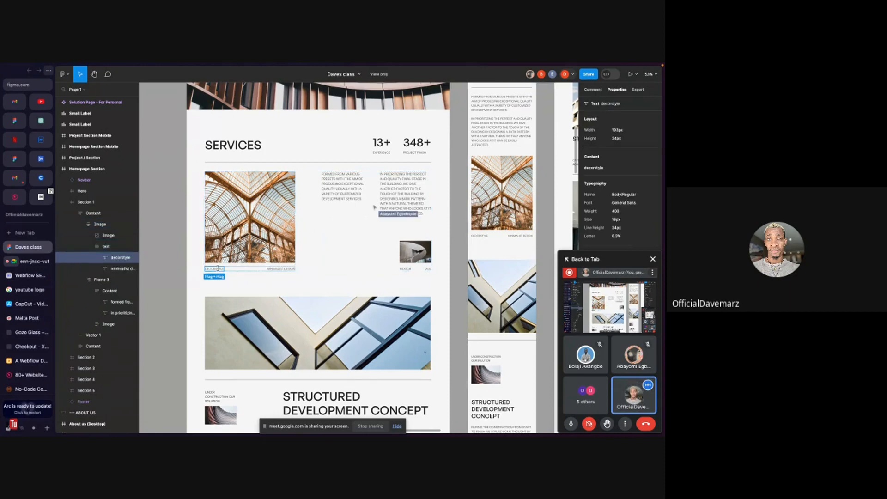
left_click(283, 233)
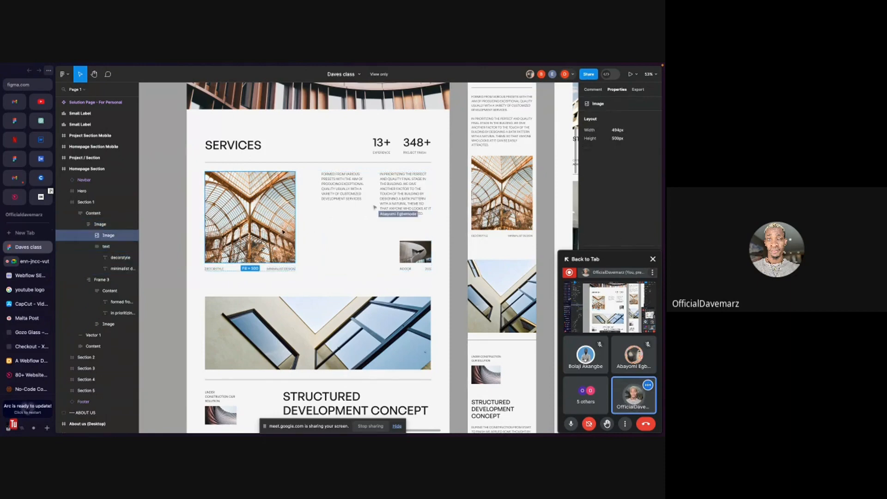
left_click(381, 229)
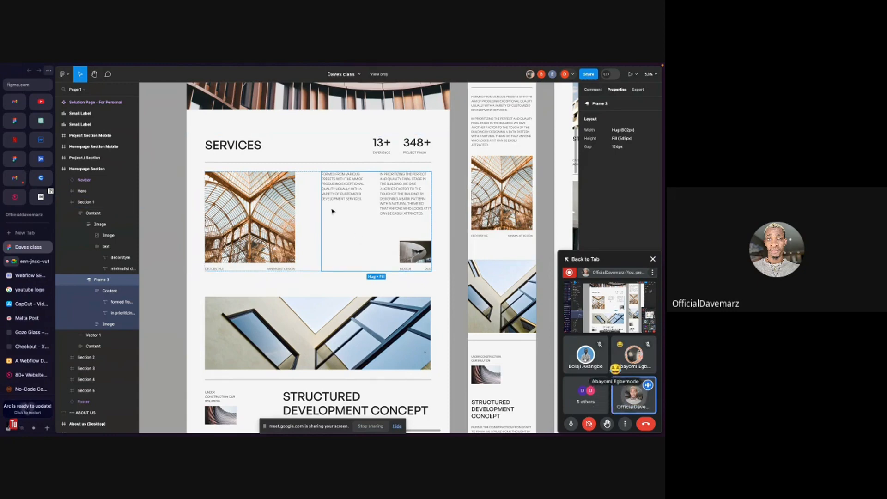
left_click(350, 188)
left_click(349, 188)
left_click(412, 198)
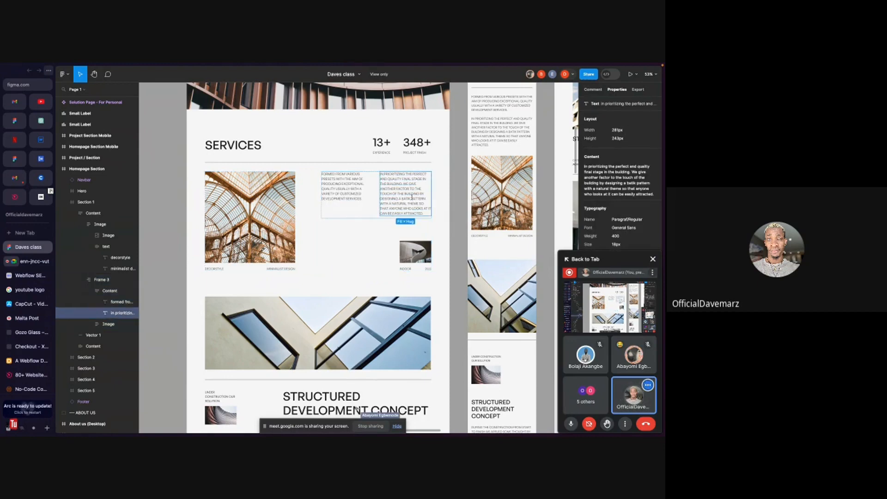
left_click(408, 248)
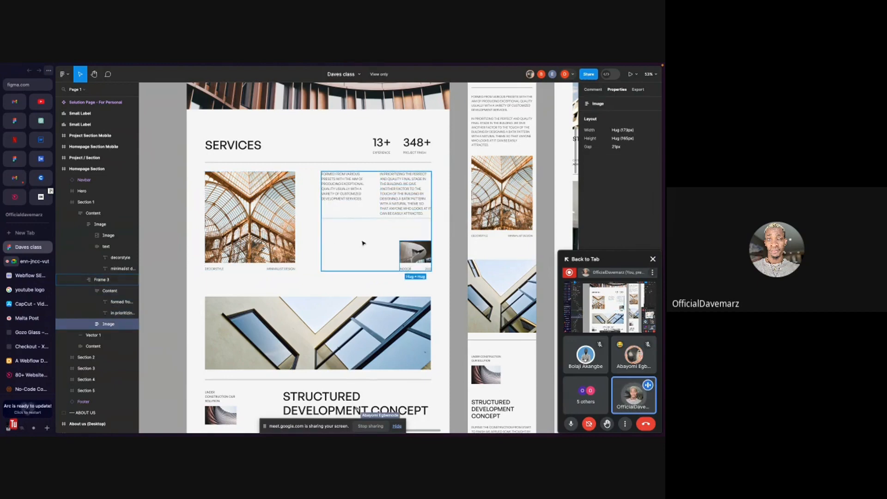
left_click(338, 258)
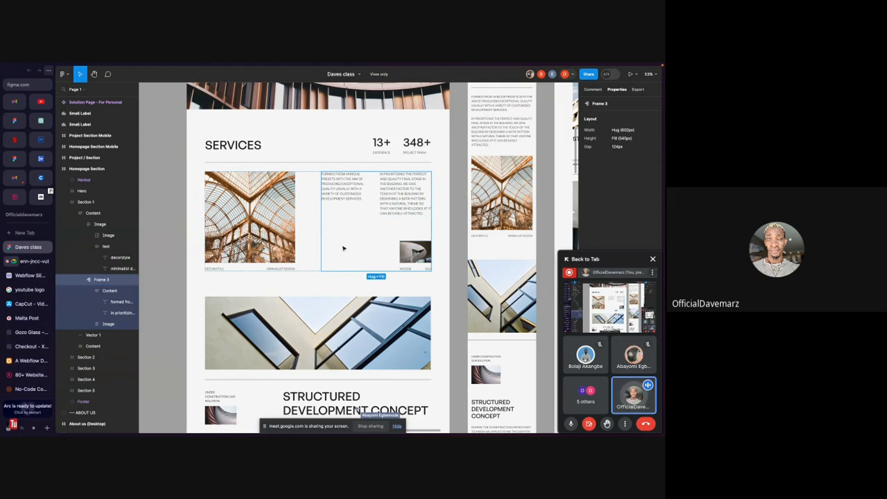
left_click(356, 185)
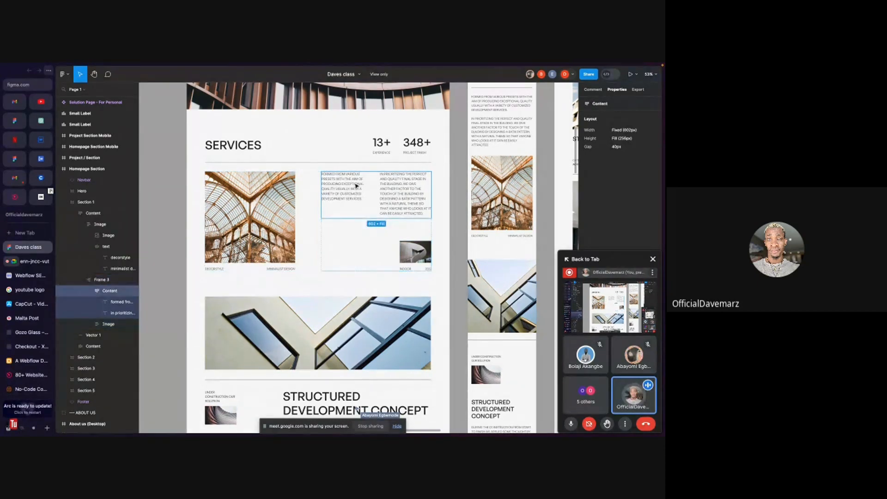
left_click(350, 183)
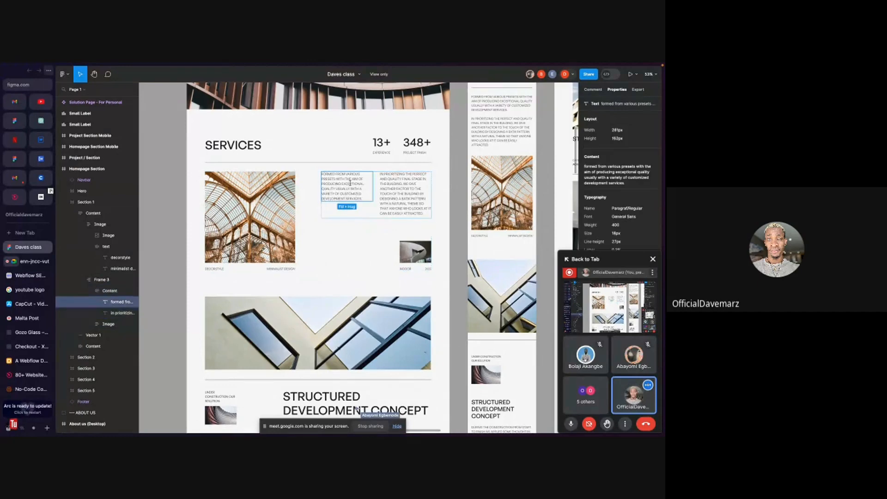
left_click(388, 187)
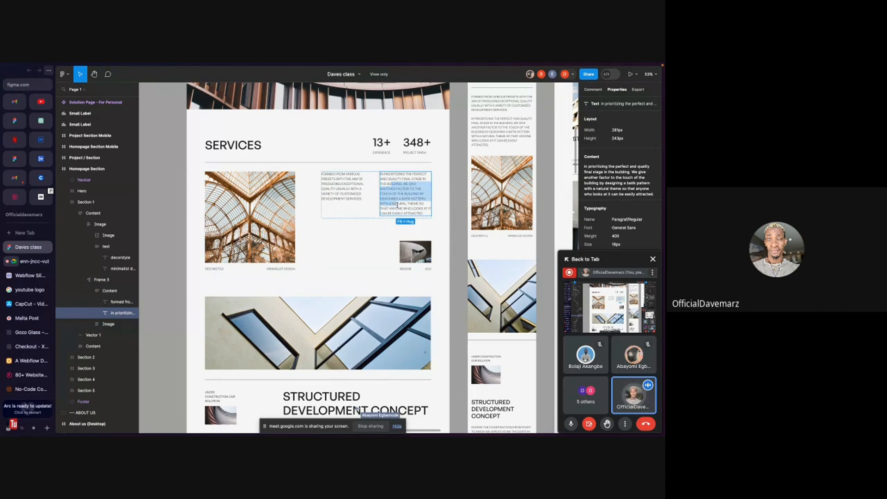
left_click(346, 239)
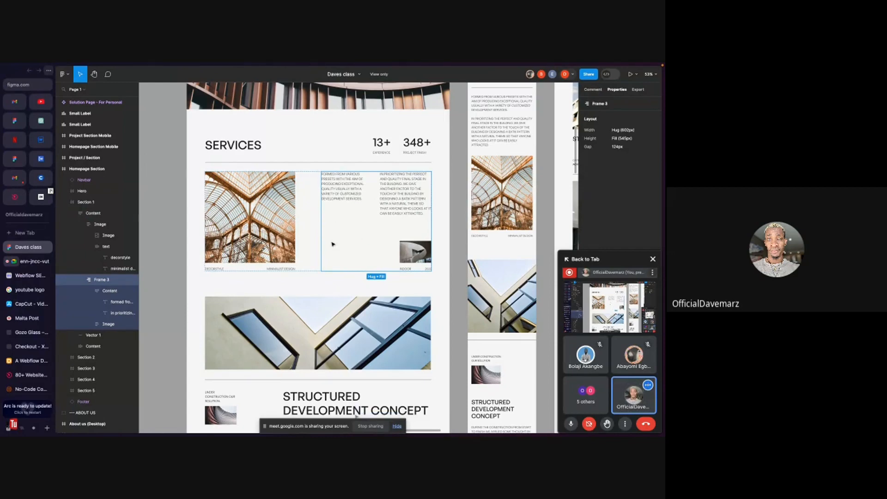
left_click(395, 198)
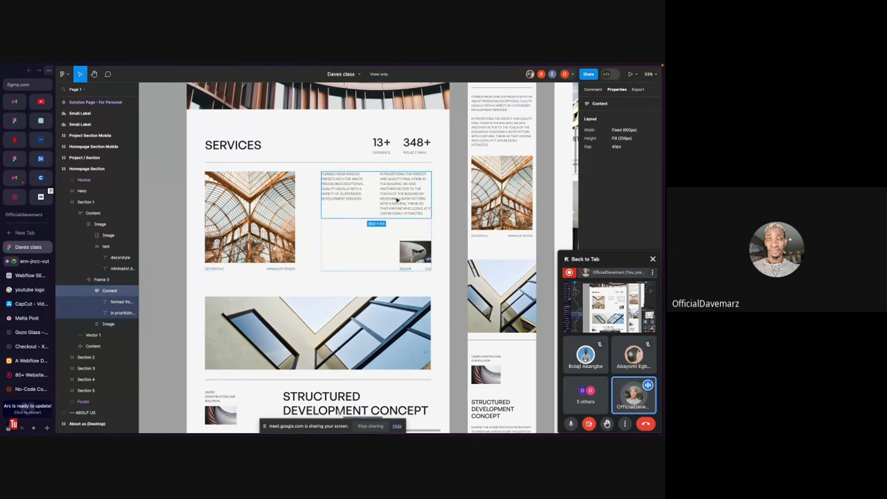
left_click(395, 198)
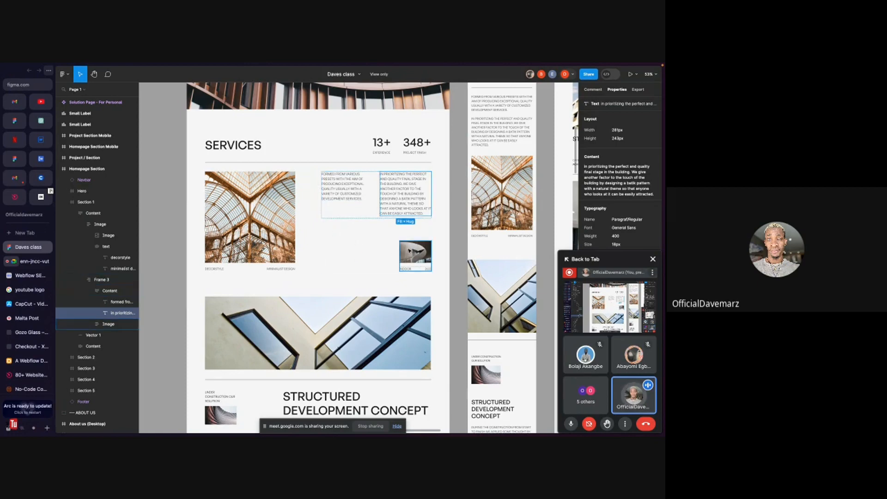
- Browse down the homepage design and inspect the content frame of the Structured Development Concept section
scroll(408, 251, "down", 2)
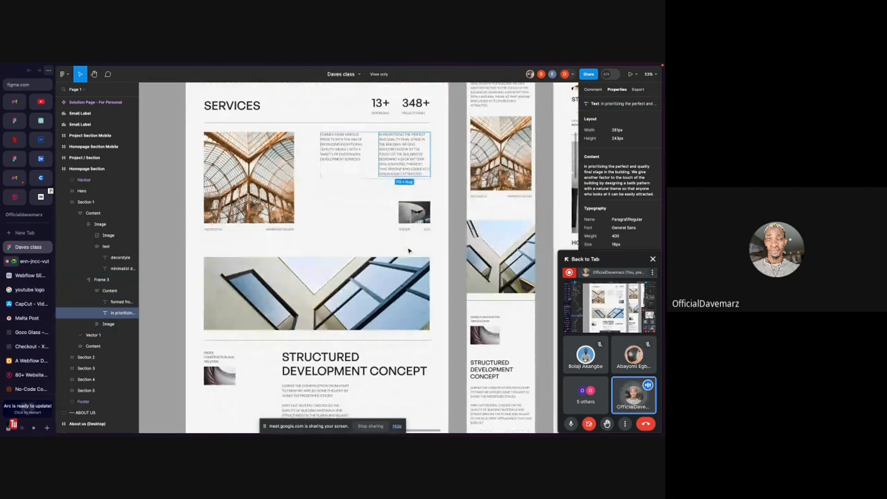
scroll(409, 251, "down", 6)
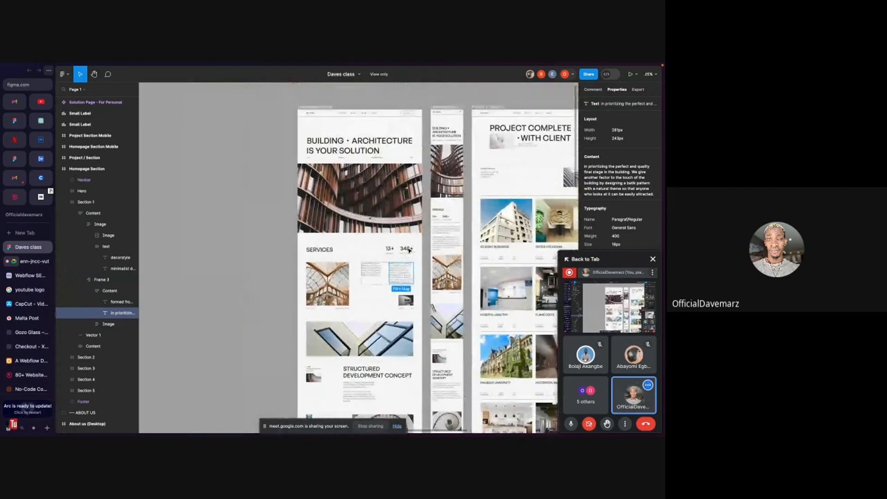
scroll(409, 251, "up", 3)
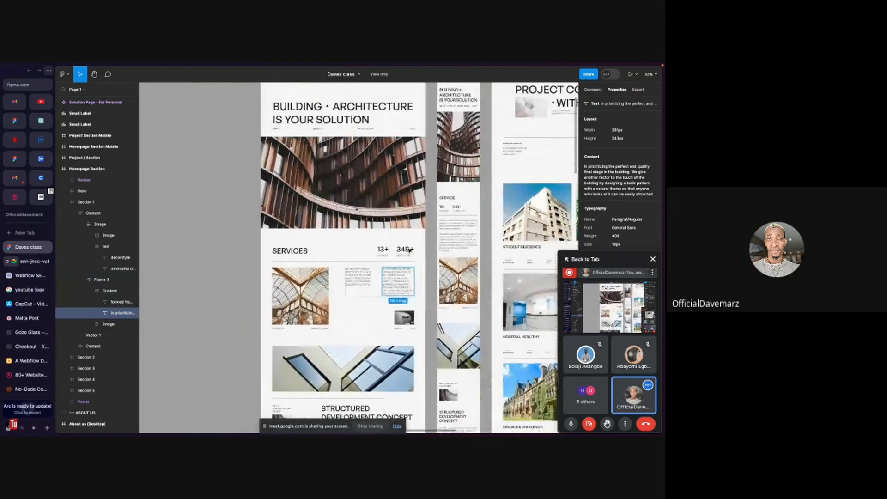
scroll(409, 250, "down", 5)
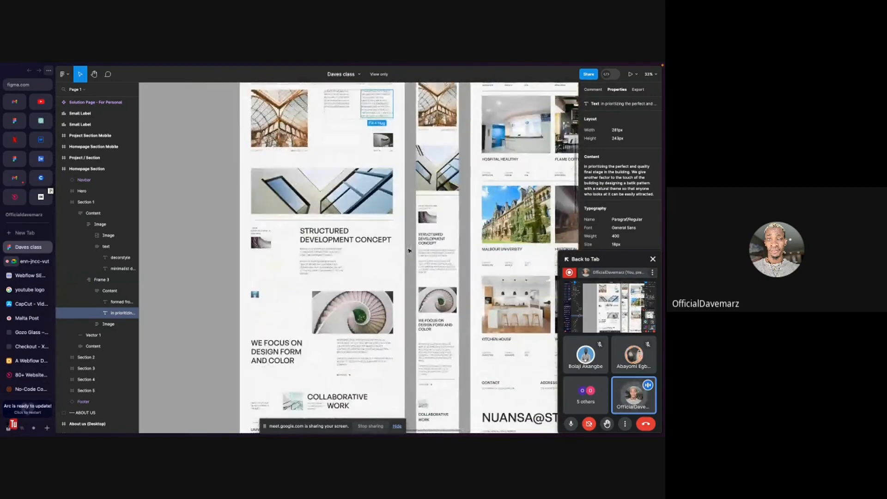
scroll(409, 251, "up", 2)
scroll(409, 251, "up", 2)
scroll(315, 242, "left", 1)
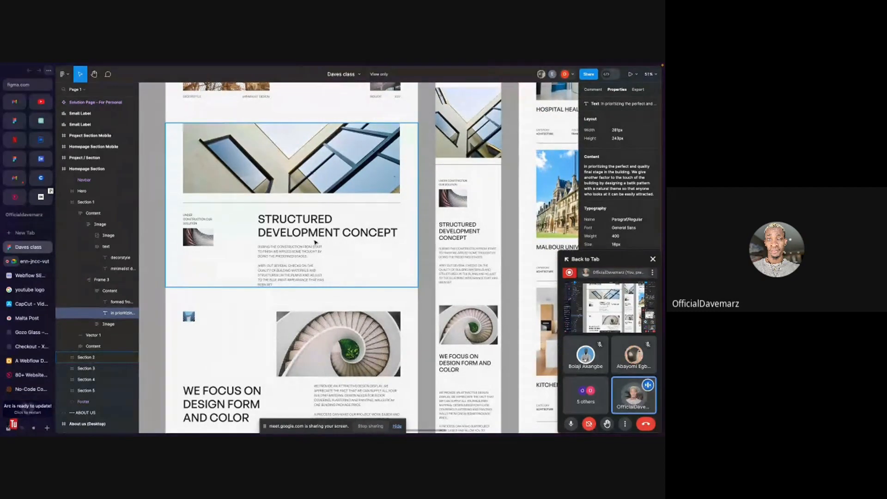
left_click(277, 224)
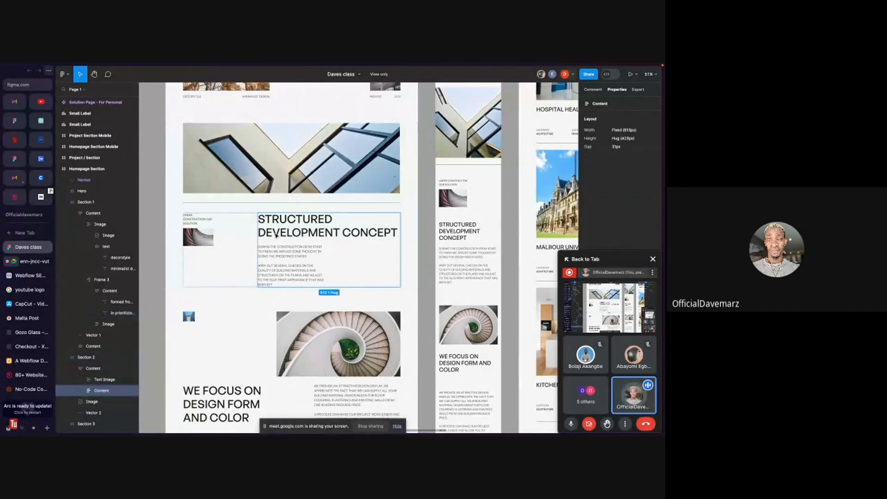
scroll(275, 234, "down", 5, "ctrl")
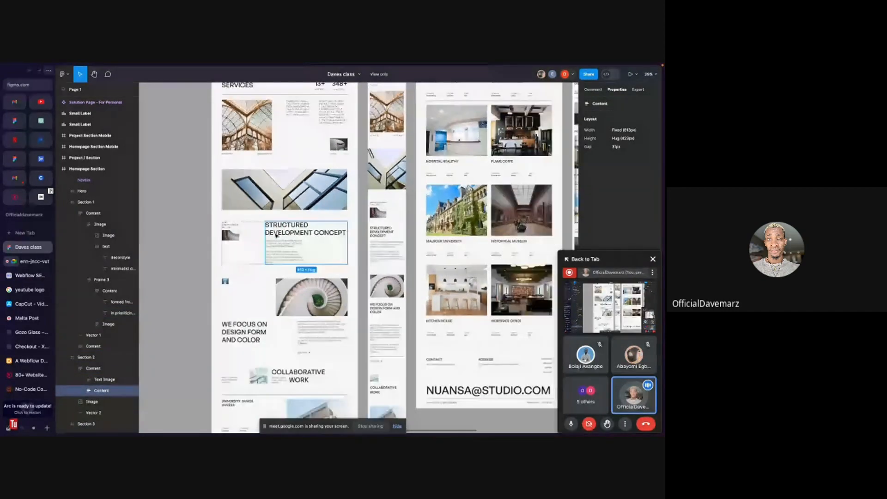
scroll(276, 236, "down", 2)
scroll(276, 235, "down", 2)
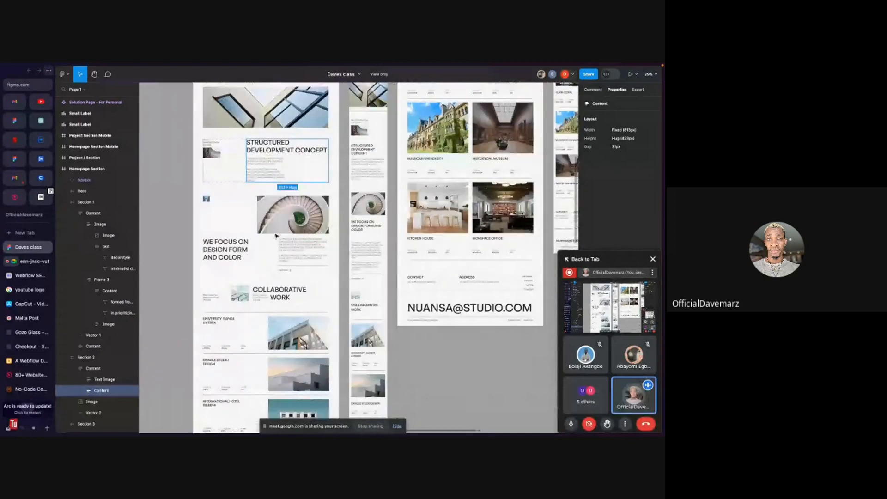
scroll(275, 236, "up", 6)
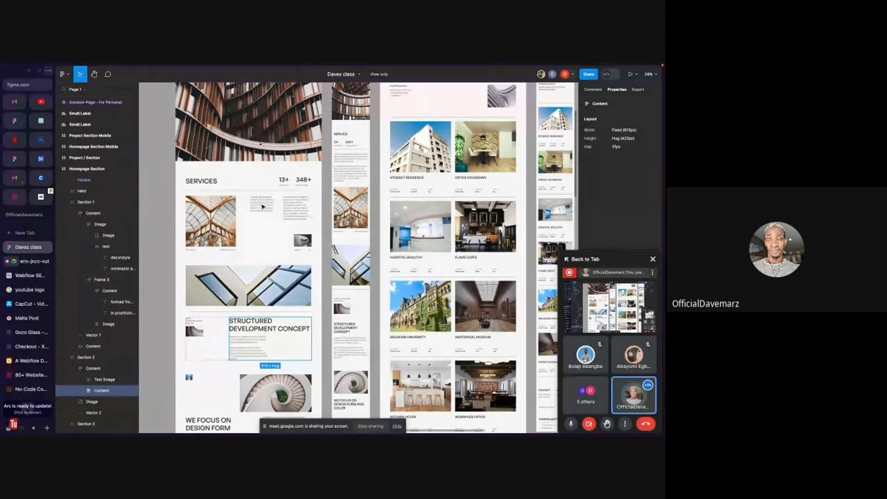
- Inspect the Project / Section frame and its Section 1 layer in the design
scroll(262, 207, "up", 1)
scroll(263, 207, "right", 1)
scroll(263, 207, "right", 2)
scroll(323, 194, "up", 3)
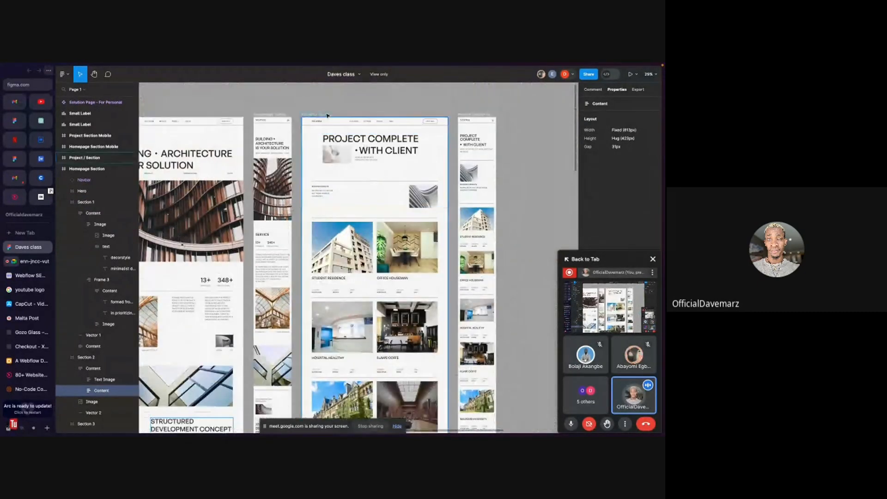
left_click(328, 115)
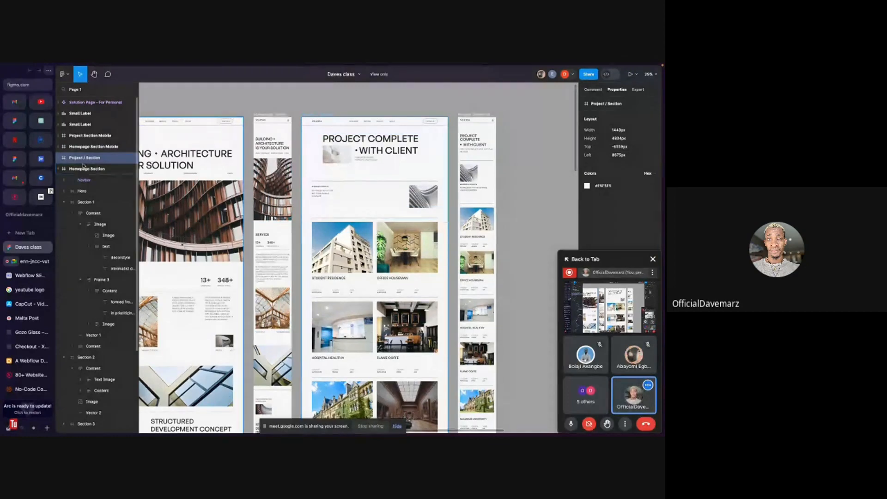
scroll(322, 222, "down", 2)
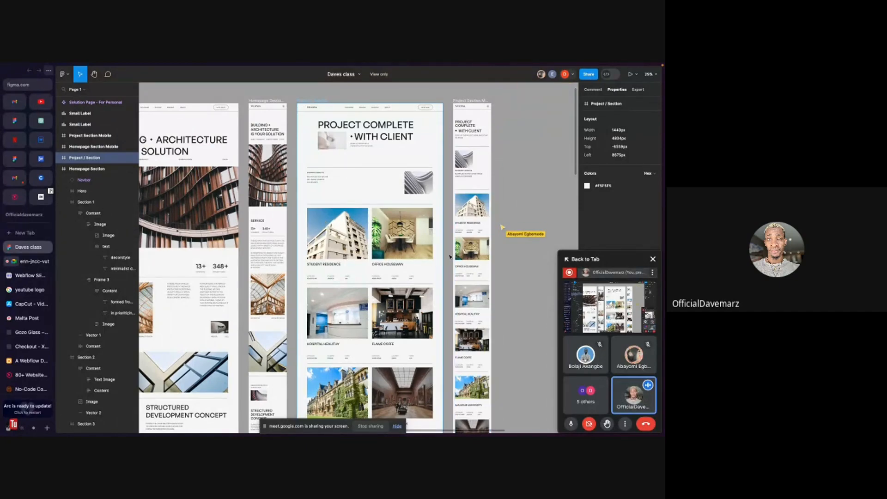
left_click(375, 193)
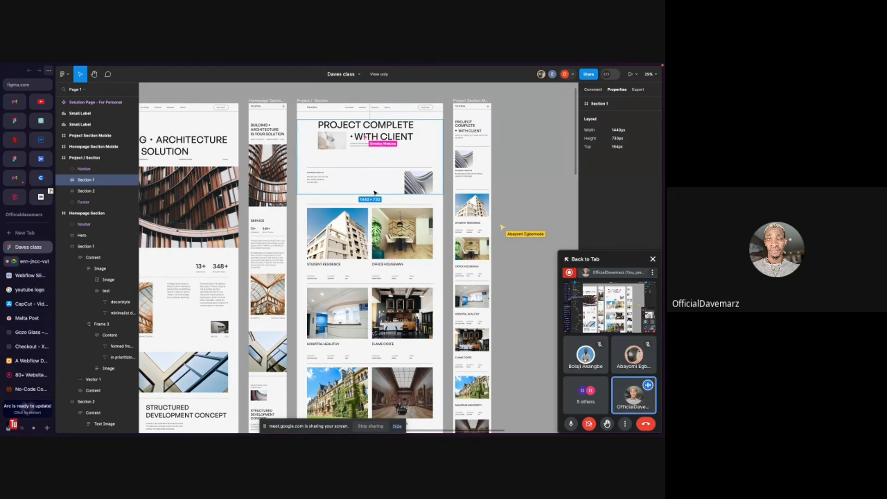
scroll(375, 193, "left", 5)
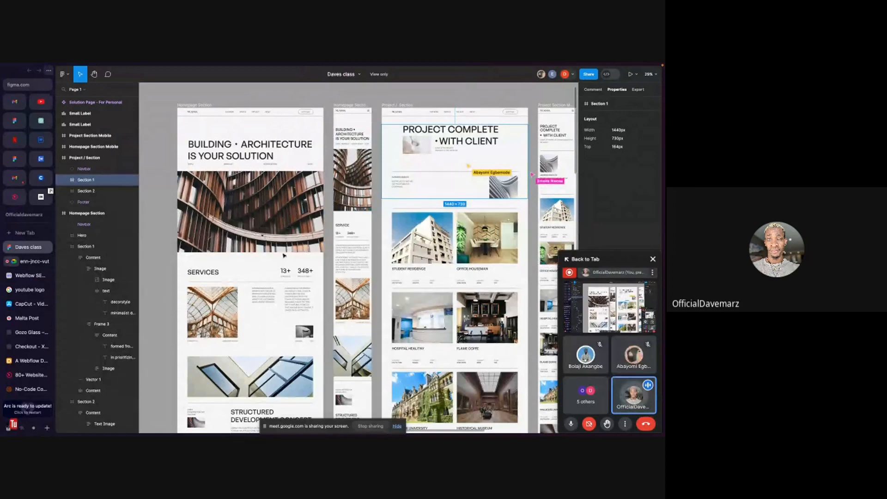
- Inspect the Hero and Section 2 frames of the homepage design
left_click(261, 205)
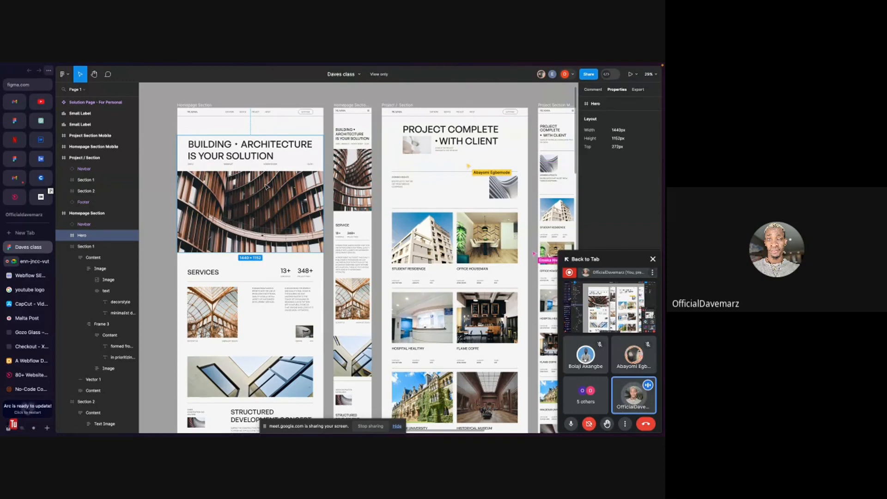
scroll(267, 186, "down", 1)
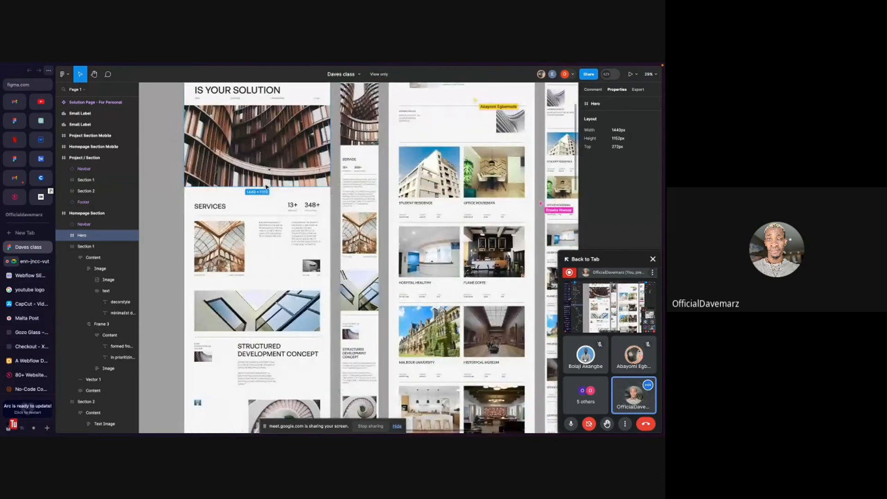
scroll(267, 186, "down", 1)
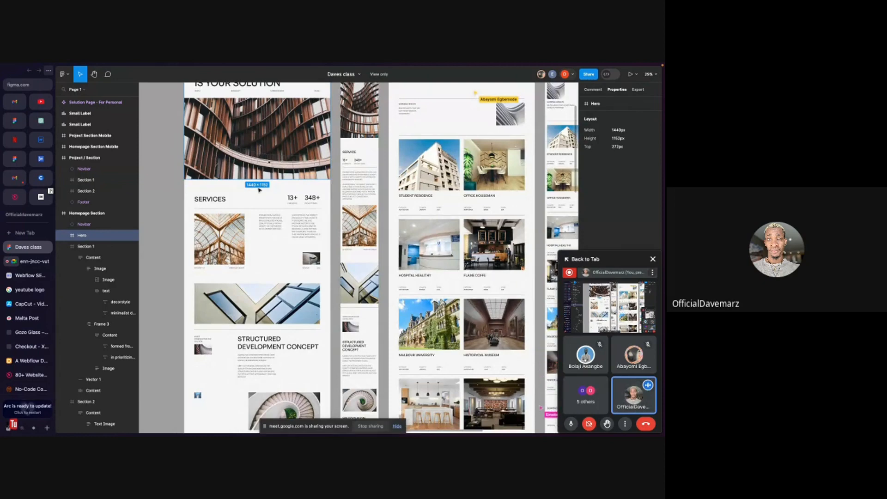
scroll(261, 242, "down", 5)
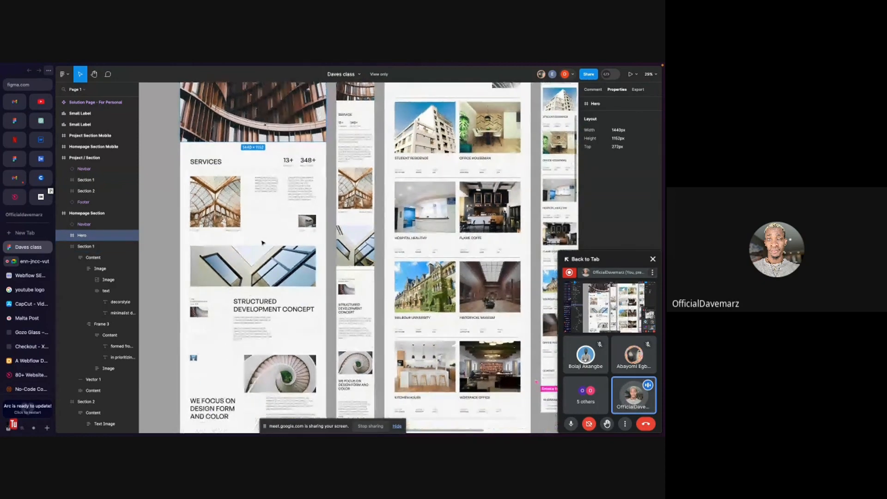
left_click(221, 262)
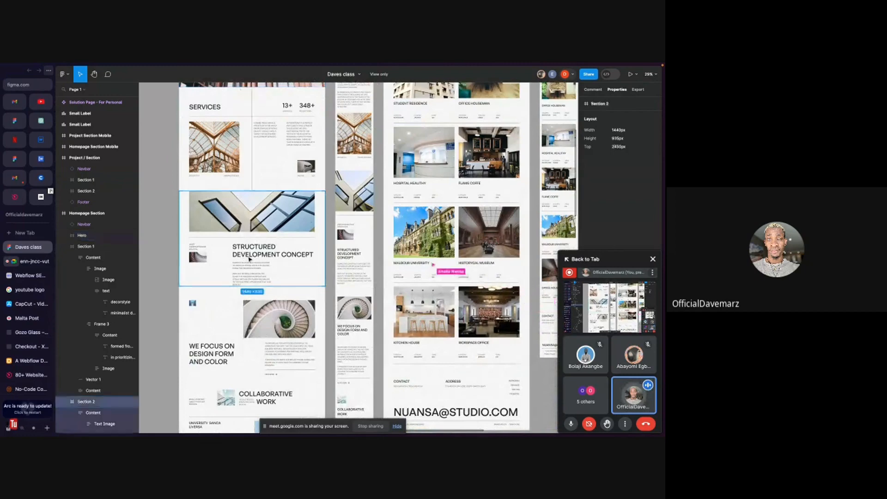
- Inspect the content frames of Section 3 and Section 4, browsing down to the bottom of the homepage design
scroll(245, 295, "down", 3)
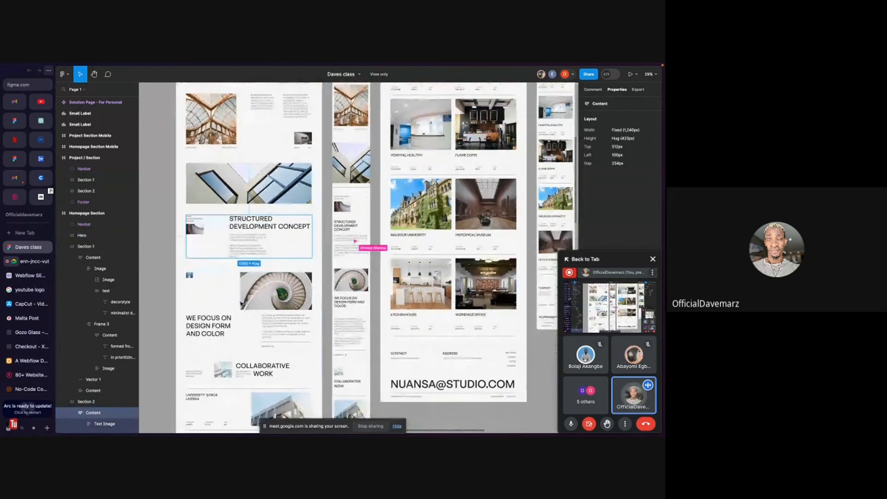
left_click(264, 320)
left_click(273, 307)
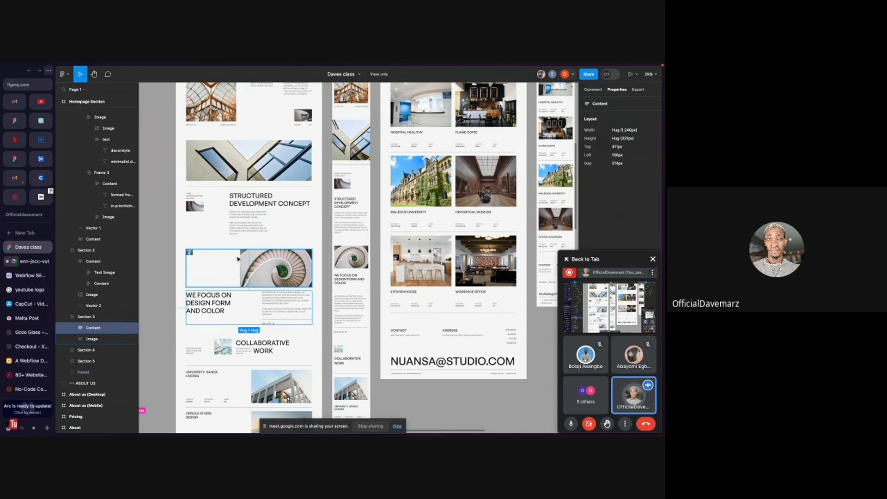
scroll(265, 276, "down", 4)
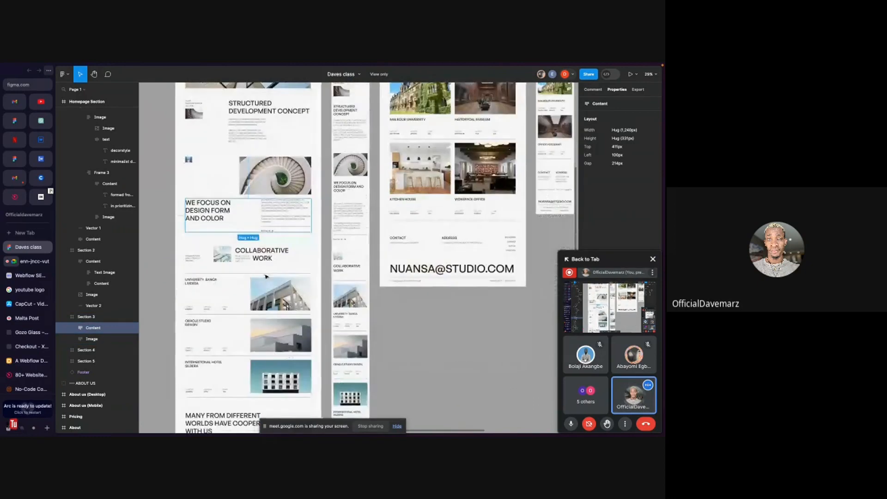
left_click(206, 263)
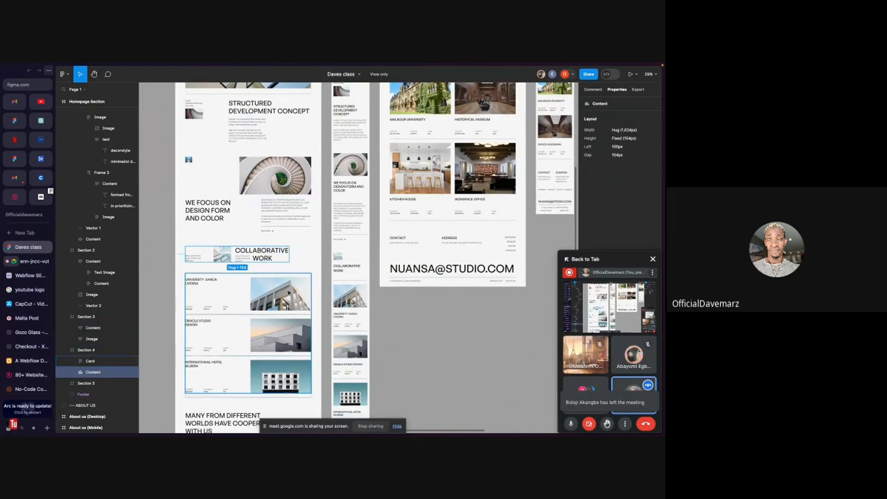
scroll(277, 282, "down", 4)
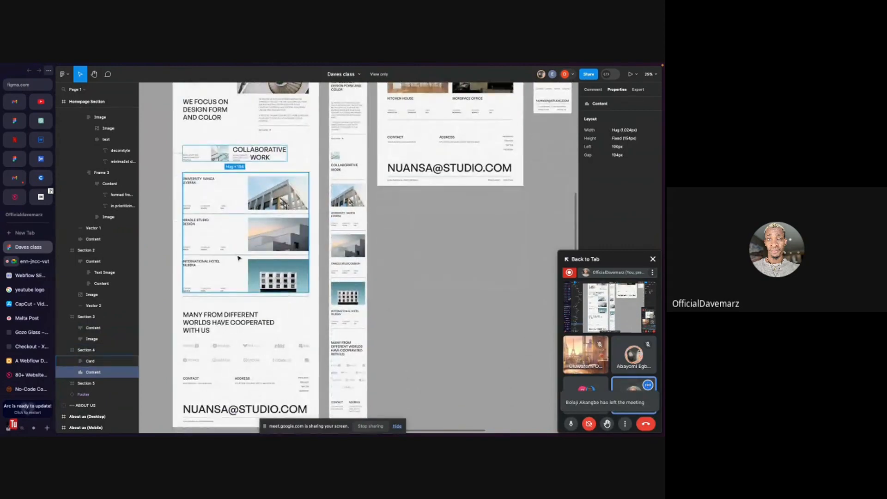
scroll(289, 292, "down", 1)
scroll(259, 277, "up", 5)
scroll(238, 257, "up", 7)
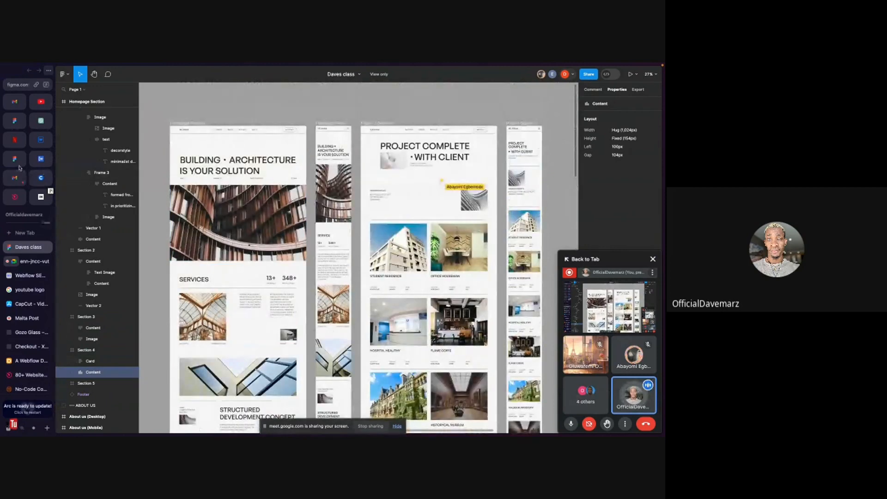
- Switch to the Sun District design file and browse through its landing page frames
left_click(14, 158)
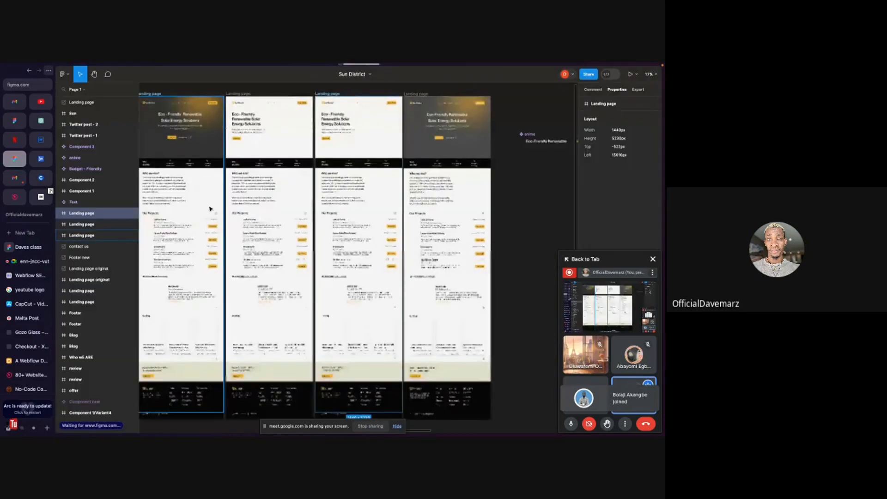
scroll(222, 224, "down", 2)
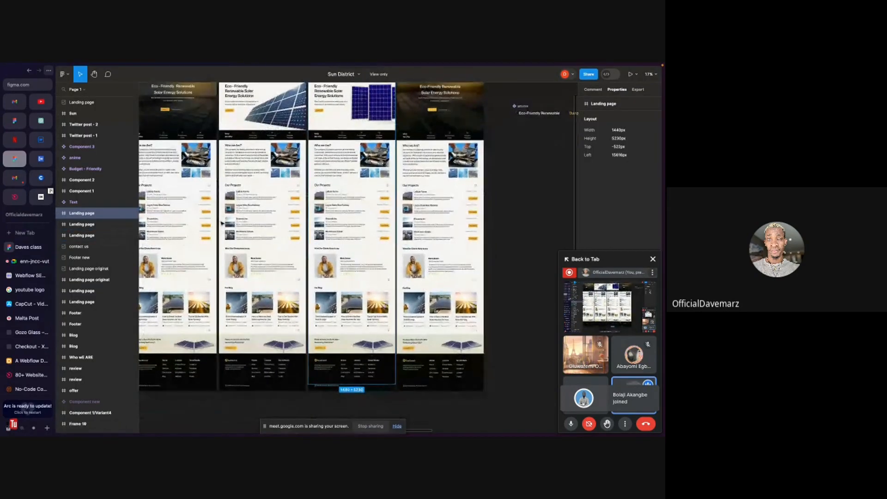
scroll(237, 266, "up", 2)
scroll(237, 266, "up", 1)
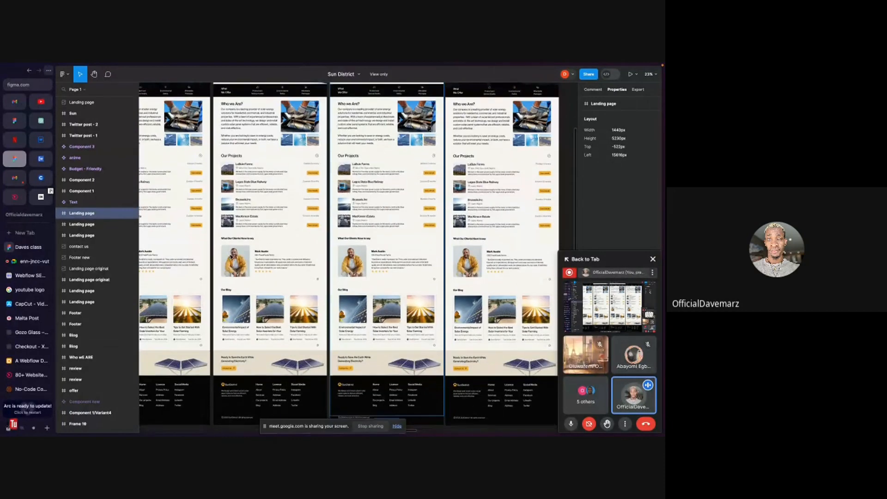
scroll(231, 256, "down", 2)
scroll(231, 256, "up", 5)
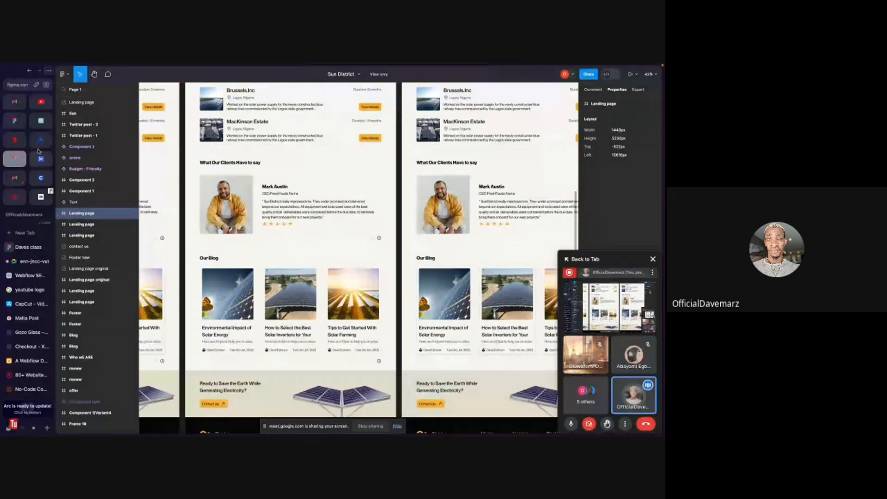
scroll(205, 137, "down", 3)
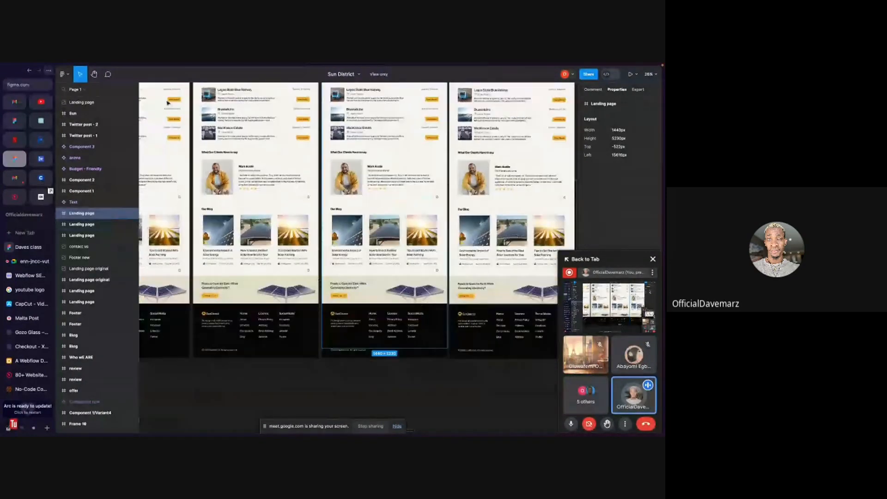
scroll(168, 103, "down", 2)
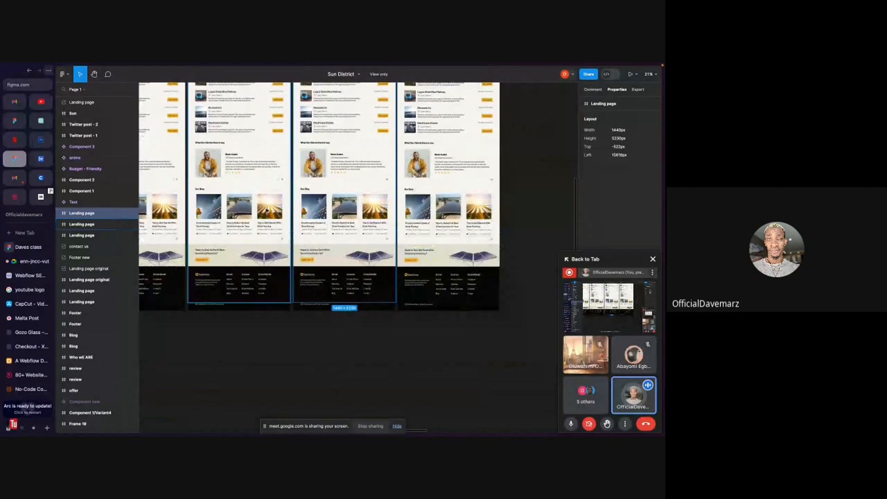
scroll(267, 210, "down", 3)
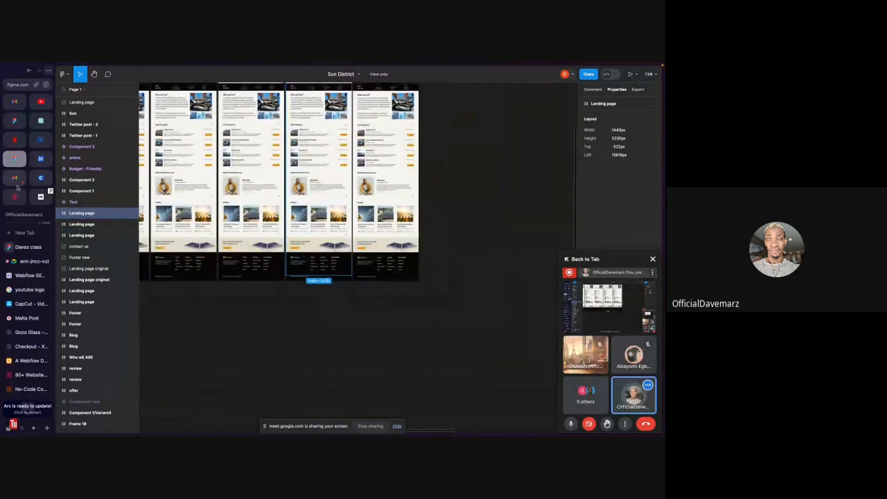
- Return to the Daves class design file and select the mobile homepage section's Navbar
left_click(29, 262)
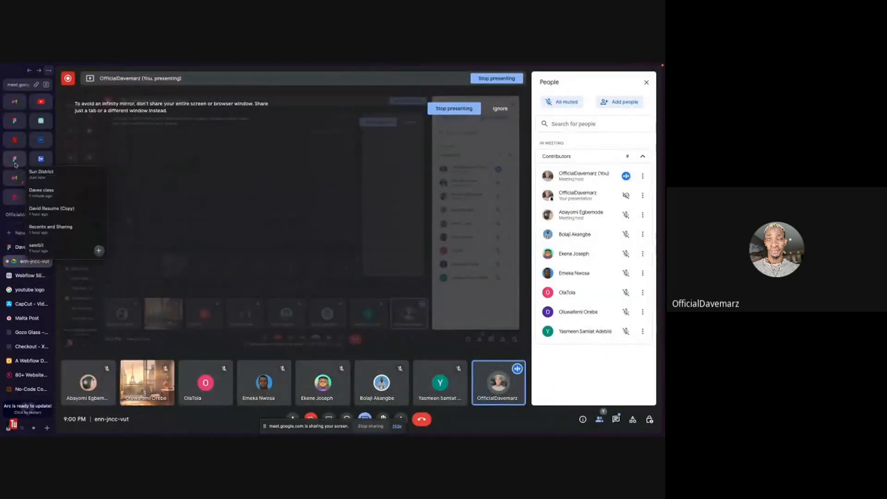
left_click(26, 248)
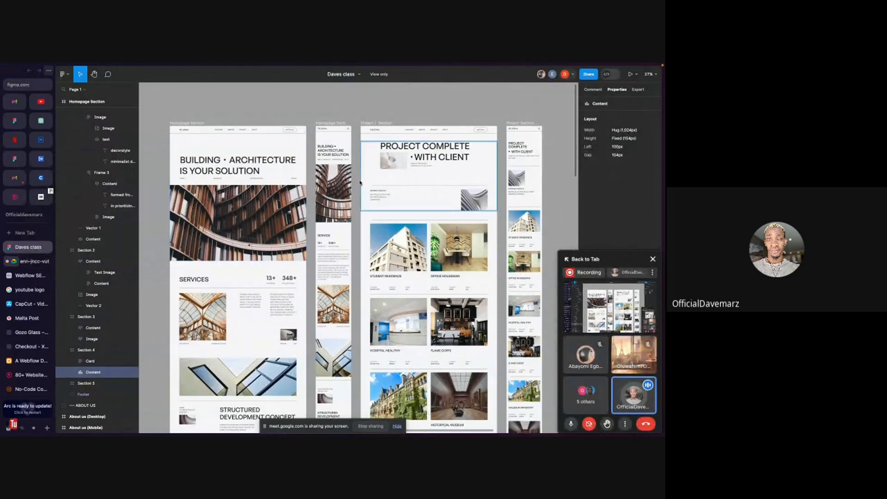
left_click(341, 129)
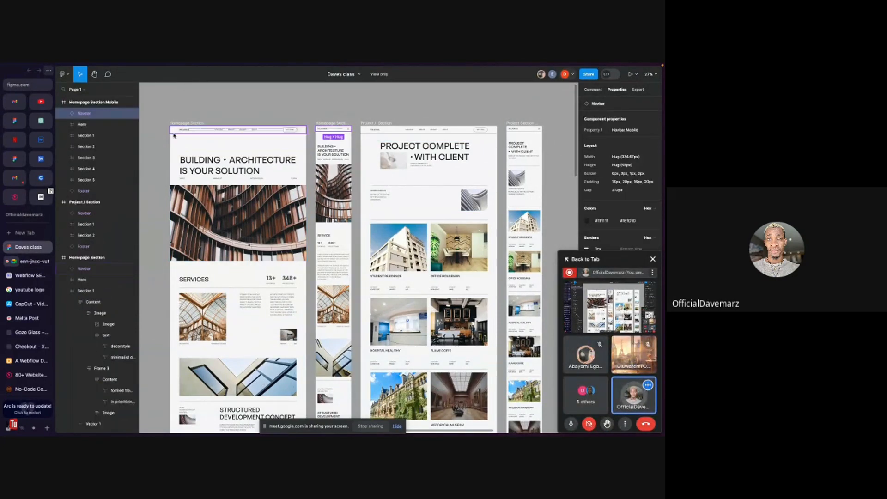
- Switch to the Google Meet call, dismiss the screen-sharing warning and stop presenting
left_click(29, 262)
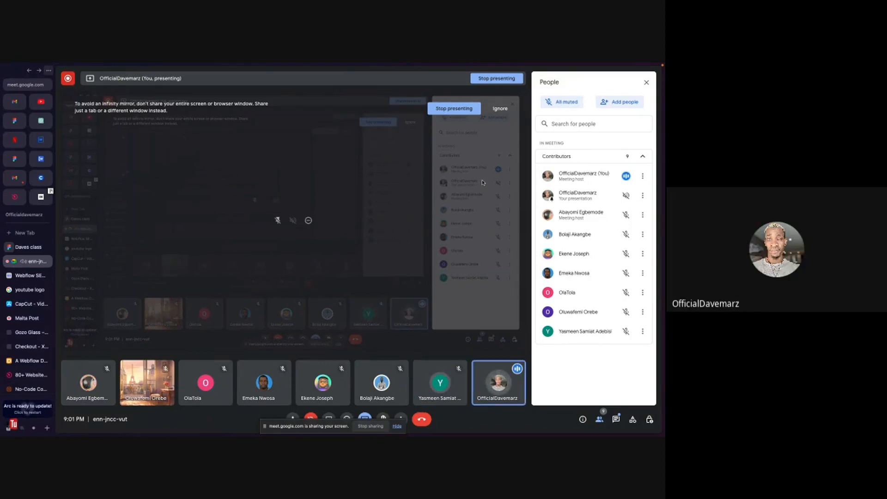
left_click(501, 109)
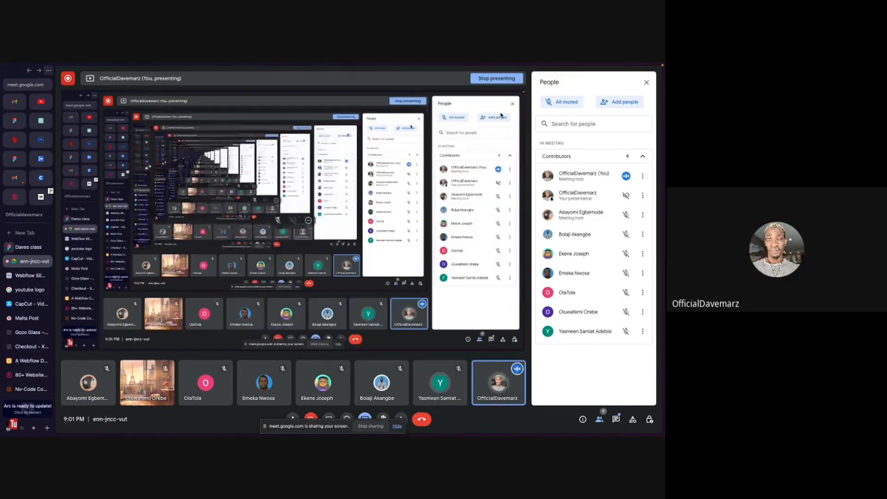
left_click(13, 248)
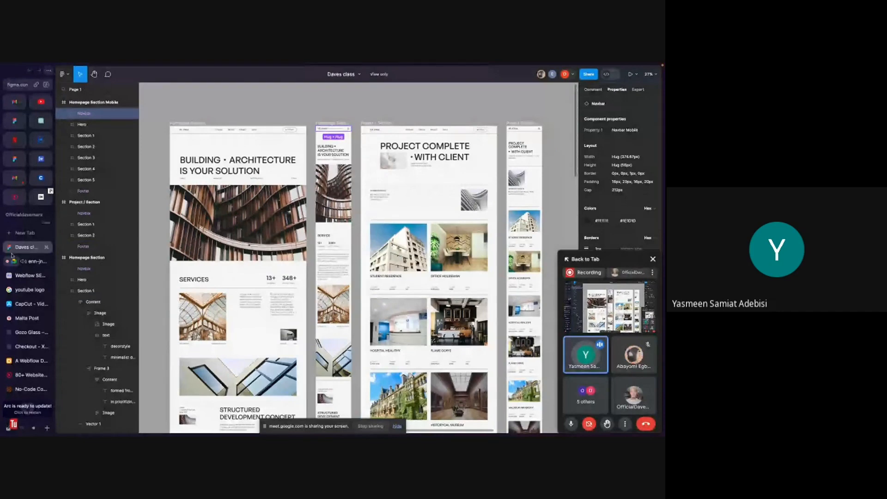
left_click(21, 261)
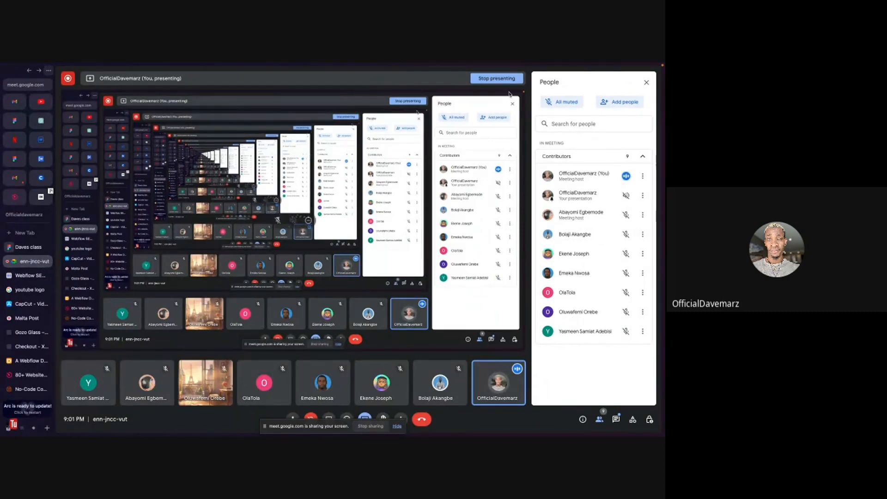
left_click(499, 79)
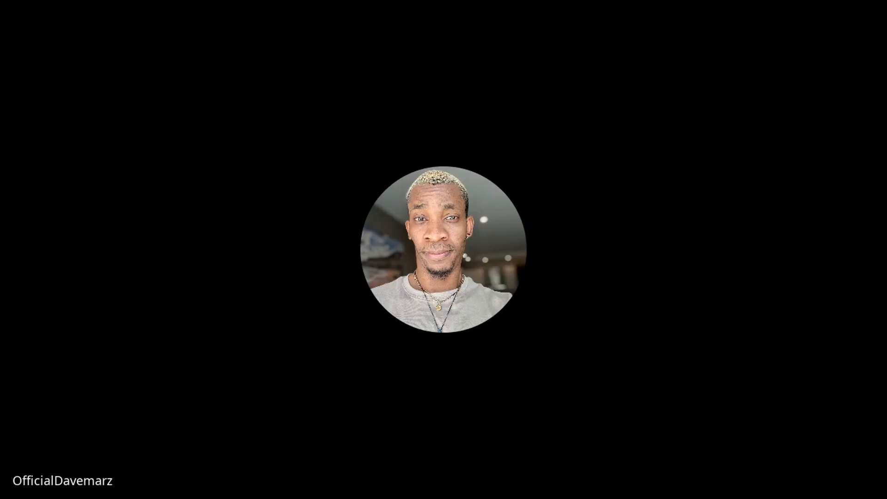